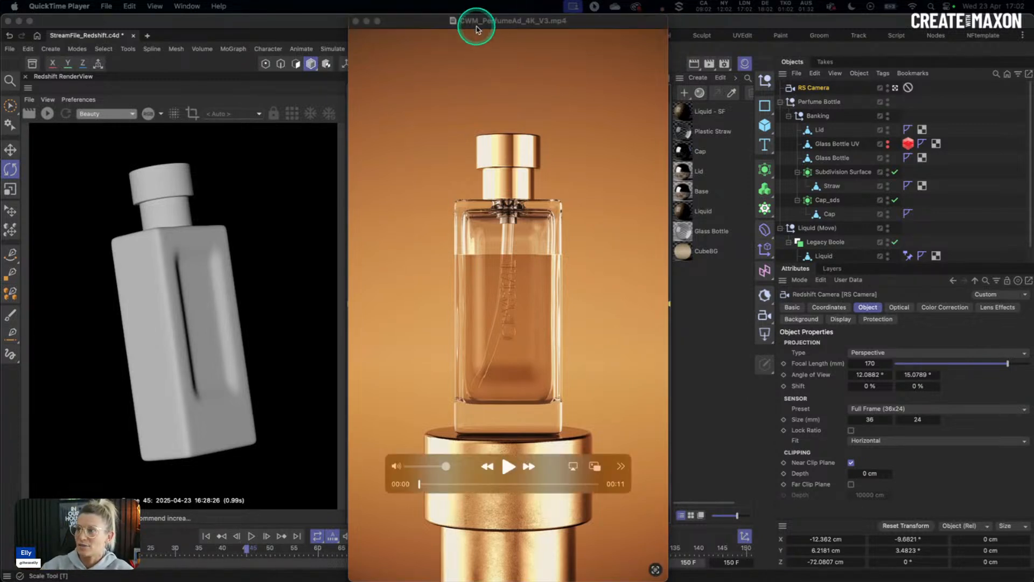
Step: Play the reference perfume ad CWM_PerfumeAd_4K_V3.mp4 and minimize the video
left_click_drag(474, 23, 362, 421)
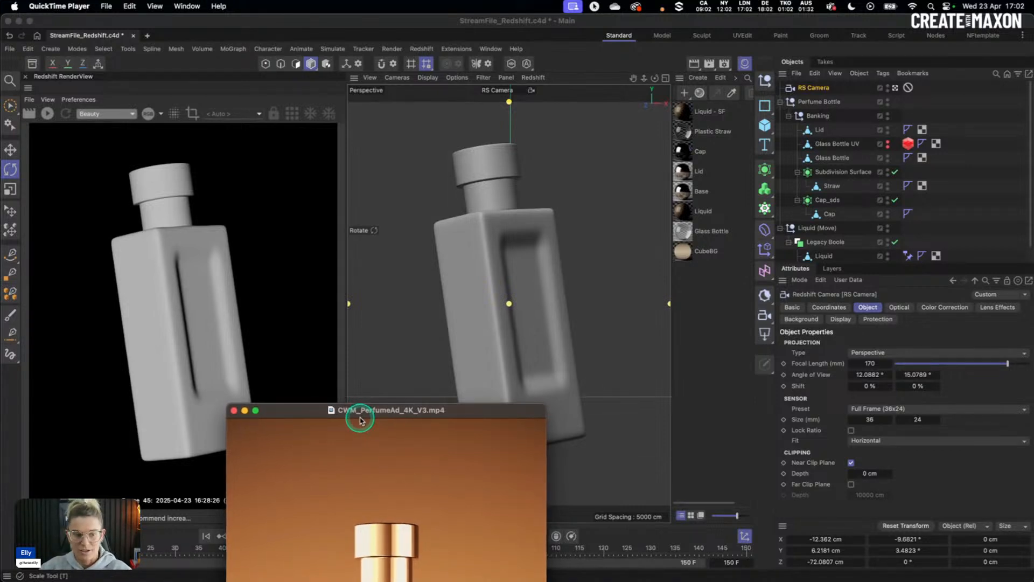
left_click_drag(360, 419, 485, 28)
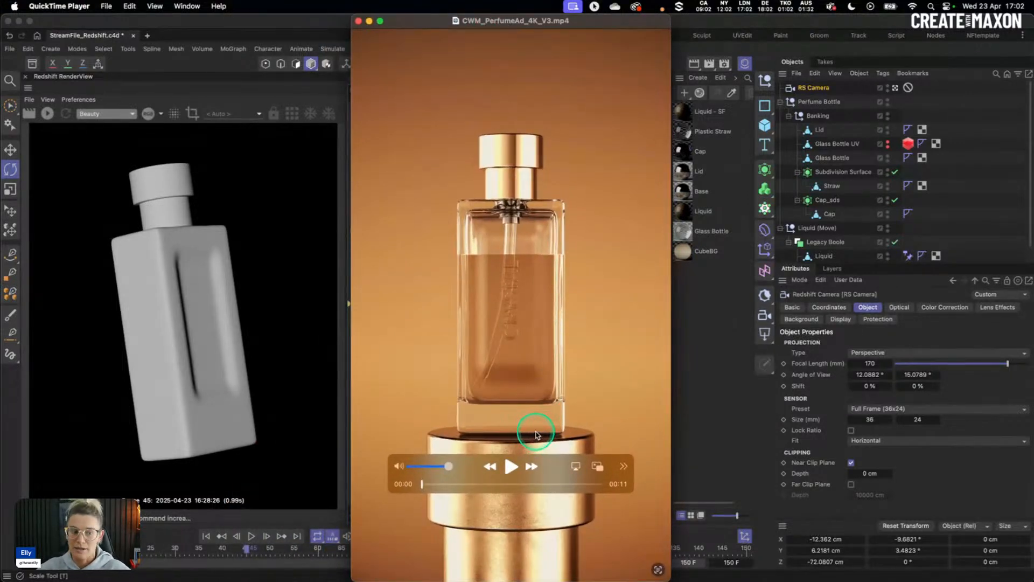
left_click(511, 466)
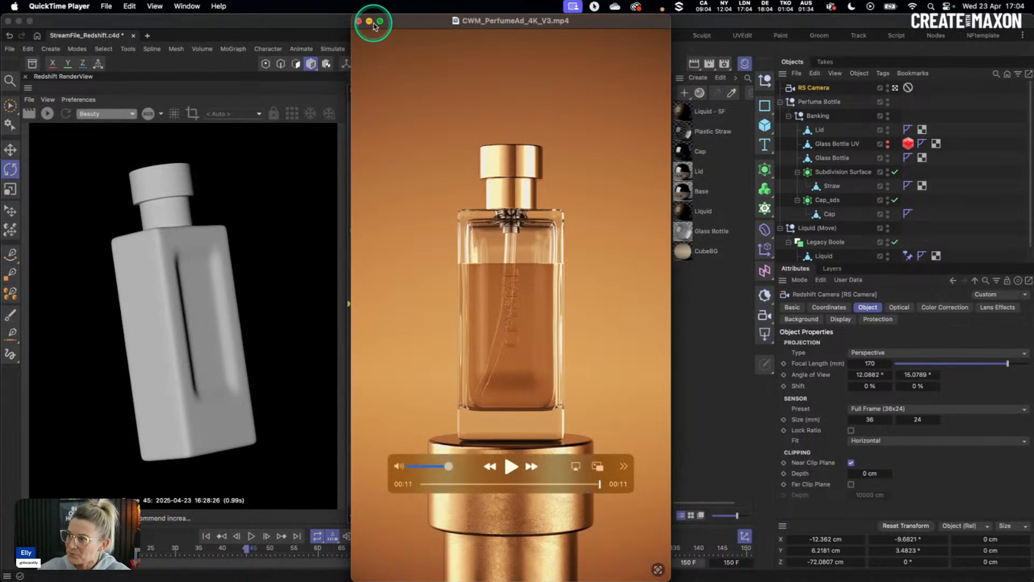
left_click(369, 21)
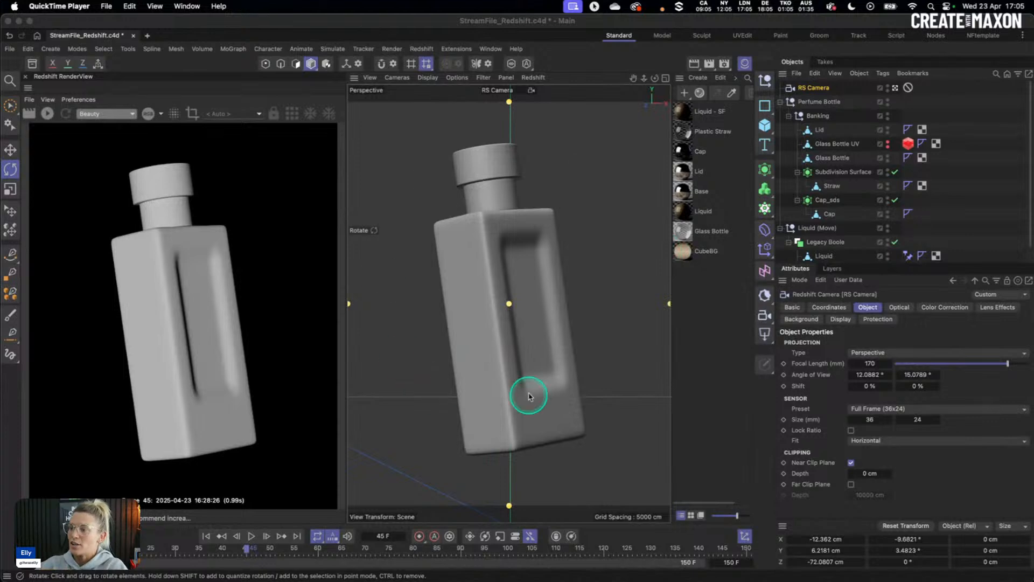
Step: Return to Cinema 4D, hide the Redshift RenderView and clear the object selection
left_click(25, 76)
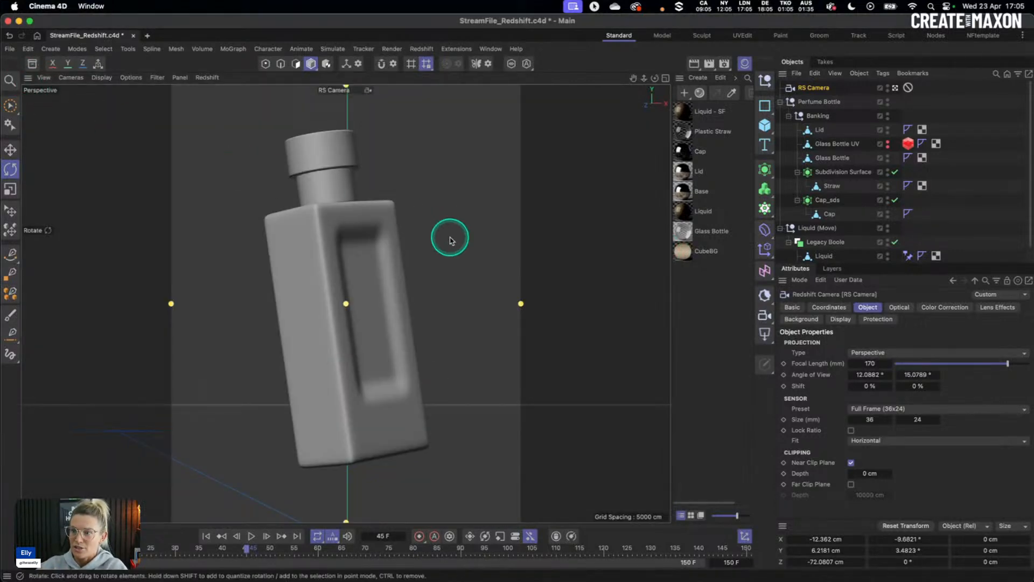
left_click(439, 249)
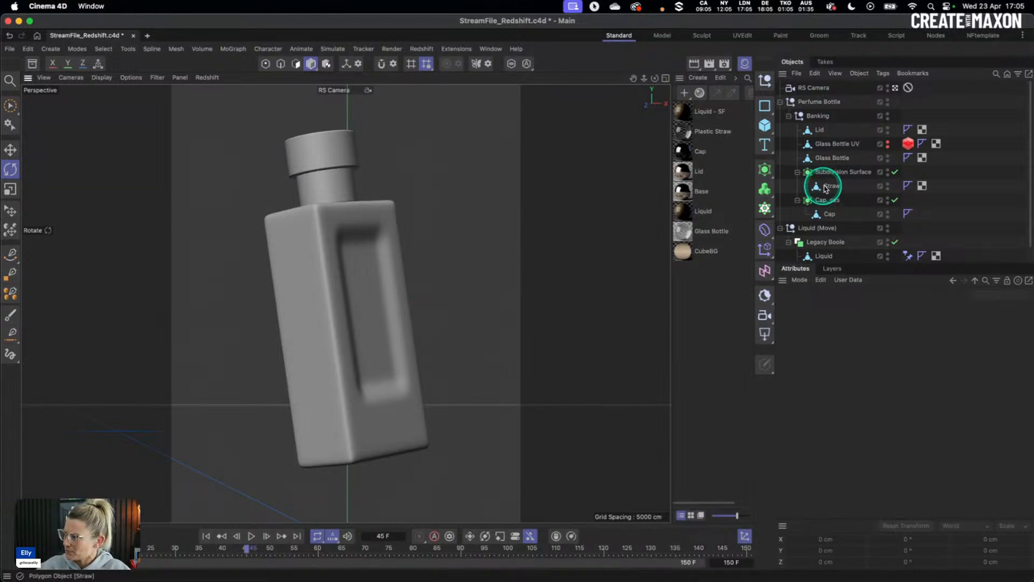
Step: Turn on X-Ray for the Glass Bottle to view its inside, and switch it off again
left_click(830, 157)
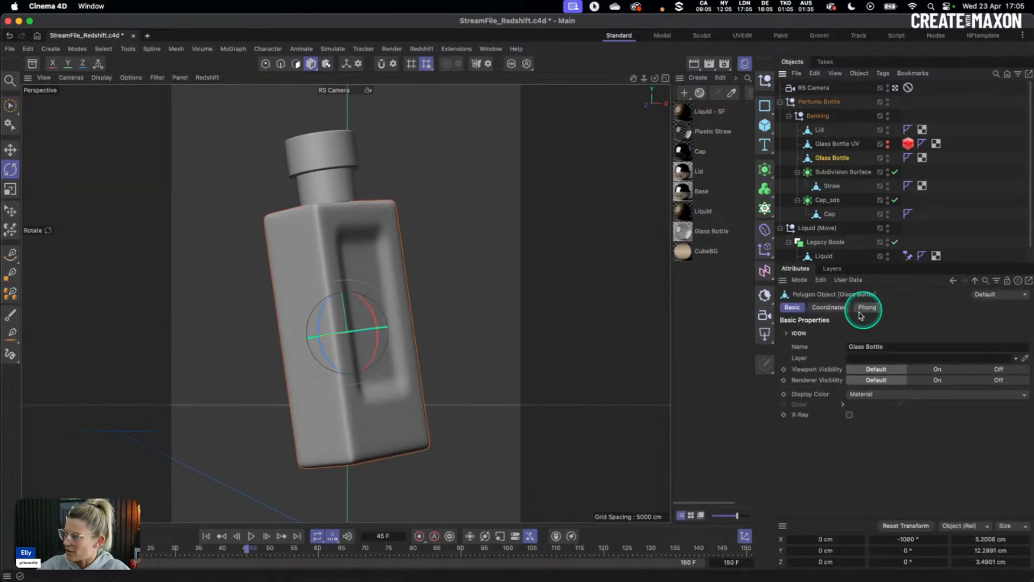
left_click(849, 415)
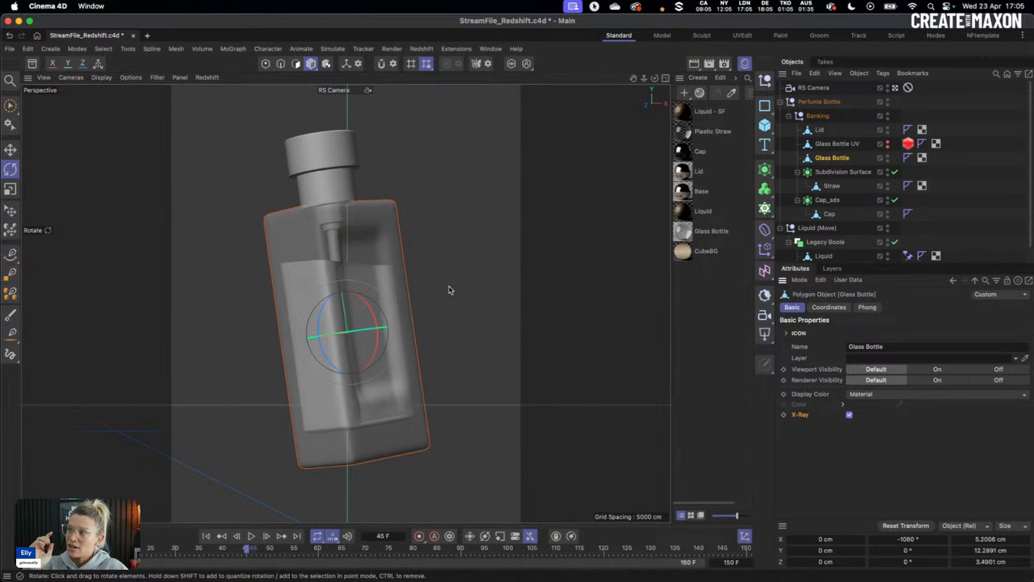
left_click(849, 415)
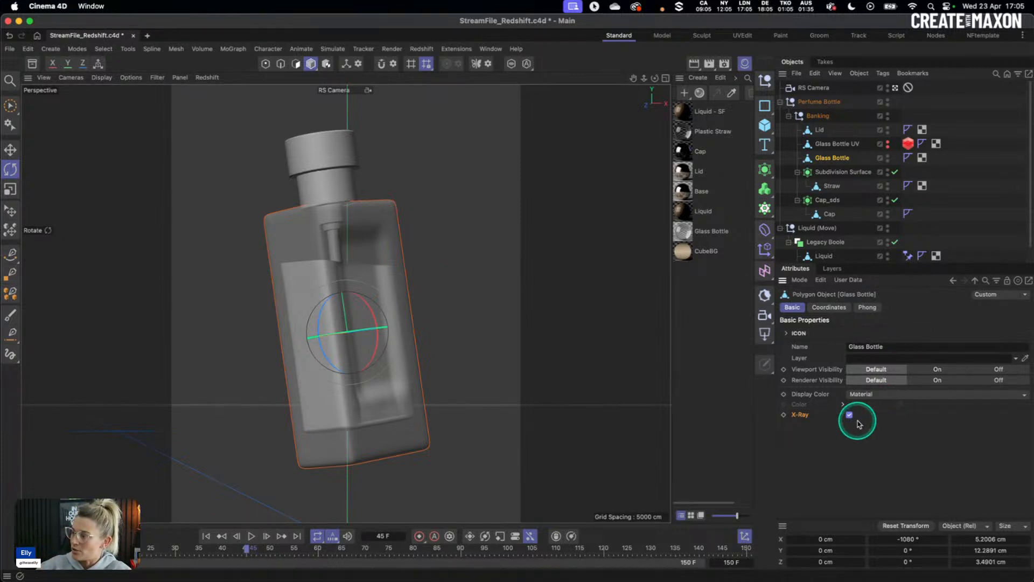
Step: Isolate the Glass Bottle with viewport solo and show its mesh in polygon mode
left_click(635, 117)
left_click(511, 63)
left_click(832, 158)
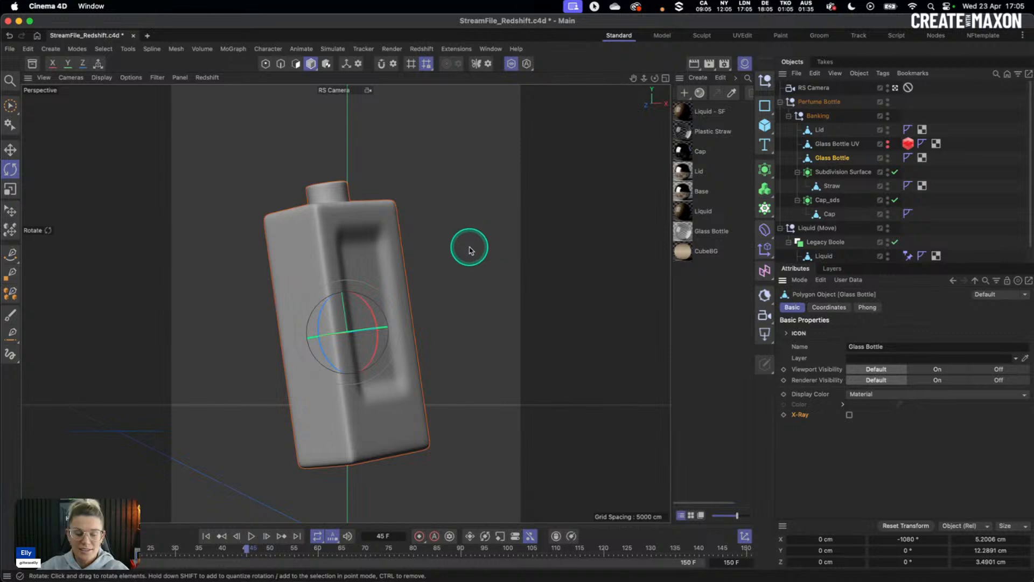
left_click(296, 64)
left_click(458, 220)
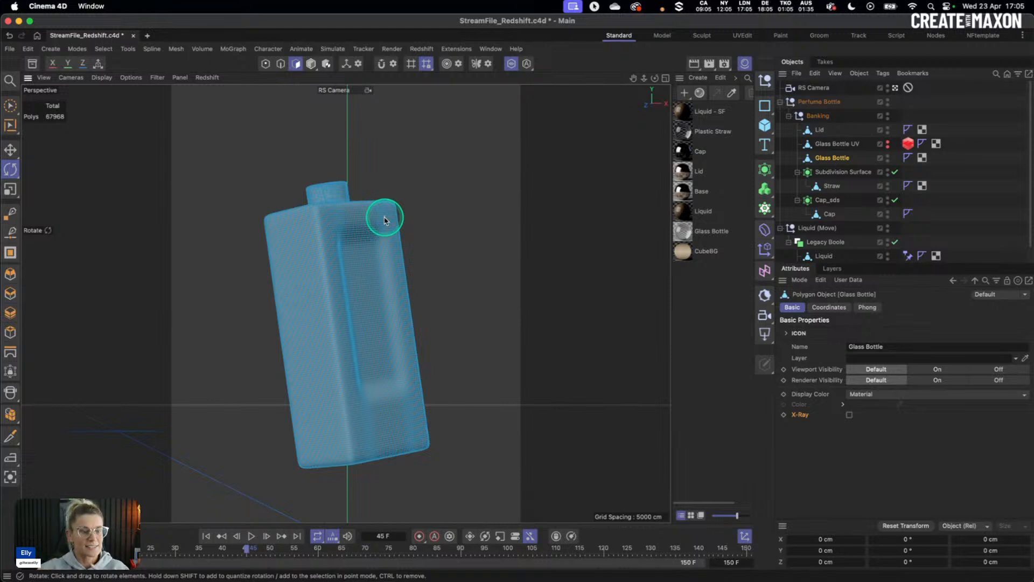
left_click(372, 244)
left_click(380, 181)
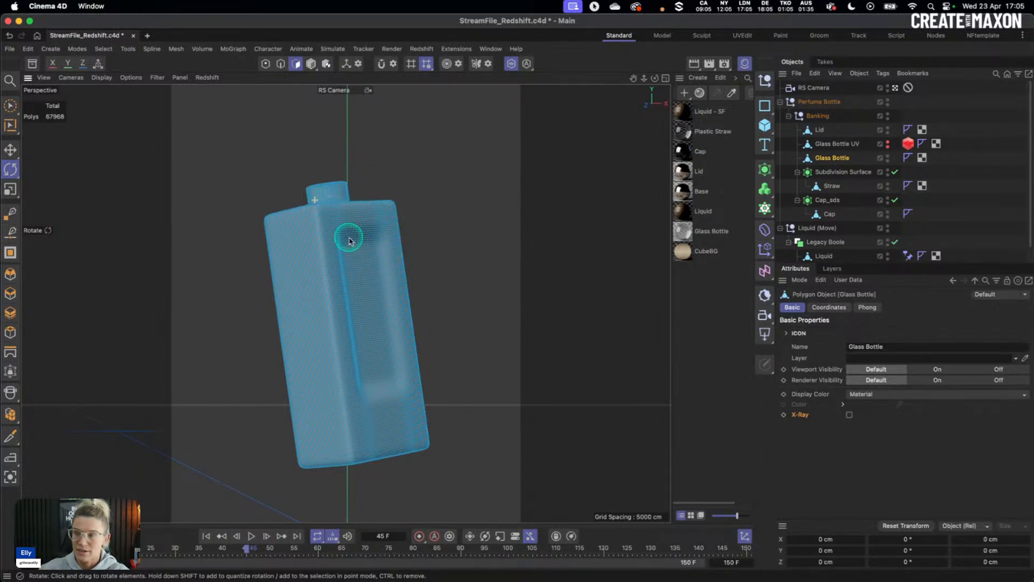
Step: Leave the RS Camera view and examine the Glass Bottle mesh from the neck opening down to the inner walls
left_click(895, 87)
left_click_drag(418, 281, 388, 303, "alt")
left_click(427, 289)
left_click_drag(463, 277, 445, 283, "alt")
right_click_drag(445, 285, 346, 303, "alt")
left_click_drag(346, 302, 352, 326, "alt")
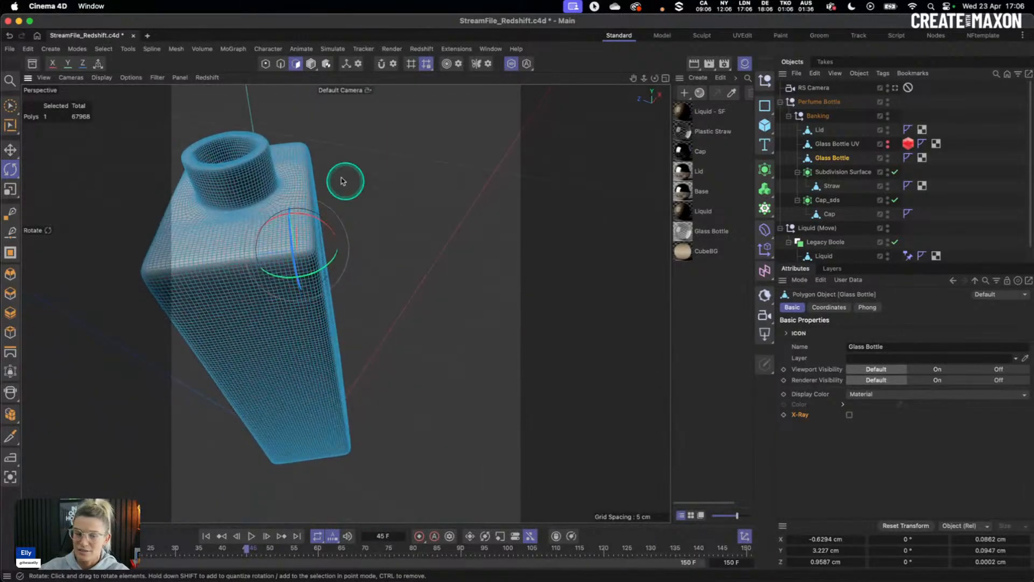
left_click_drag(351, 275, 335, 269, "alt")
left_click(376, 289)
right_click_drag(316, 286, 363, 271, "alt")
right_click_drag(324, 275, 366, 251, "alt")
right_click_drag(325, 204, 346, 211, "alt")
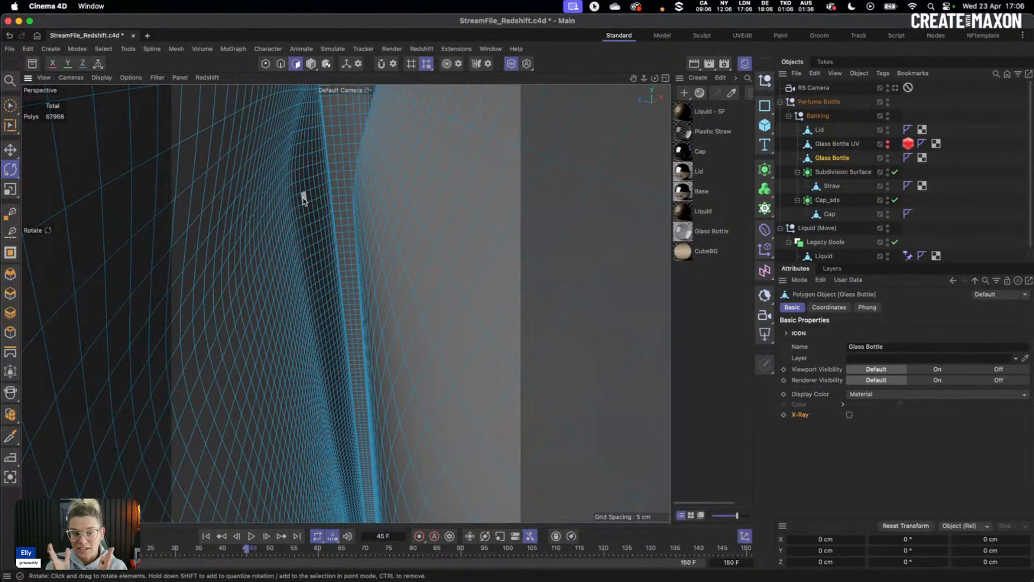
Step: Select single polygons on the inner wall of the Glass Bottle to examine how the inside and outside surfaces connect
left_click(304, 199)
left_click(432, 194)
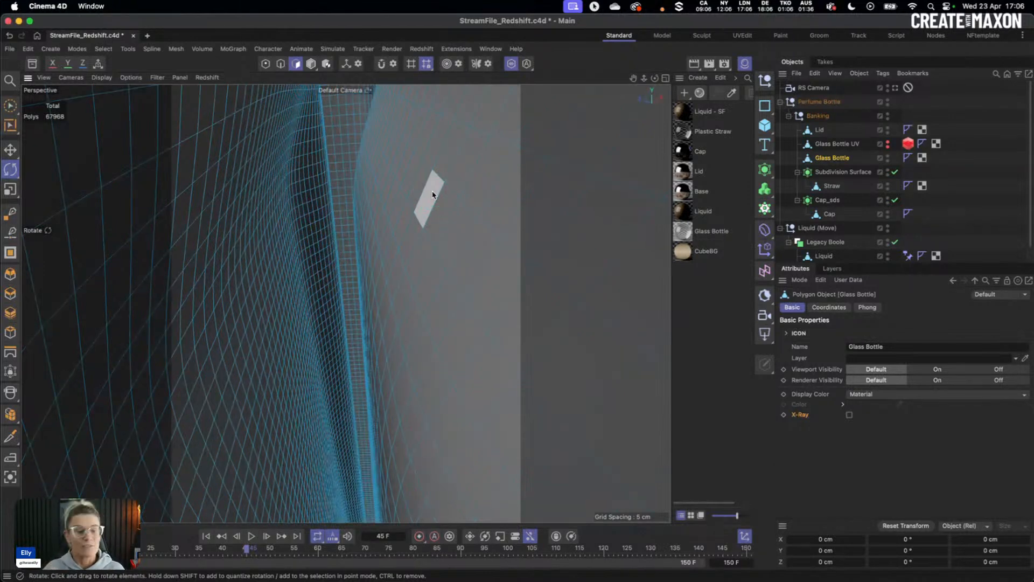
left_click(432, 194)
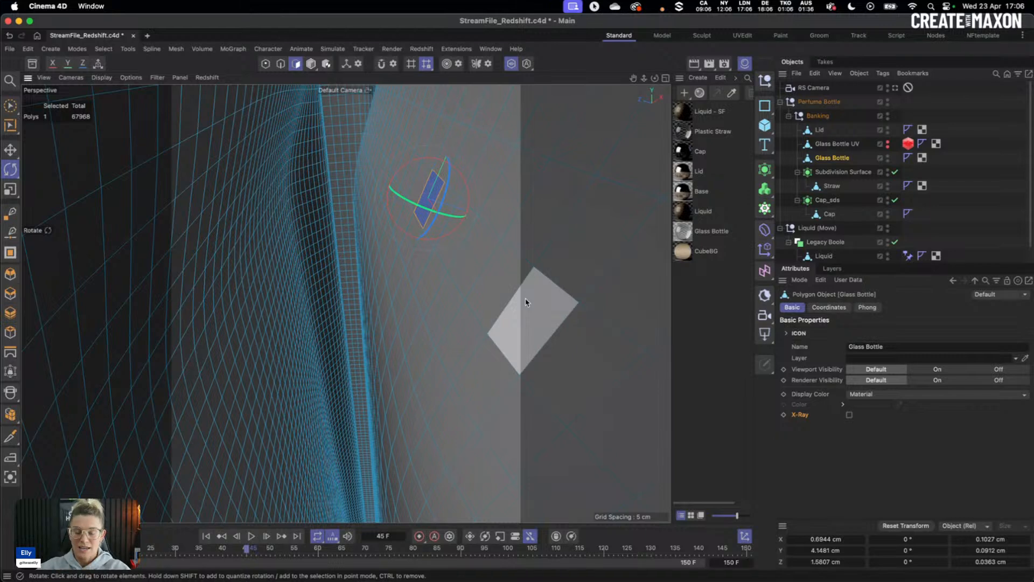
left_click_drag(227, 247, 437, 229, "alt")
left_click(427, 211)
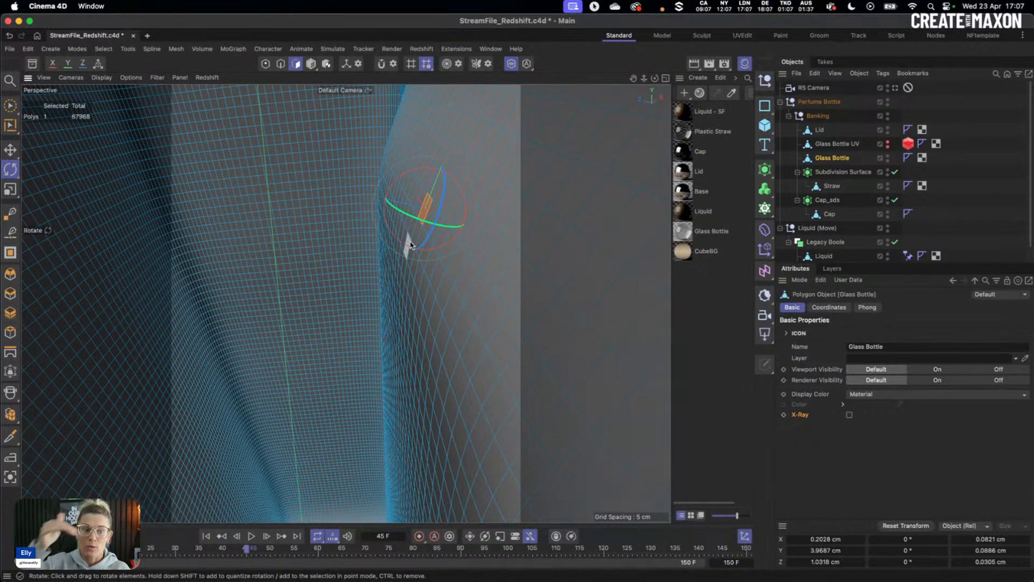
left_click(408, 238, "alt")
left_click_drag(467, 256, 512, 254, "alt")
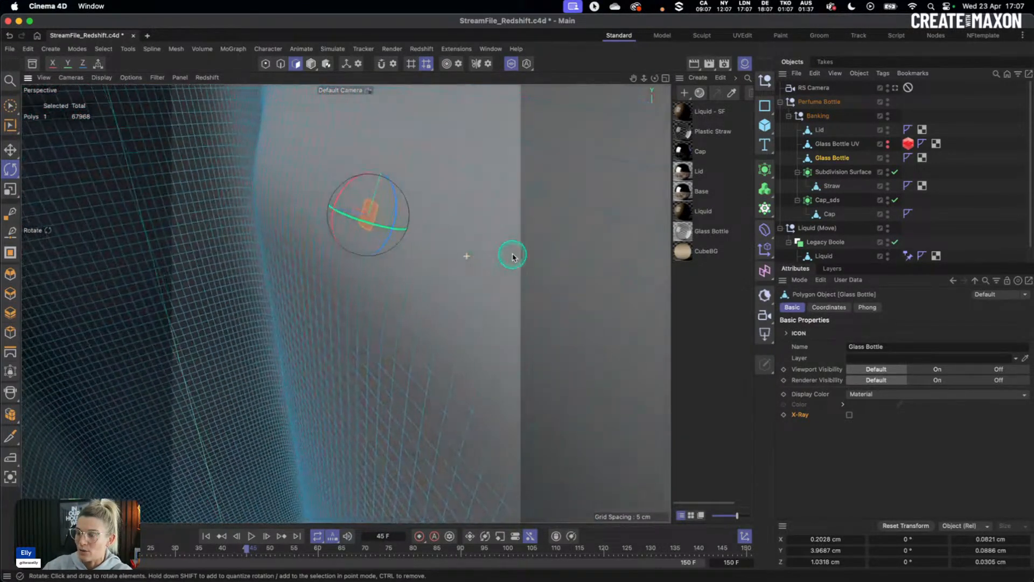
mouse_move(451, 226)
left_mouse_down("alt")
mouse_move(439, 227)
mouse_move(458, 426)
mouse_move(453, 261)
mouse_move(469, 238)
mouse_move(362, 214)
mouse_move(372, 285)
mouse_move(370, 270)
mouse_move(397, 319)
left_mouse_up("alt")
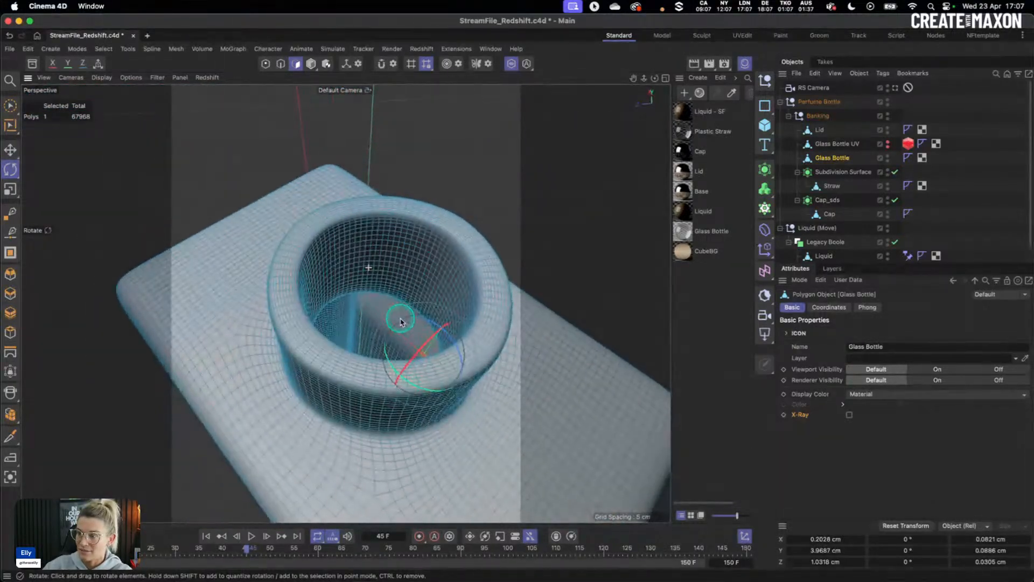
left_click_drag(509, 333, 291, 292, "alt")
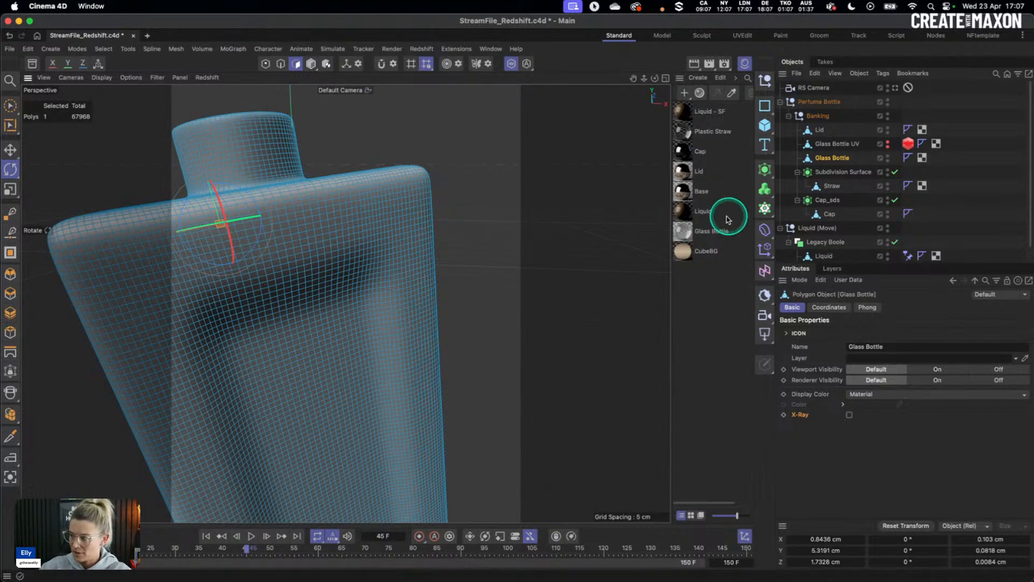
Step: Turn off viewport solo, clear the polygon selection and view the liquid inside the bottle
left_click(511, 64)
left_click(493, 241)
left_click_drag(395, 303, 526, 278, "alt")
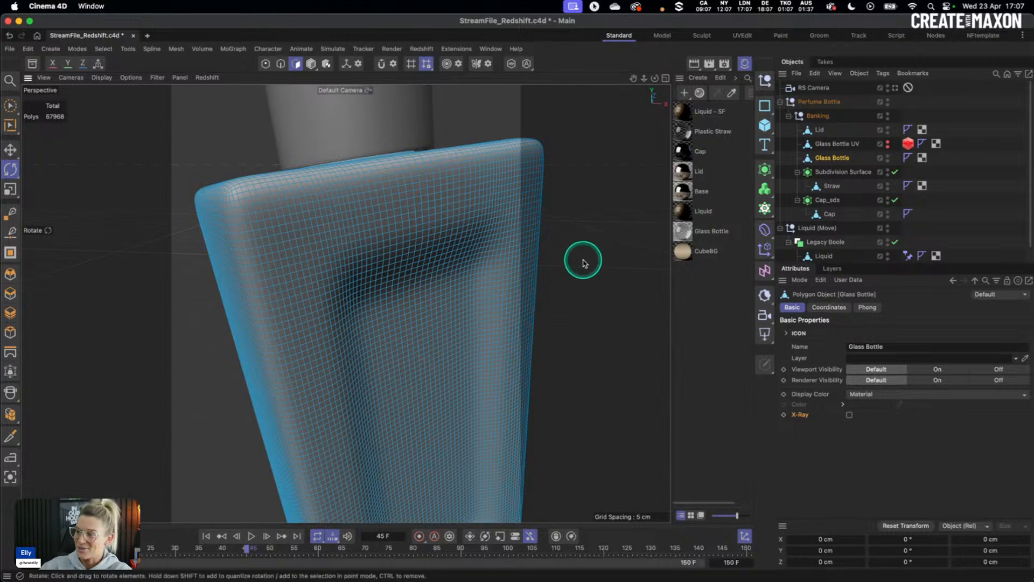
left_click_drag(558, 315, 437, 353, "alt")
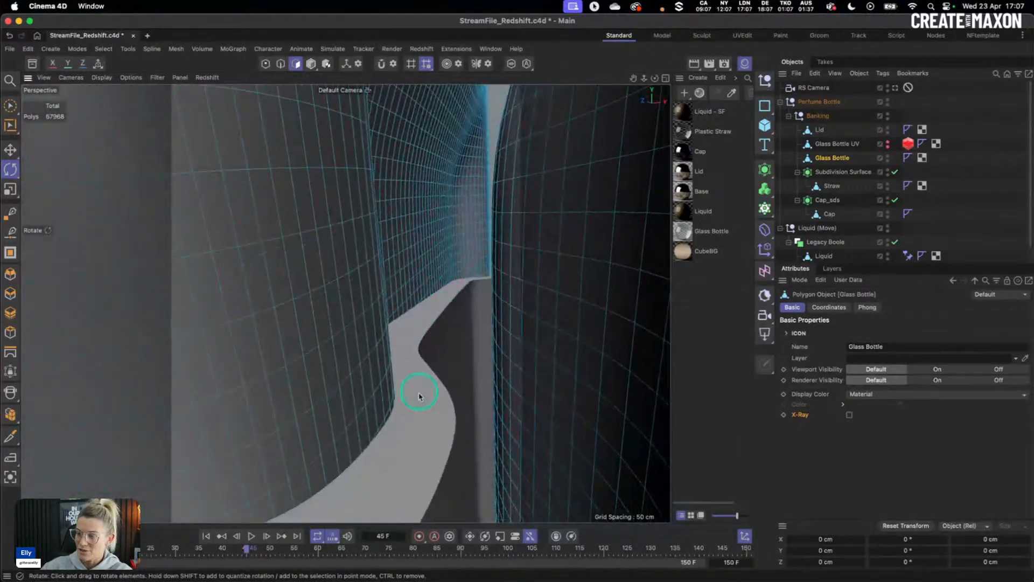
Step: Inspect the Liquid, Legacy Boole and Glass Bottle objects in turn where the liquid surface meets the inner glass wall
left_click(828, 257)
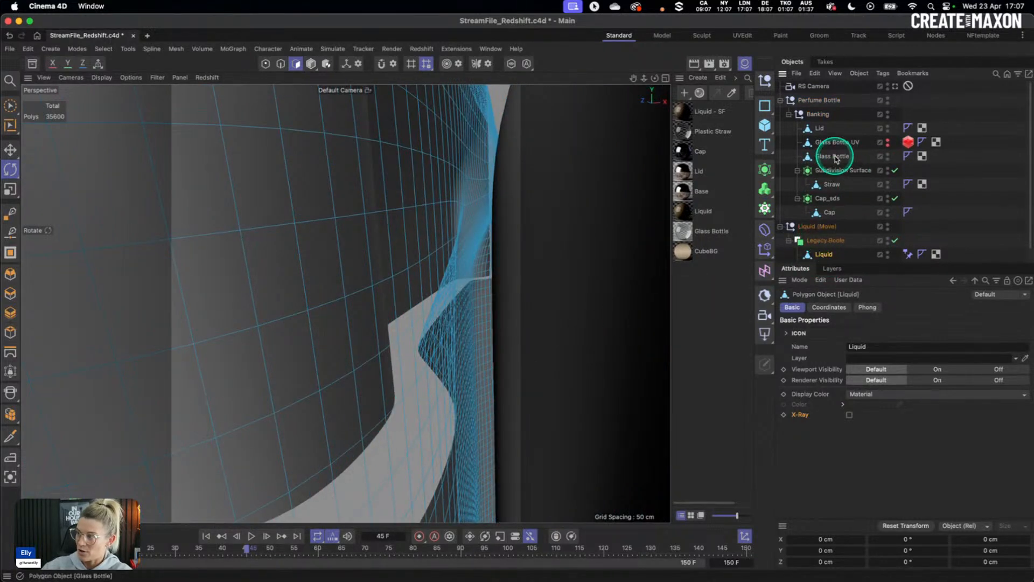
left_click(828, 239)
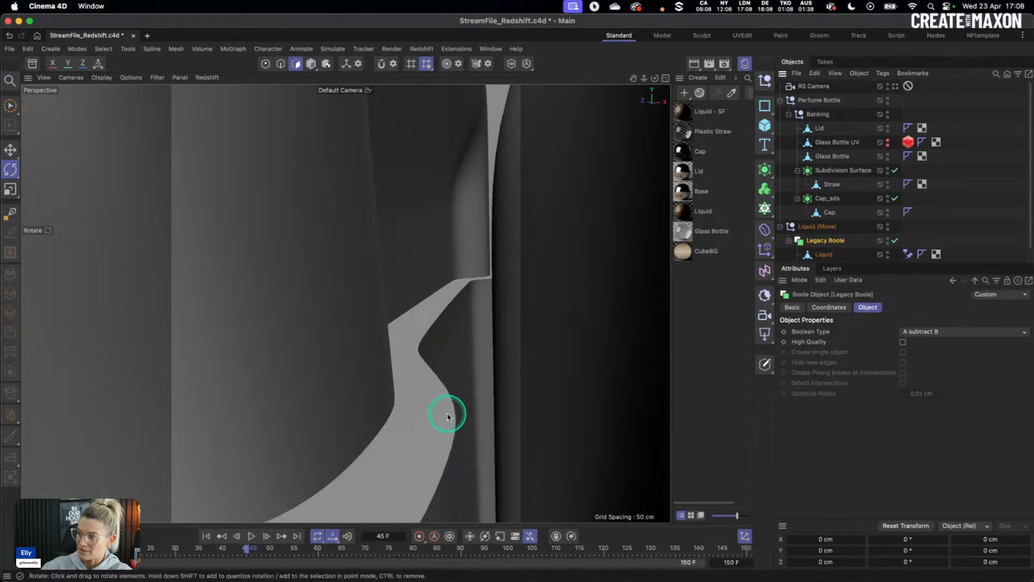
left_click(833, 156)
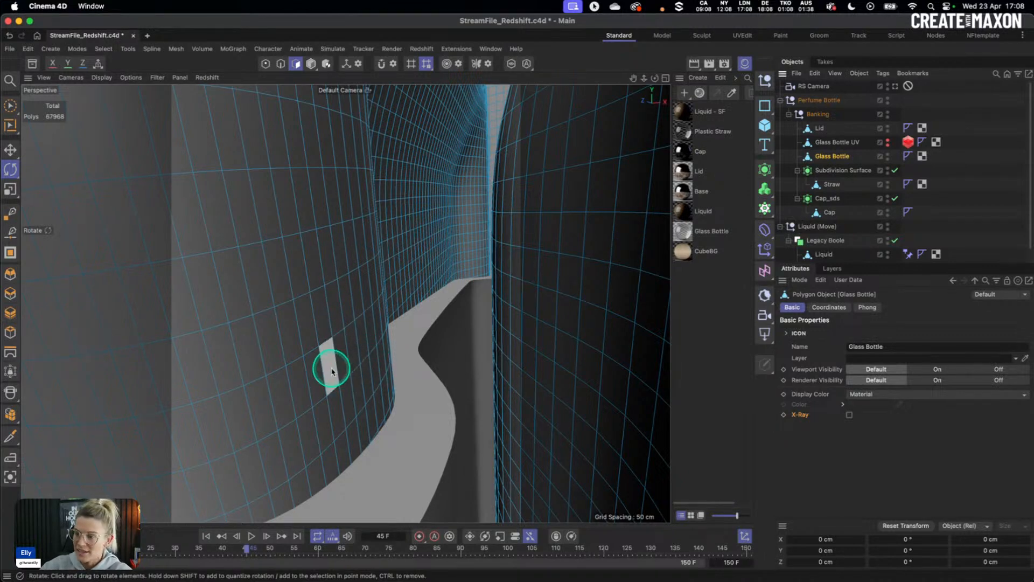
scroll(345, 371, "up", 3)
left_click_drag(346, 372, 262, 361, "alt")
scroll(309, 389, "up", 3)
scroll(395, 371, "up", 3)
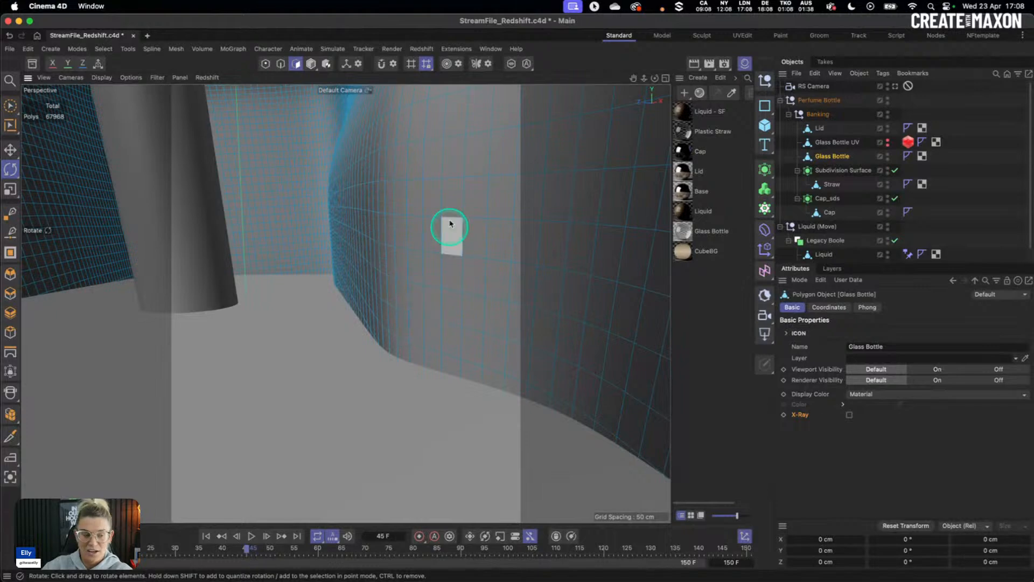
left_click_drag(445, 344, 237, 322, "alt")
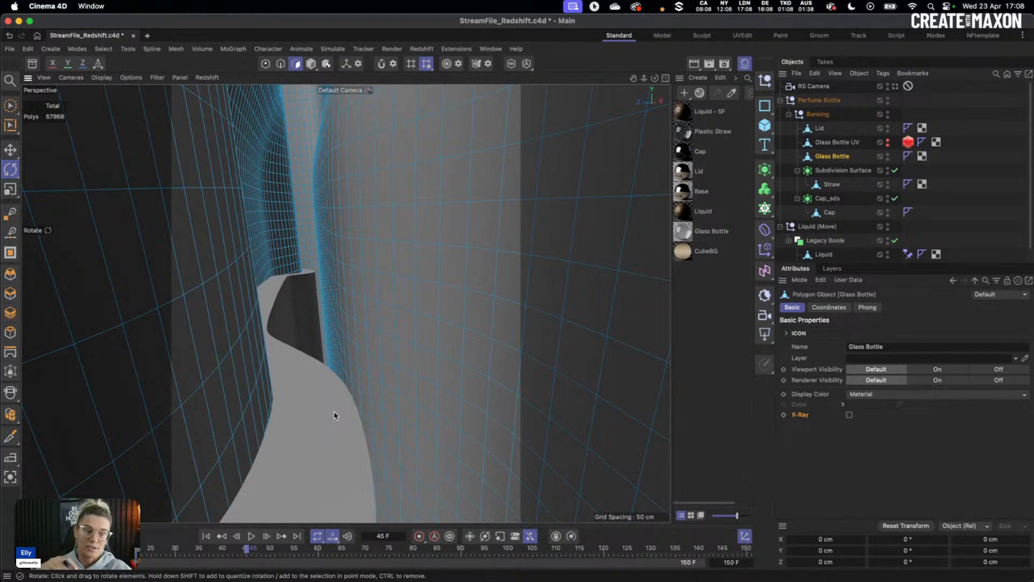
Step: Create a new project, open the Asset Browser and add a Plane as the floor
left_click(147, 35)
left_click(32, 63)
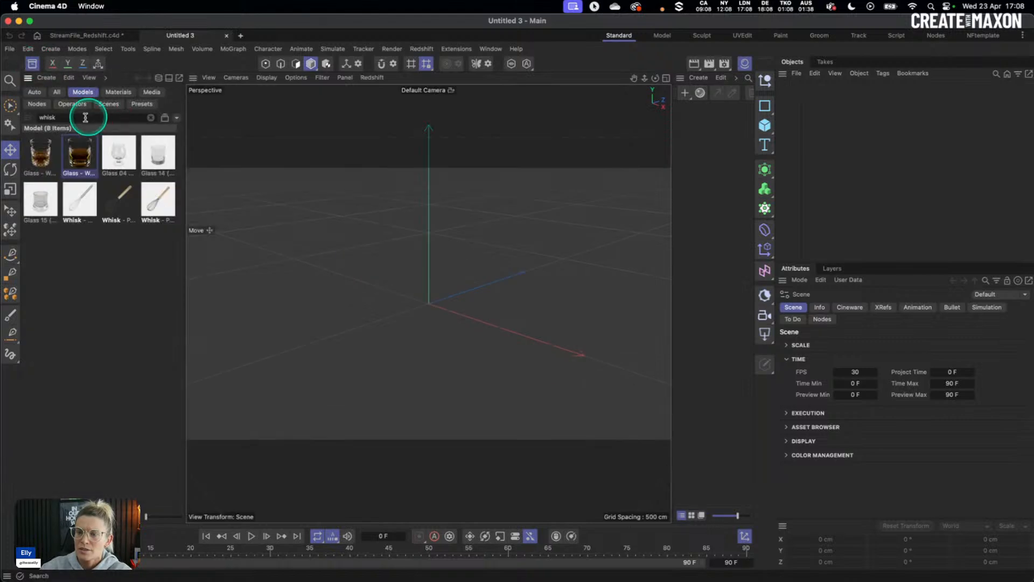
left_click_drag(765, 124, 806, 164)
Step: Place the Whisky Glass 02 model from the Asset Browser on the plane and frame it closely
left_click_drag(106, 182, 434, 319)
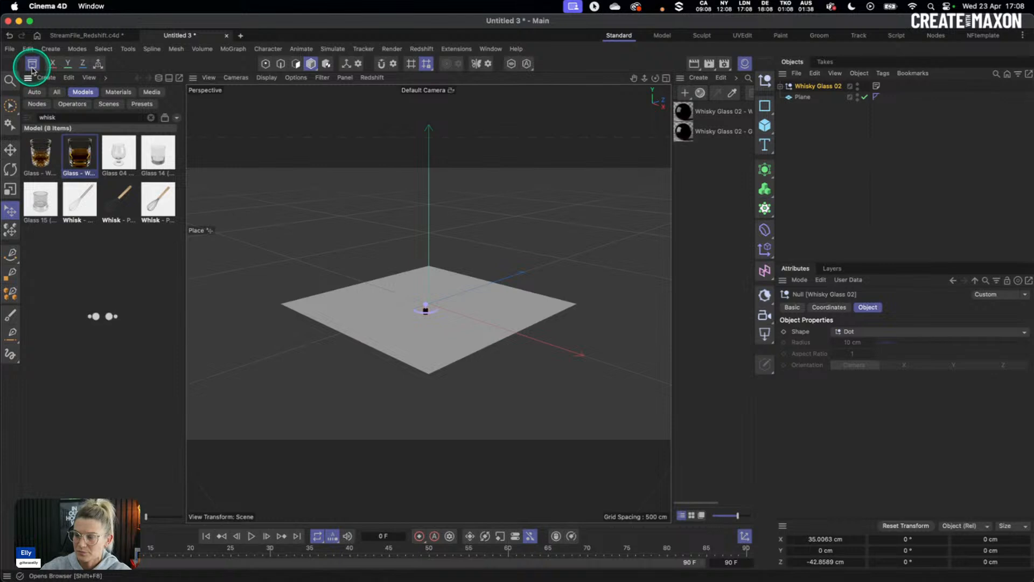
left_click(32, 63)
scroll(345, 323, "up", 10)
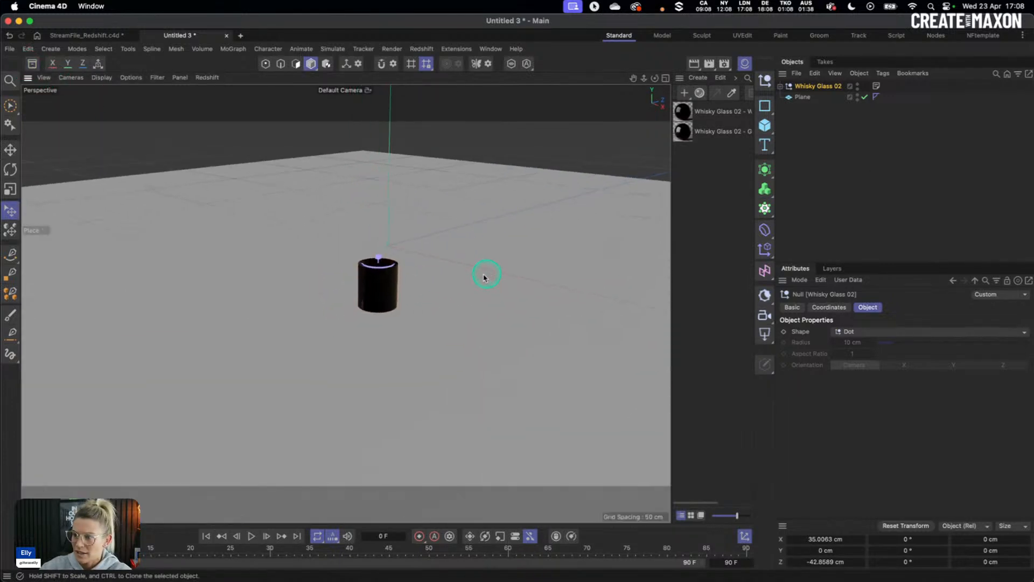
right_click_drag(373, 287, 422, 271, "alt")
mouse_move(380, 285)
left_mouse_down("alt")
mouse_move(383, 365)
mouse_move(382, 291)
mouse_move(379, 299)
left_mouse_up("alt")
left_click(800, 160)
right_click_drag(378, 300, 405, 272, "alt")
middle_click_drag(405, 272, 399, 292, "alt")
Step: Search the Asset Browser's media for "hdr" and add an hdr-light map to the scene as an environment light
left_click(32, 63)
left_click(31, 118)
type("hdr")
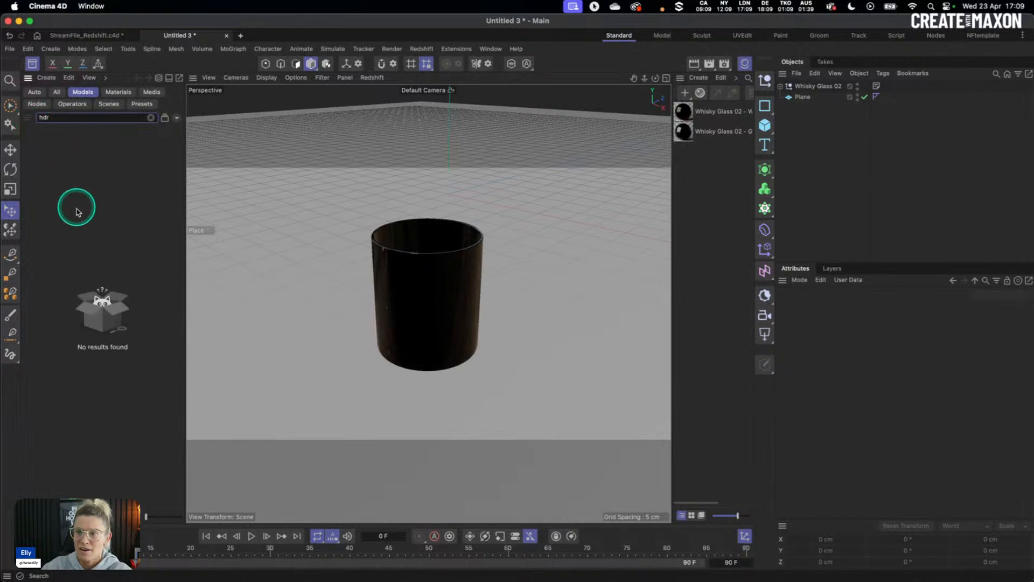
left_click(149, 91)
left_click_drag(127, 414, 803, 212)
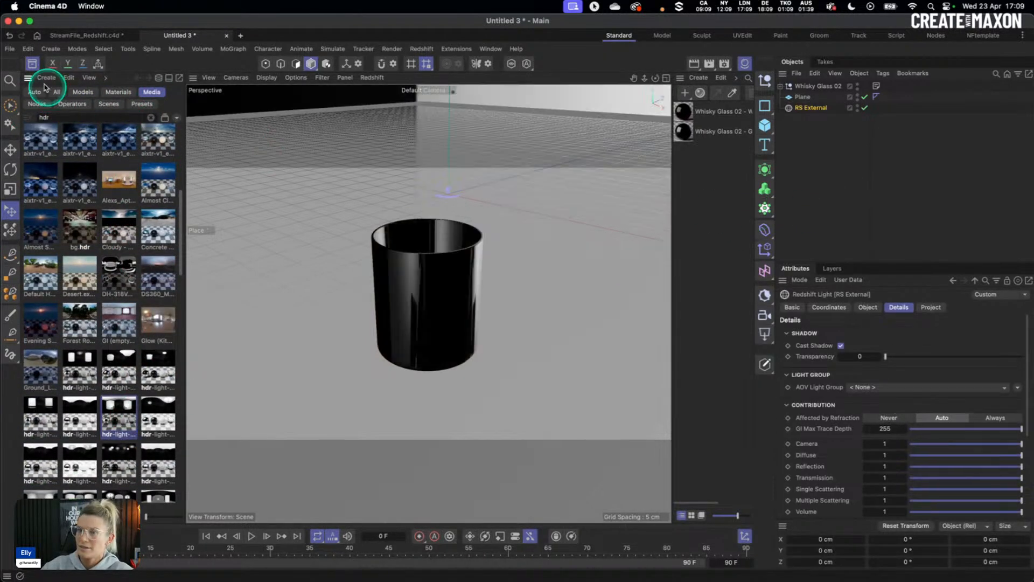
left_click(32, 63)
Step: Open the Redshift RenderView, dock it beside the viewport and start the live render
left_click(425, 49)
left_click(455, 127)
left_click(10, 150)
left_click_drag(511, 129, 33, 102)
left_click(49, 113)
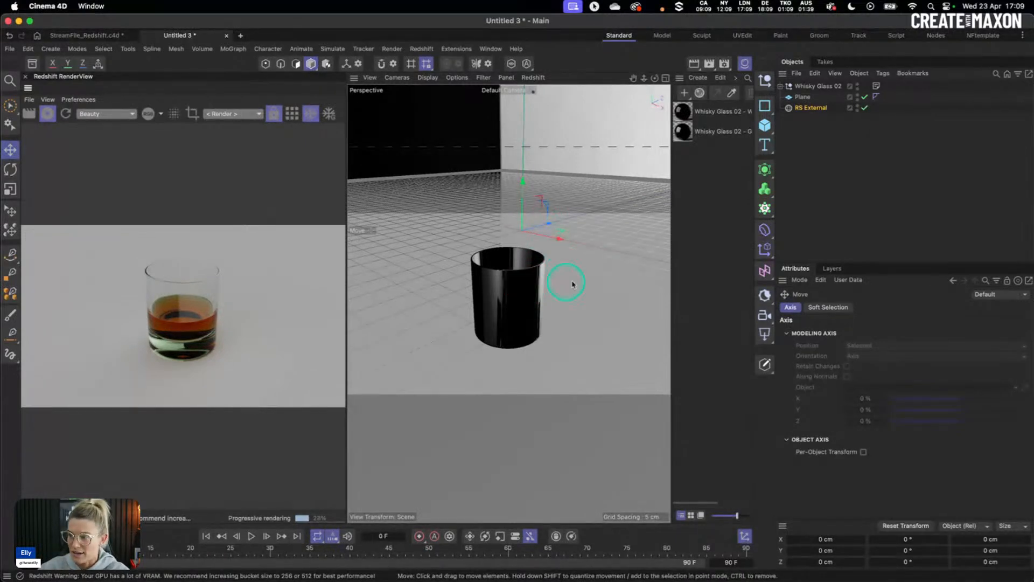
Step: Clear the light selection and view the rendered whisky glass closer from a low angle
left_click(835, 203)
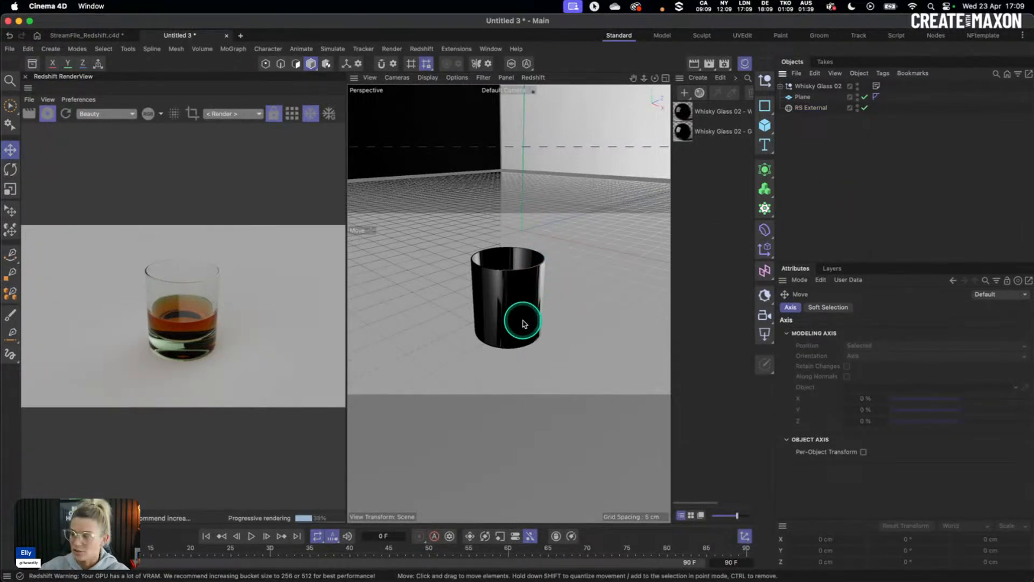
scroll(528, 317, "up", 4)
left_click_drag(522, 318, 520, 302, "alt")
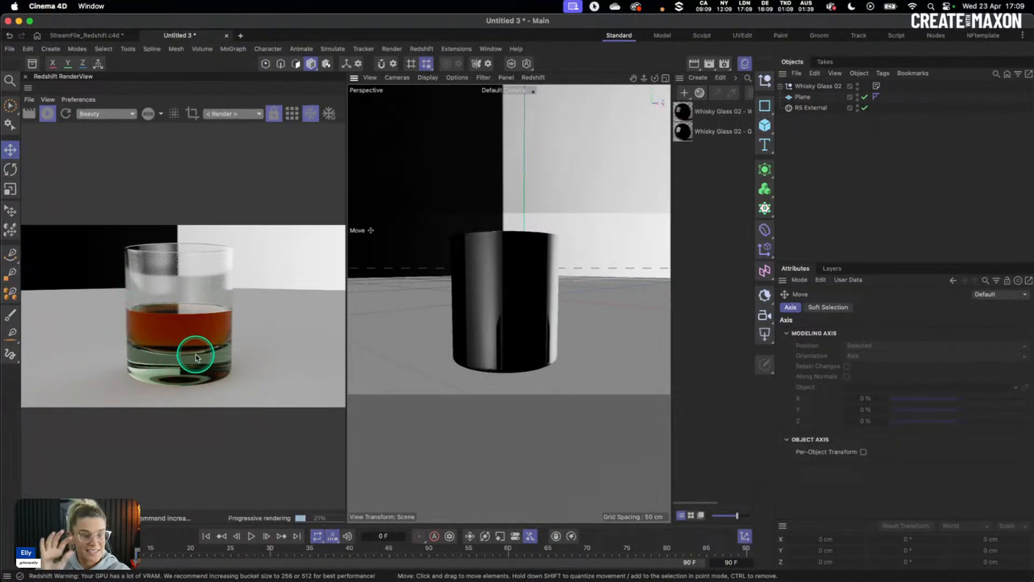
Step: Scale the Whisky liquid object down slightly inside its glass, to about 7.86 cm wide, and stop the live render
left_click(781, 87)
left_click(806, 108)
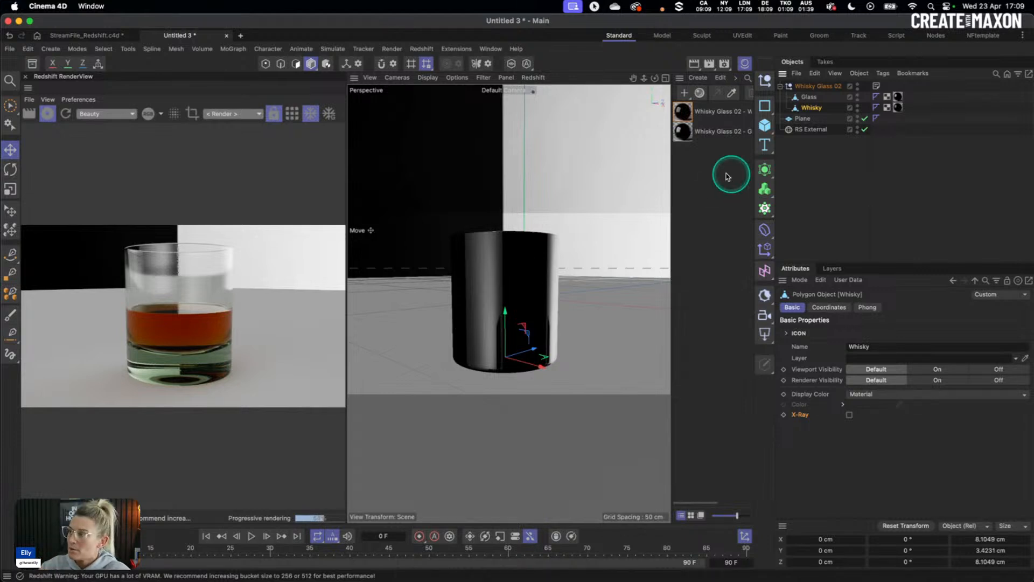
key("t")
key("e")
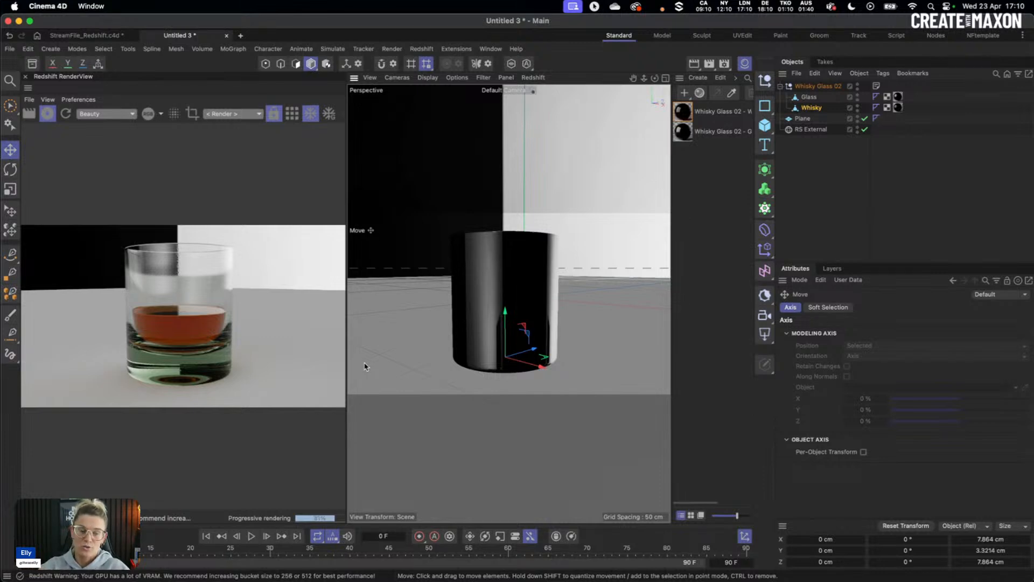
left_click(48, 113)
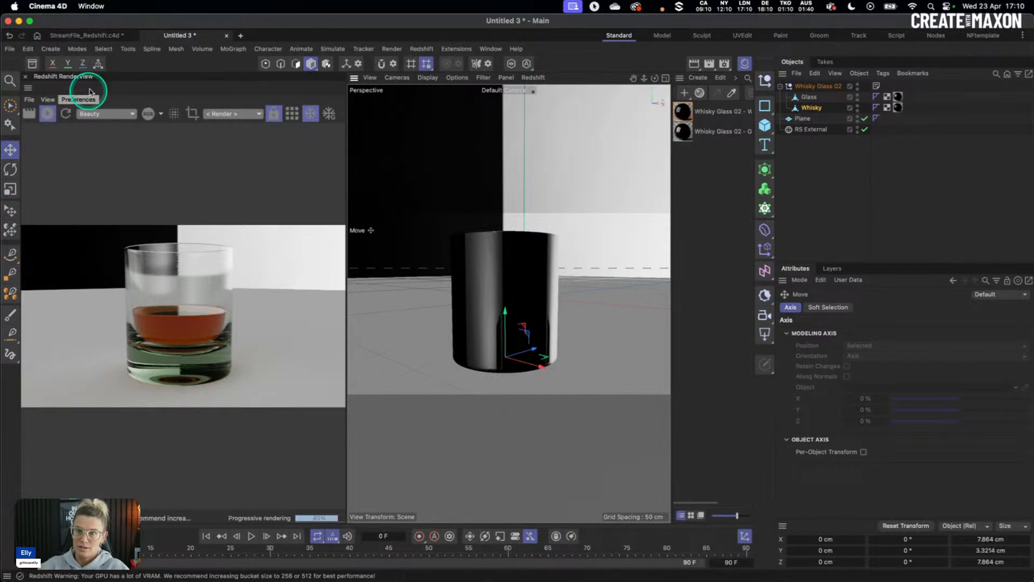
Step: Return to the StreamFile_Redshift.c4d project and look at the whole perfume bottle through the RS Camera
left_click(98, 35)
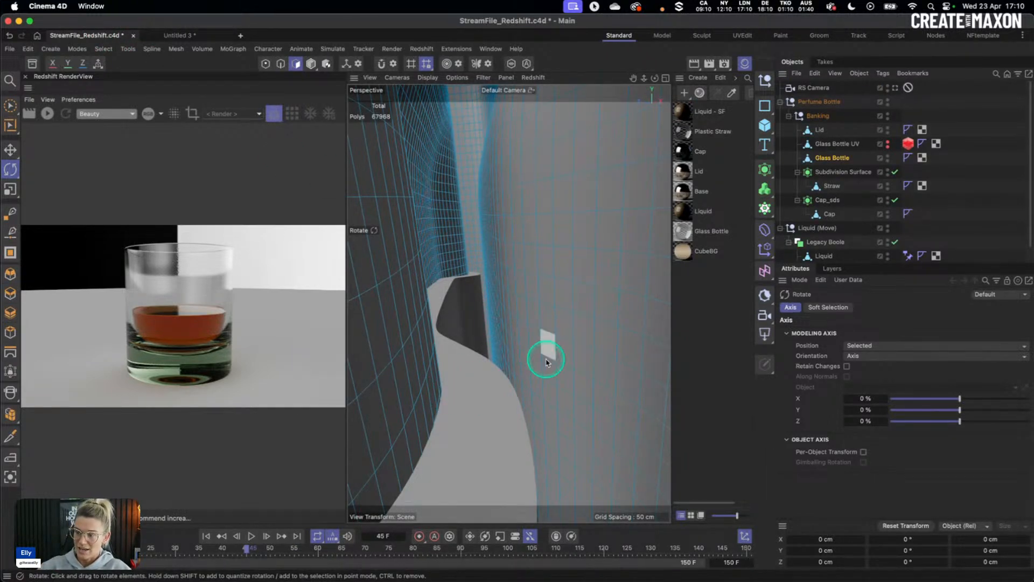
right_click_drag(600, 335, 527, 344, "alt")
left_click_drag(528, 345, 607, 364, "alt")
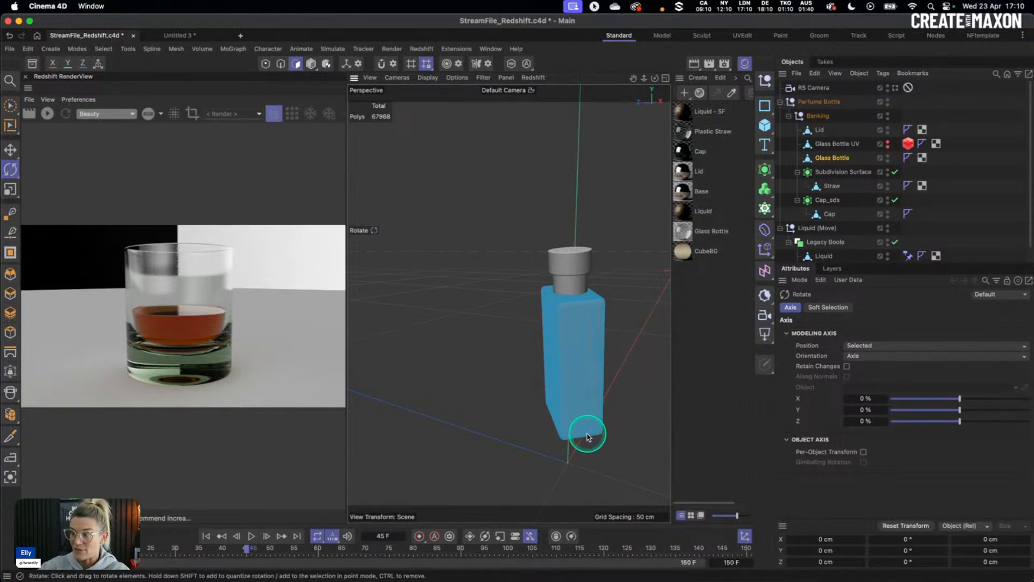
left_click_drag(646, 312, 548, 298, "alt")
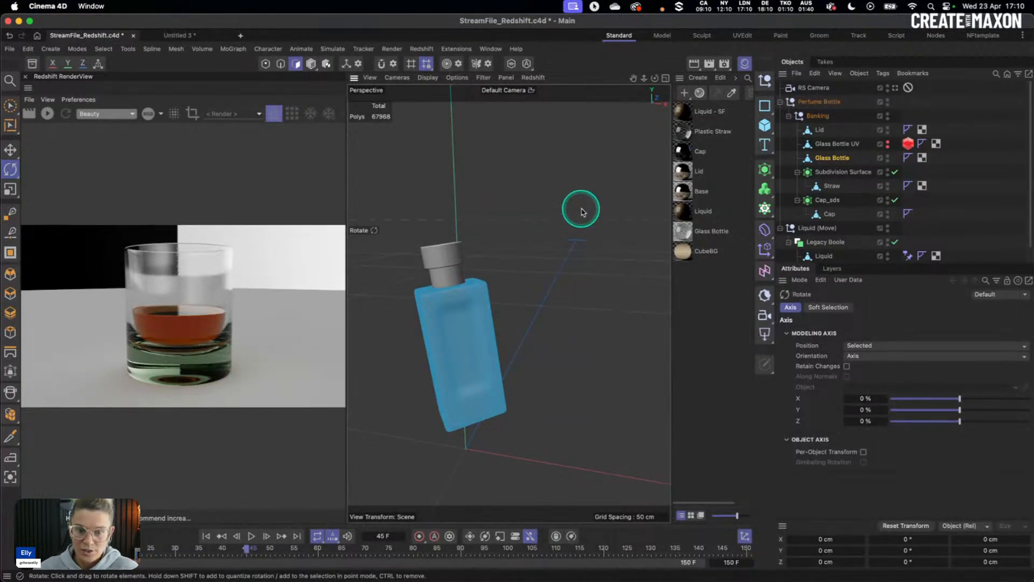
left_click(895, 88)
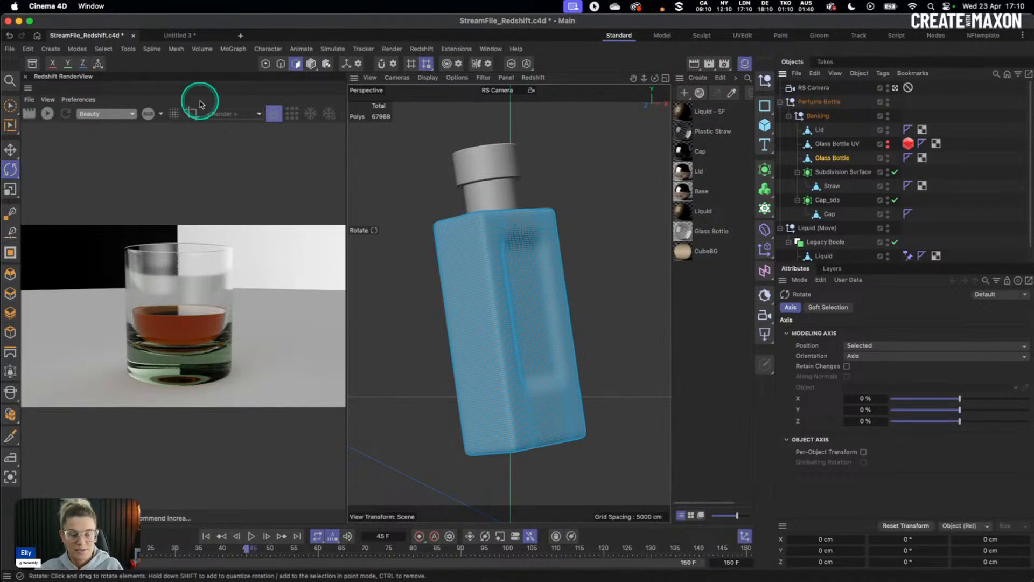
Step: Clear the Glass Bottle selection and start the live Redshift render of the perfume bottle
left_click(737, 297)
left_click(928, 217)
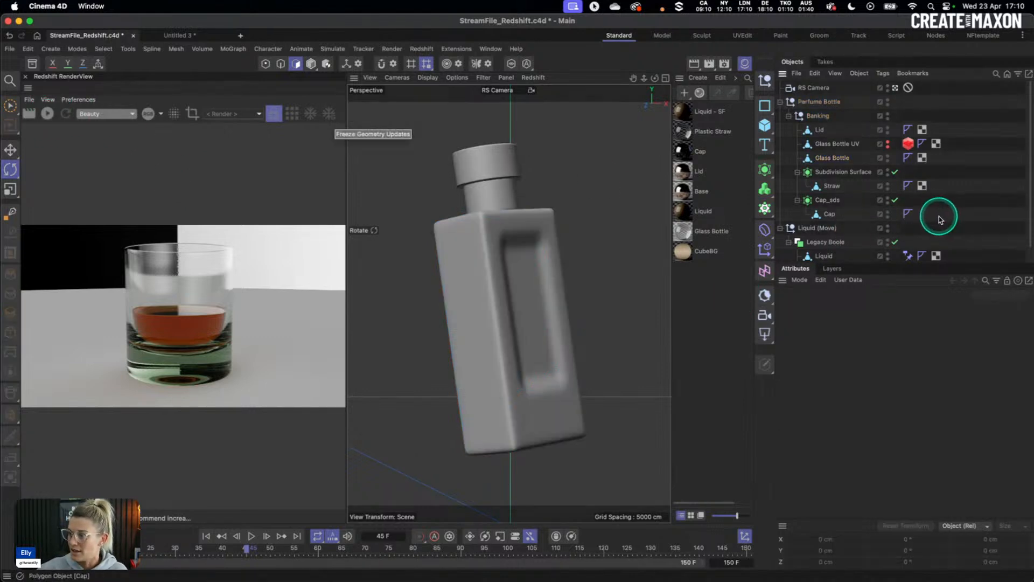
left_click(47, 114)
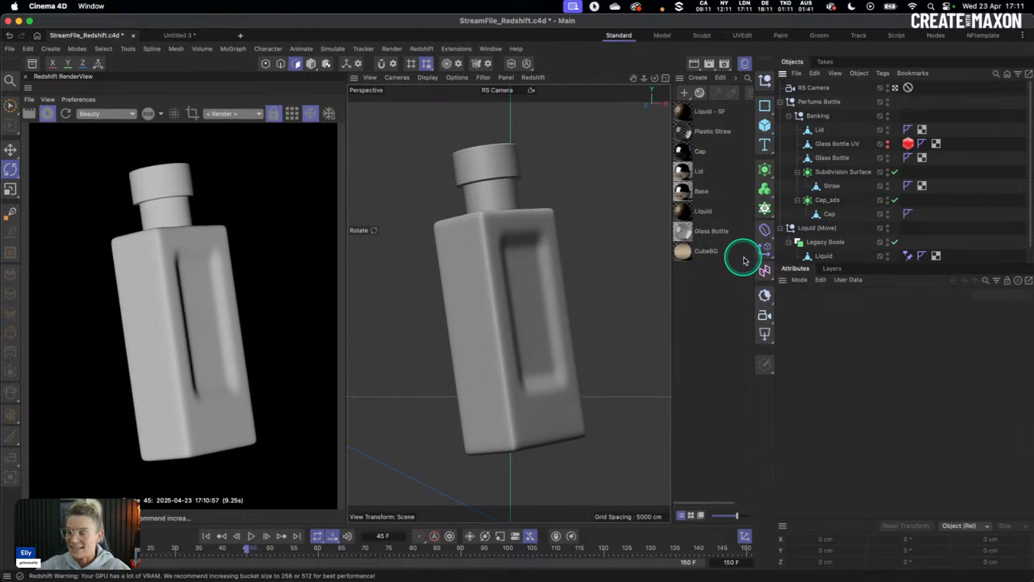
Step: Add a Redshift dome light and assign the hdr-light-studio_06 map from the Asset Browser as its texture
left_click_drag(764, 338, 813, 435)
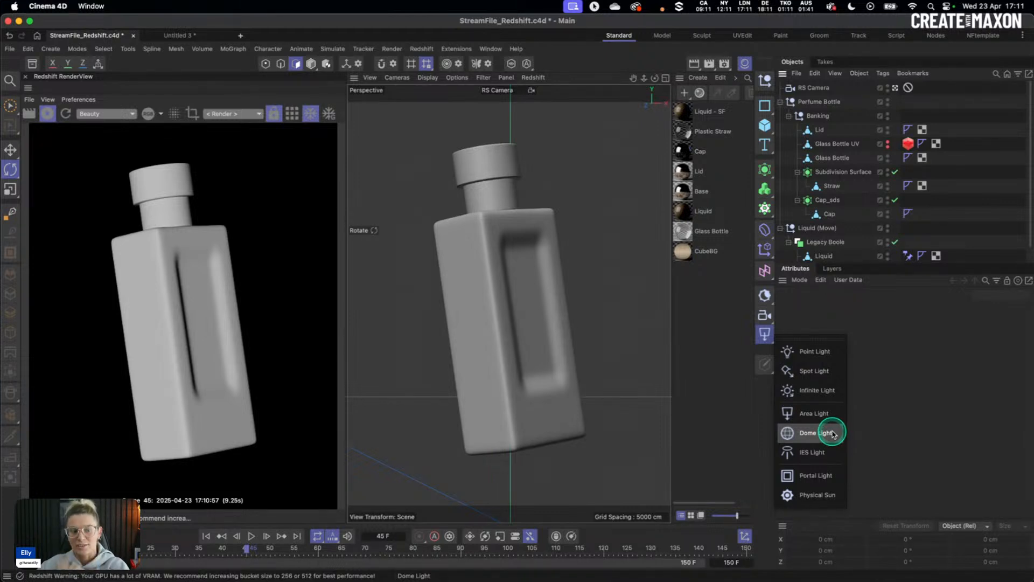
left_click_drag(822, 435, 823, 436)
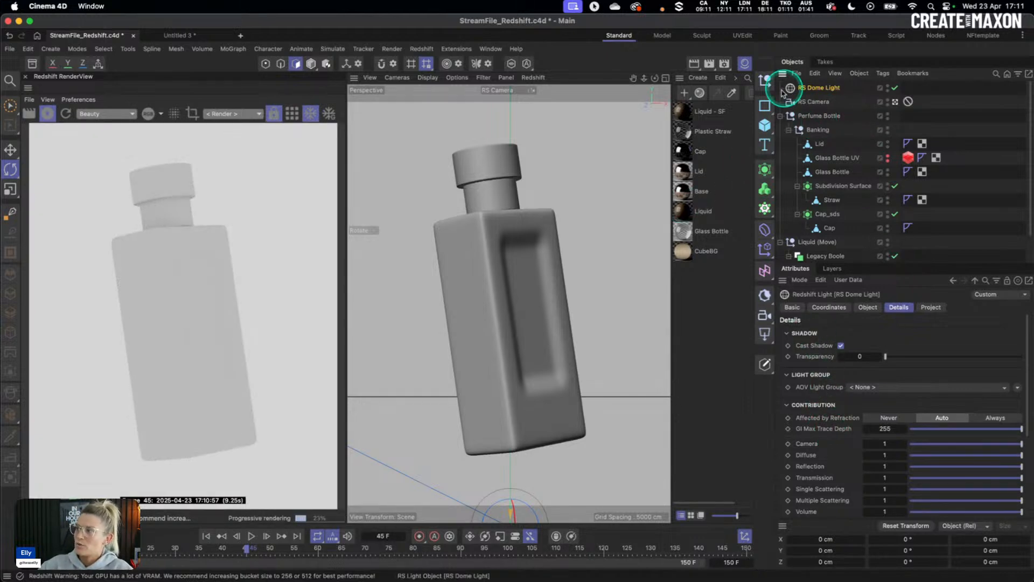
left_click(33, 64)
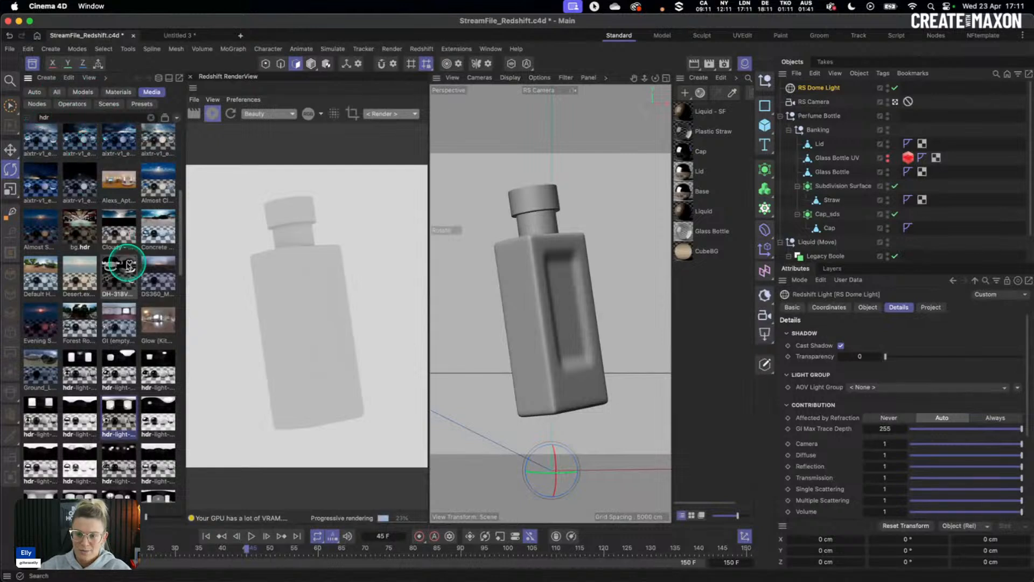
scroll(120, 388, "down", 2)
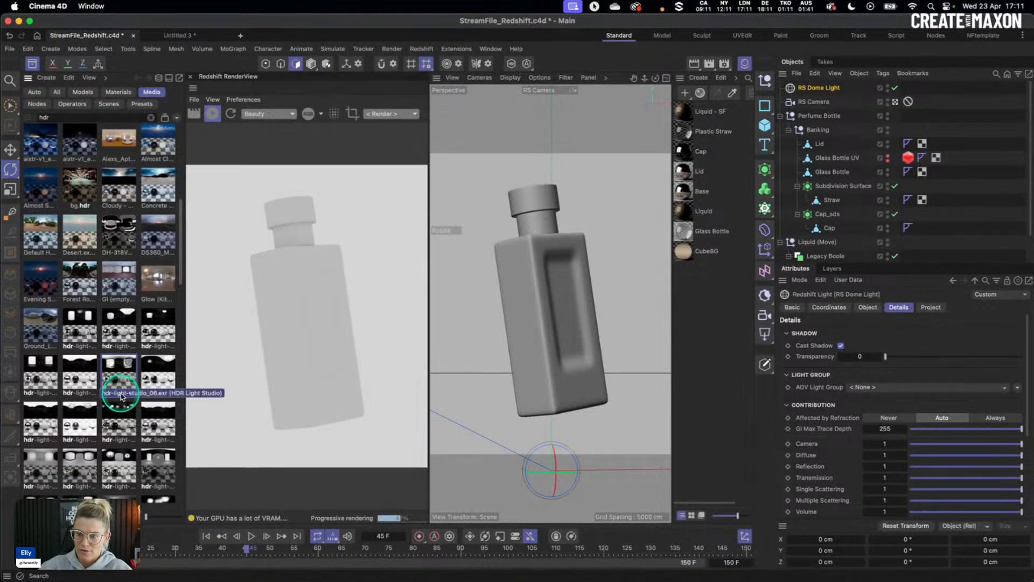
scroll(160, 316, "down", 1)
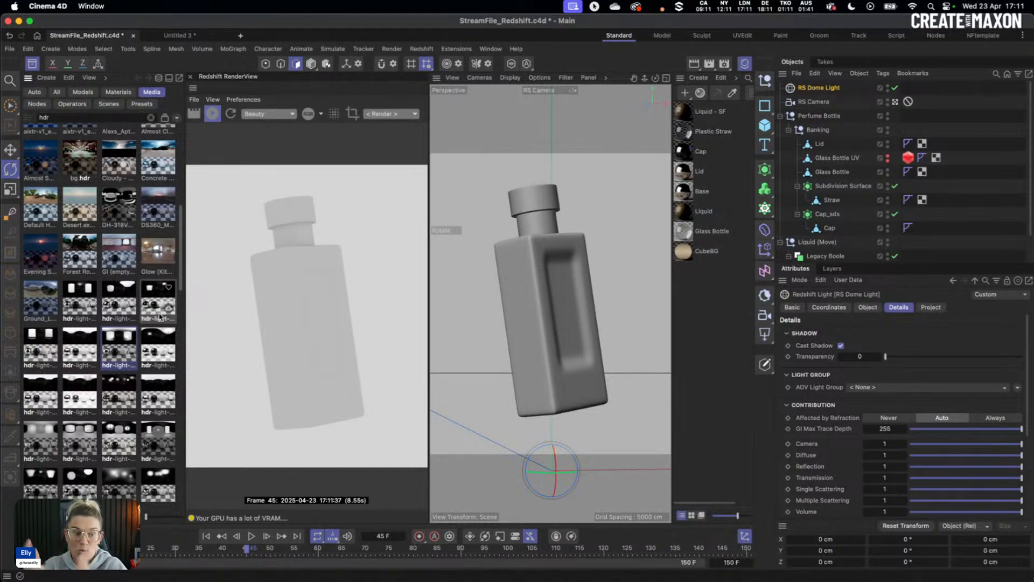
left_click(197, 367)
left_click(119, 350)
left_click(868, 307)
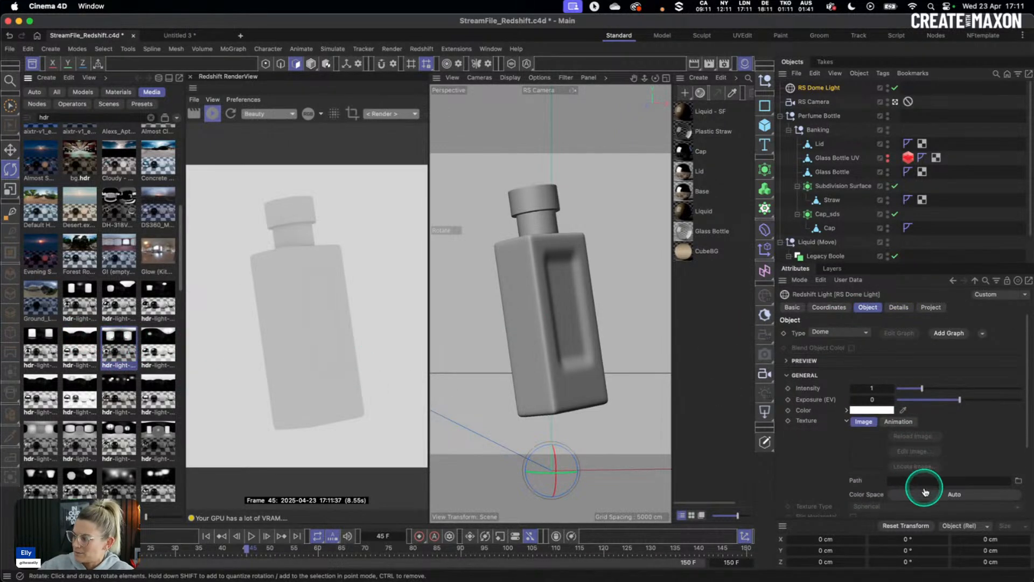
left_click_drag(924, 491, 920, 482)
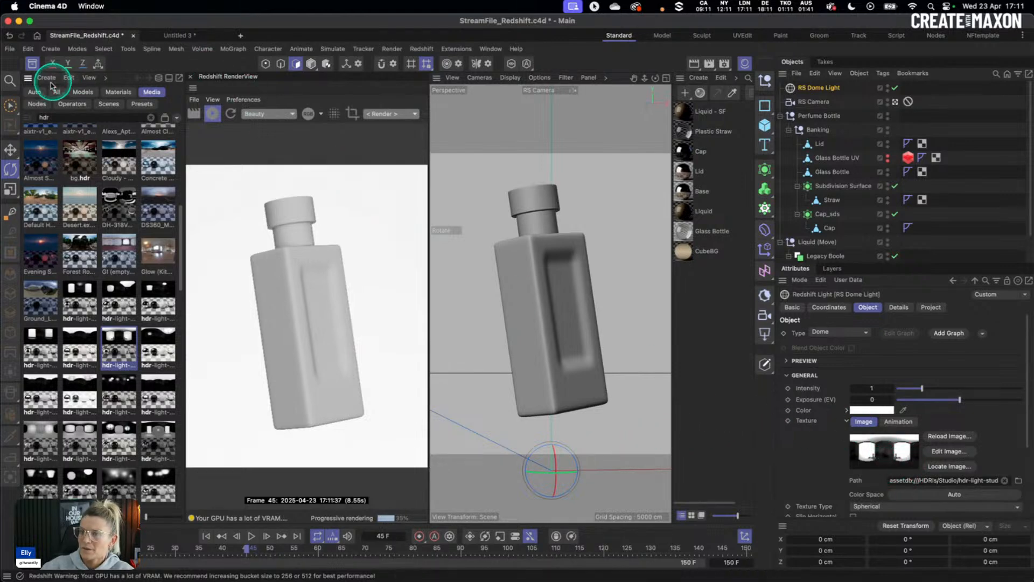
left_click(33, 65)
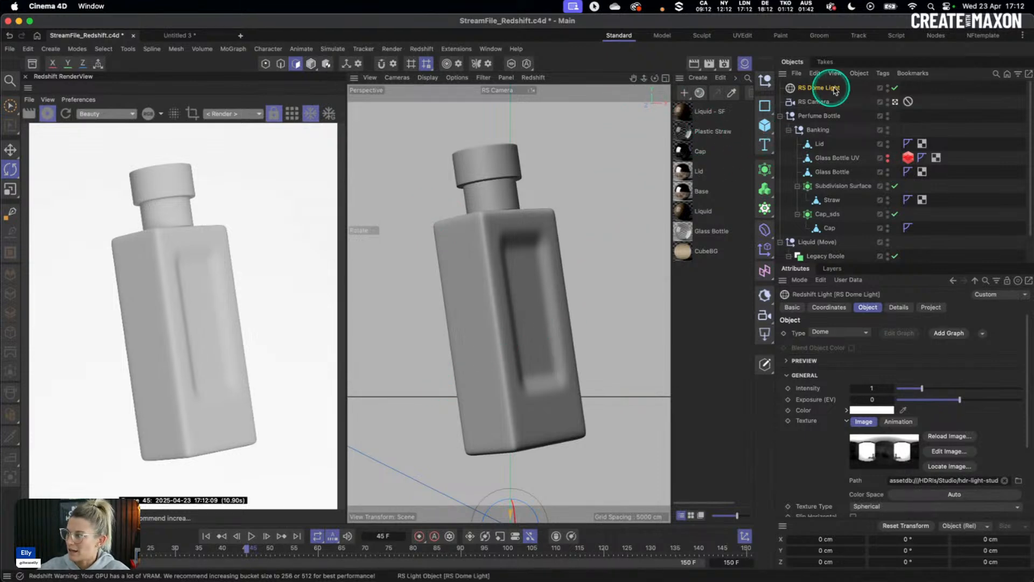
Step: Rotate the dome light's map to -71° on the horizon and set Affected by Refraction to Always
scroll(824, 469, "down", 3)
left_click_drag(939, 487, 935, 487)
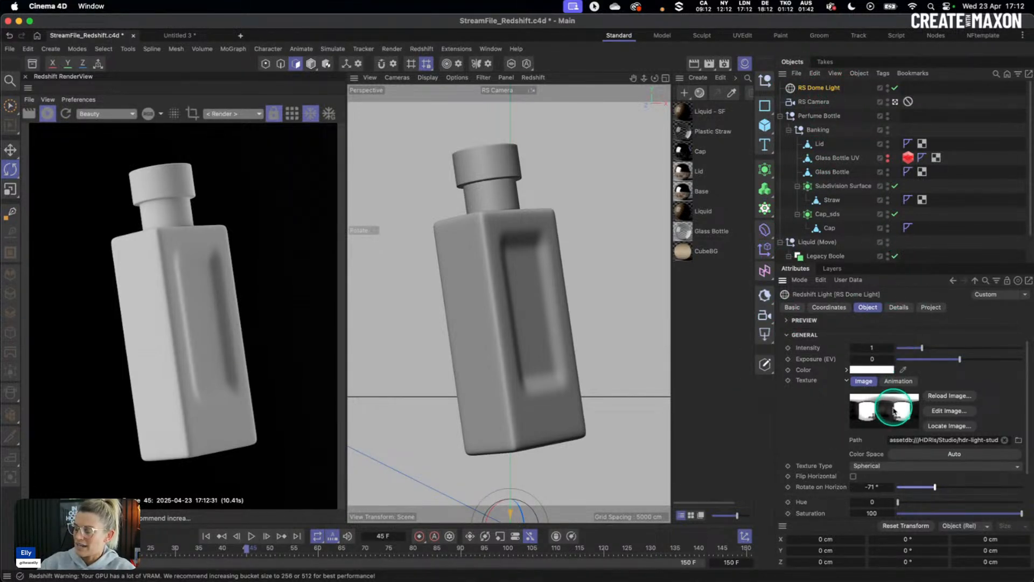
left_click(898, 307)
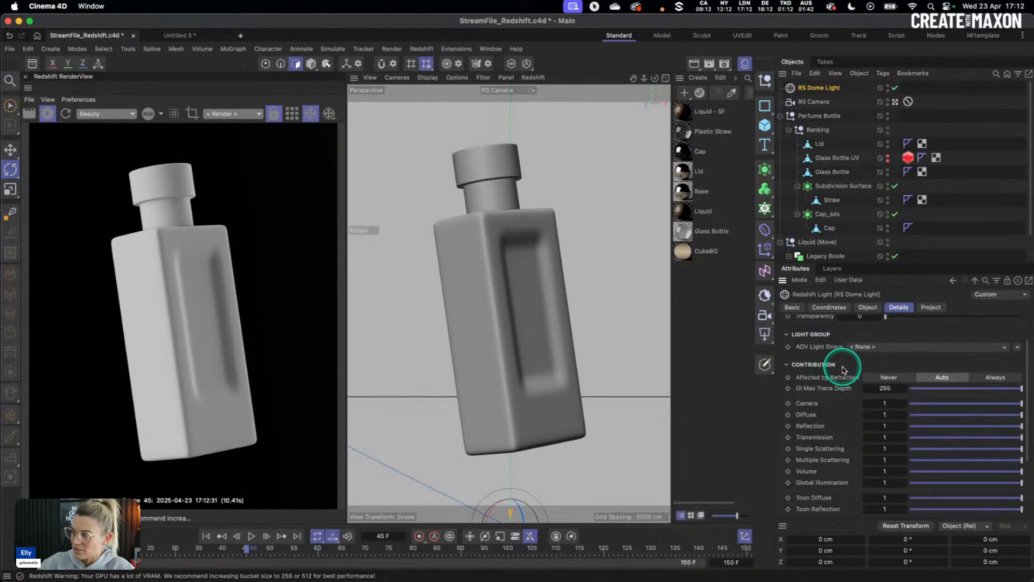
scroll(840, 366, "up", 1)
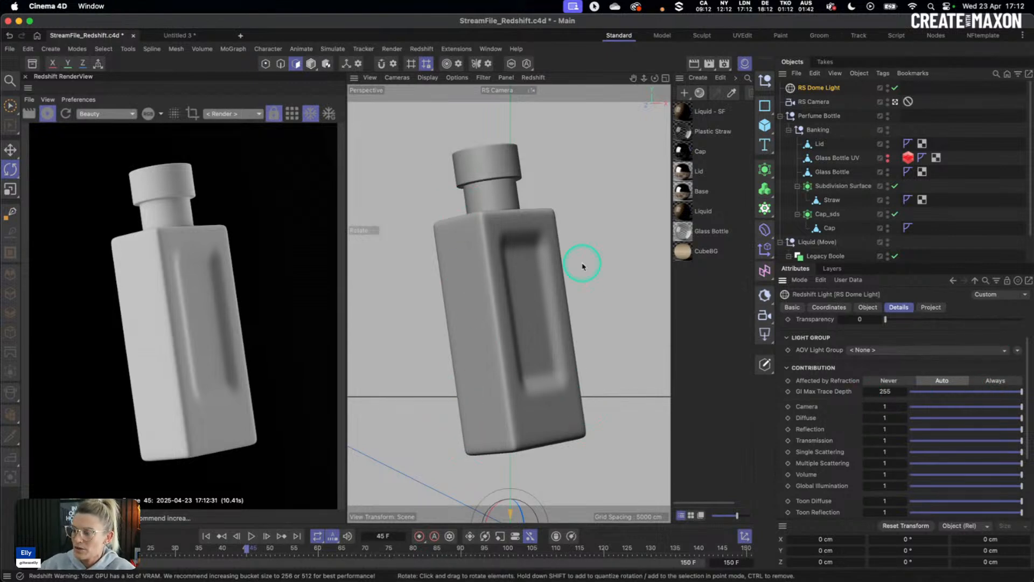
left_click(994, 384)
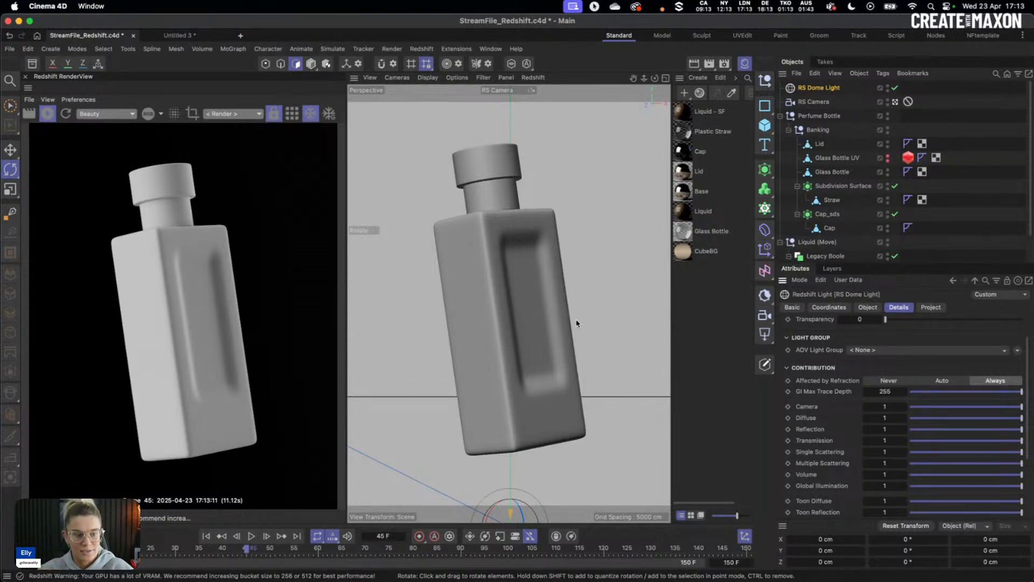
Step: Show all four views, add a Redshift area light and set its Affected by Refraction to Always
left_click(666, 78)
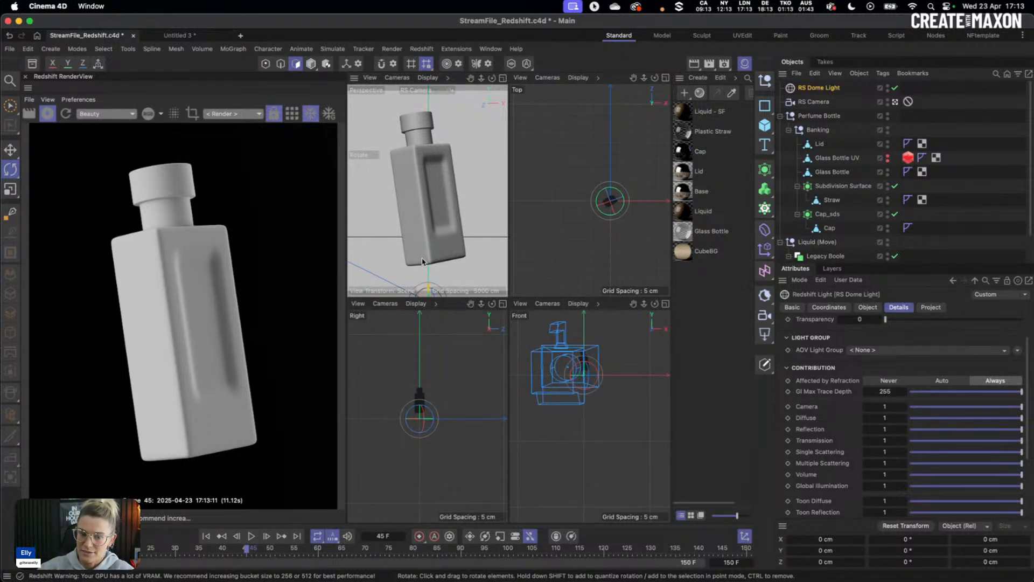
left_click_drag(766, 335, 814, 414)
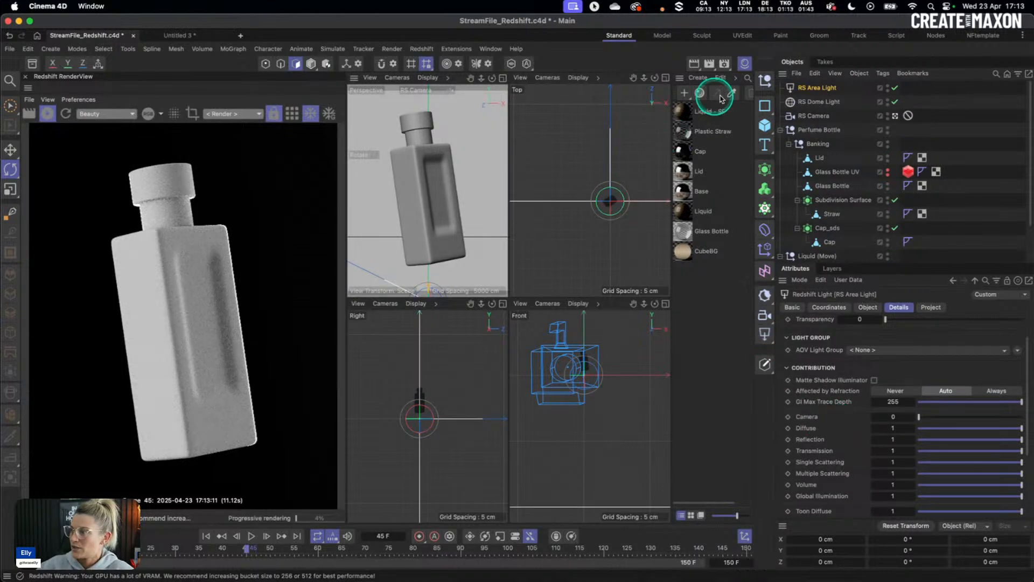
left_click(867, 308)
left_click(897, 308)
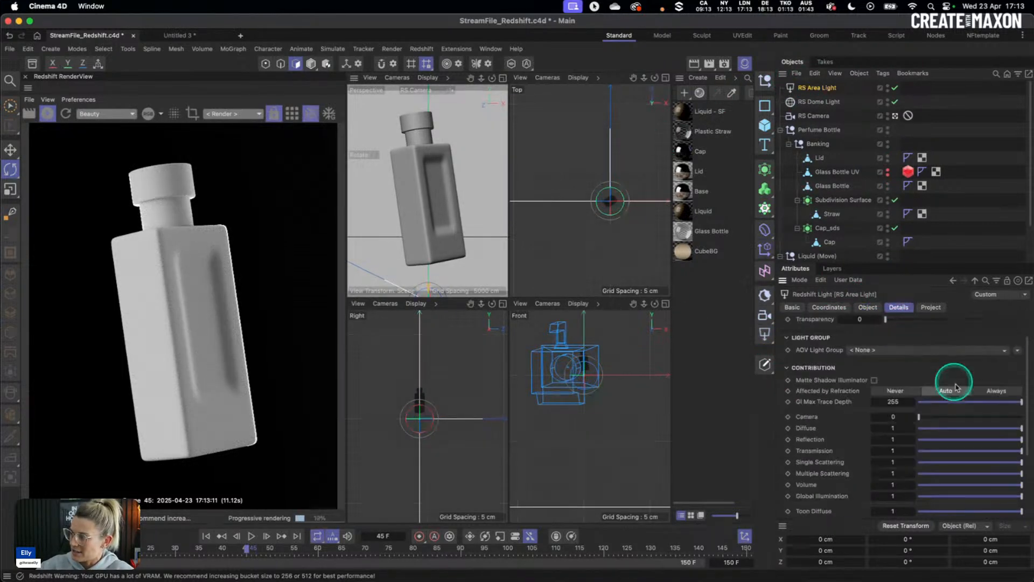
left_click(998, 391)
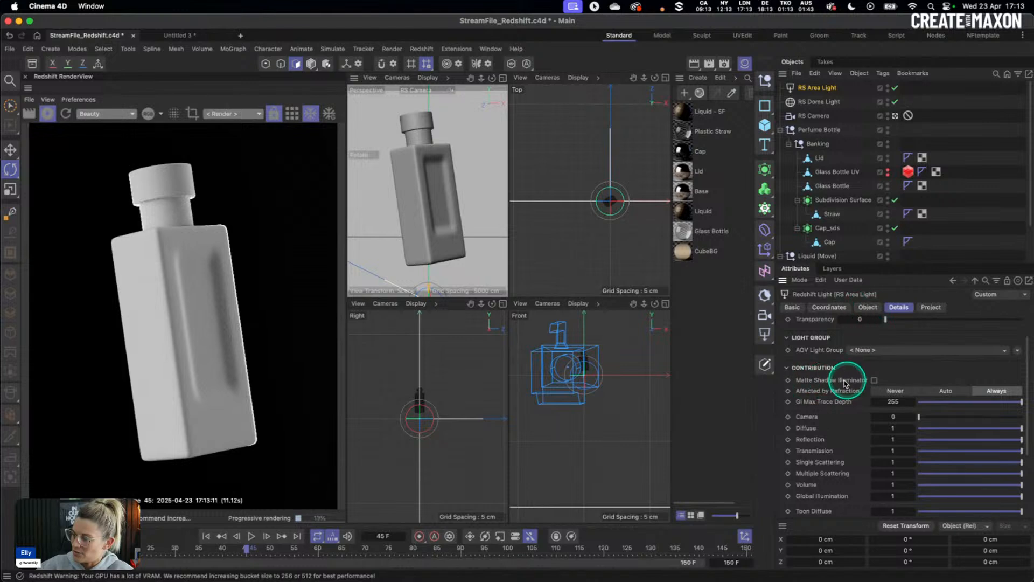
Step: Resize the rectangular area light to 50 cm in both Size X and Size Y
left_click(867, 308)
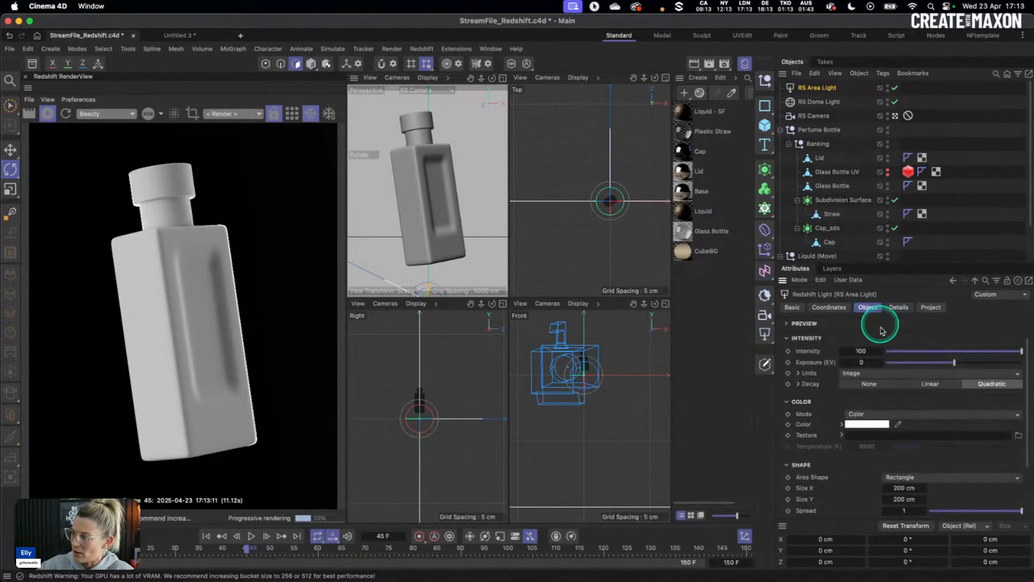
double_click(910, 499)
type("50")
key("Return")
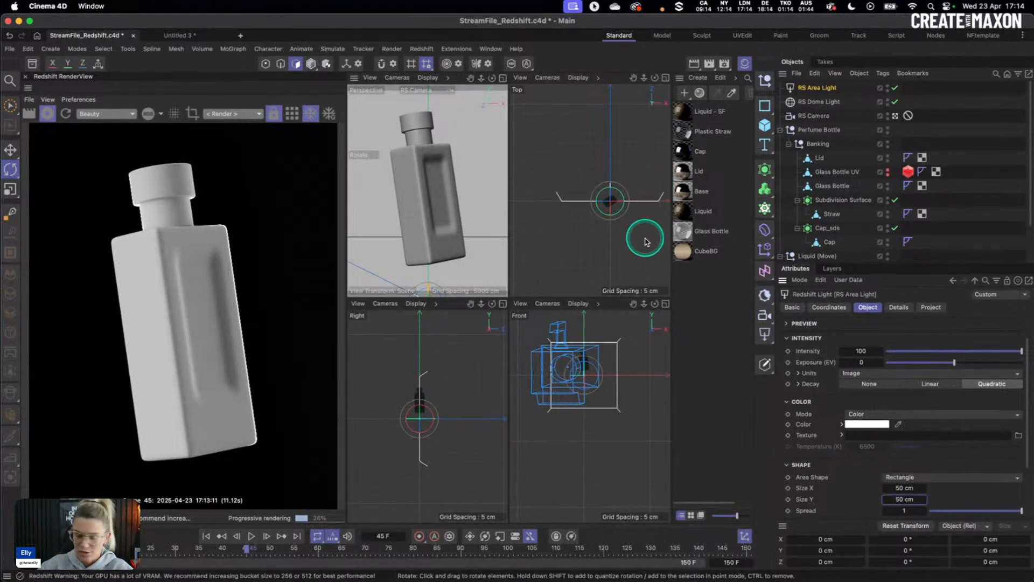
Step: Place the area light at the bottle's front left, angled towards it, and lock the live render to the RS Camera
key("e")
left_click_drag(645, 235, 611, 267)
left_click(214, 116)
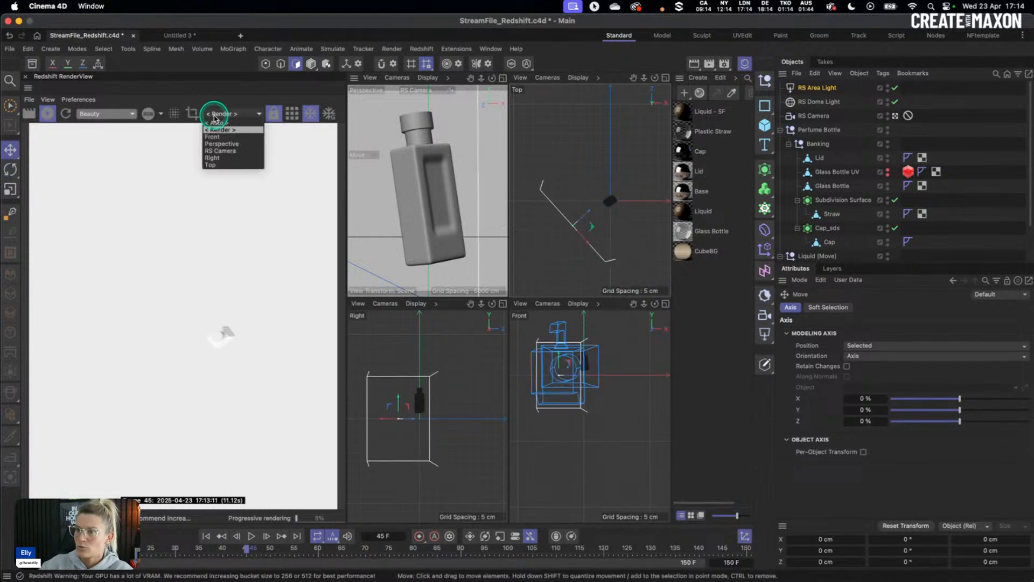
left_click(220, 151)
left_click_drag(635, 235, 633, 256)
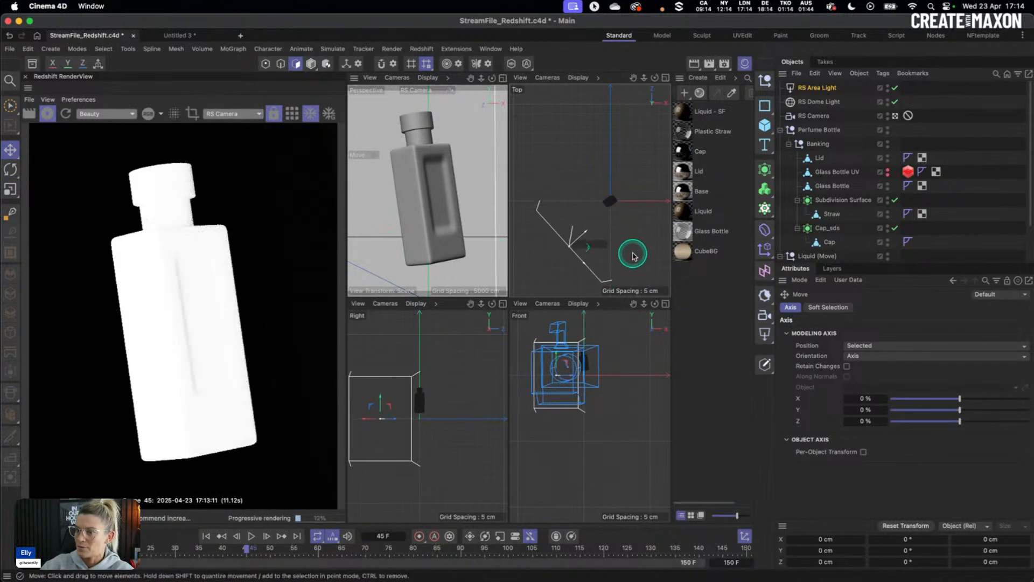
left_click(810, 89)
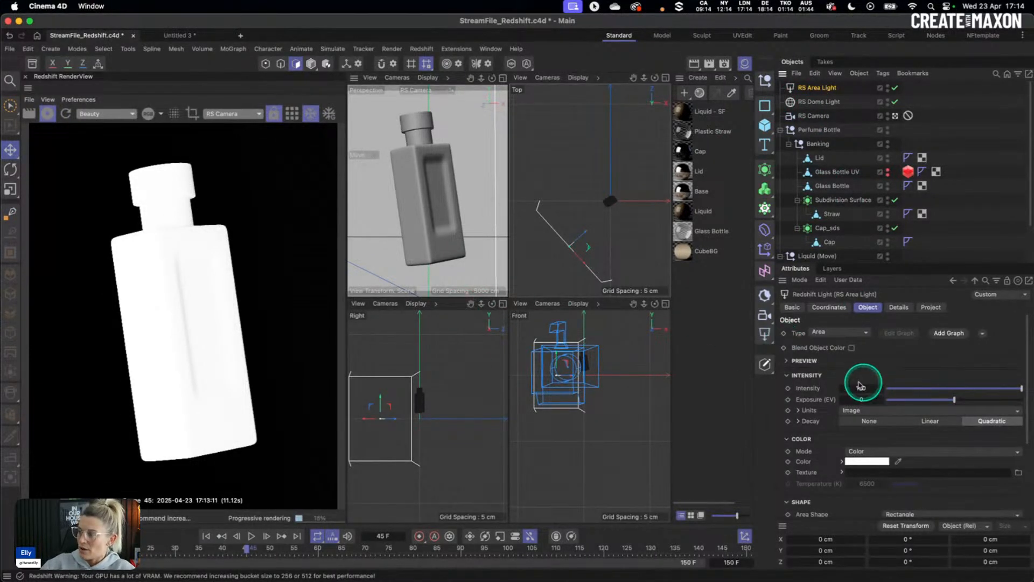
left_click_drag(605, 243, 601, 222)
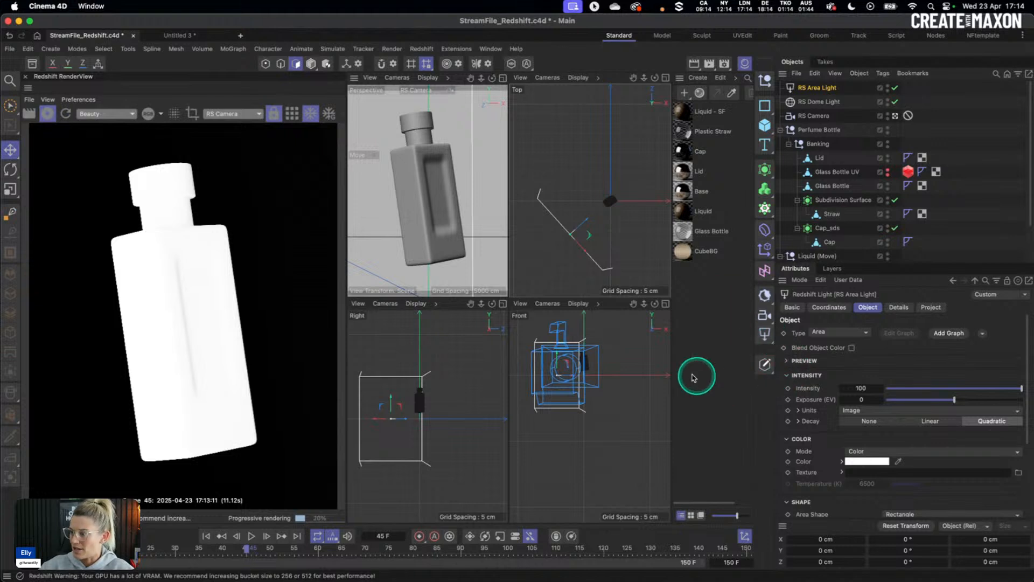
Step: Lower the area light's intensity to 2.5 and set its exposure to -0.04
scroll(623, 240, "down", 1)
left_click(861, 388)
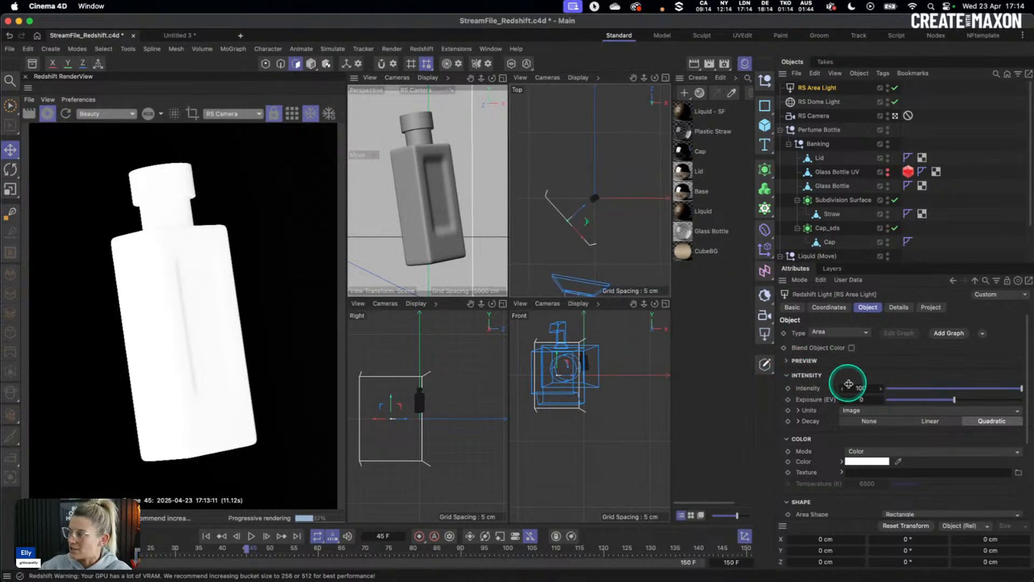
left_click(653, 357)
left_click(862, 399)
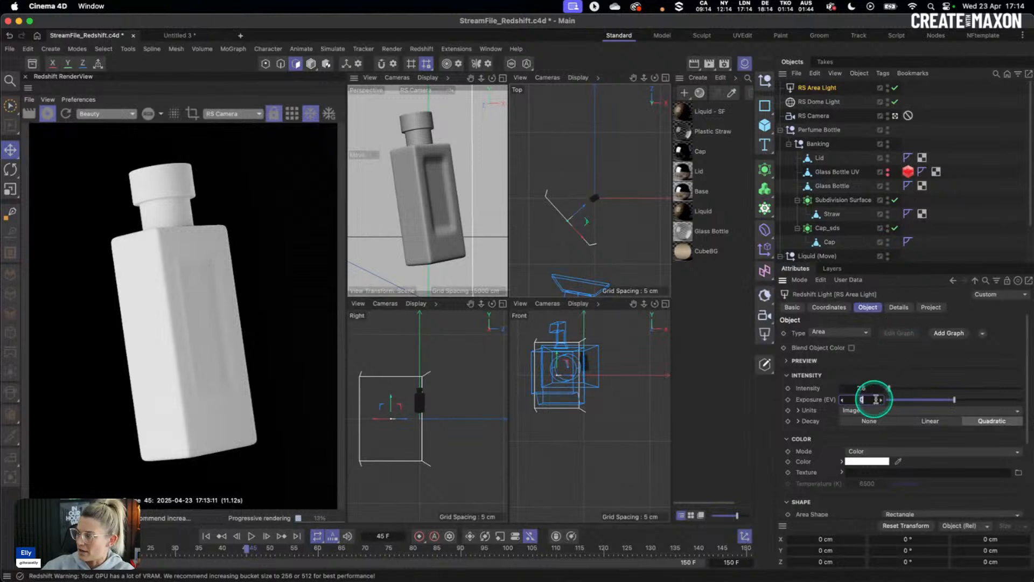
left_click(607, 362)
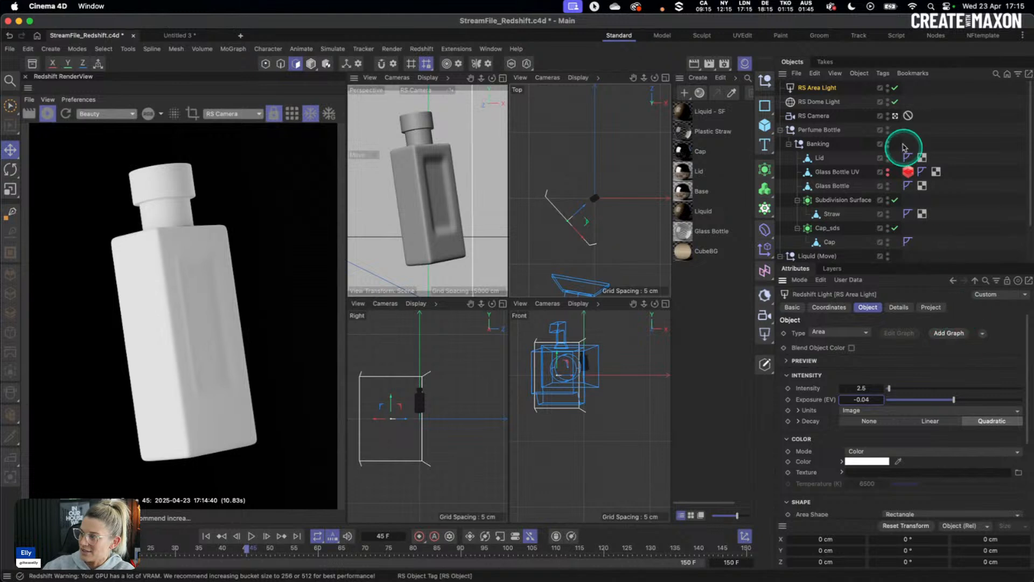
Step: Add a node graph to the RS Area Light, disable the RS Dome Light and open the light's material graph
left_click(948, 333)
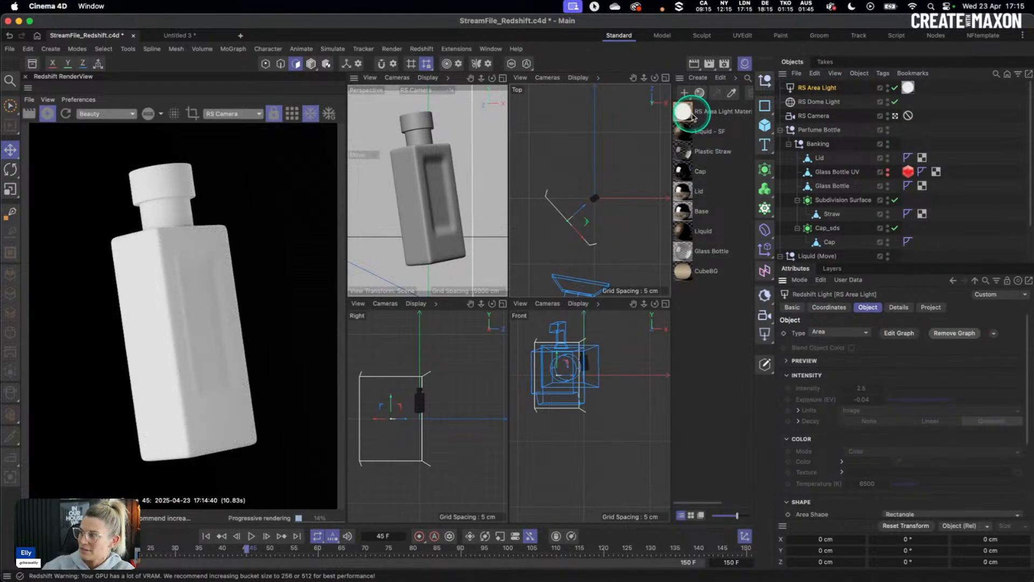
left_click(894, 102)
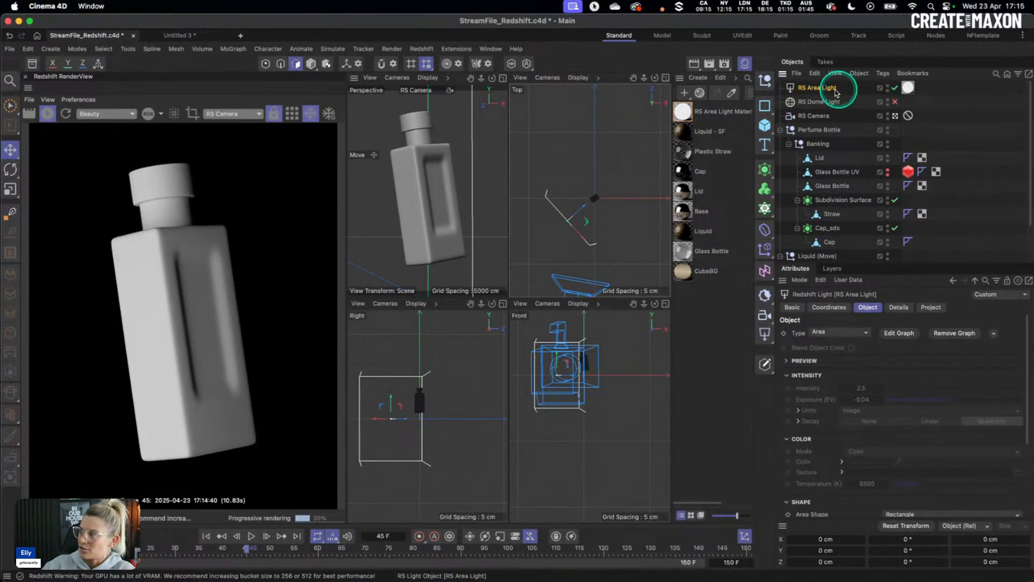
double_click(683, 112)
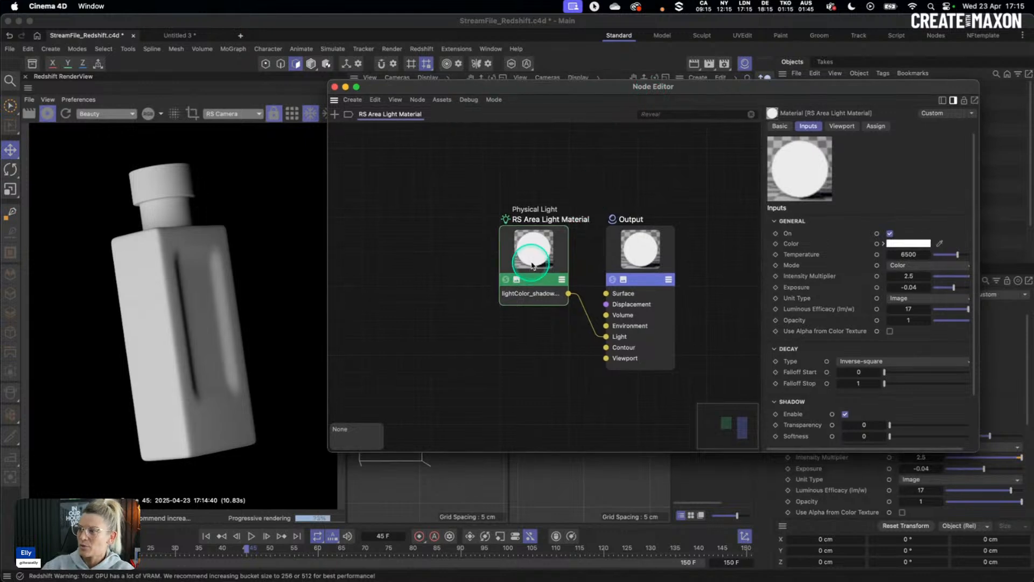
Step: Make room beside the Physical Light node in the graph and add a Ramp texture node
left_click_drag(531, 268, 546, 266)
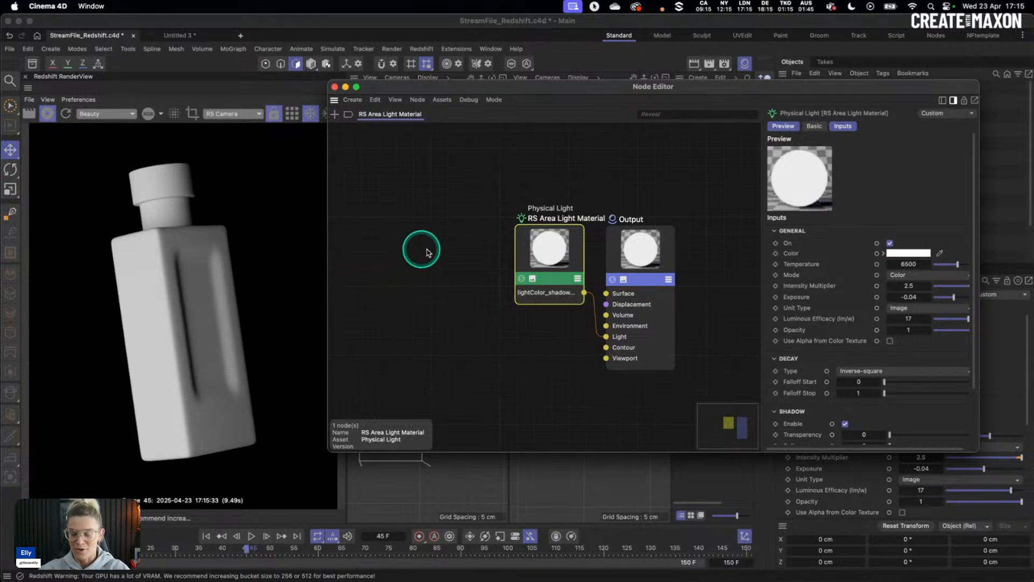
left_click_drag(459, 243, 660, 236)
left_click_drag(536, 248, 601, 240)
double_click(460, 240)
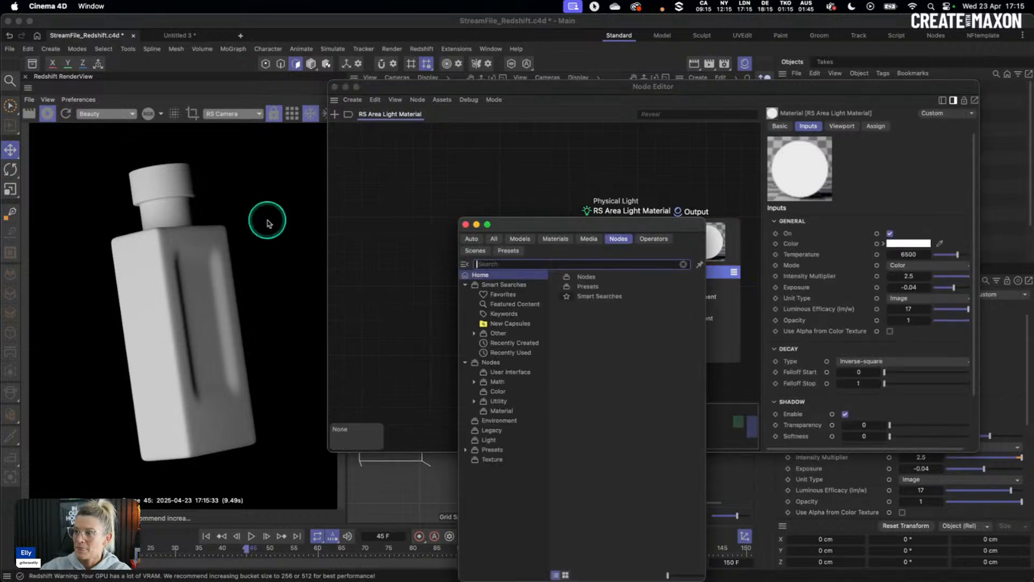
type("ramp")
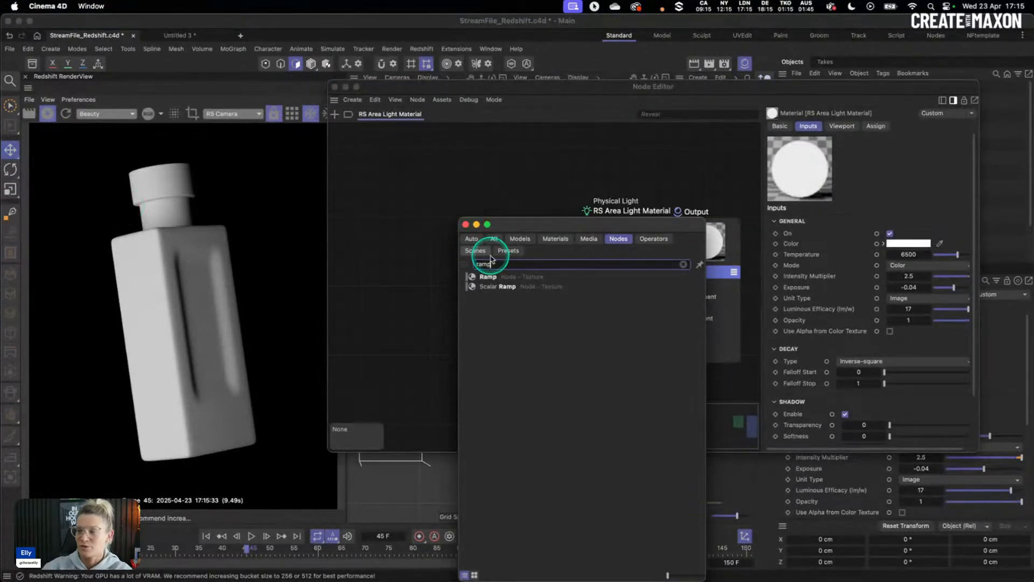
left_click(484, 277)
left_click_drag(469, 261, 527, 253)
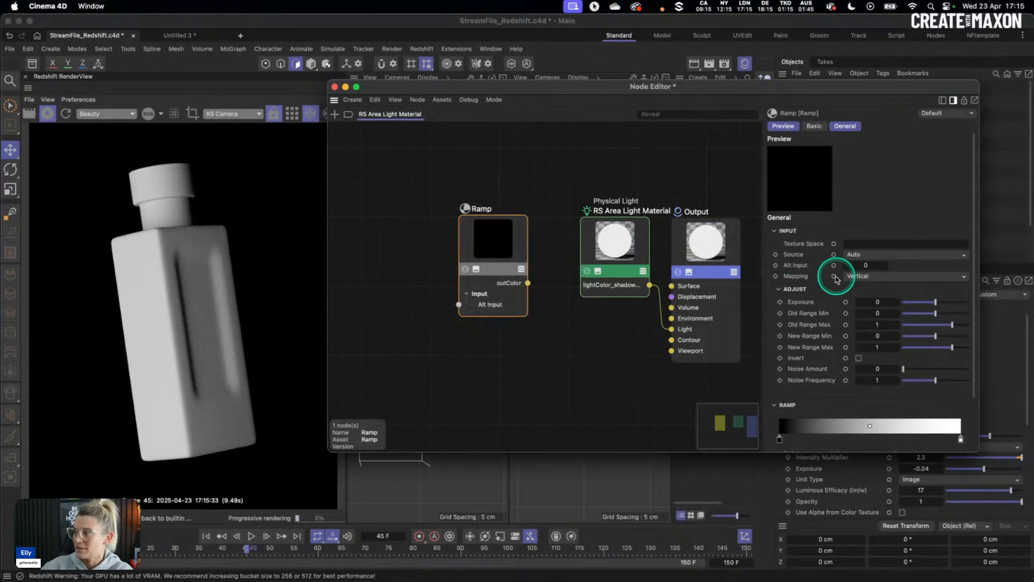
Step: Set the Ramp's mapping to Circular and invert its gradient so white sits at the centre
left_click(862, 279)
left_click(876, 345)
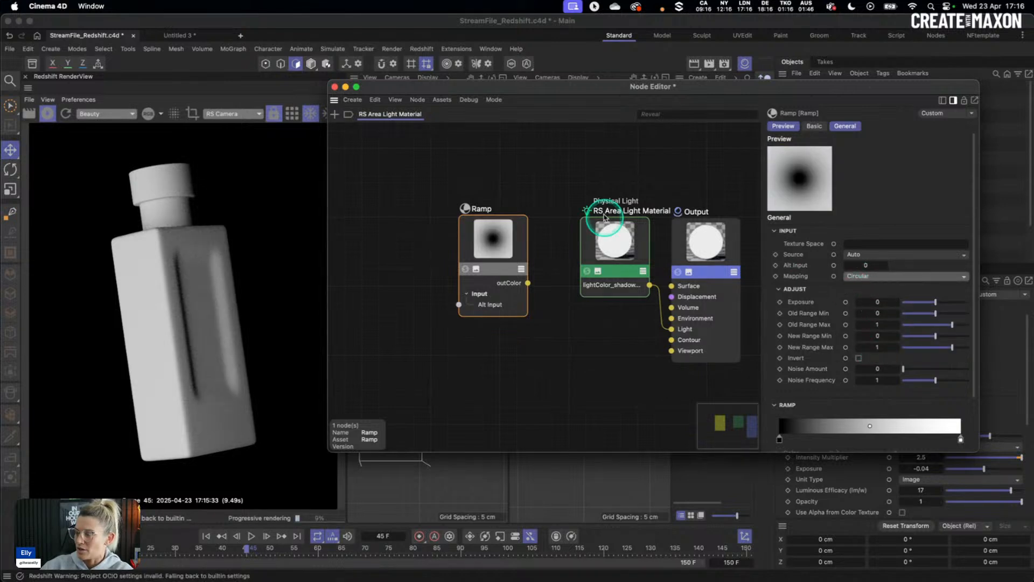
right_click(832, 428)
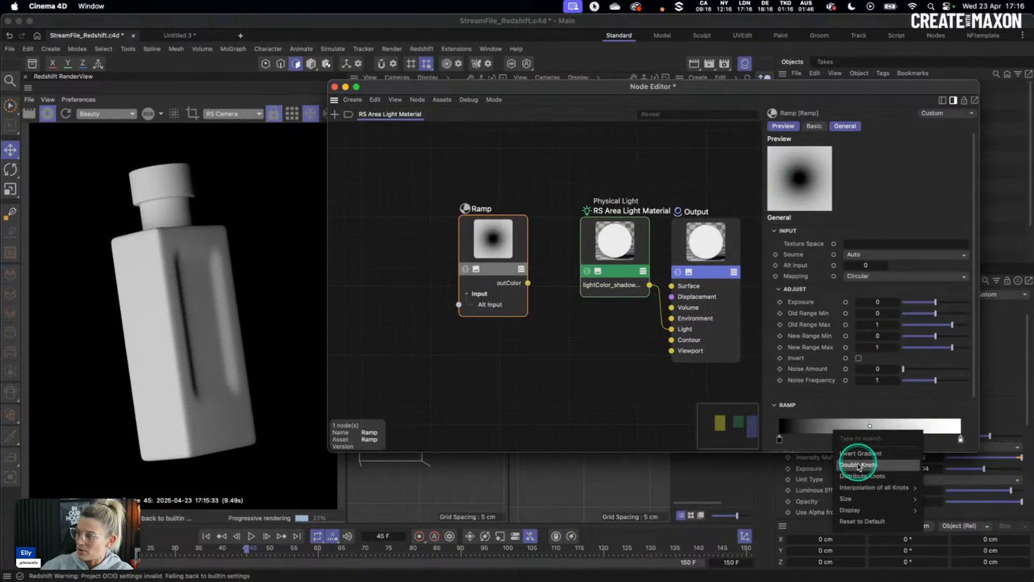
left_click(860, 454)
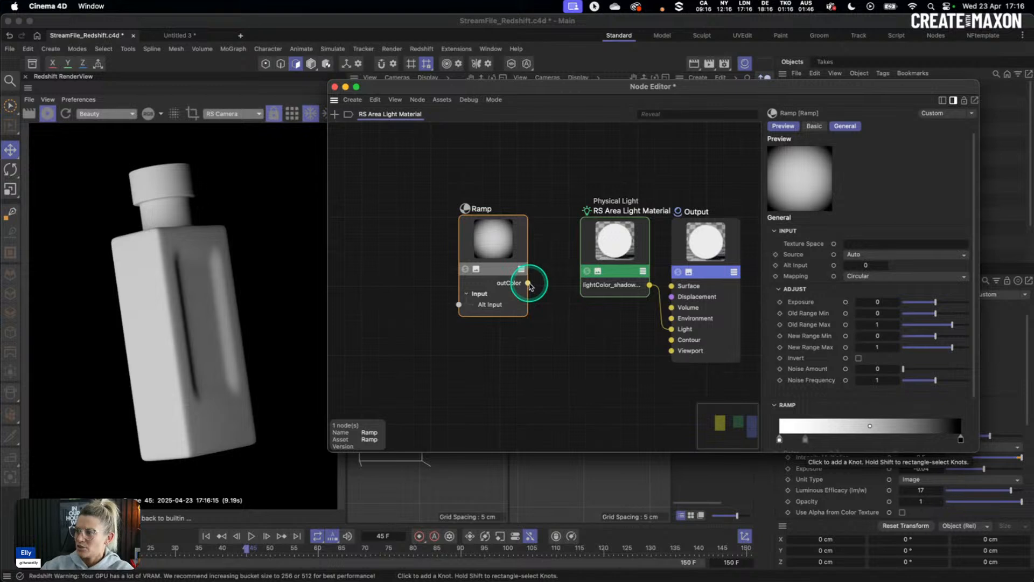
Step: Connect the Ramp's outColor to the Color input of the Physical Light node
left_click_drag(528, 282, 668, 253)
left_click_drag(505, 256, 525, 257)
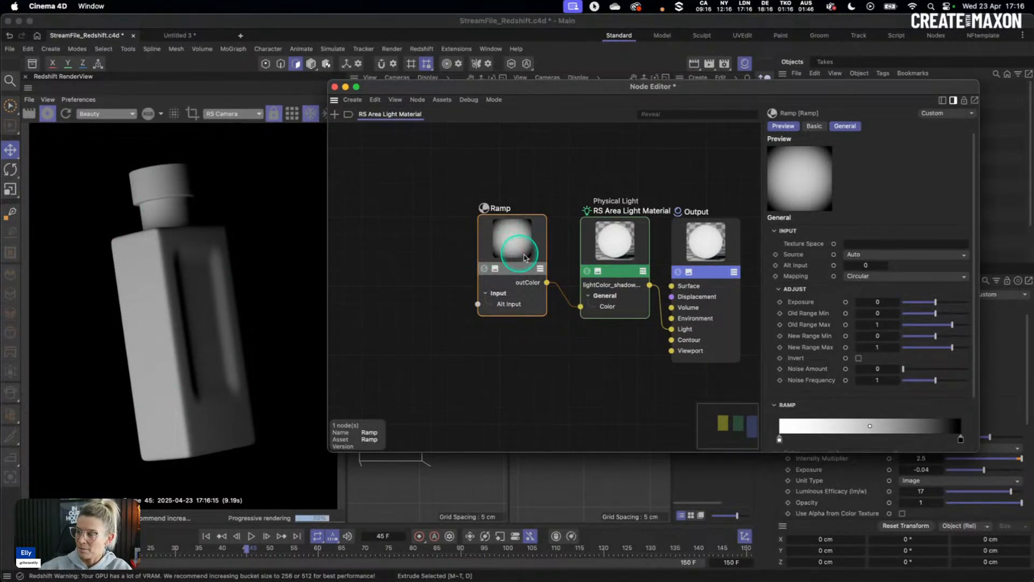
left_click(874, 278)
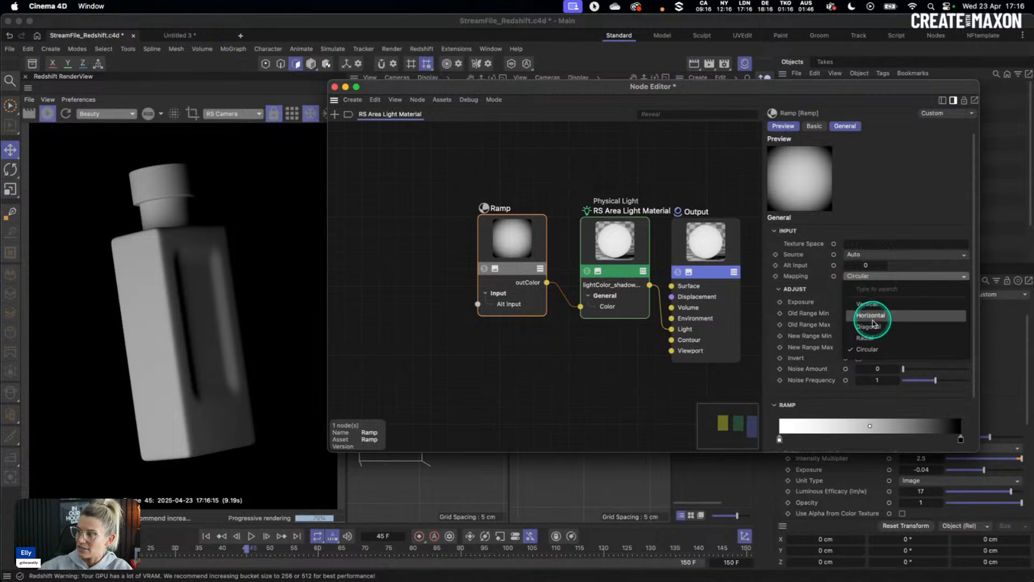
Step: Insert a Color Layer node between the Ramp and the Physical Light, with the Ramp feeding the Base Layer color
left_click_drag(514, 237, 411, 224)
left_click(511, 216)
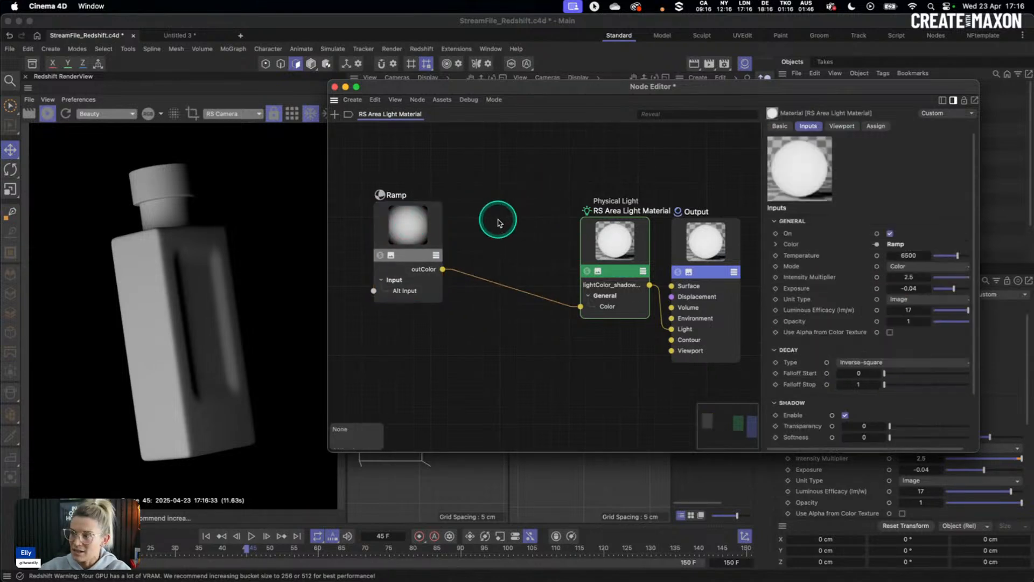
double_click(497, 222)
type("colo")
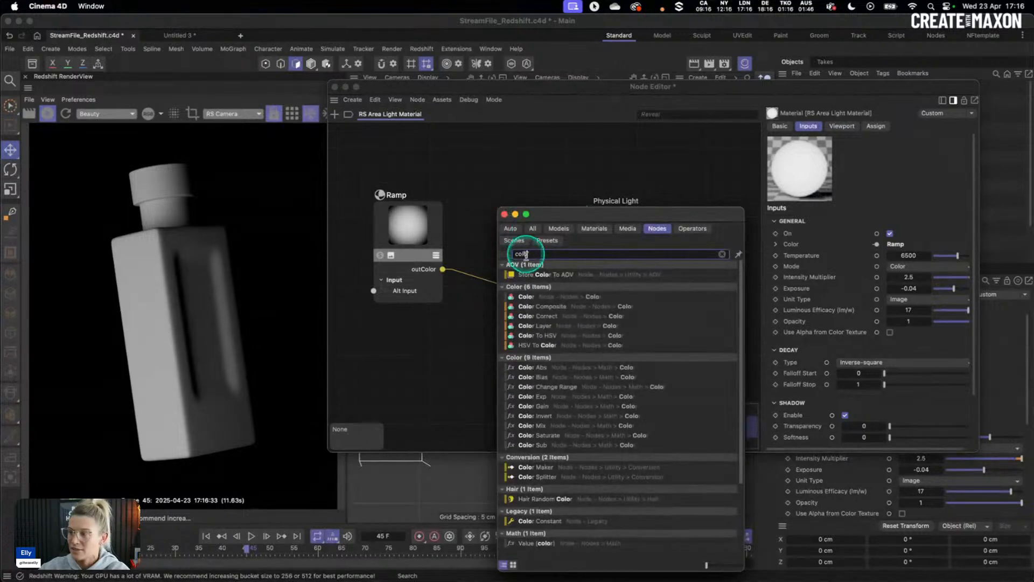
left_click(535, 326)
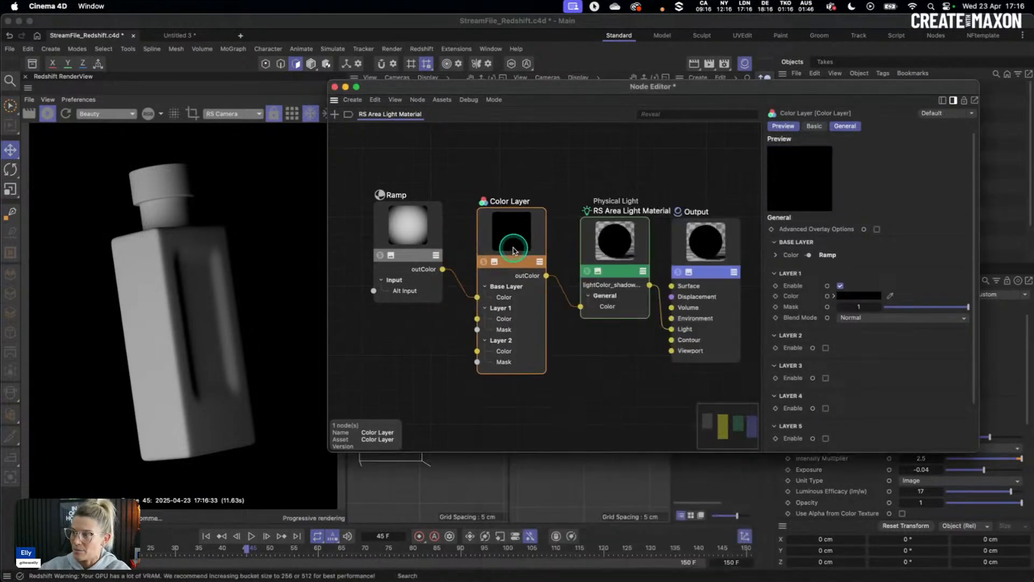
left_click_drag(428, 235, 428, 231)
left_click_drag(508, 230, 507, 227)
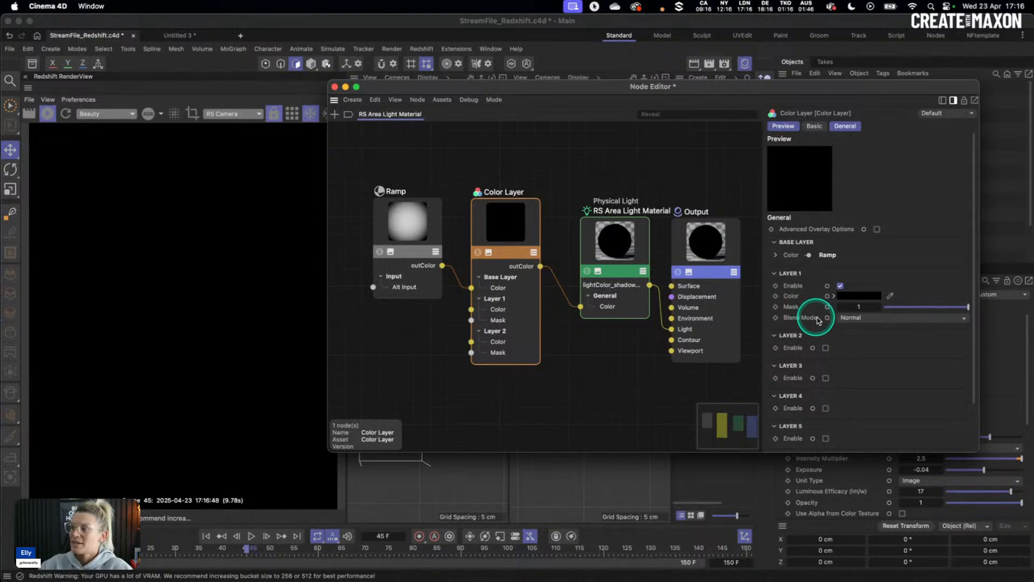
Step: Add a Maxon Noise node below the Ramp and connect its outColor to the Color Layer's Layer 1 Color
left_click(851, 318)
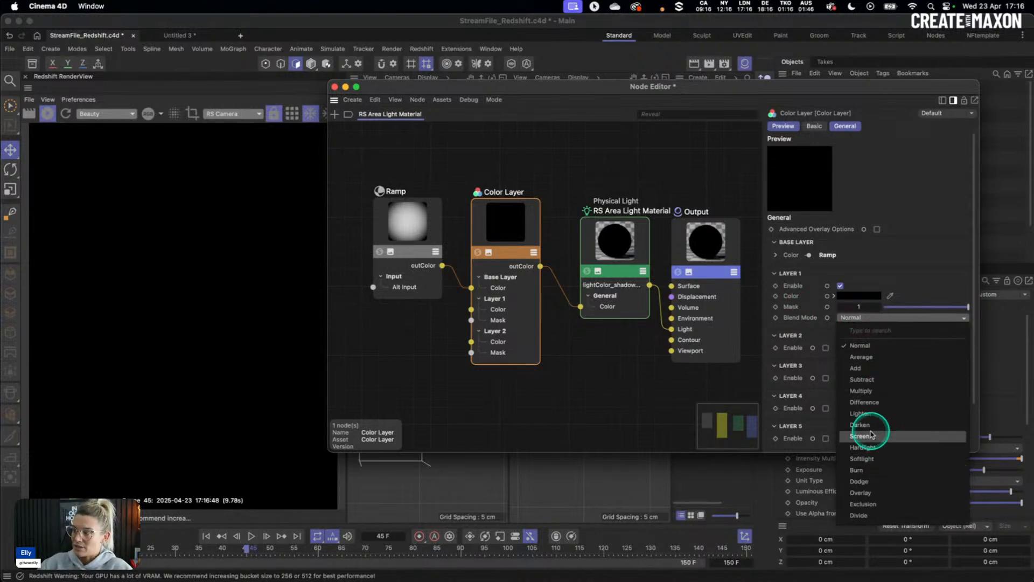
left_click_drag(411, 291, 400, 277)
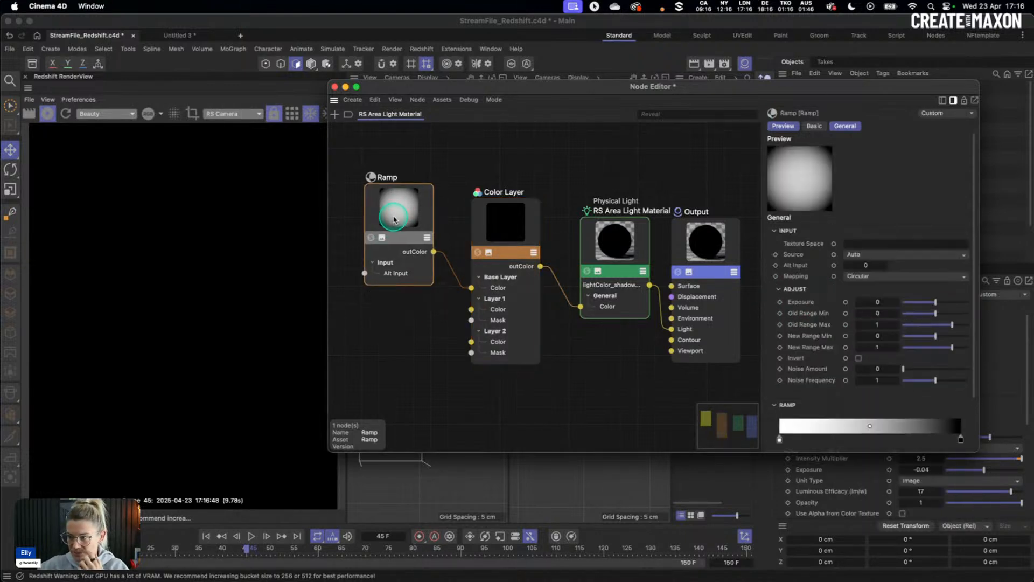
left_click(414, 342)
double_click(413, 342)
type("max")
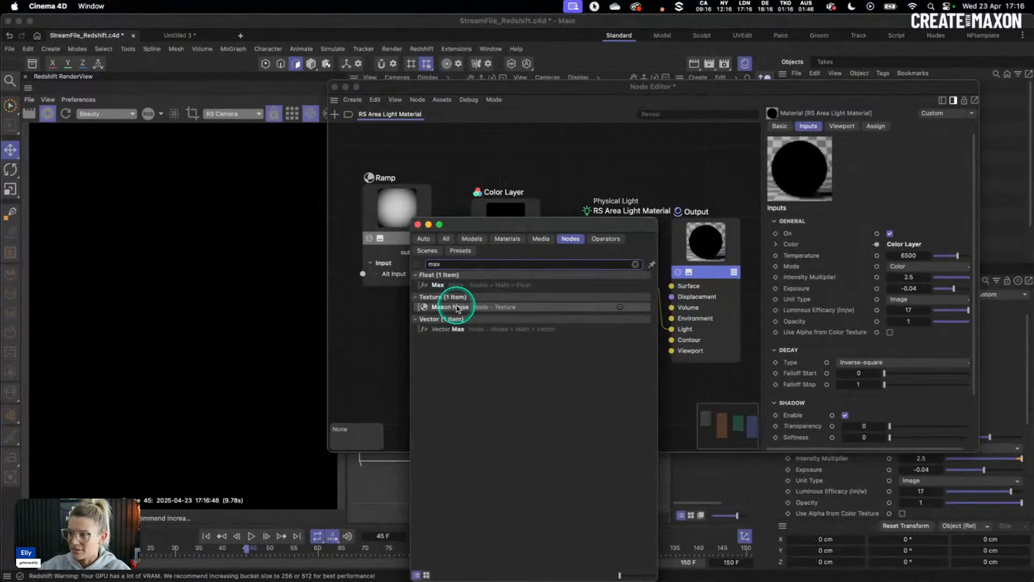
left_click_drag(456, 308, 396, 323)
left_click(394, 332)
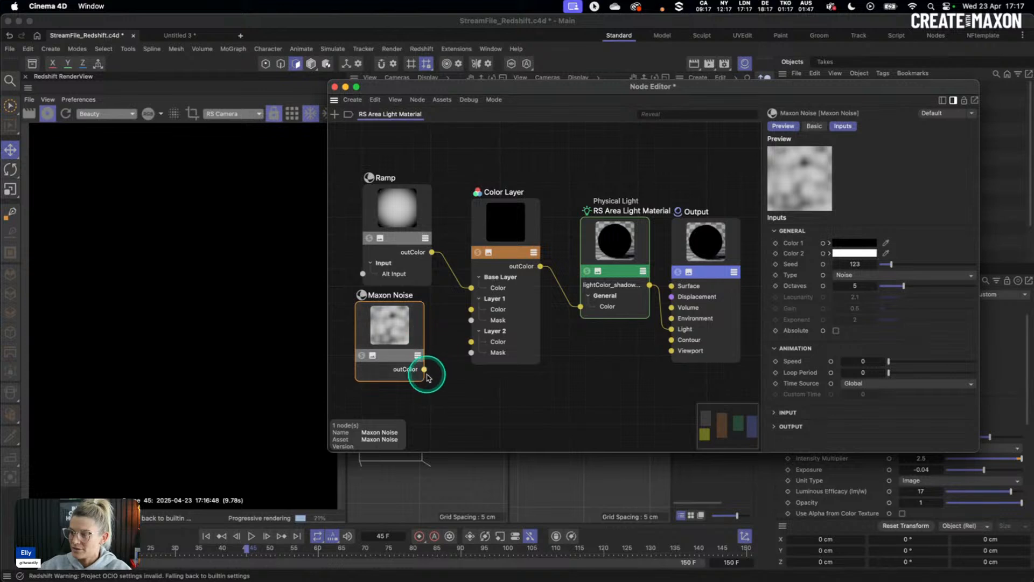
left_click_drag(424, 369, 472, 309)
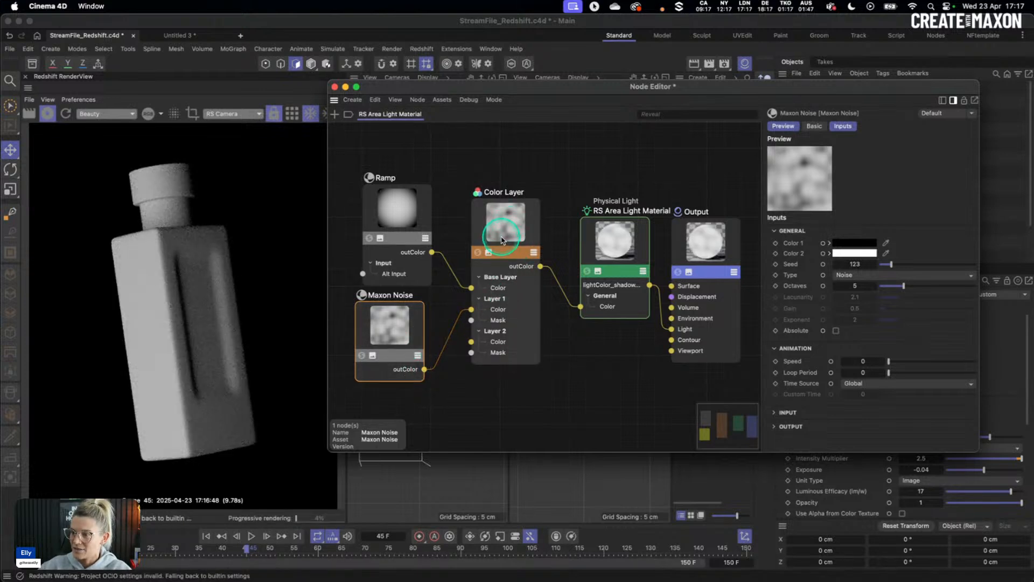
Step: Set the Color Layer's Layer 1 blend mode to Multiply with a mask of 0.566, and close the node graph
left_click(505, 240)
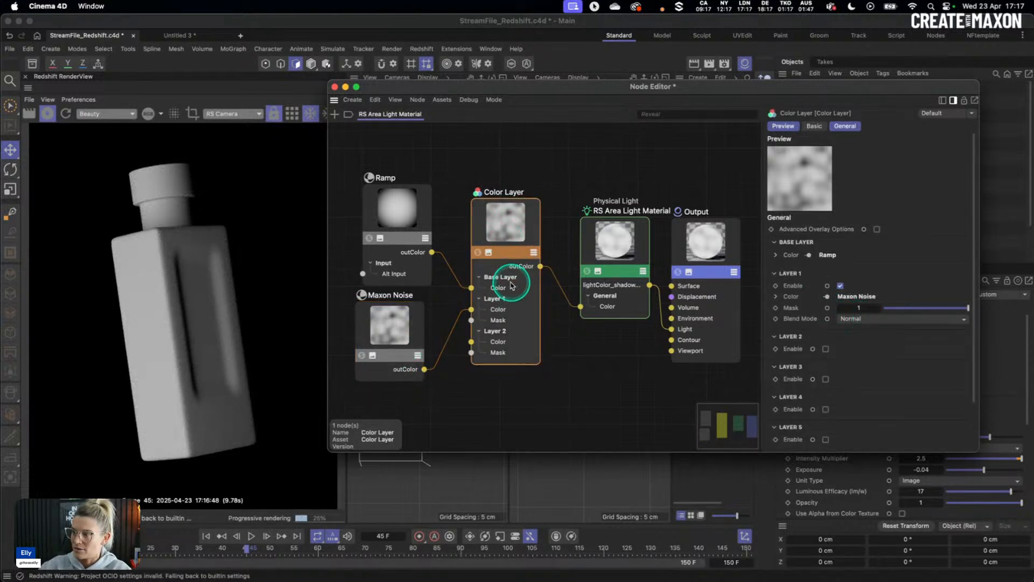
left_click(847, 320)
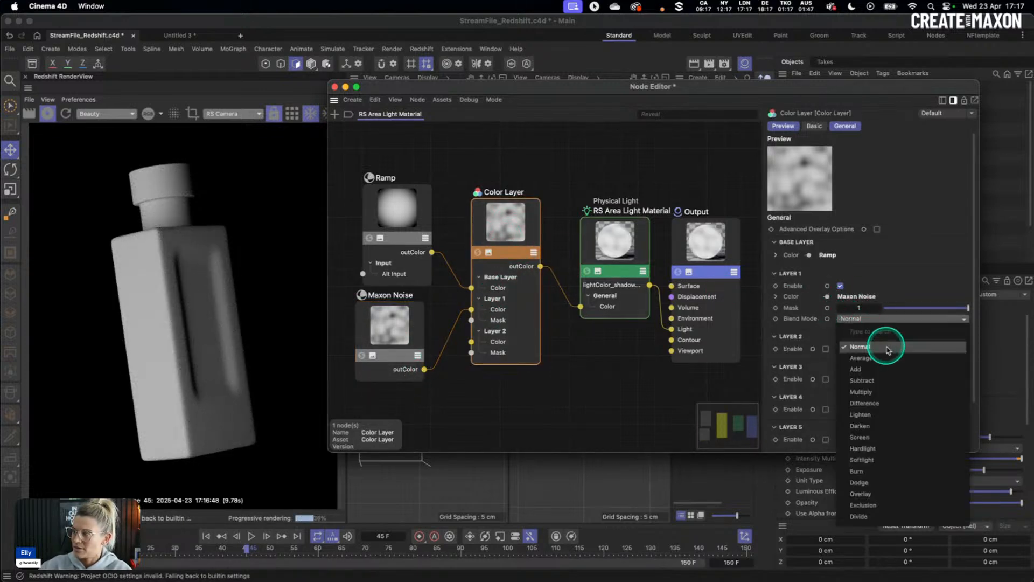
left_click(865, 392)
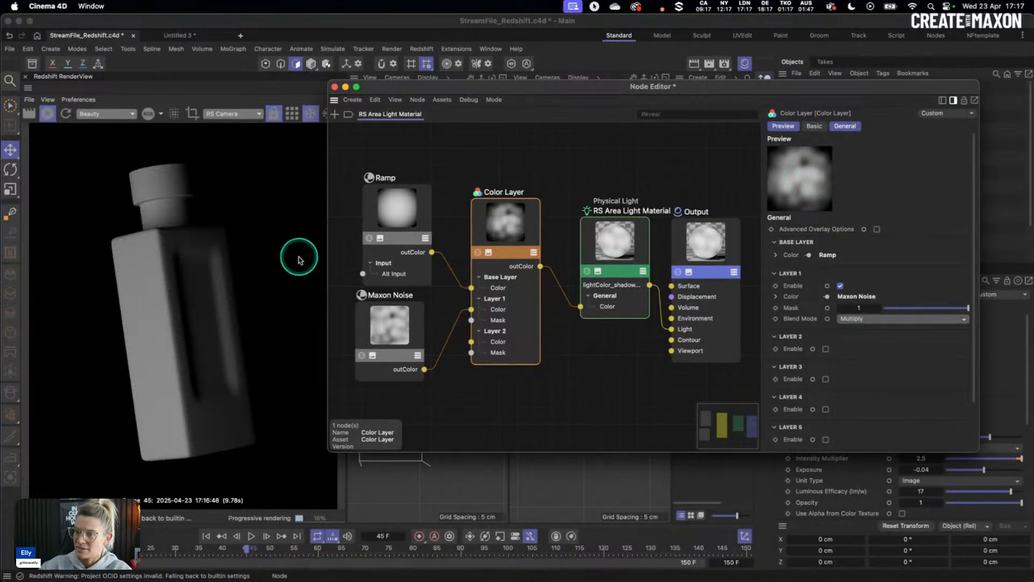
left_click_drag(402, 327, 403, 331)
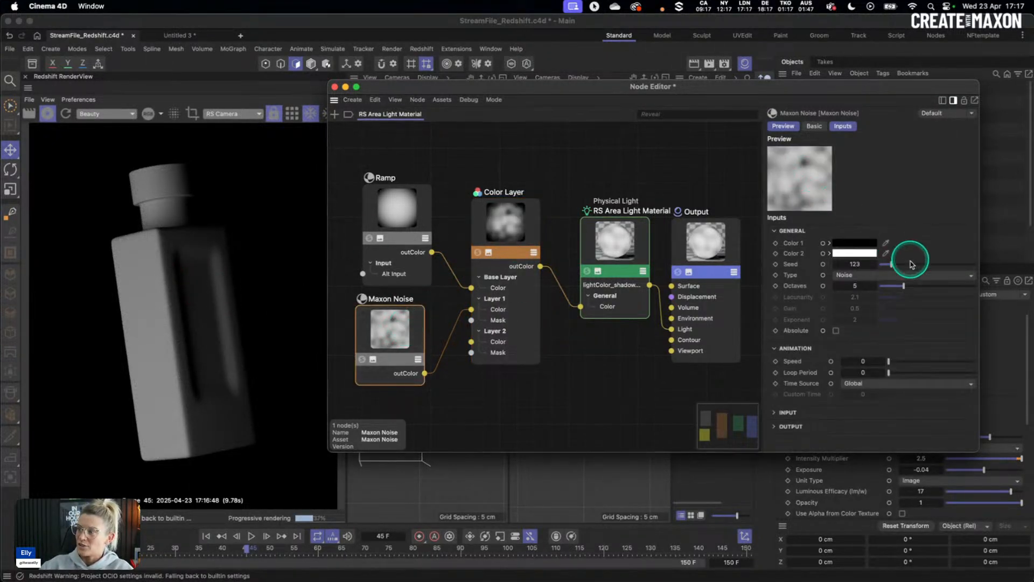
left_click(493, 221)
left_click(931, 307)
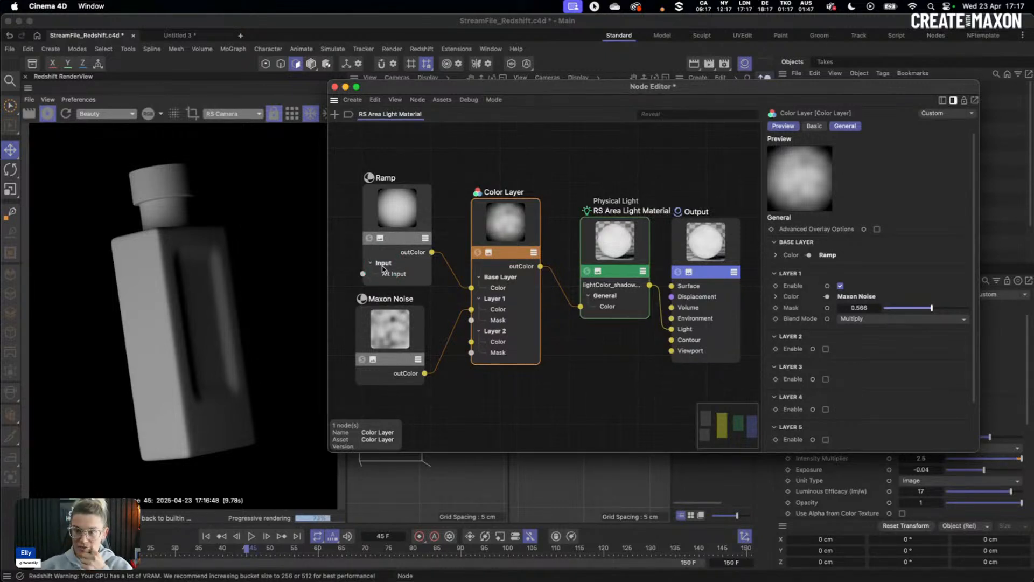
left_click_drag(427, 206, 420, 206)
left_click_drag(417, 328, 422, 333)
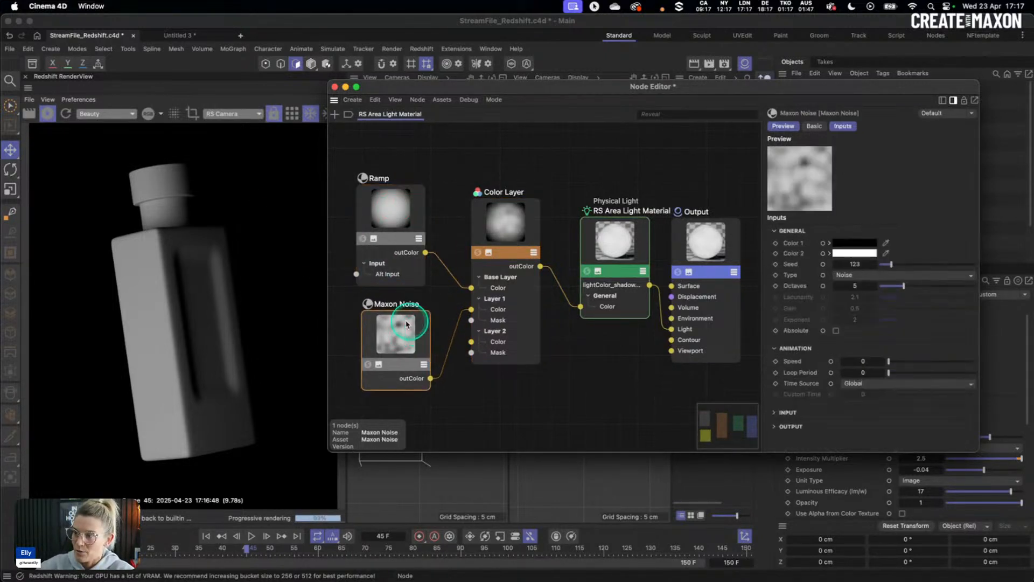
left_click(334, 87)
Step: Duplicate the RS Area Light and delete the graph material tag from the copy
left_click(828, 89)
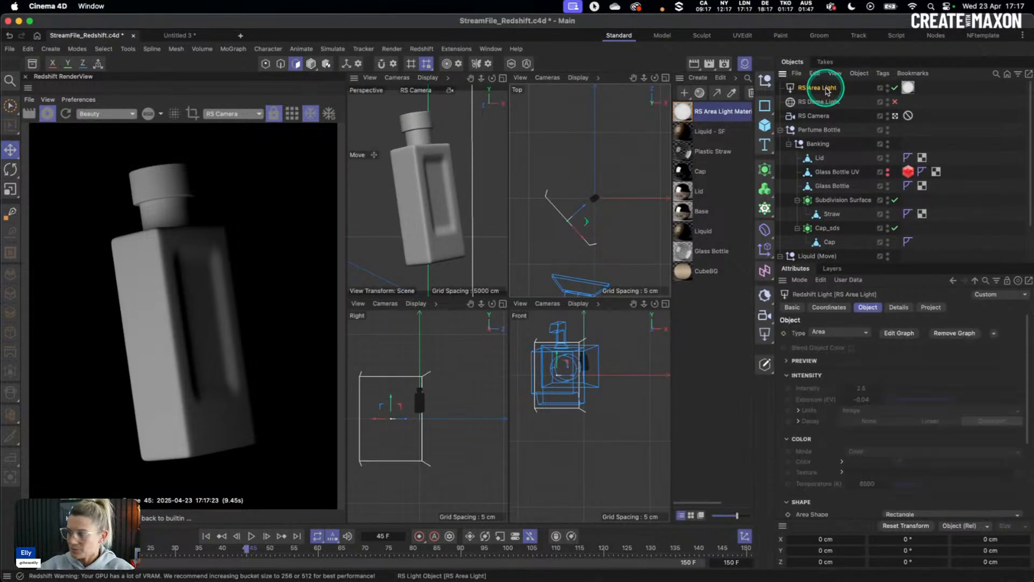
key("super+c")
key("super+v")
left_click(909, 88)
key("Delete")
Step: Rename the area light with the graph to softbox and compare both lights in the render, leaving only softbox enabled
double_click(831, 98)
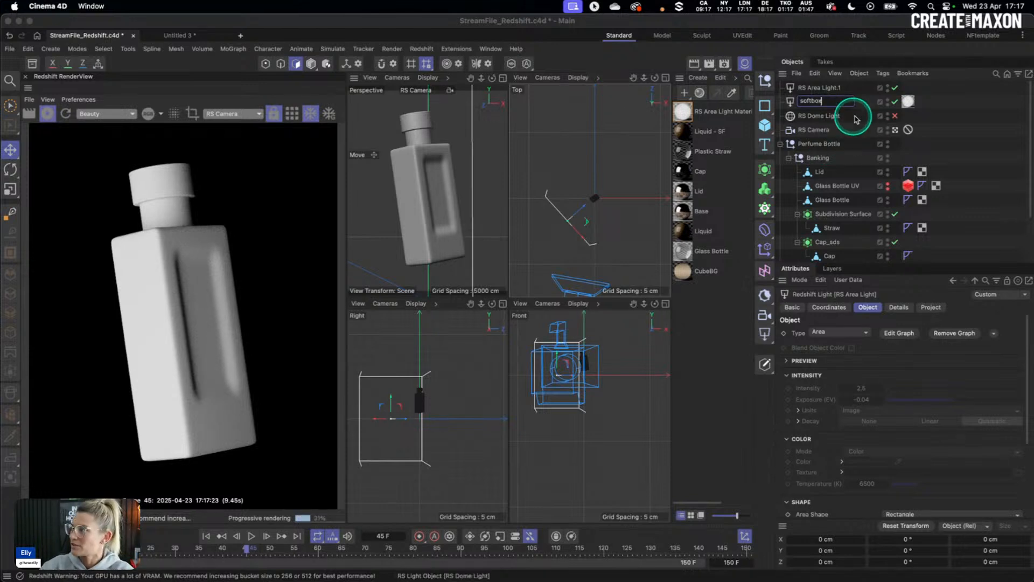
left_click(894, 102)
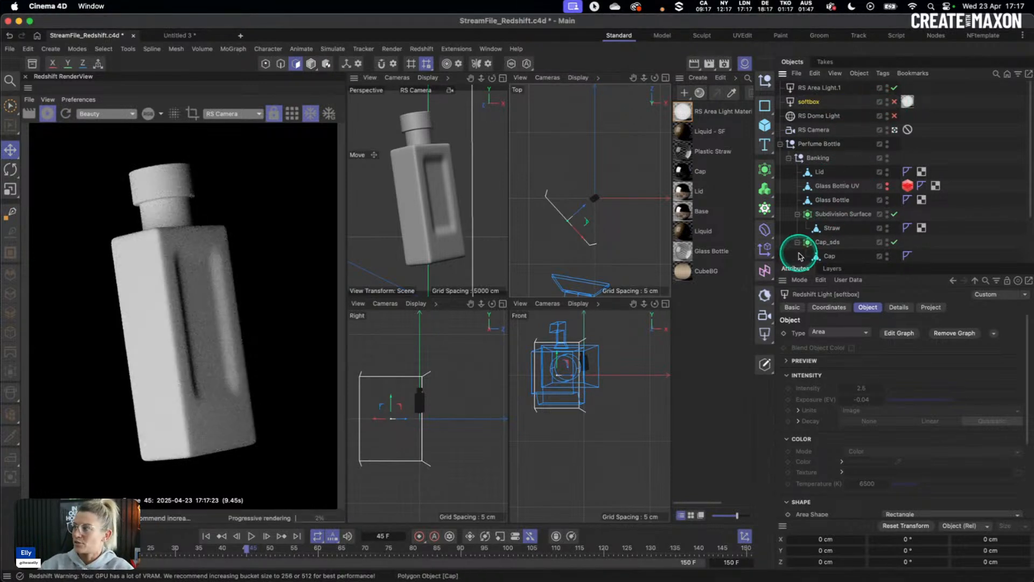
left_click(840, 87)
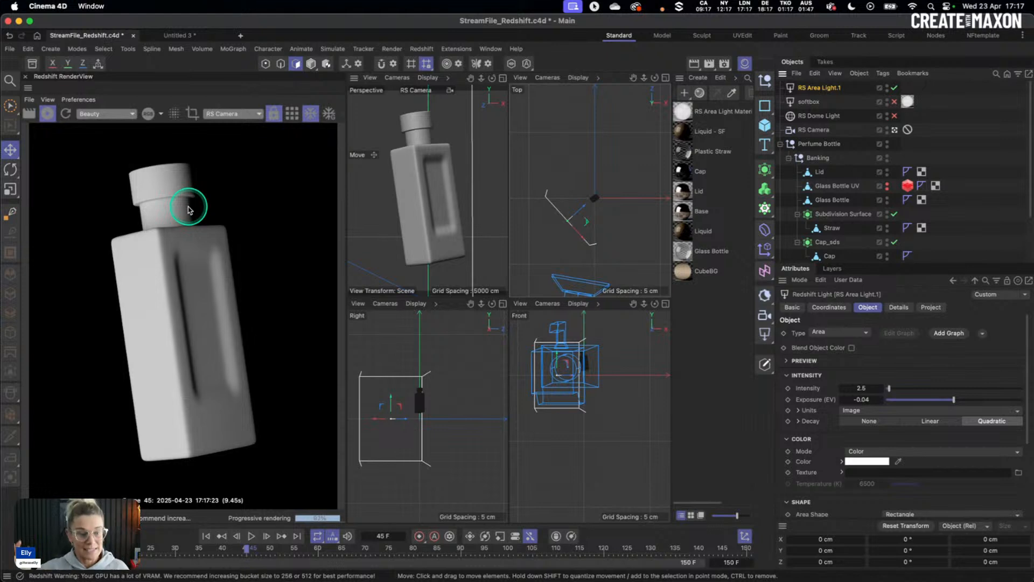
left_click(894, 87)
left_click(895, 101)
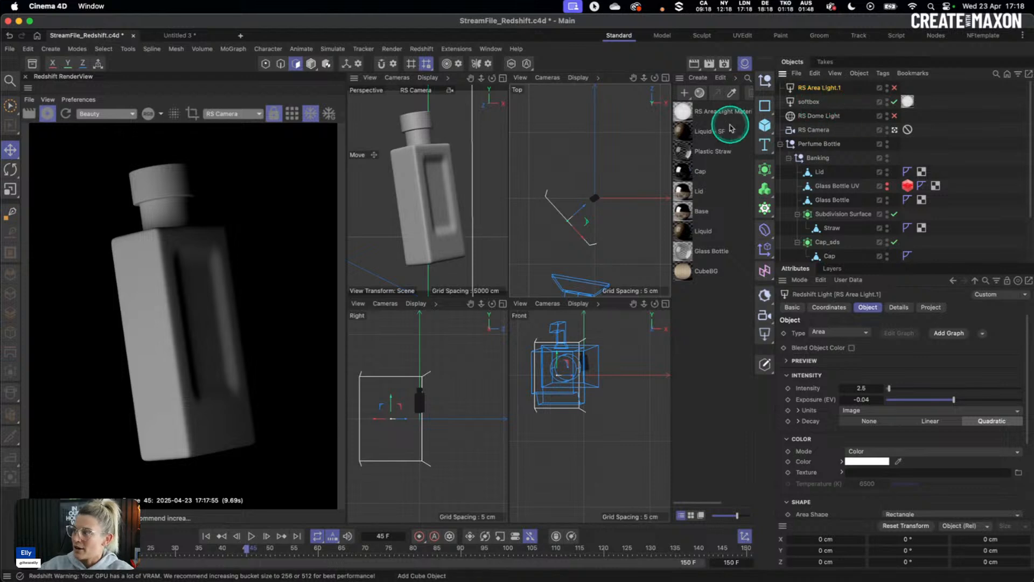
Step: Re-enable the RS Dome Light and save the scene as an incremental version
left_click(894, 116)
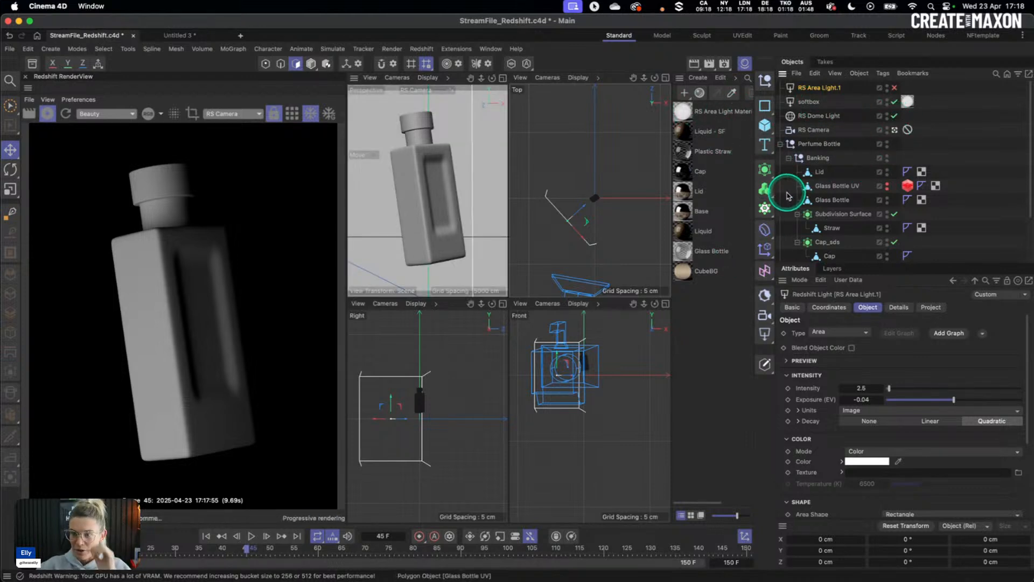
left_click(10, 49)
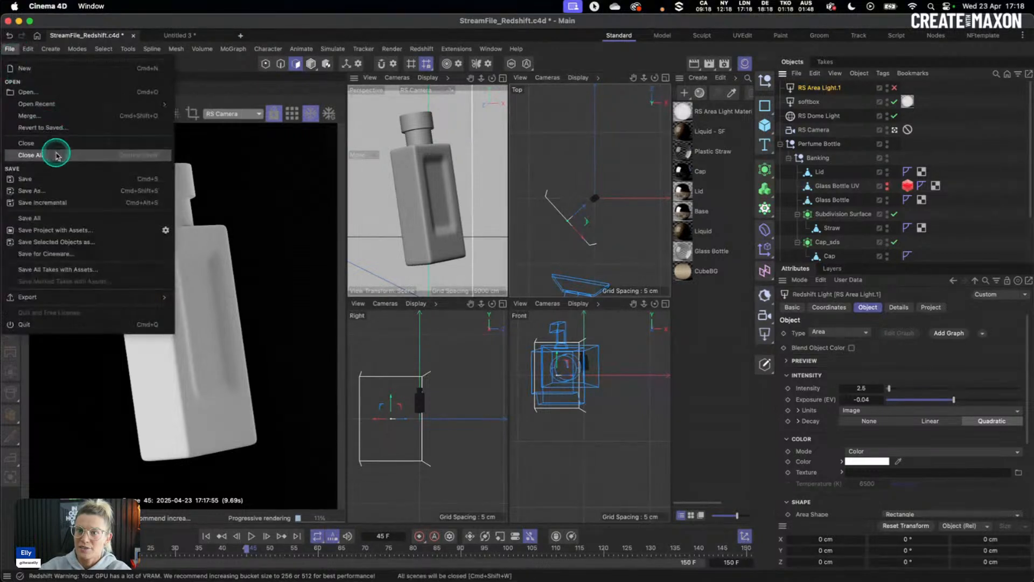
left_click(63, 203)
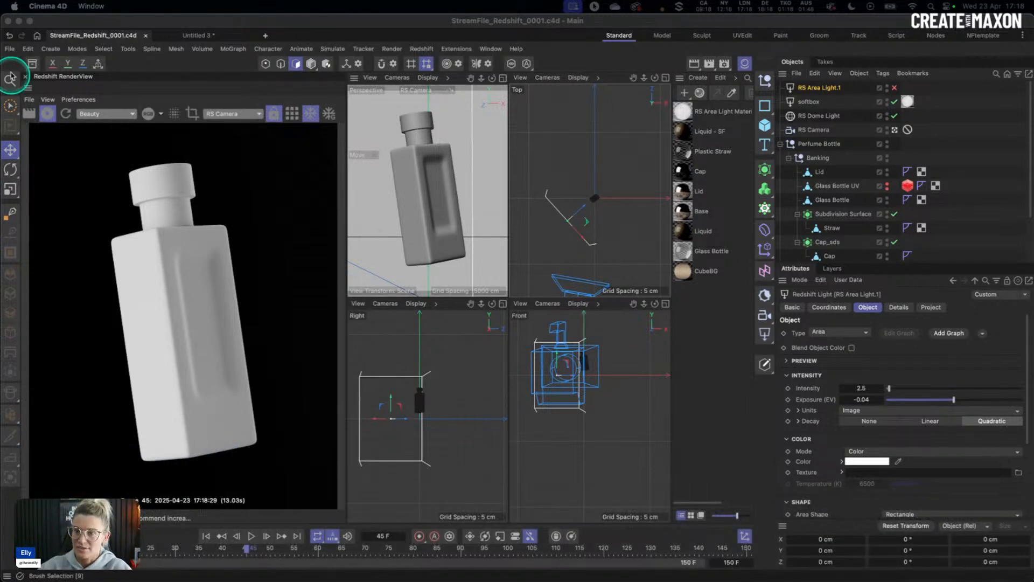
Step: Pause the live render, leave the RS Camera view and isolate the Glass Bottle object in the viewport
left_click(48, 112)
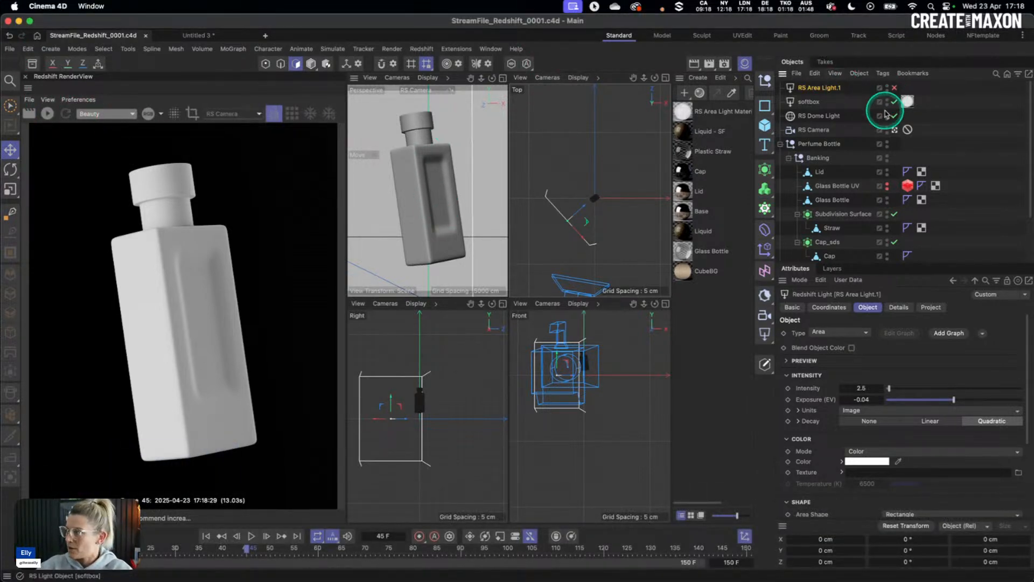
left_click(895, 130)
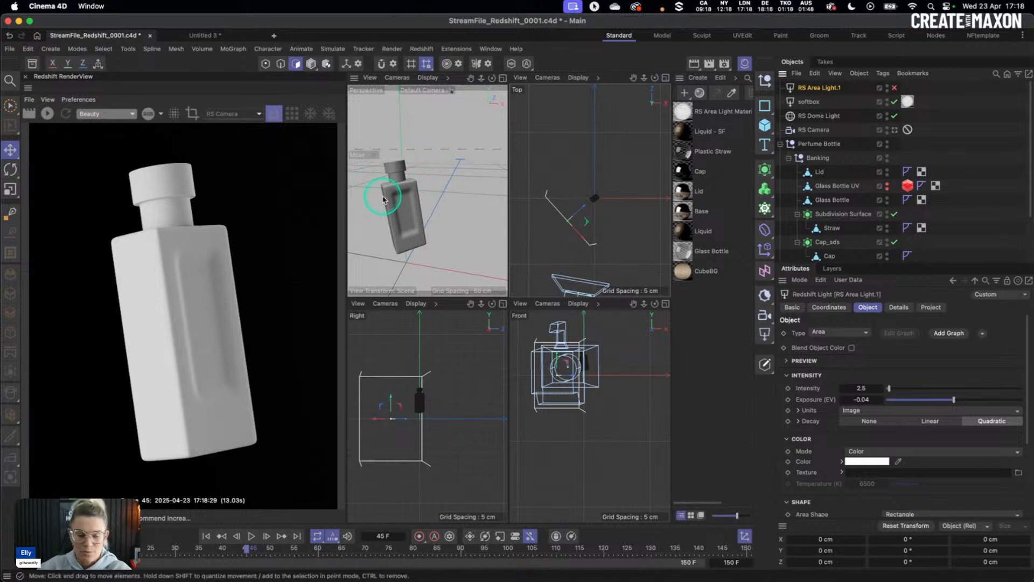
scroll(395, 201, "up", 5)
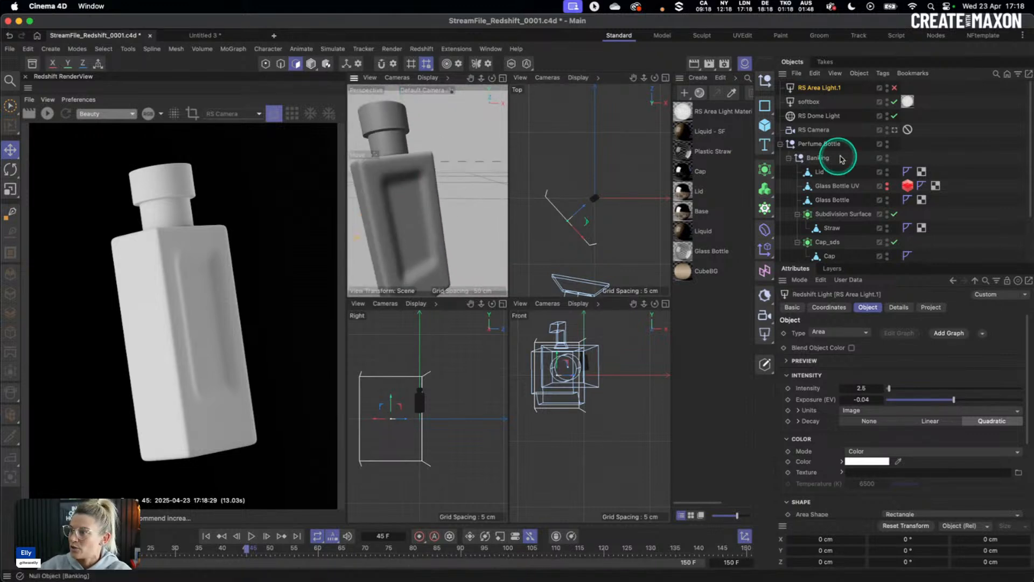
left_click(852, 199)
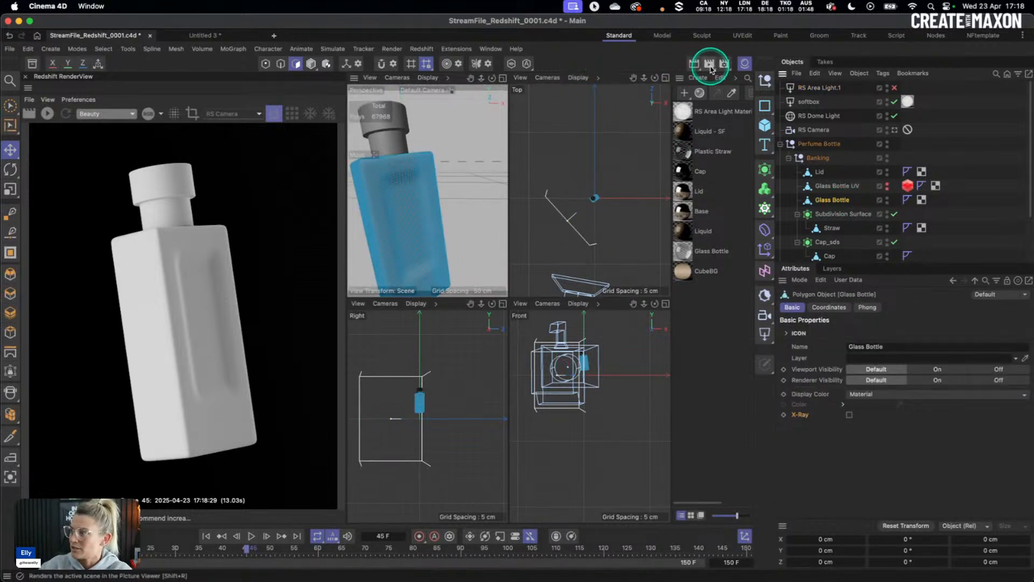
left_click(511, 63)
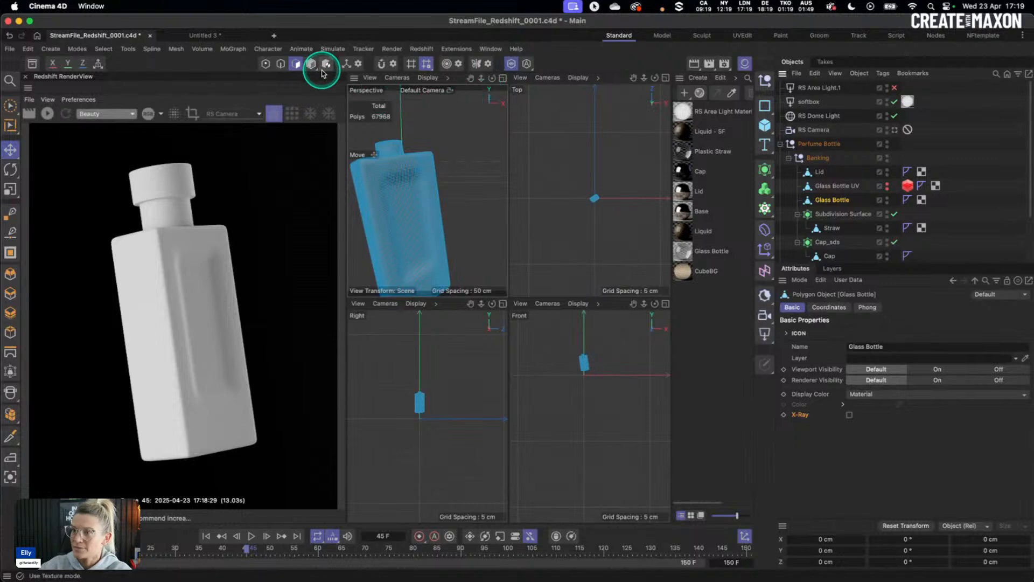
Step: Examine the isolated Glass Bottle mesh up close, looking through the neck opening at its inner and outer walls
scroll(431, 192, "up", 5)
left_click(412, 193)
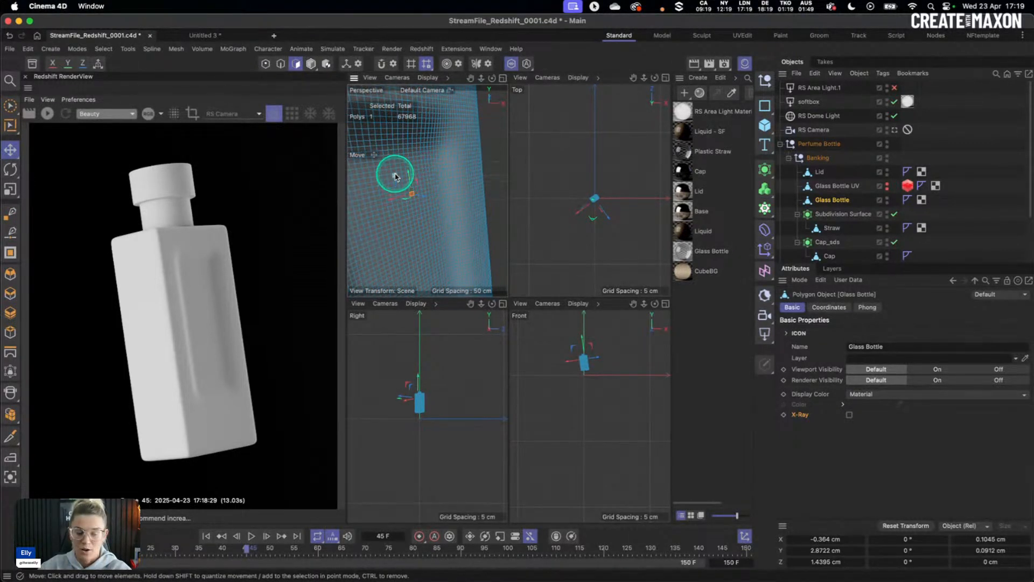
middle_click_drag(395, 177, 490, 231, "alt")
middle_click_drag(429, 165, 460, 244, "alt")
left_click_drag(453, 160, 472, 190, "alt")
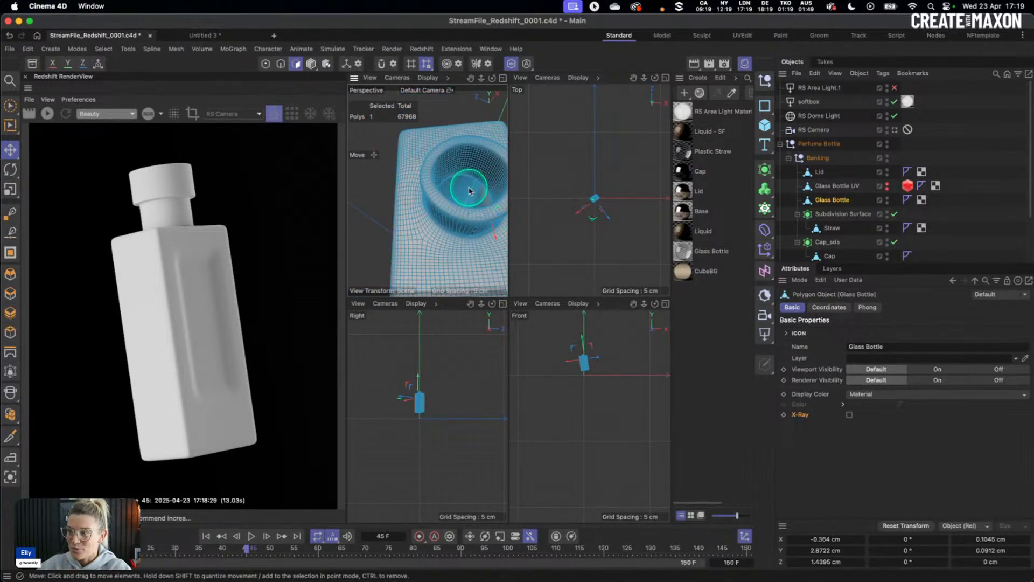
scroll(474, 189, "up", 6)
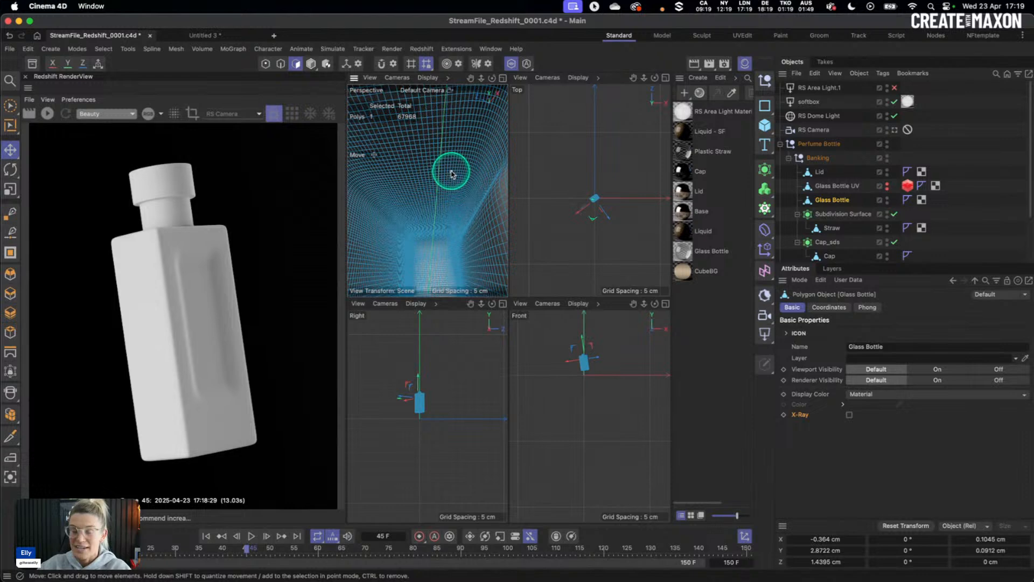
left_click_drag(450, 173, 455, 220)
scroll(441, 169, "up", 5)
left_click(386, 190)
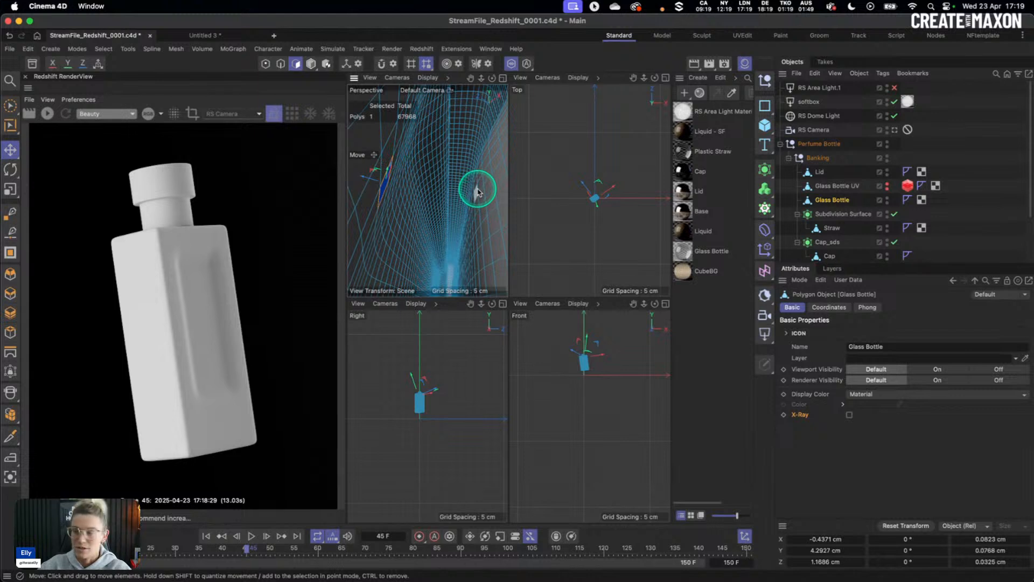
key("s")
scroll(474, 194, "down", 10)
scroll(474, 194, "down", 10)
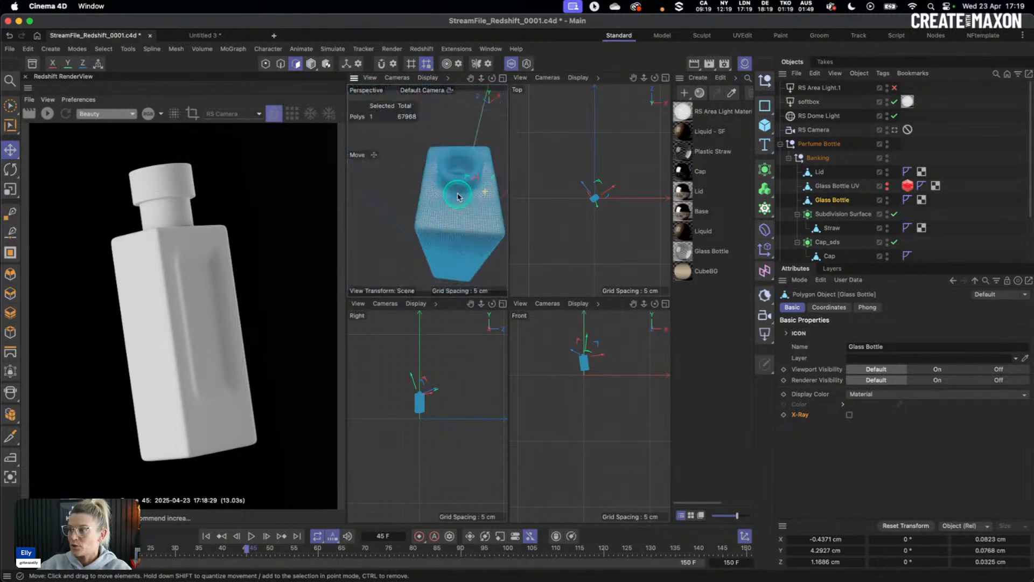
Step: Turn off solo mode, return to the RS Camera view and restart the live render
left_click(511, 64)
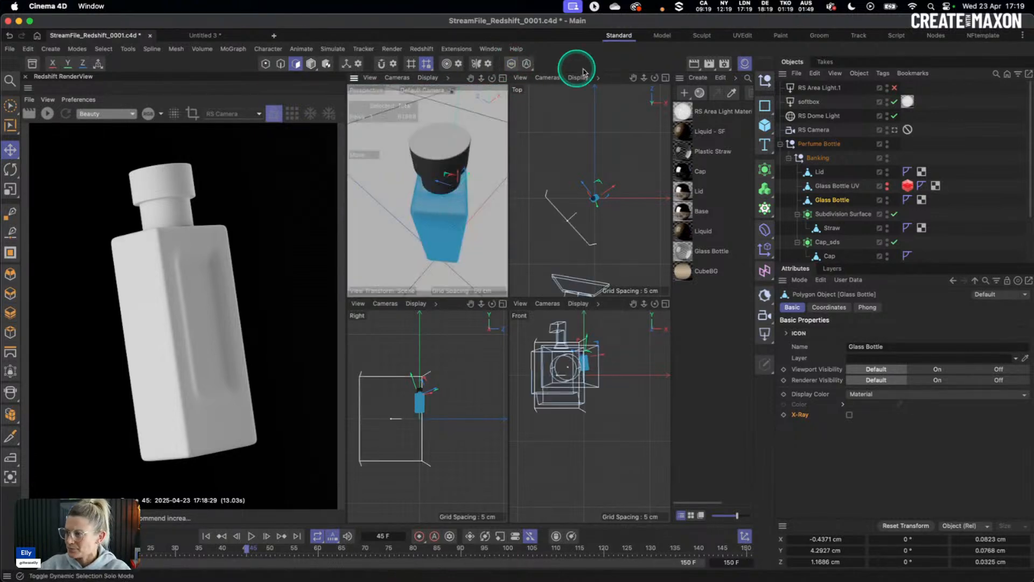
left_click(895, 130)
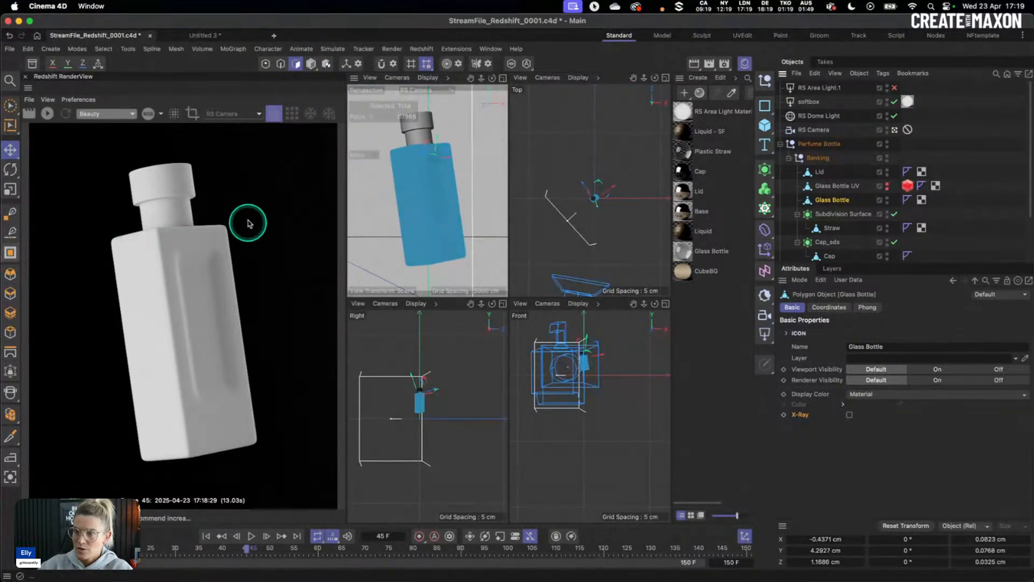
left_click(50, 114)
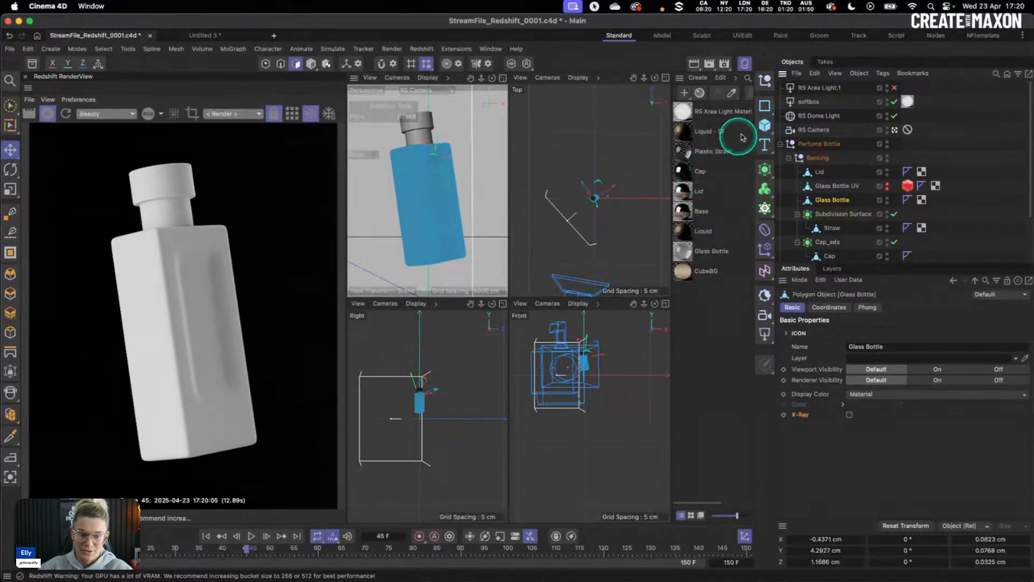
Step: Create a Redshift OpenPBR material, rename it Glass (Perfume Bottle) and save the scene
left_click(684, 93)
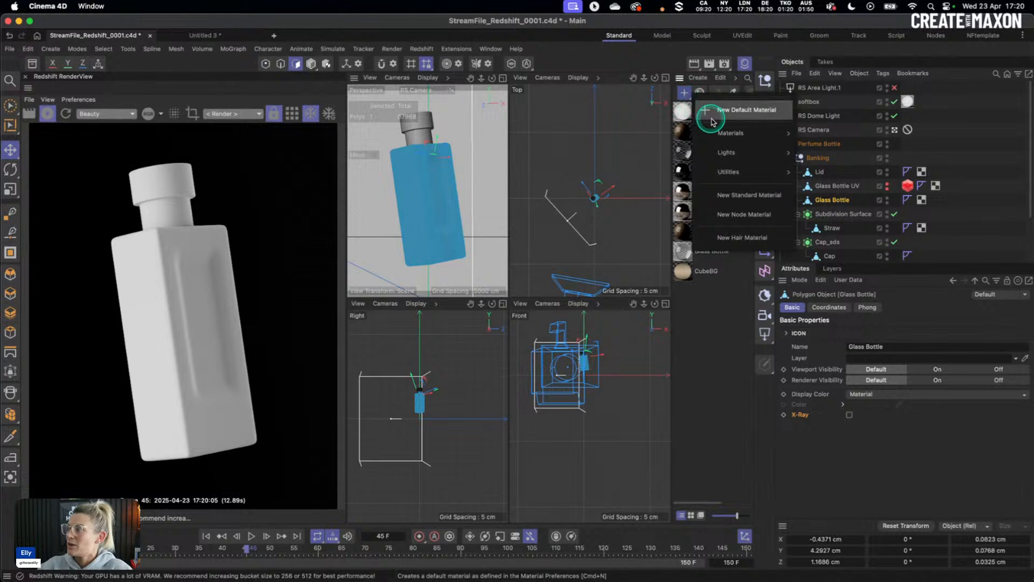
mouse_move(754, 132)
left_click(827, 143)
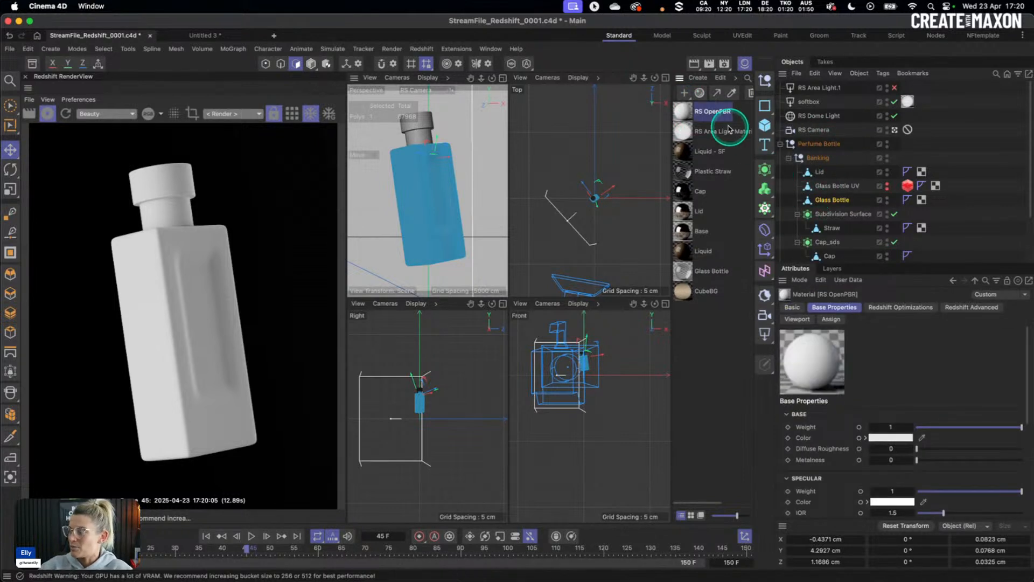
double_click(716, 113)
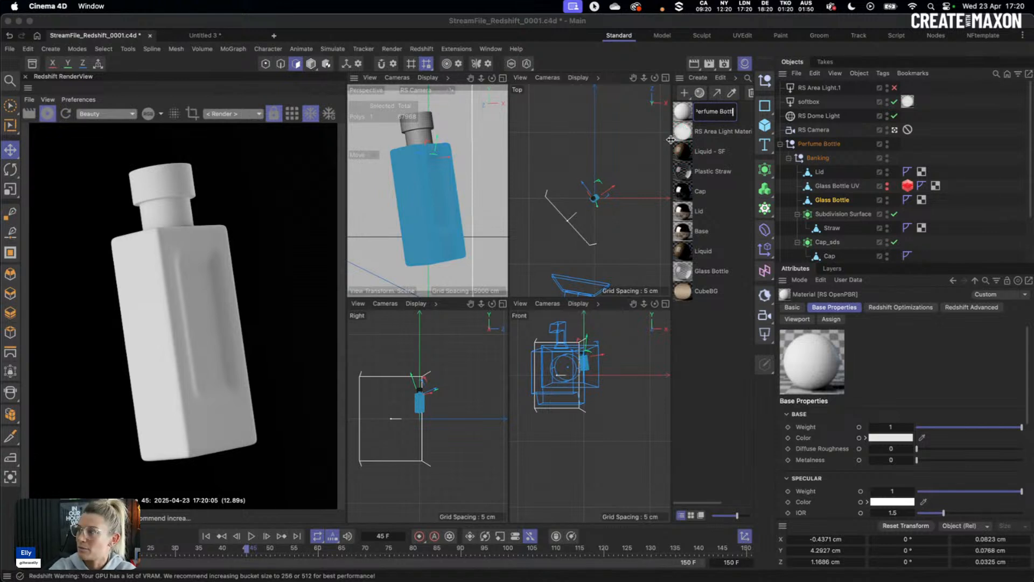
left_click(725, 337)
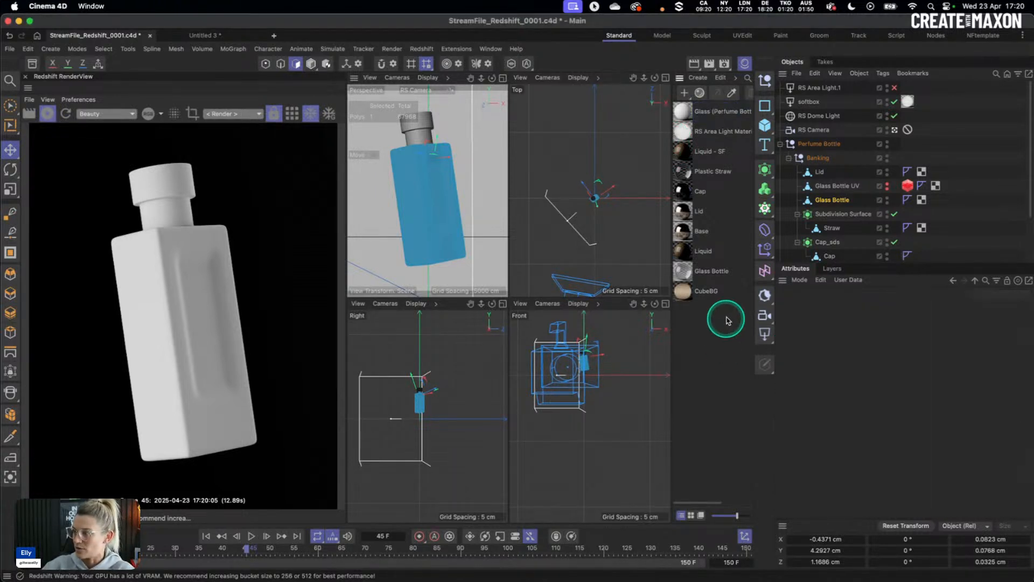
key("super+s")
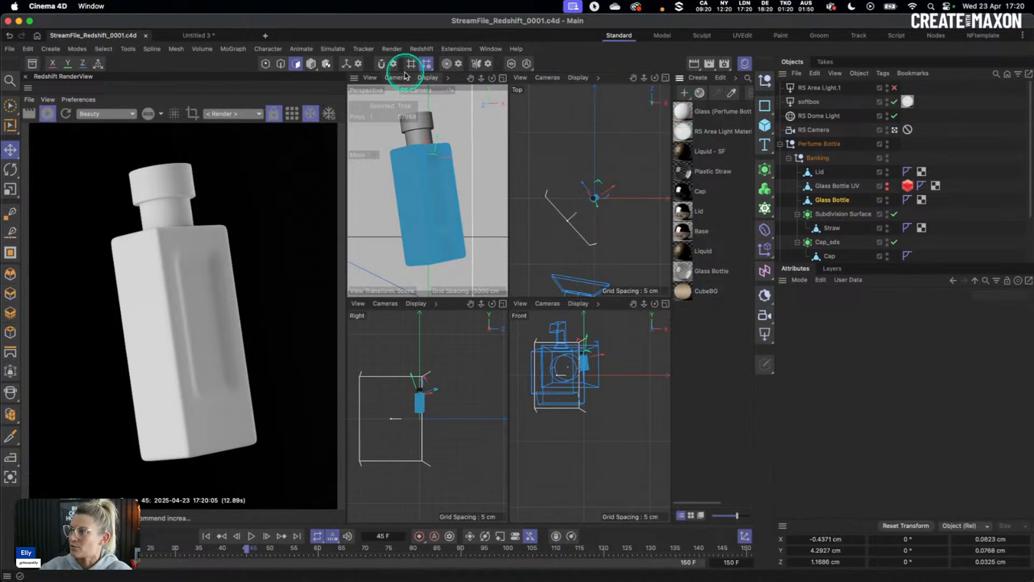
Step: Switch to model mode and assign the Glass (Perfume Bottle) material to the Glass Bottle object
left_click(312, 63)
left_click_drag(683, 115, 848, 208)
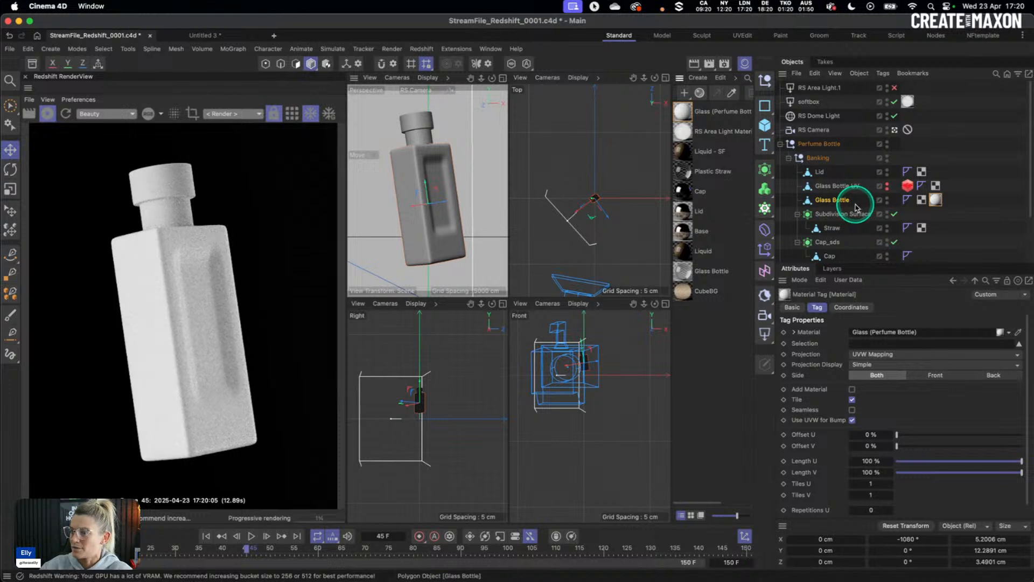
left_click(840, 185)
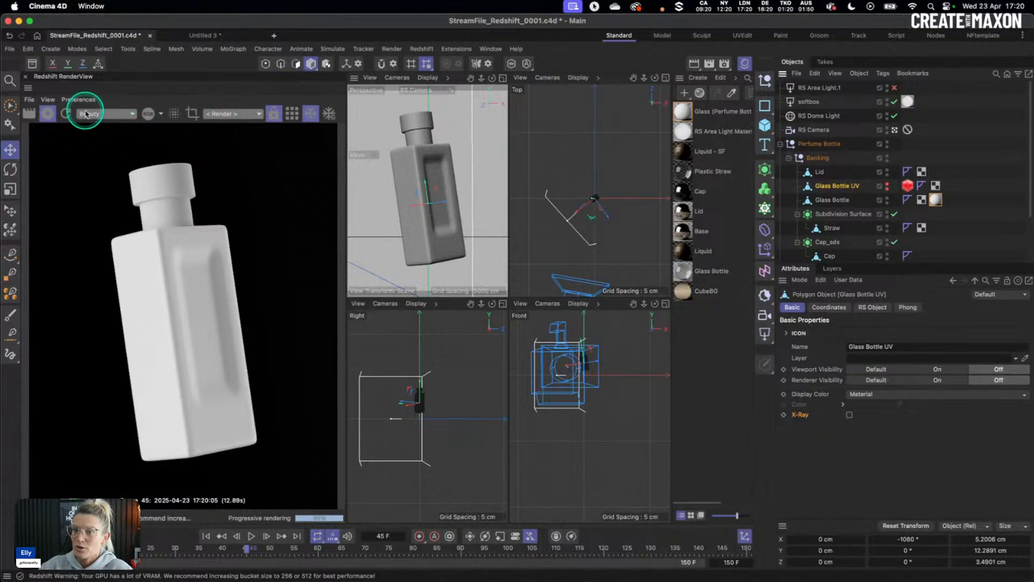
Step: Open the Glass (Perfume Bottle) material in the Node Editor and set its base weight to 0
left_click(685, 111)
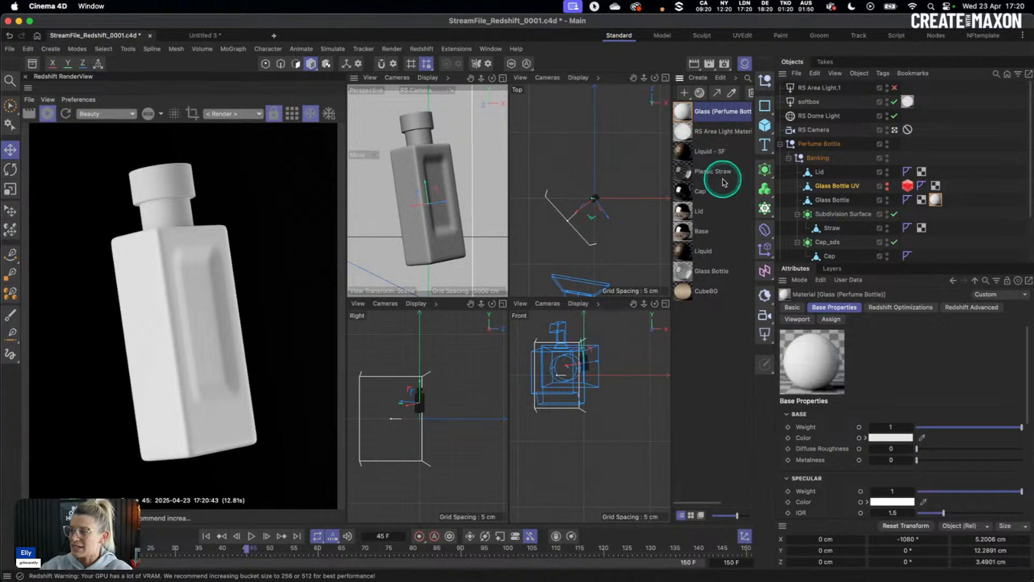
double_click(684, 114)
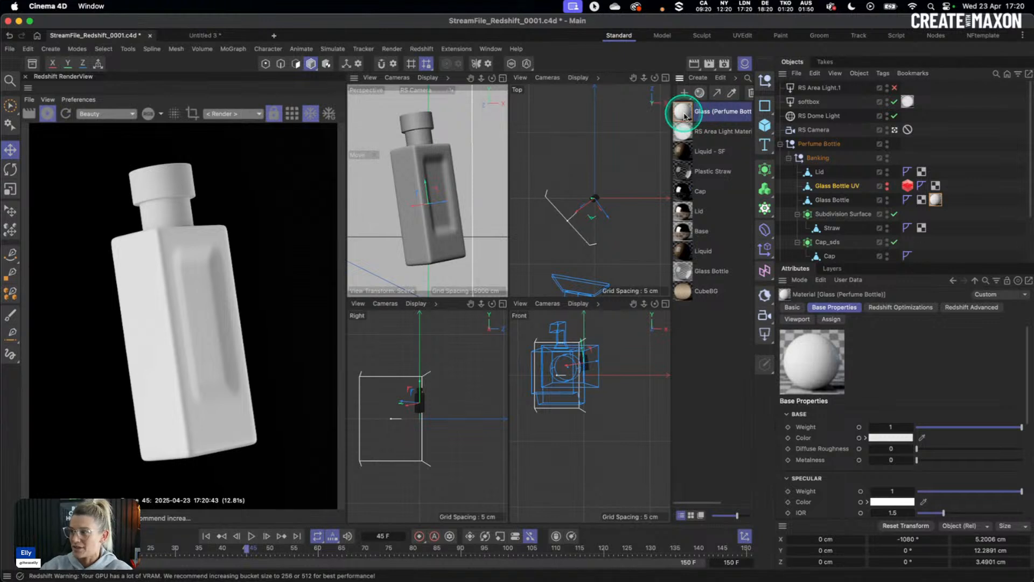
left_click_drag(624, 116, 593, 117)
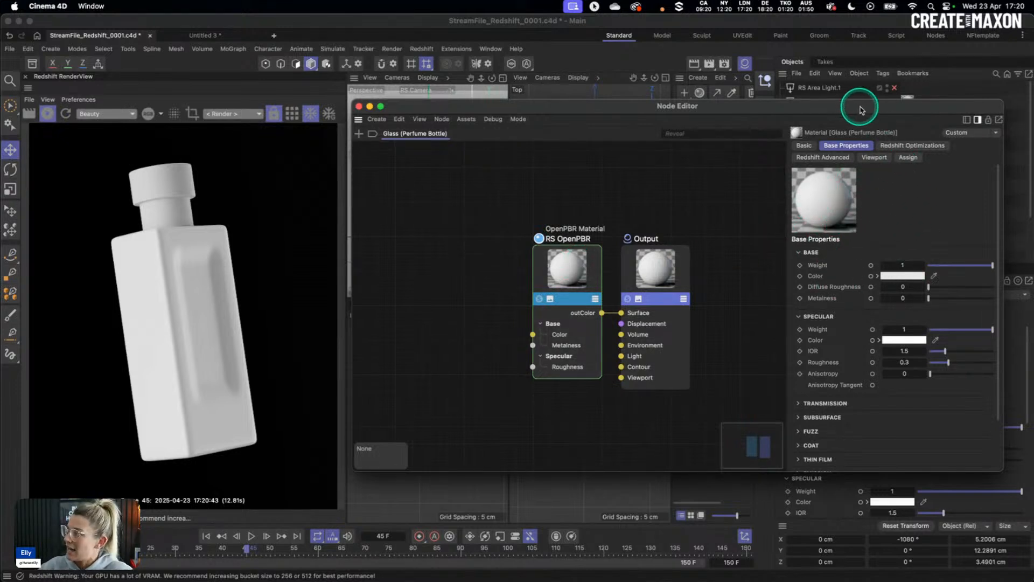
left_click_drag(859, 105, 854, 98)
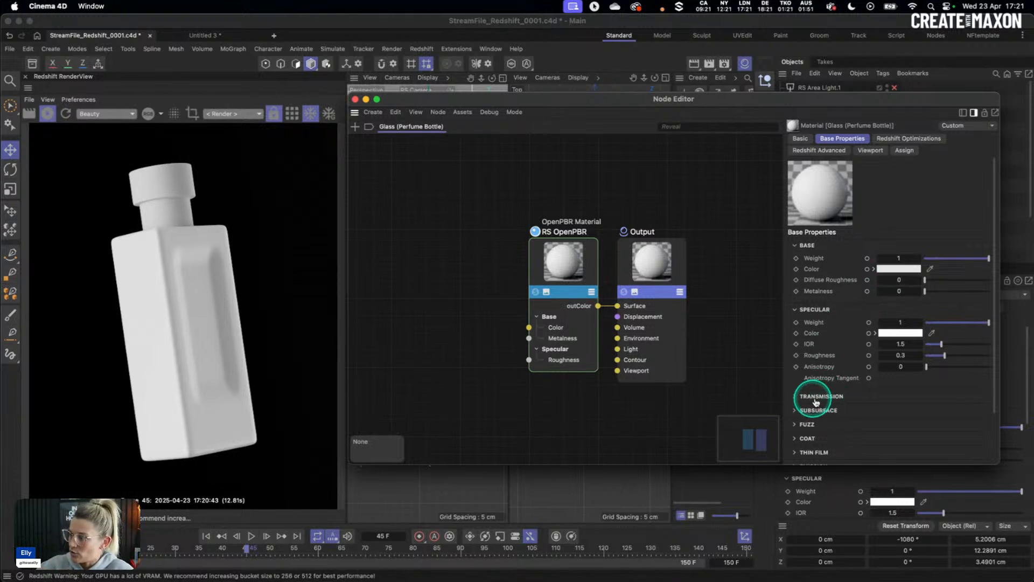
scroll(827, 397, "down", 3)
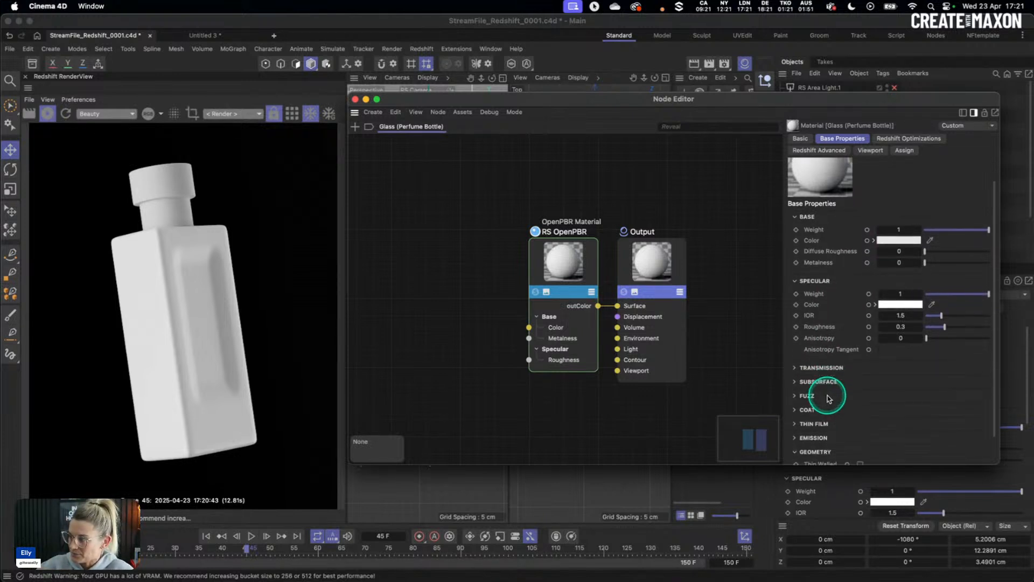
scroll(819, 298, "down", 1)
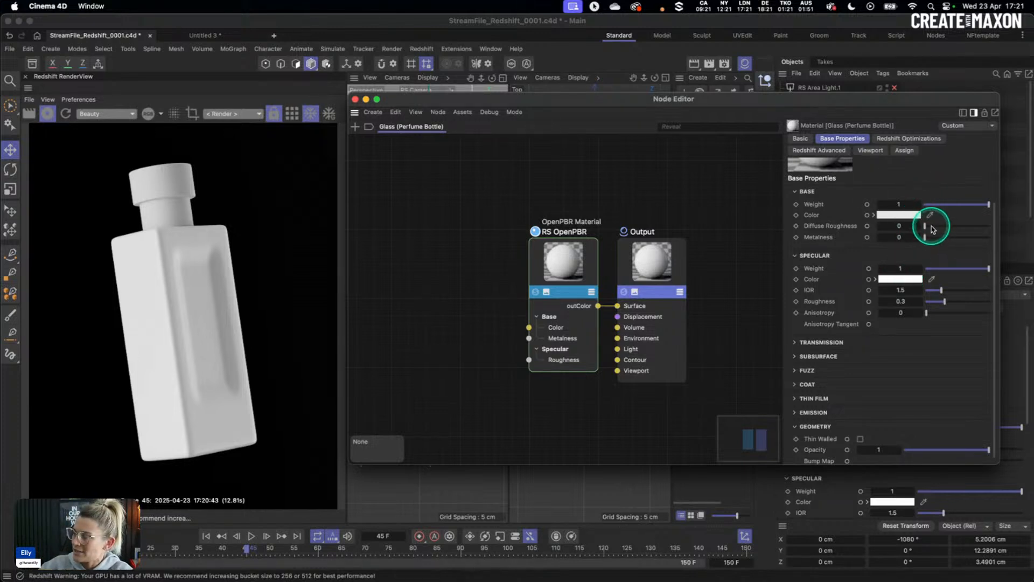
left_click_drag(935, 205, 897, 218)
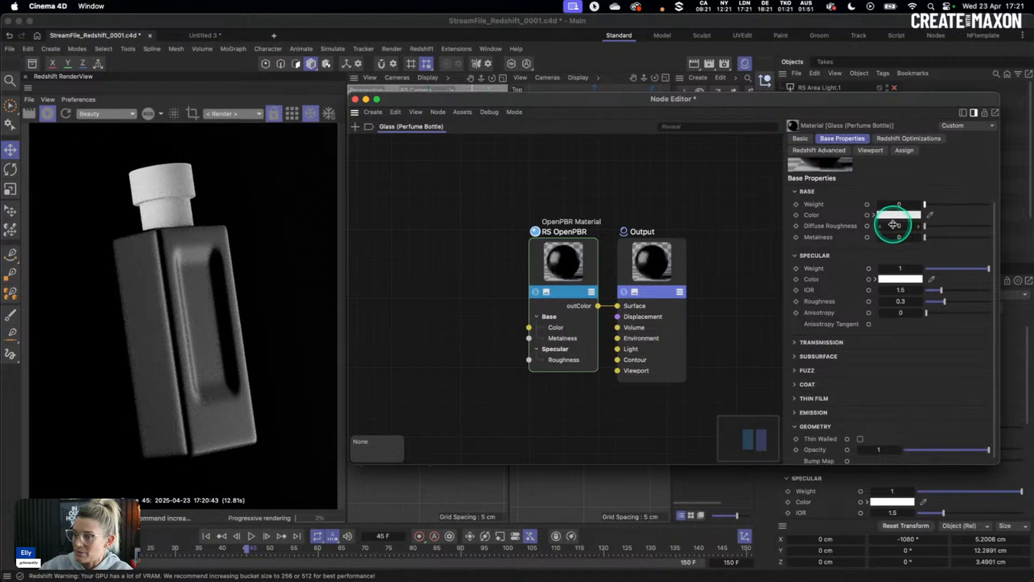
Step: Set the glass material's specular roughness to 0.01
double_click(906, 291)
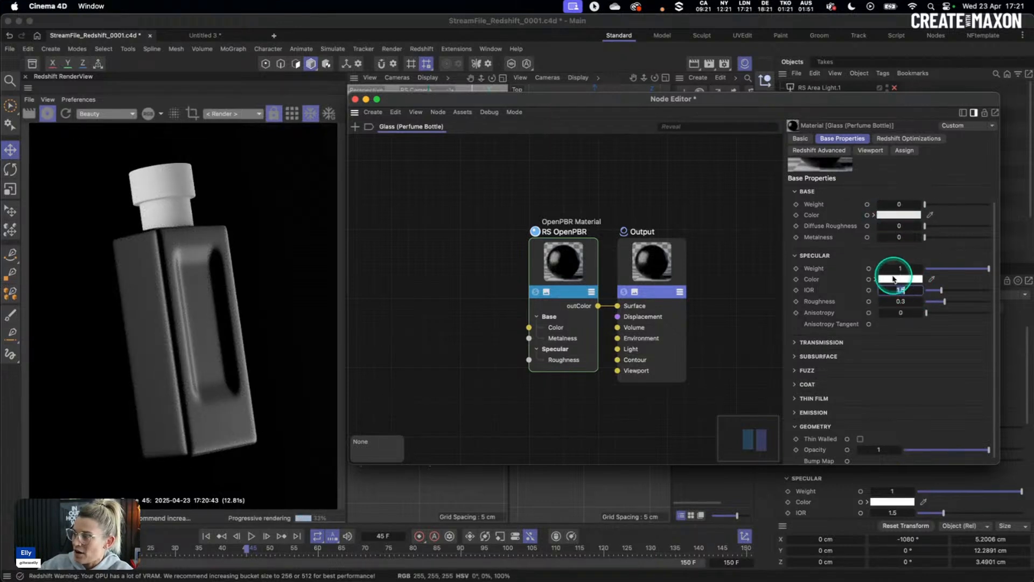
double_click(904, 302)
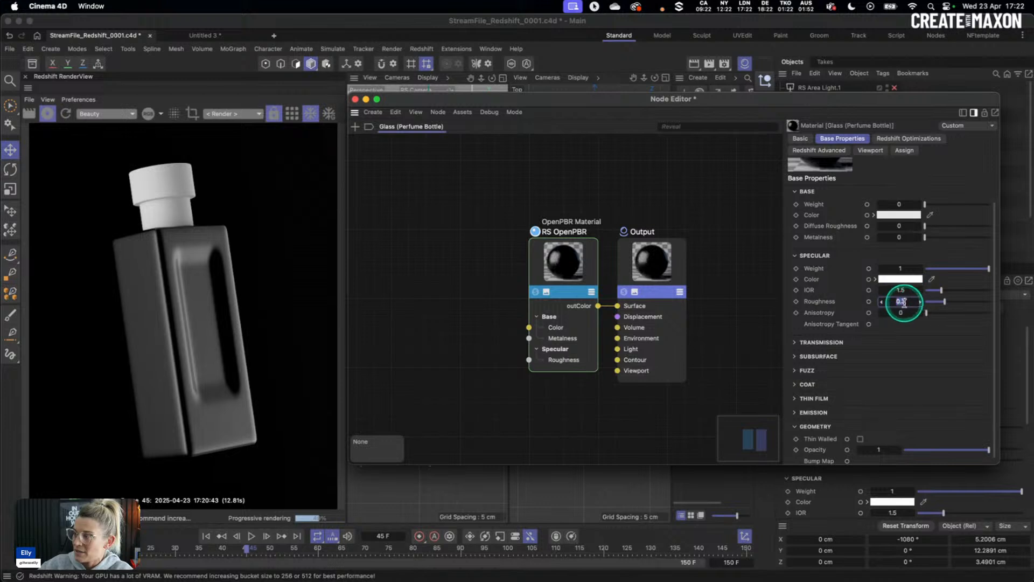
type("0.01")
key("Return")
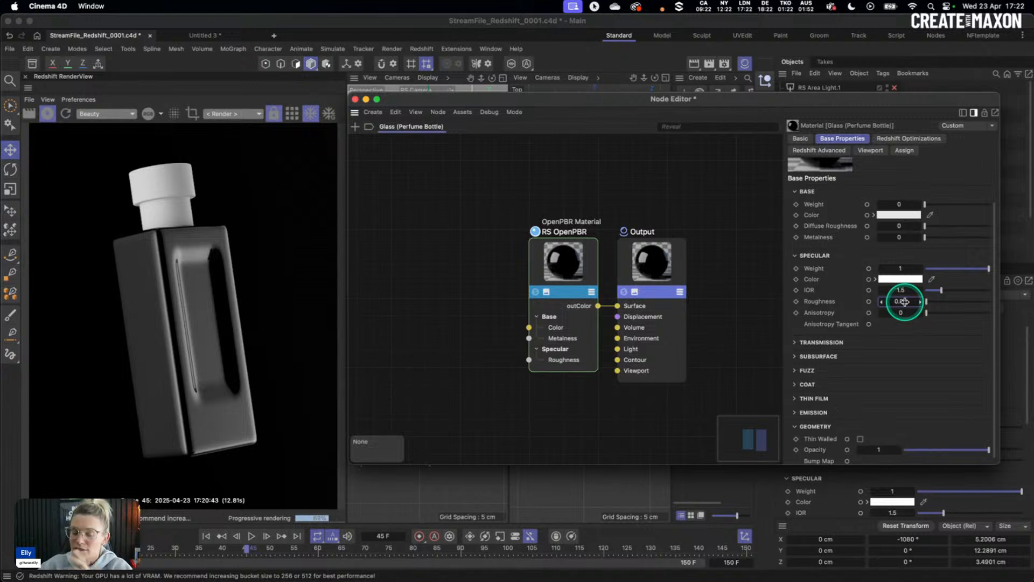
Step: Set the glass material's transmission weight to 1
left_click(797, 342)
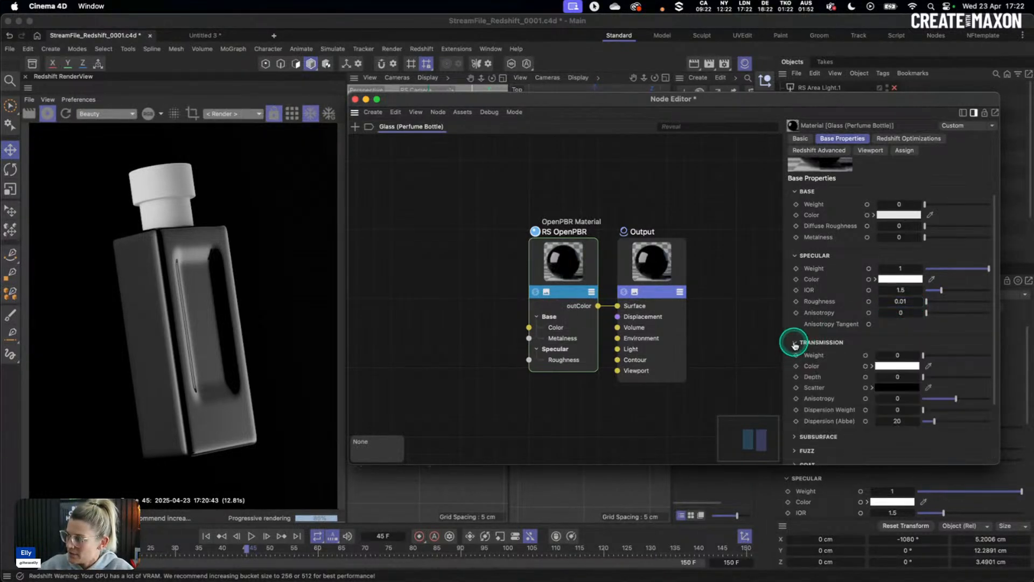
scroll(828, 345, "down", 1)
scroll(828, 344, "down", 1)
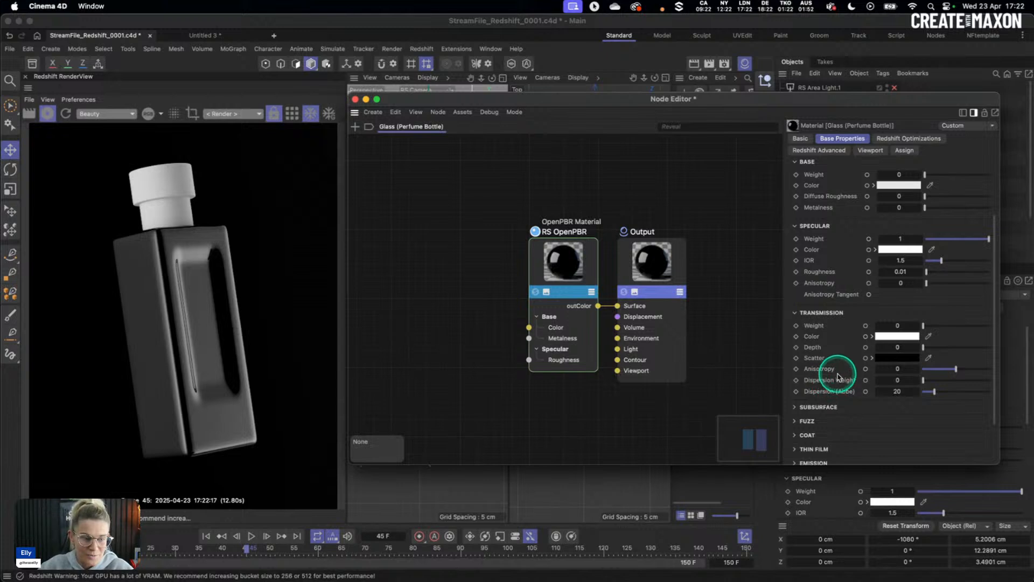
double_click(898, 326)
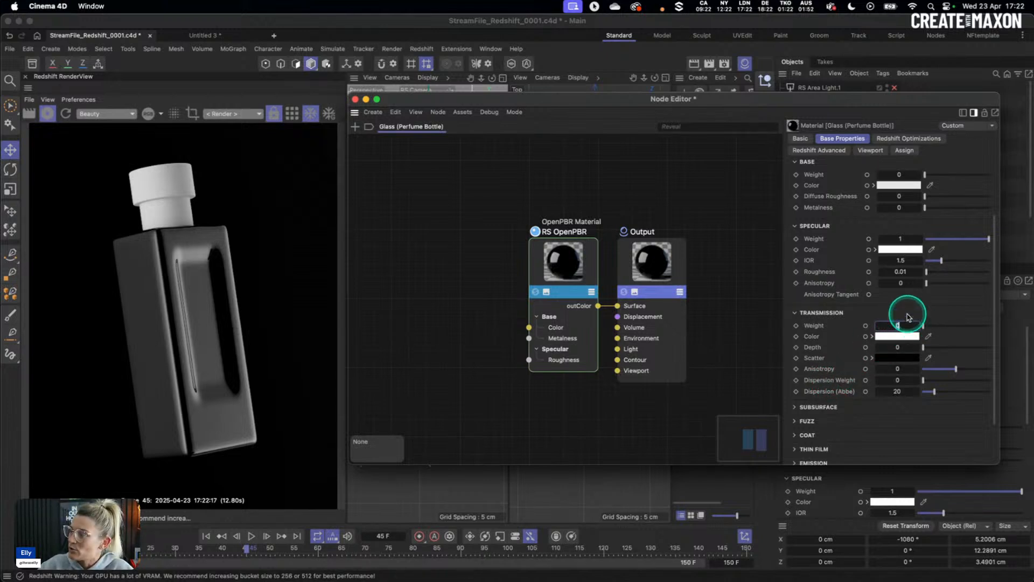
type("1")
key("Return")
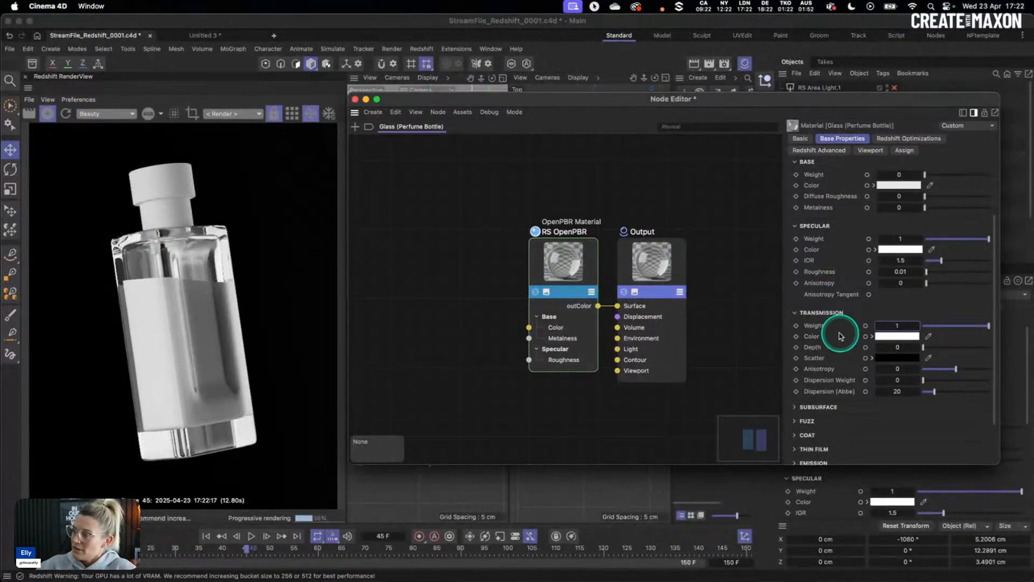
scroll(838, 331, "down", 3)
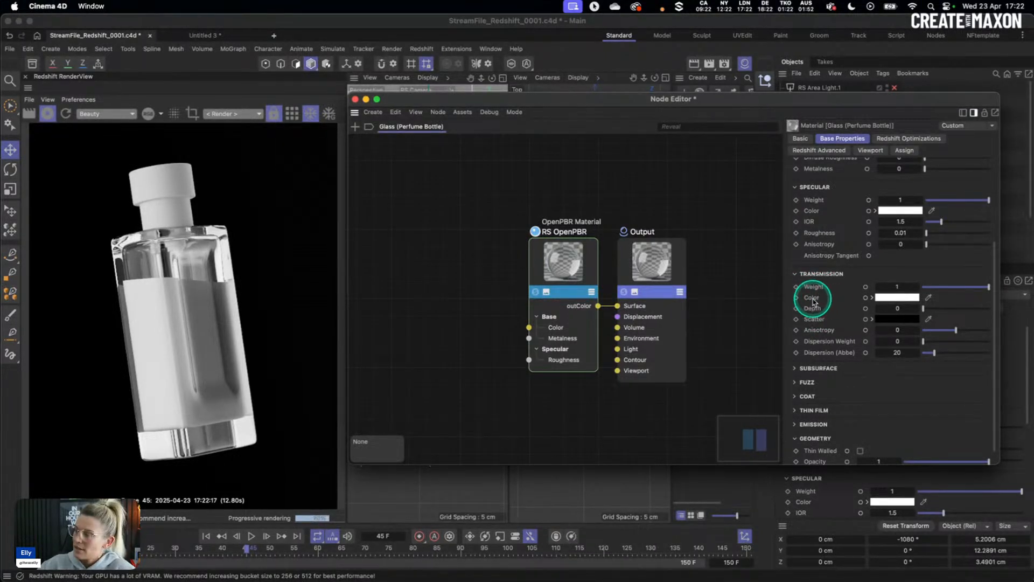
Step: Set the glass material's transmission color to magenta with RGB 255, 91, 255
left_click(897, 299)
left_click(952, 368)
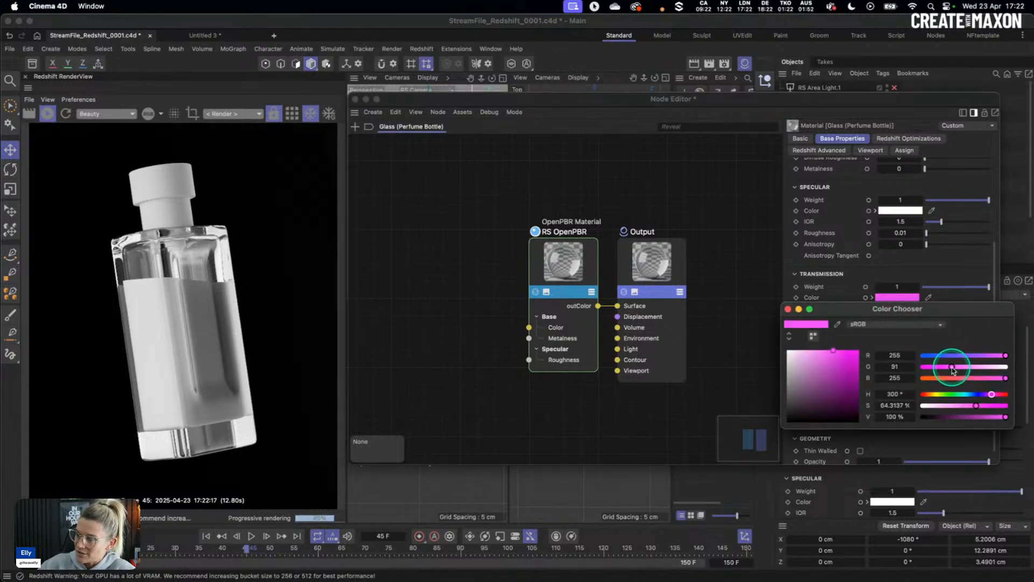
left_click_drag(858, 309, 756, 368)
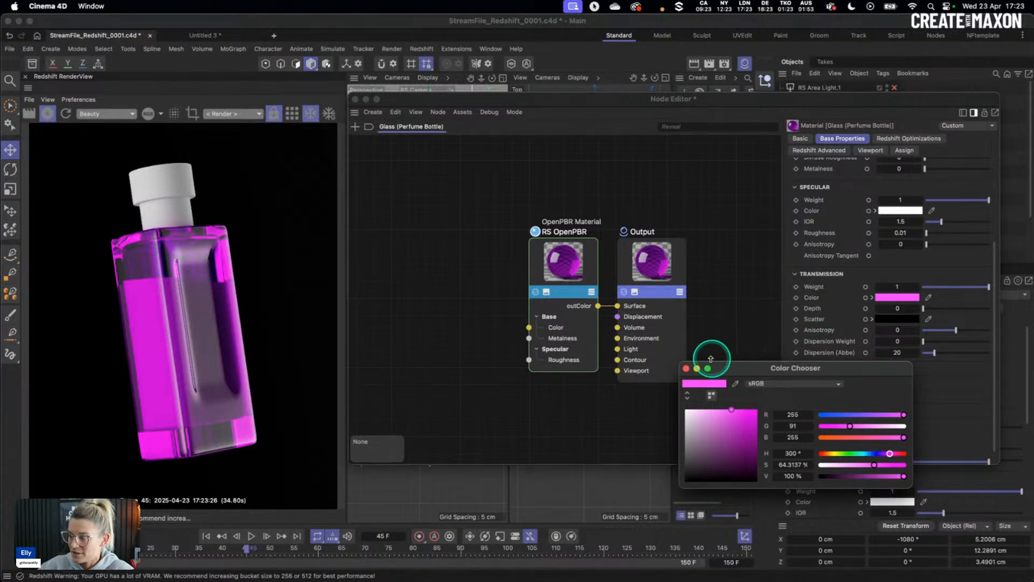
left_click(686, 368)
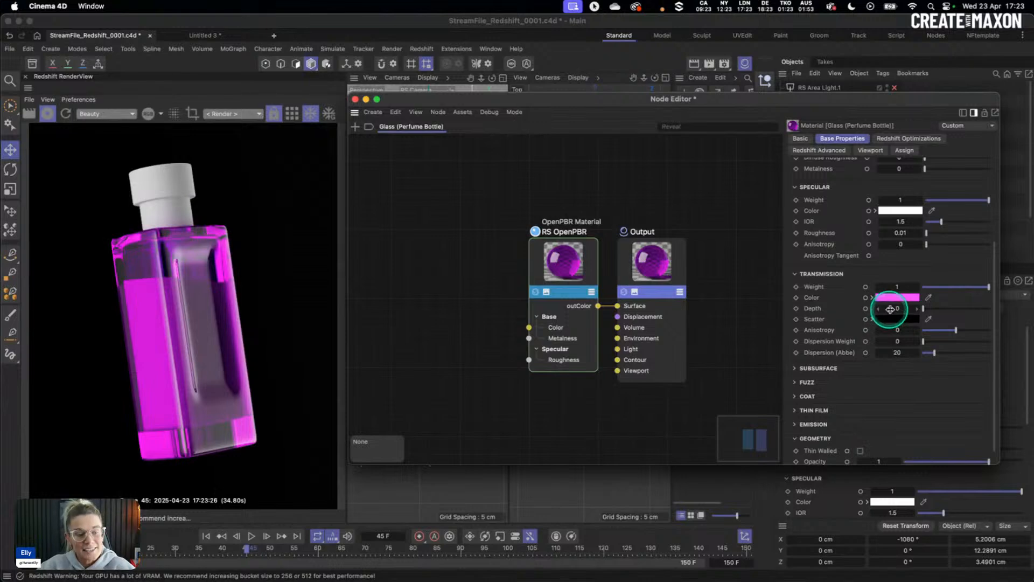
Step: Give the glass material a magenta transmission scatter color and set its transmission depth to 5
left_click_drag(923, 308, 931, 310)
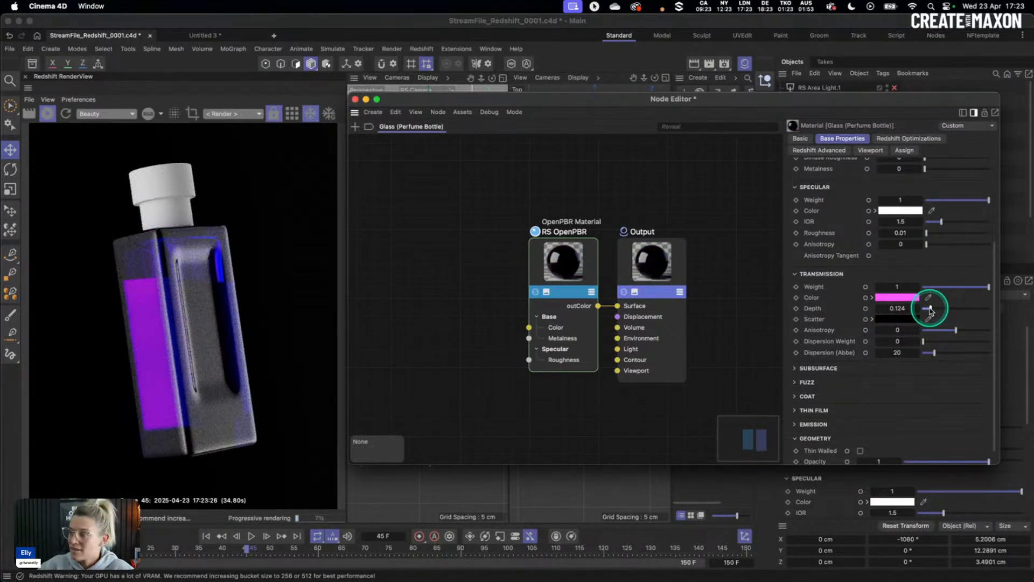
left_click_drag(898, 321, 923, 311)
double_click(895, 309)
type("5")
key("Return")
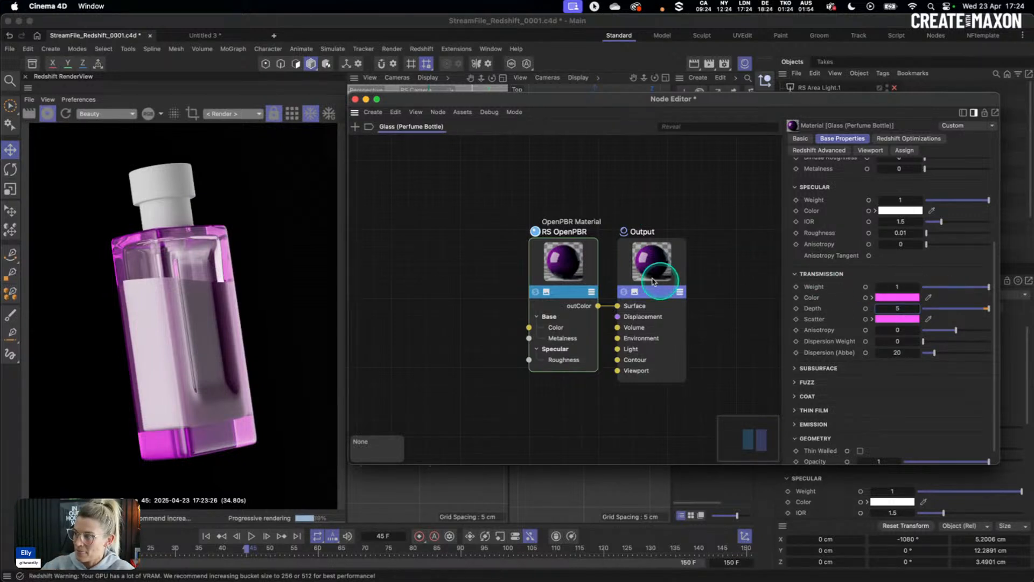
Step: Set the glass material's transmission color to a near-white with 0% saturation and 98% value
left_click(895, 298)
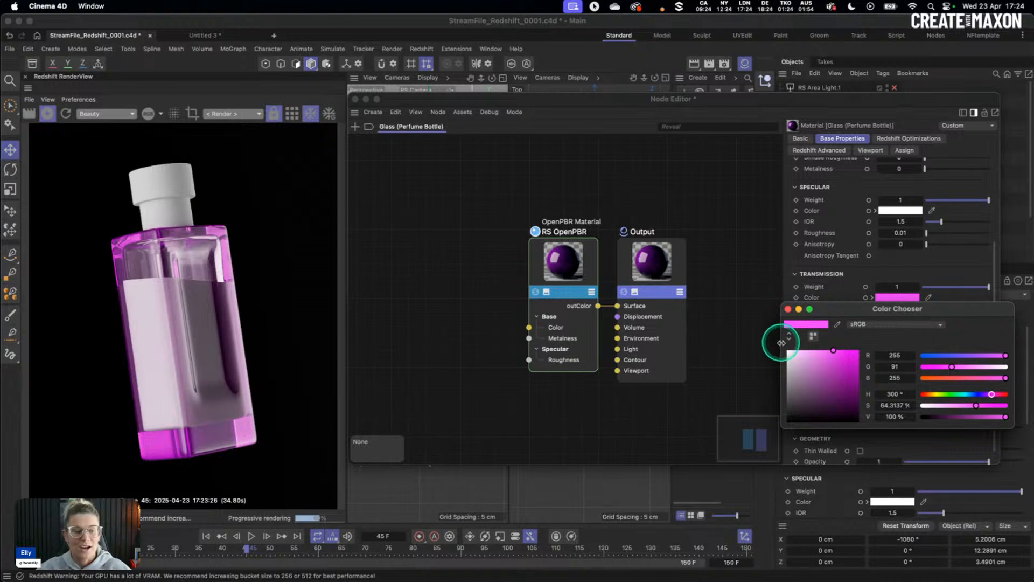
double_click(898, 417)
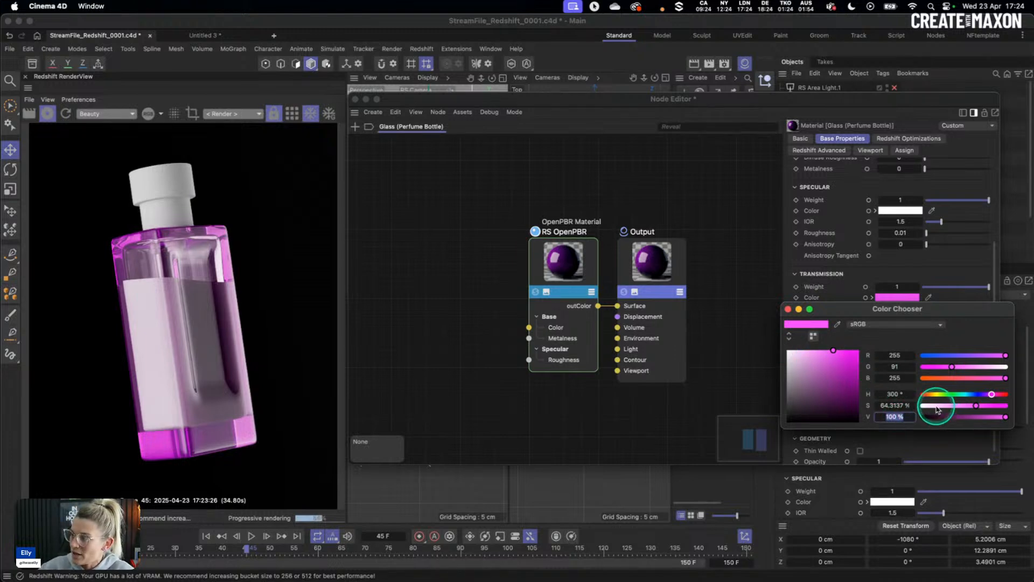
left_click_drag(938, 407, 914, 408)
type("98")
key("Return")
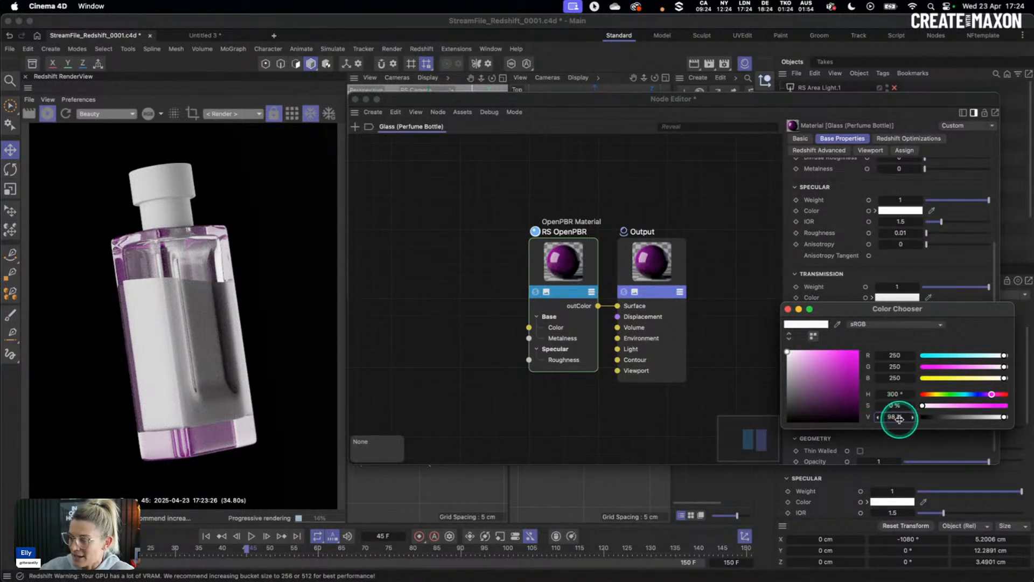
left_click(788, 309)
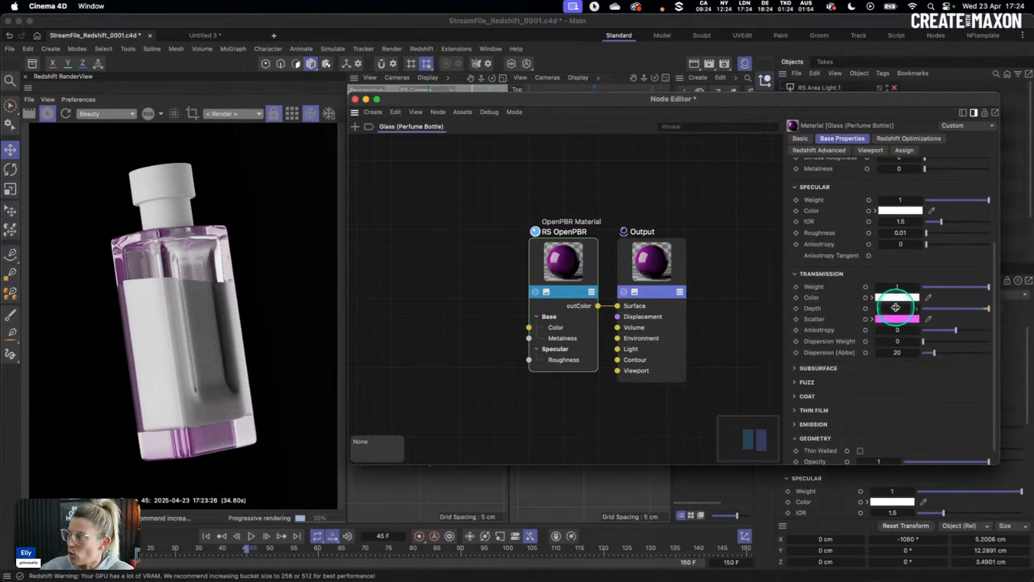
Step: Return the glass material's transmission scatter color to black, set the depth to 3, and close the Node Editor
left_click(897, 319)
left_click_drag(820, 363, 758, 445)
left_click(789, 330)
left_click(924, 308)
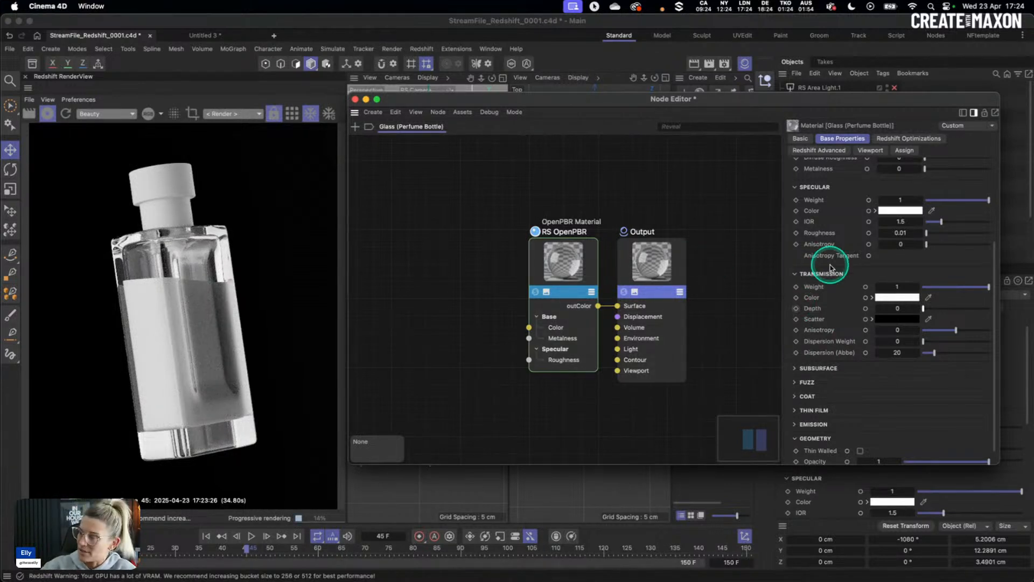
double_click(899, 309)
type("3")
key("Return")
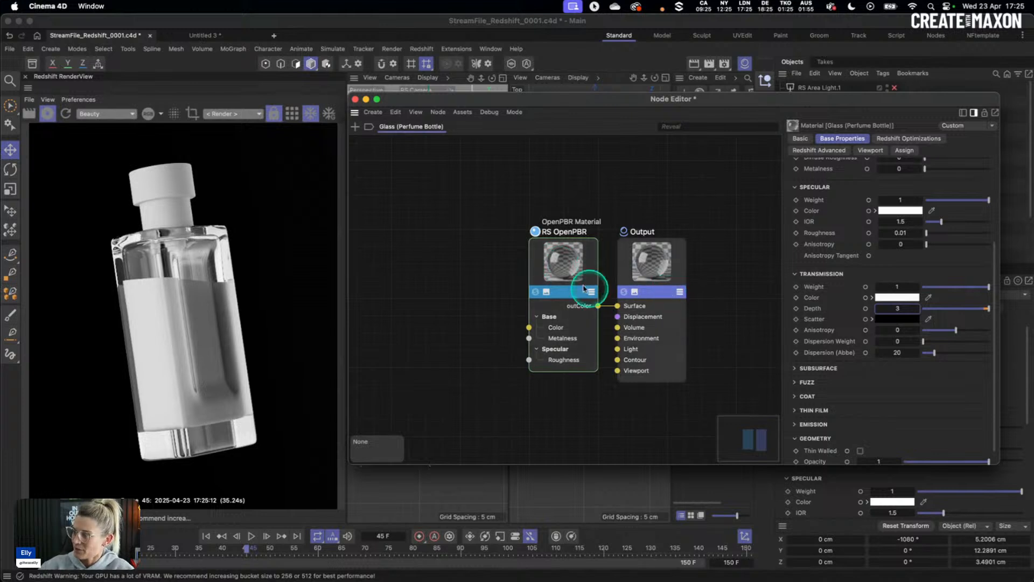
left_click_drag(558, 242, 547, 242)
left_click(355, 99)
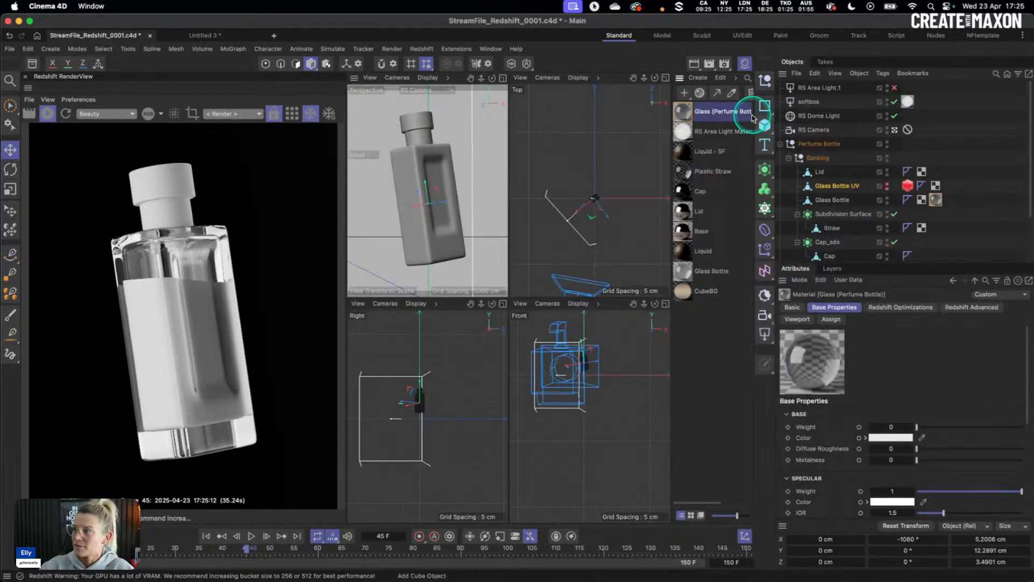
Step: Create a new Redshift OpenPBR material and name it Liquid (Perfume)
left_click(686, 95)
mouse_move(738, 133)
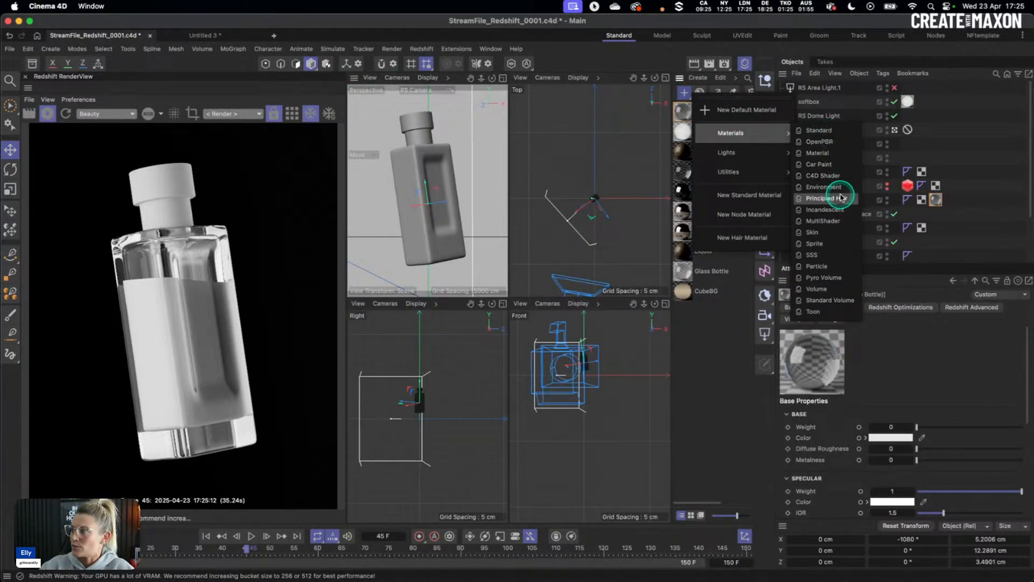
left_click(819, 141)
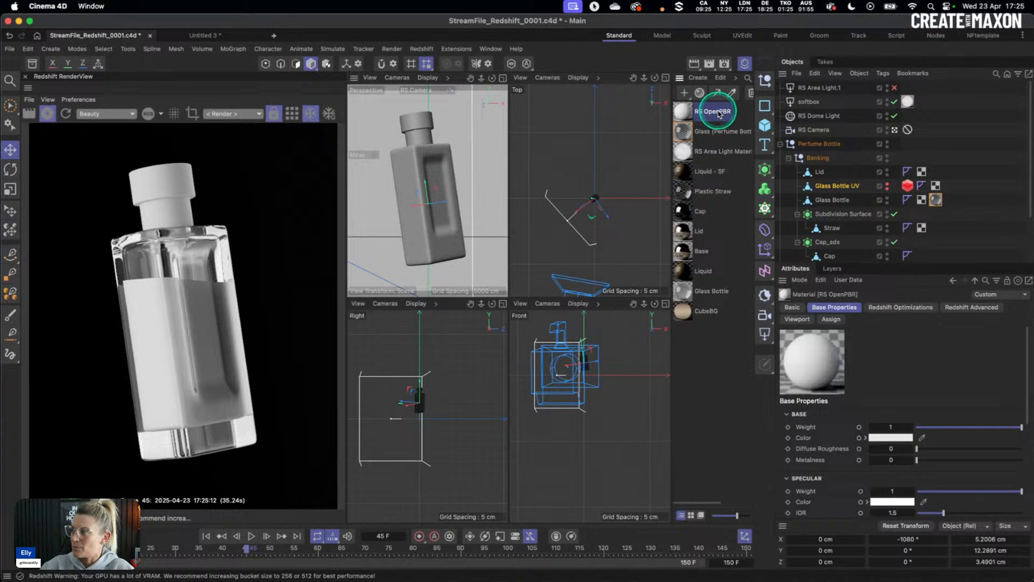
double_click(712, 111)
left_click(216, 268)
type("Liquid")
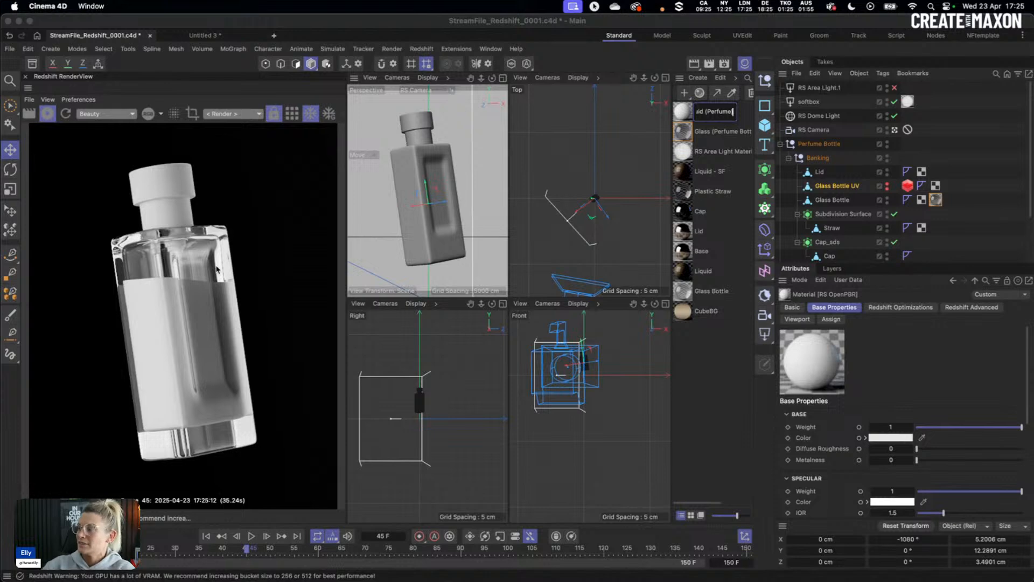
left_click(691, 129)
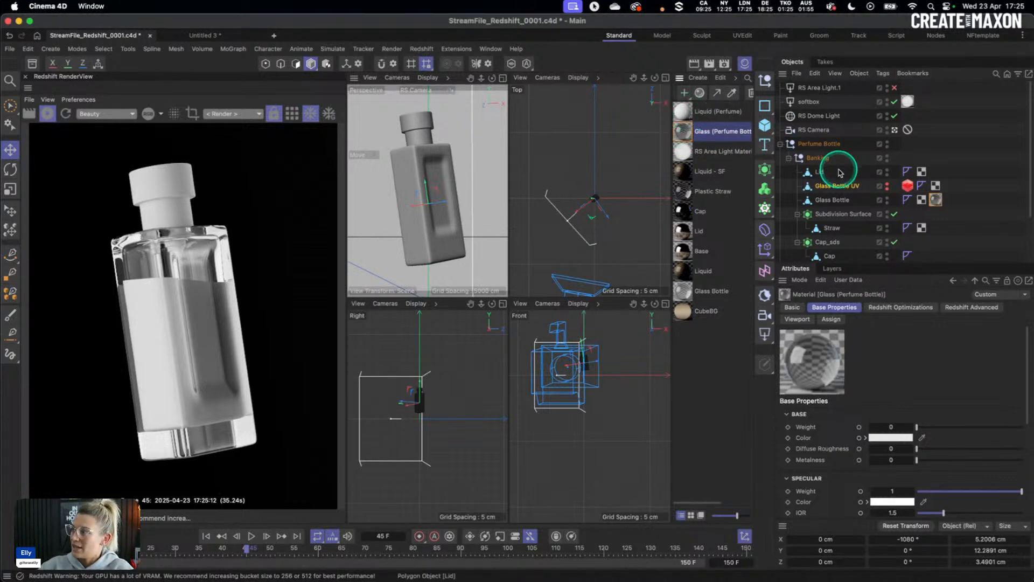
Step: Assign the Liquid (Perfume) material to the Legacy Boole object and set the material's base weight to 0
scroll(835, 173, "down", 3)
left_click_drag(690, 115, 827, 239)
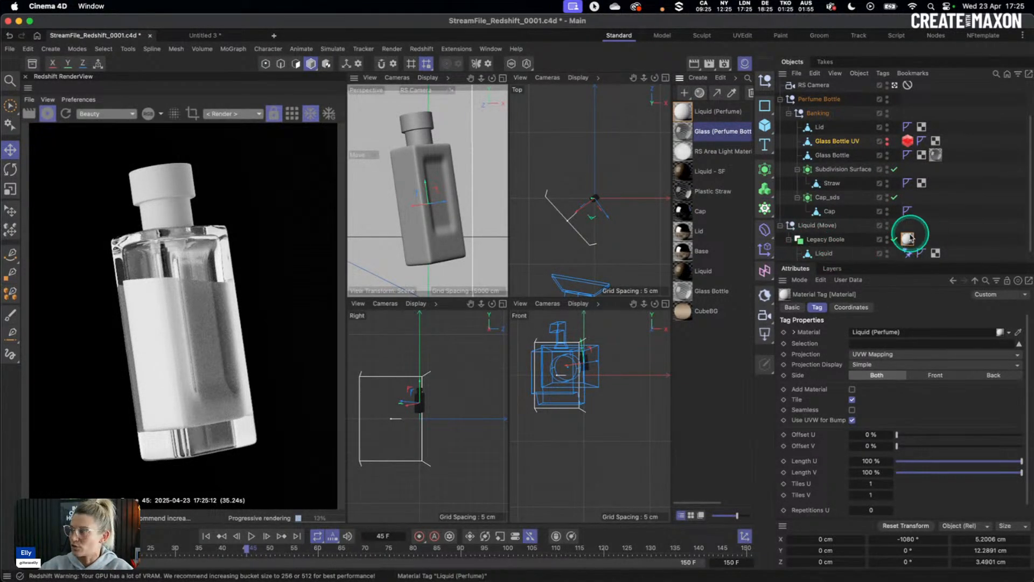
left_click(684, 113)
left_click_drag(935, 427, 916, 427)
Step: Set the Liquid (Perfume) material's specular roughness to 0.01 and its IOR to 1.33
scroll(849, 394, "down", 3)
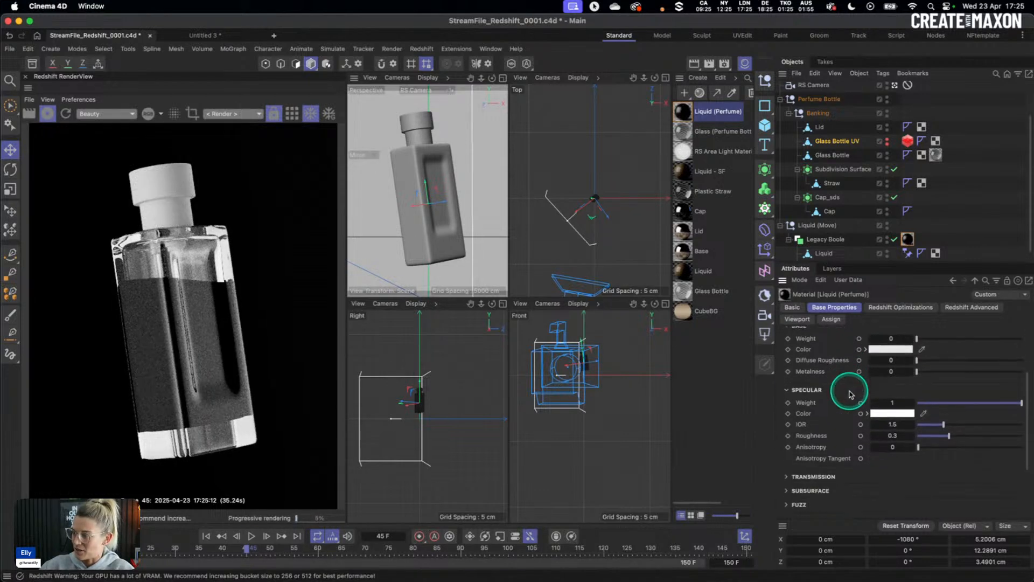
scroll(850, 394, "down", 1)
left_click(892, 424)
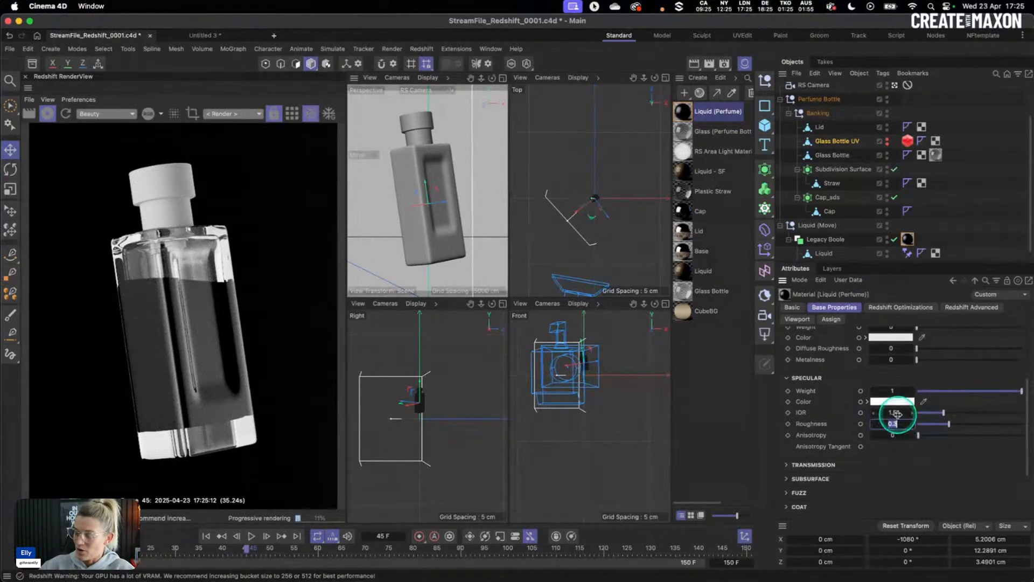
key("Return")
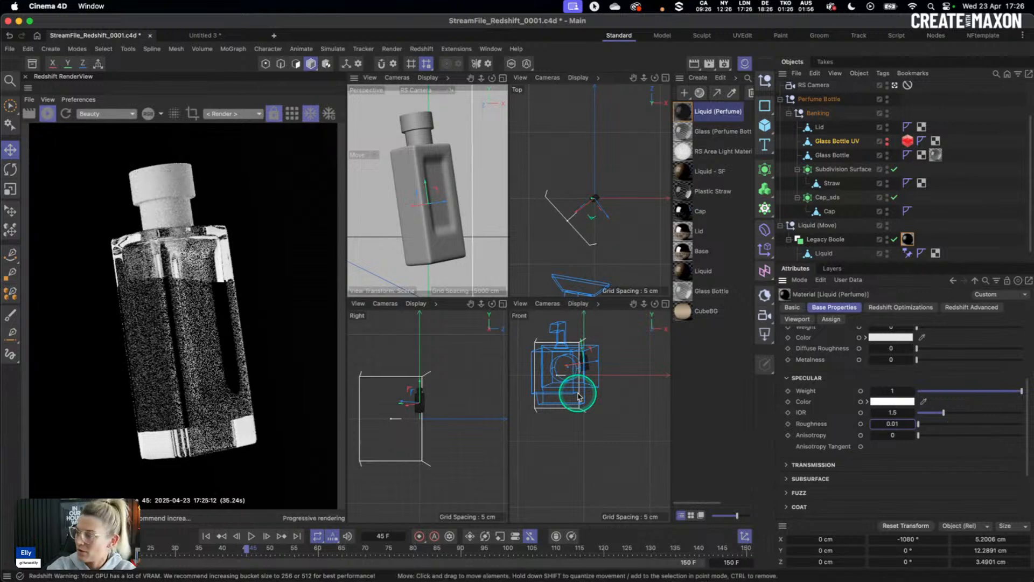
left_click(893, 426)
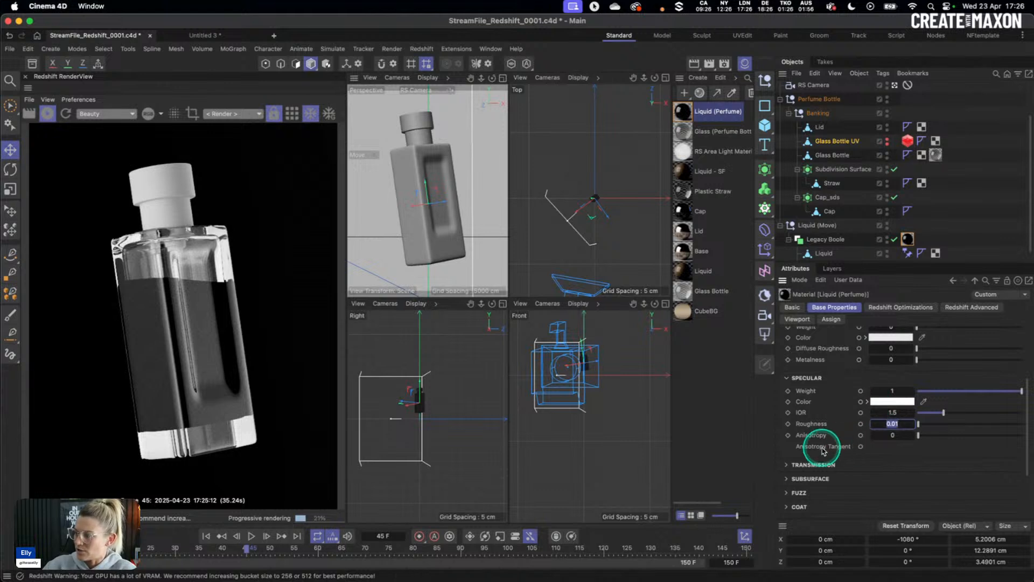
left_click(875, 413)
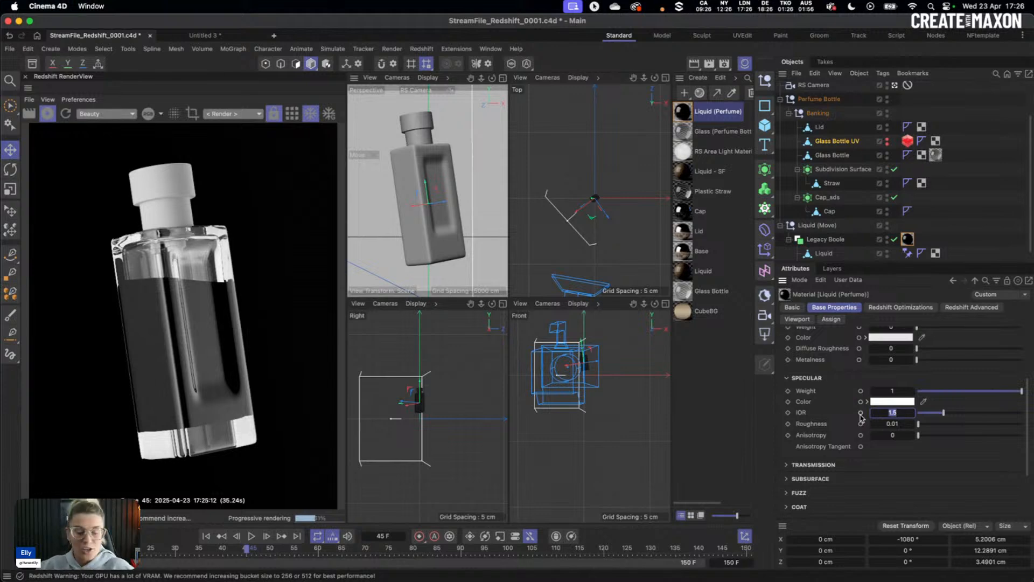
type("1.33")
key("Return")
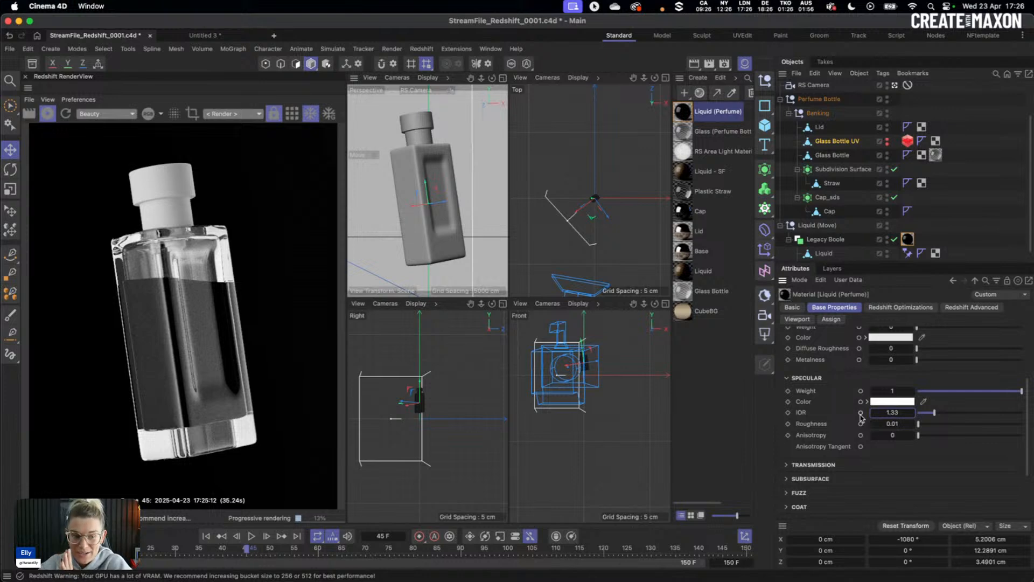
Step: Set the Liquid (Perfume) material's transmission weight to 1
left_click(808, 465)
scroll(827, 466, "down", 2)
left_click_drag(923, 435, 1022, 435)
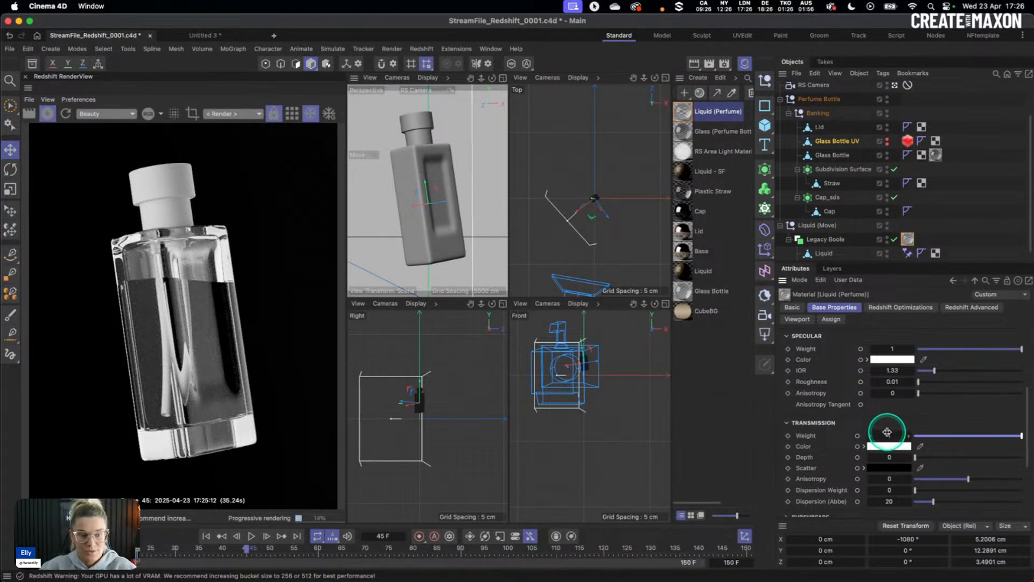
Step: Copy the beige transmission color from the Liquid - SF material to the Liquid (Perfume) material's transmission color
scroll(889, 431, "down", 1)
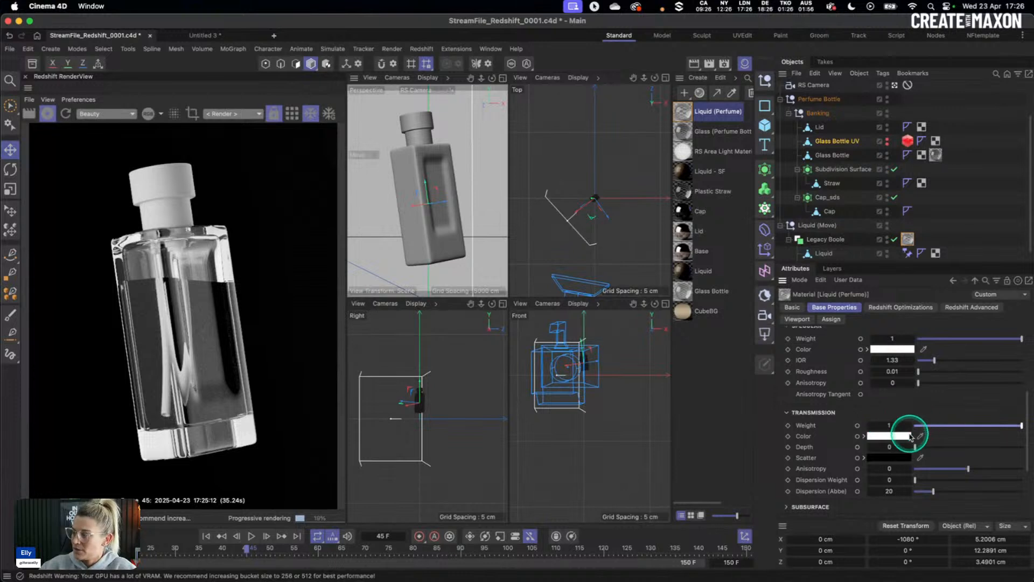
left_click(685, 176)
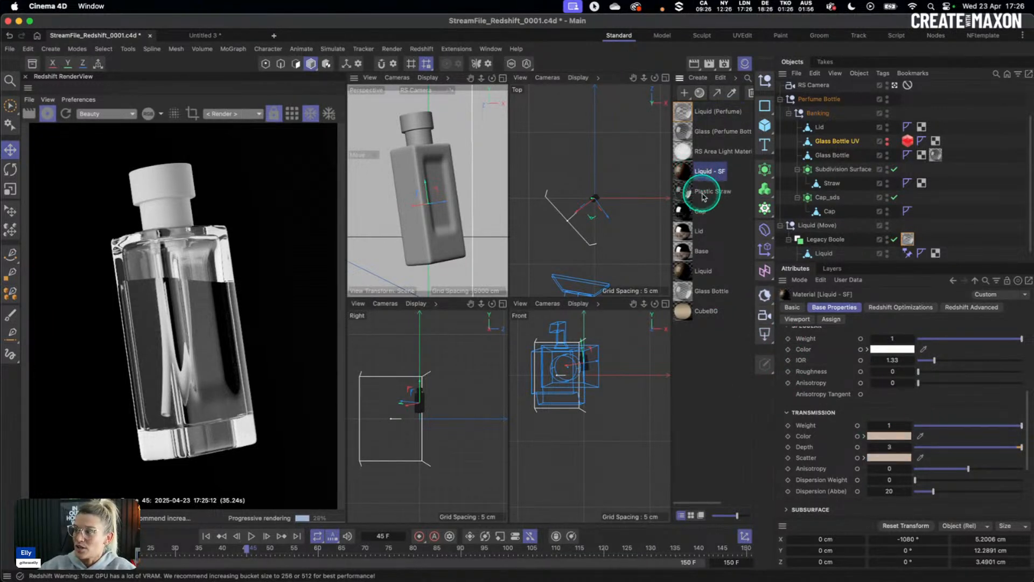
right_click(882, 439)
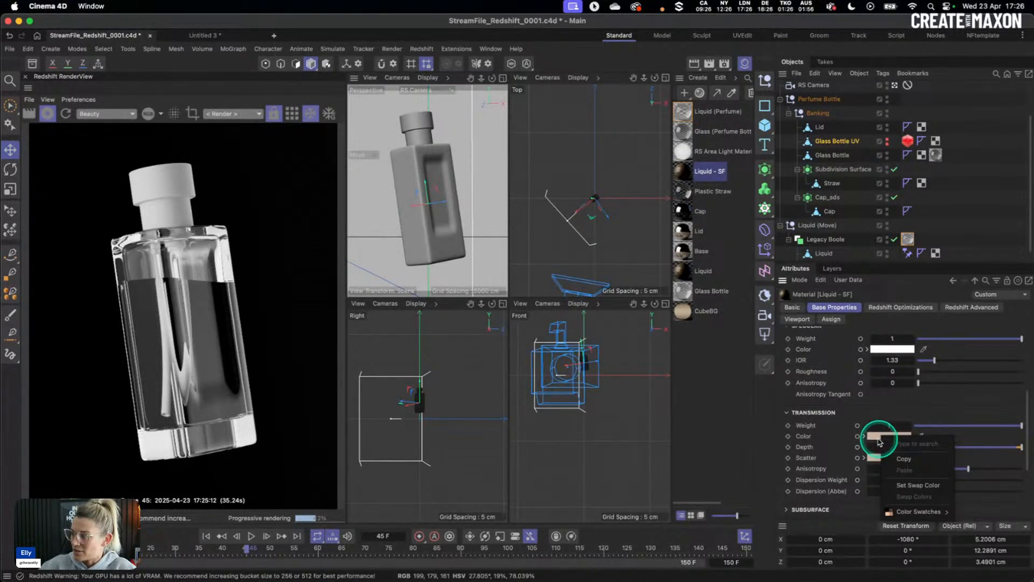
left_click(900, 459)
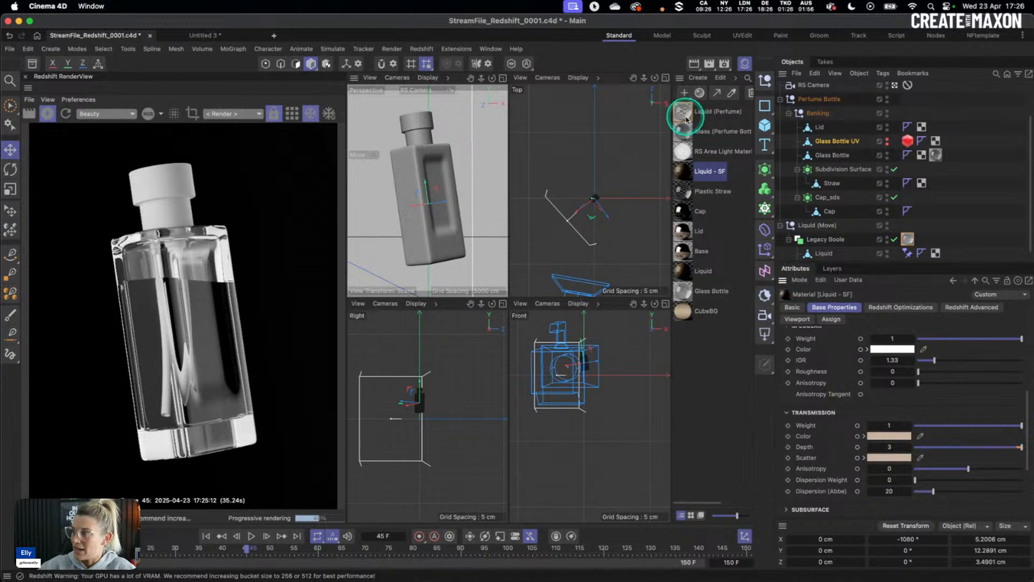
left_click(688, 110)
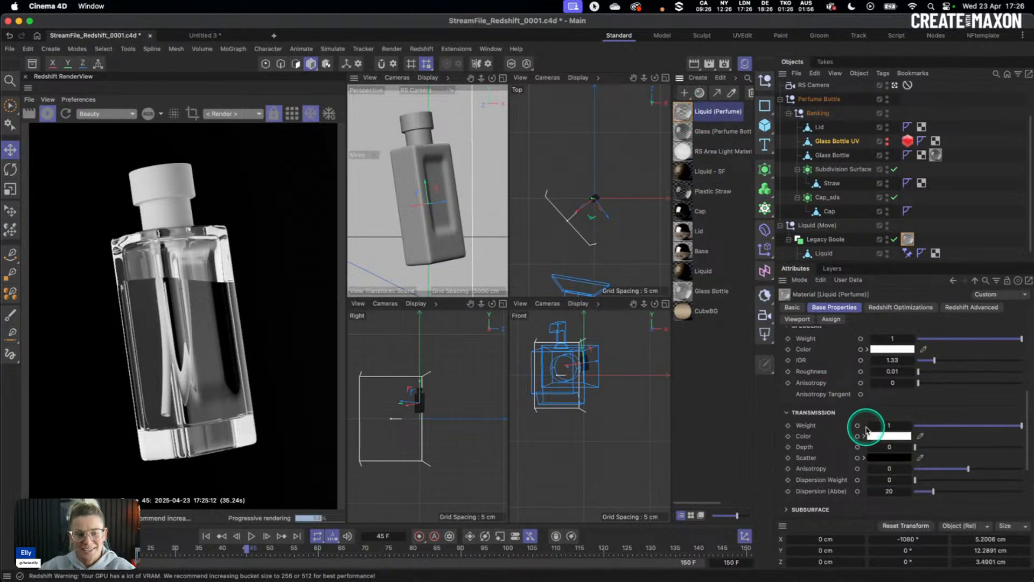
right_click(889, 439)
left_click(912, 474)
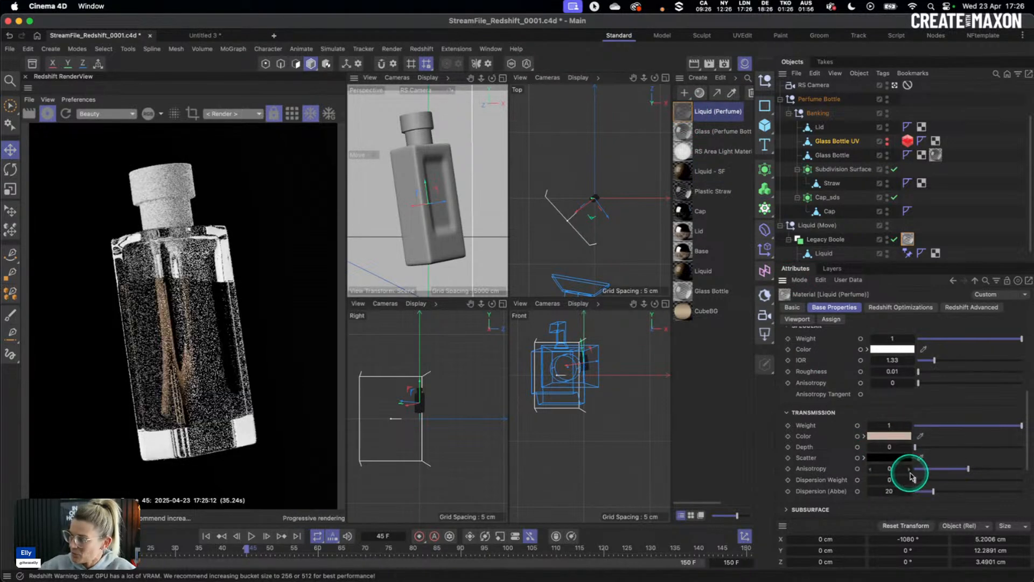
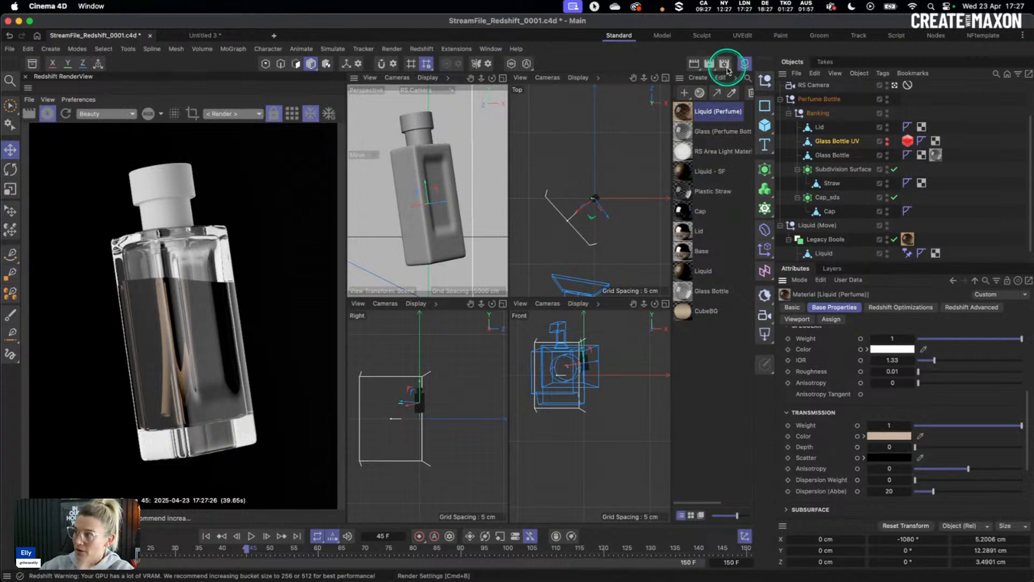
Step: Open the render settings and show Redshift's global trace depths beside the render
left_click(725, 69)
left_click_drag(764, 51, 560, 85)
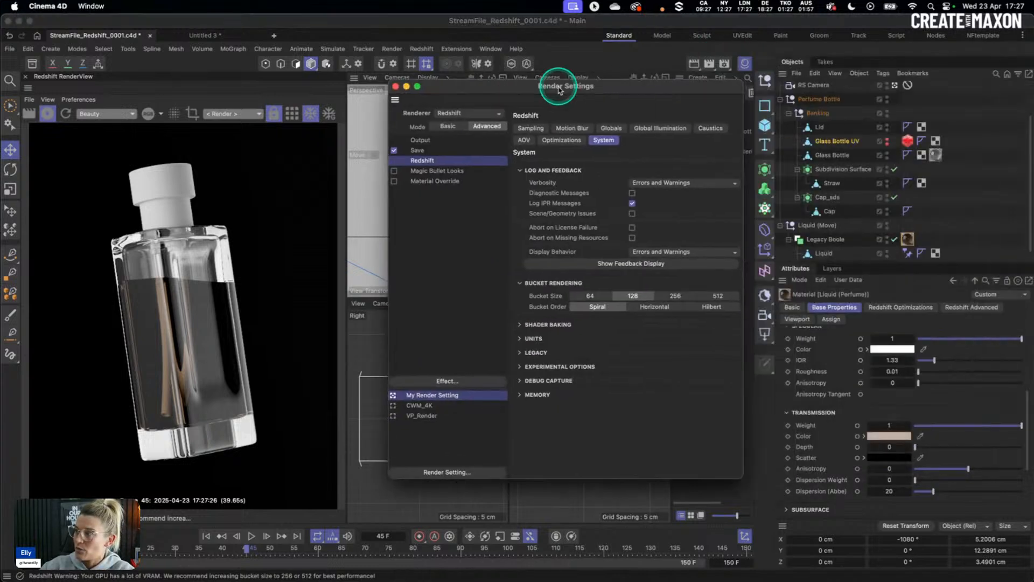
left_click(613, 127)
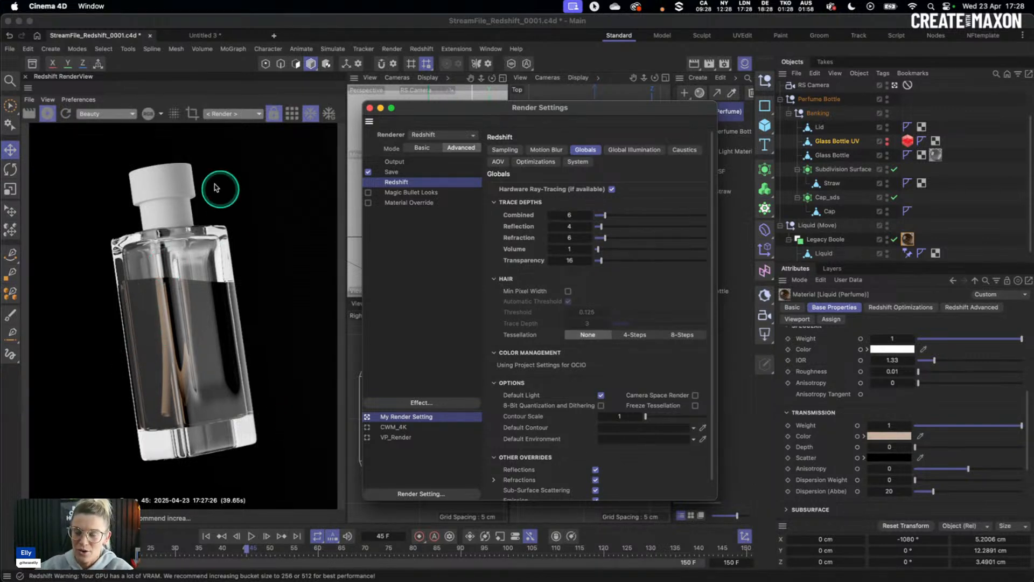
Step: Reveal the hidden RenderView controls and store a snapshot of the current render for comparison
left_click(341, 114)
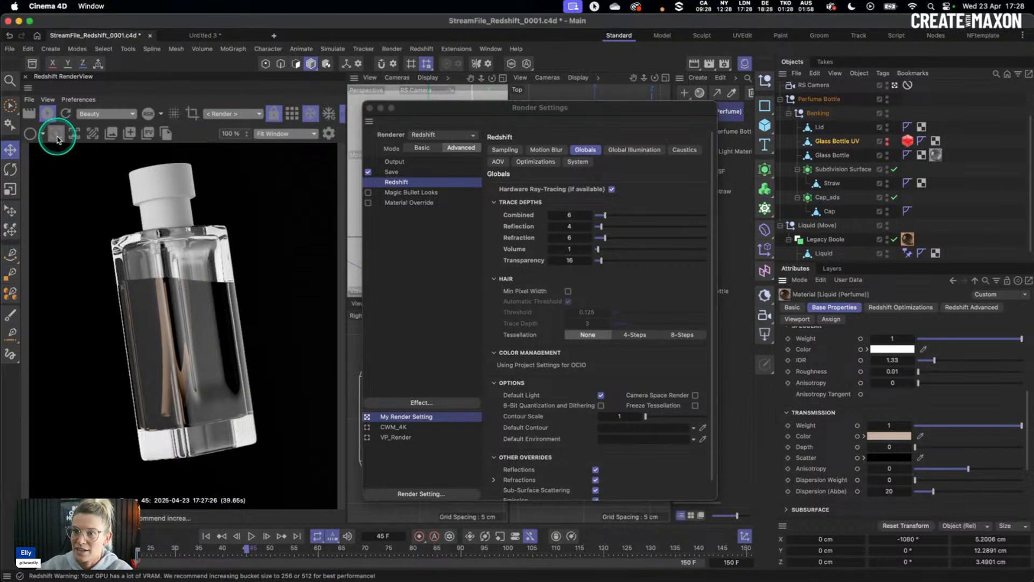
left_click(130, 134)
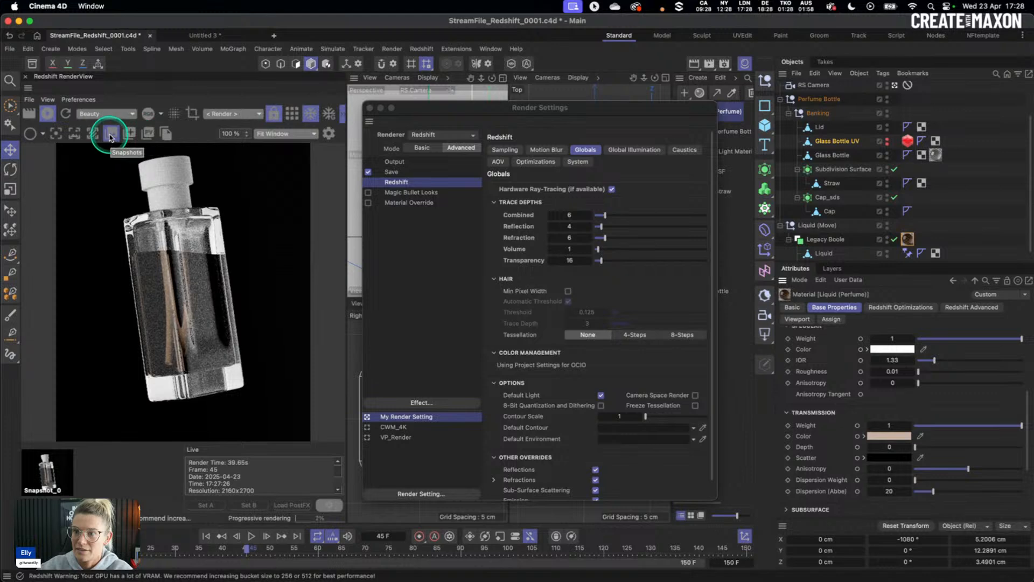
Step: Hide the stored render snapshots and save the scene file
left_click(112, 135)
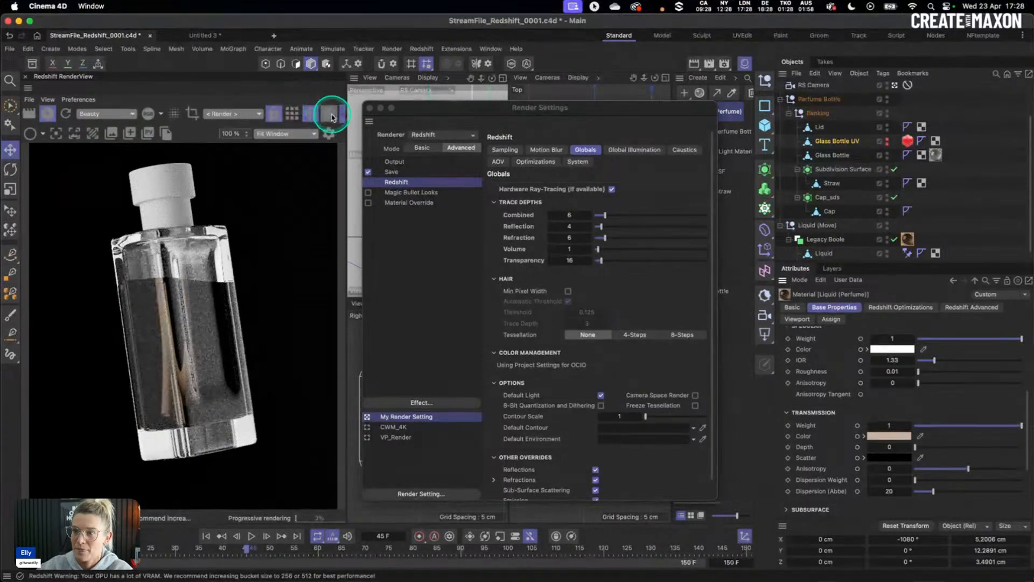
key("super+s")
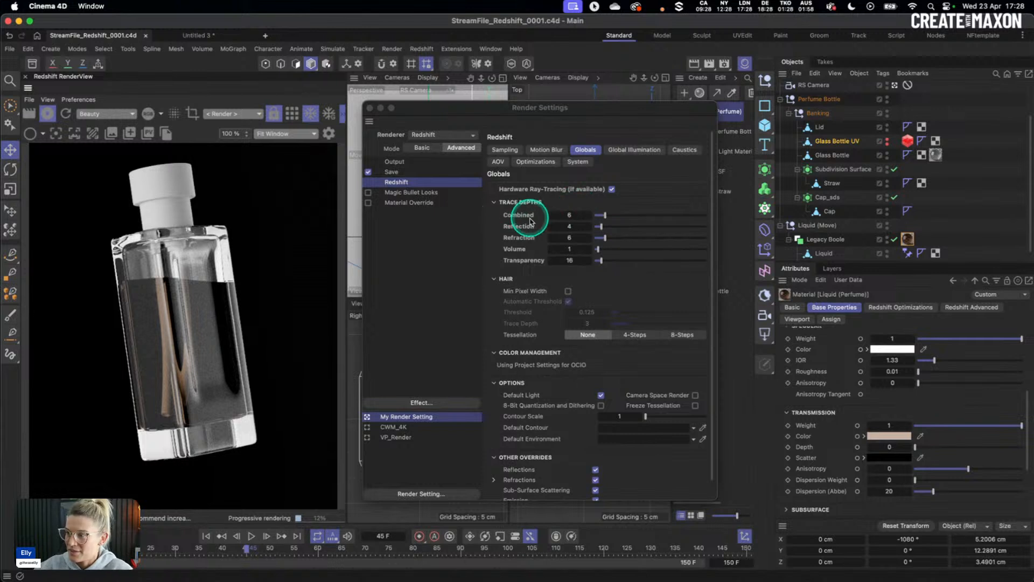
Step: Drop the combined trace depth to 0, and raise it gradually to 10 to compare its effect on the bottle render
left_click(596, 215)
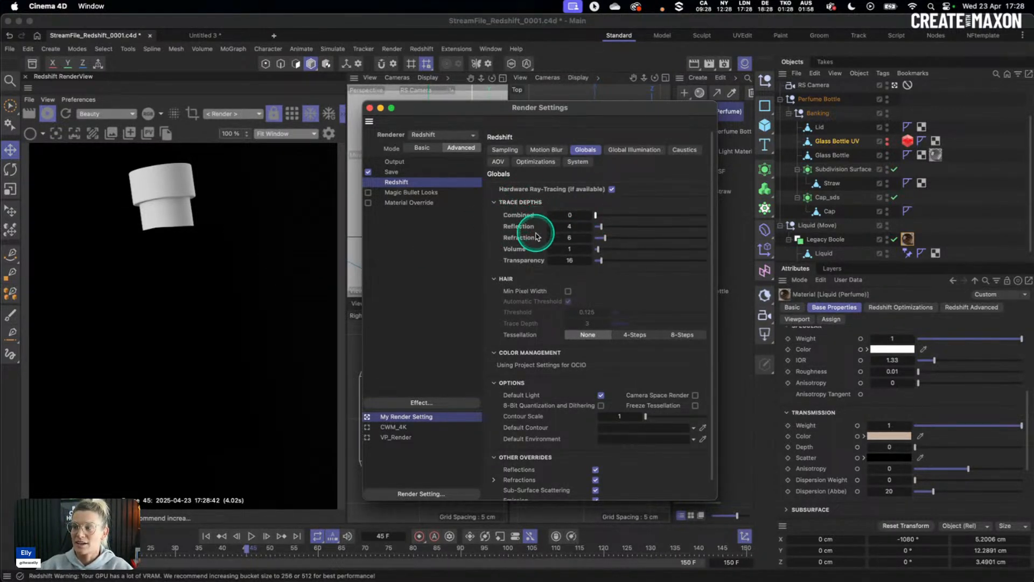
mouse_move(602, 226)
left_mouse_down()
mouse_move(611, 230)
mouse_move(602, 232)
left_mouse_up()
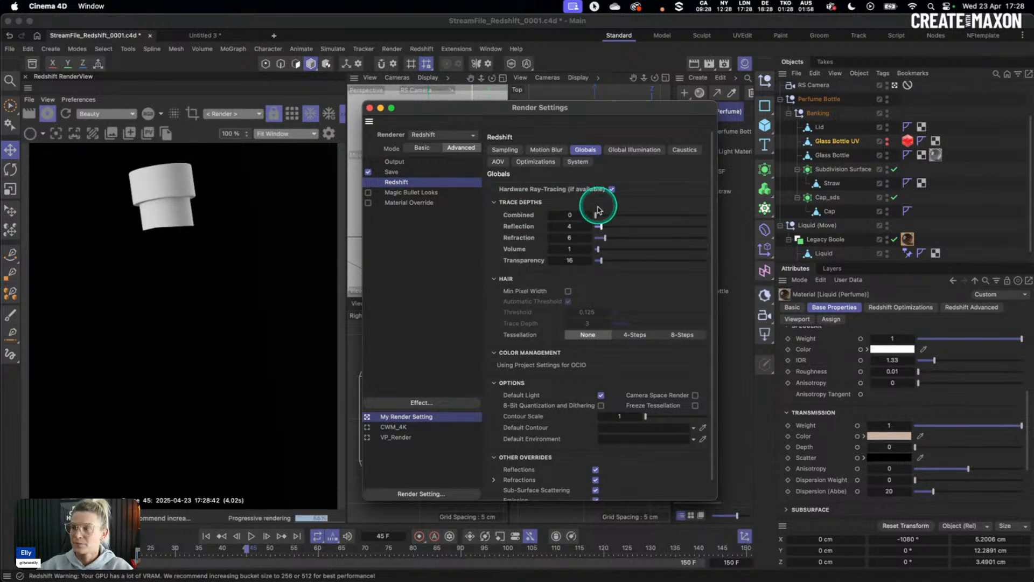
left_click_drag(595, 215, 597, 214)
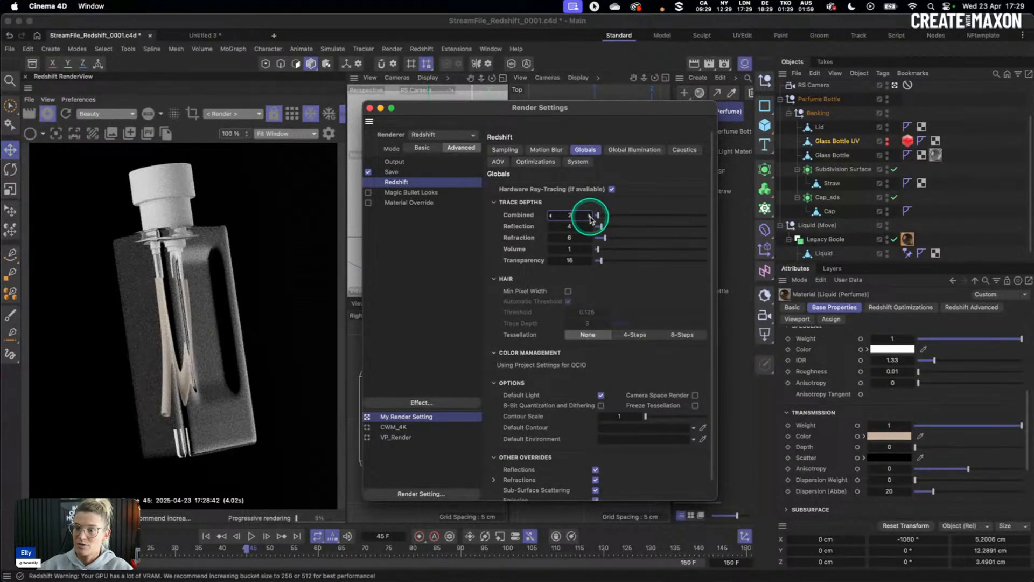
left_click(590, 217)
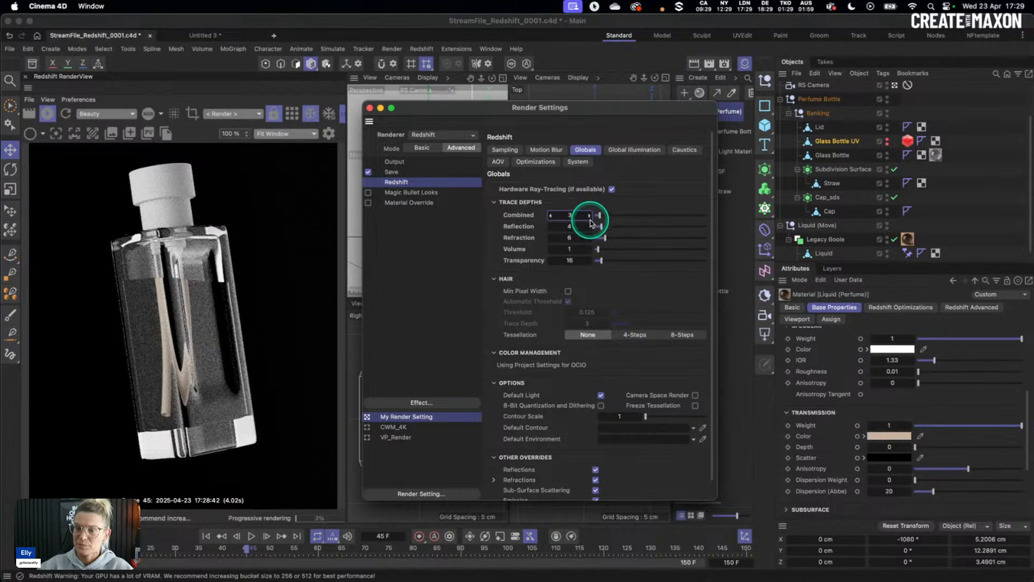
left_click(589, 217)
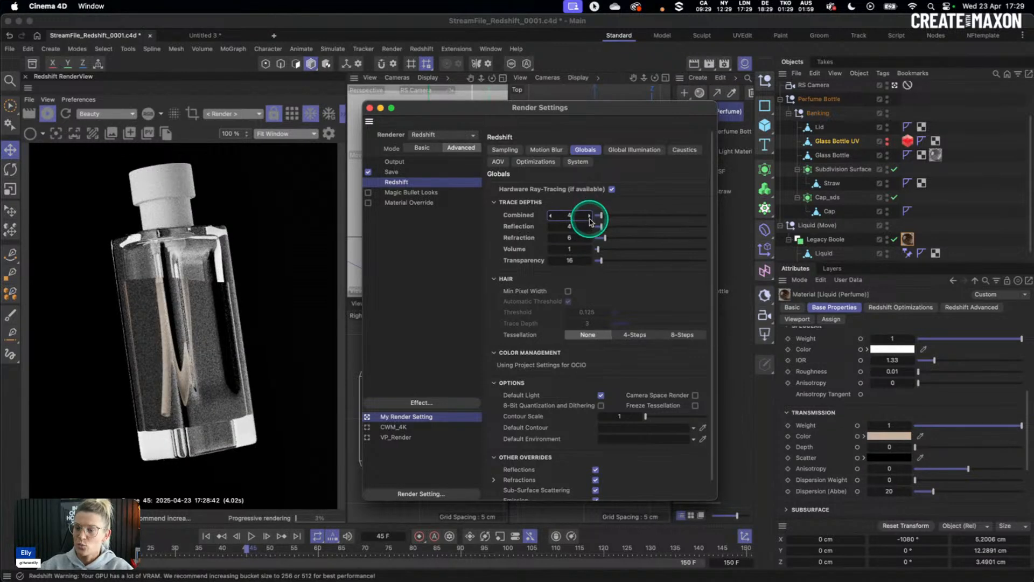
left_click(590, 217)
left_click(590, 217)
left_click(590, 217)
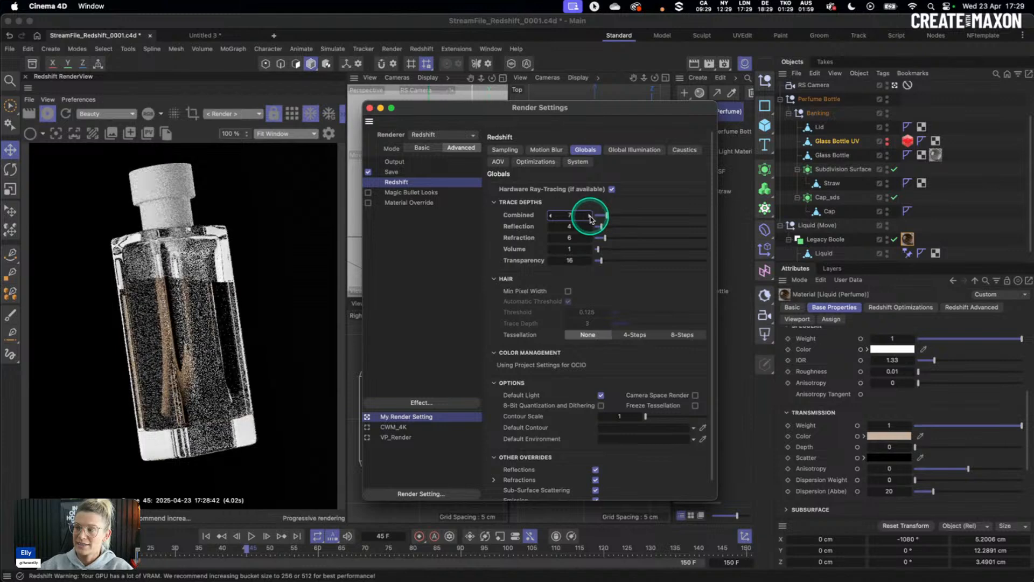
left_click(590, 217)
left_click(589, 218)
left_click(590, 217)
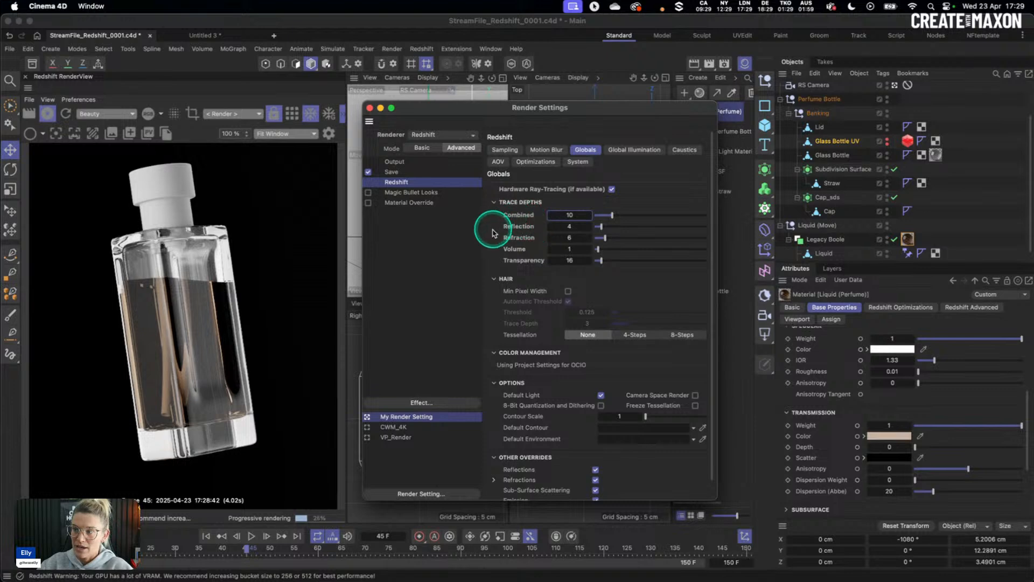
Step: Set the refraction trace depth to 8 and the combined trace depth to 56
left_click(590, 239)
left_click(591, 239)
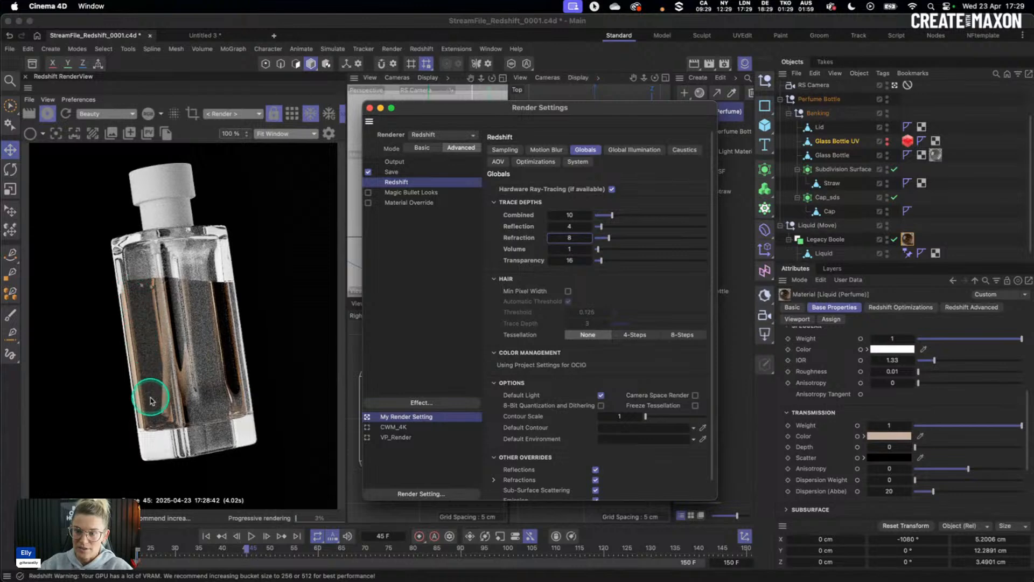
mouse_move(583, 214)
left_mouse_down()
mouse_move(619, 212)
mouse_move(640, 230)
left_mouse_up()
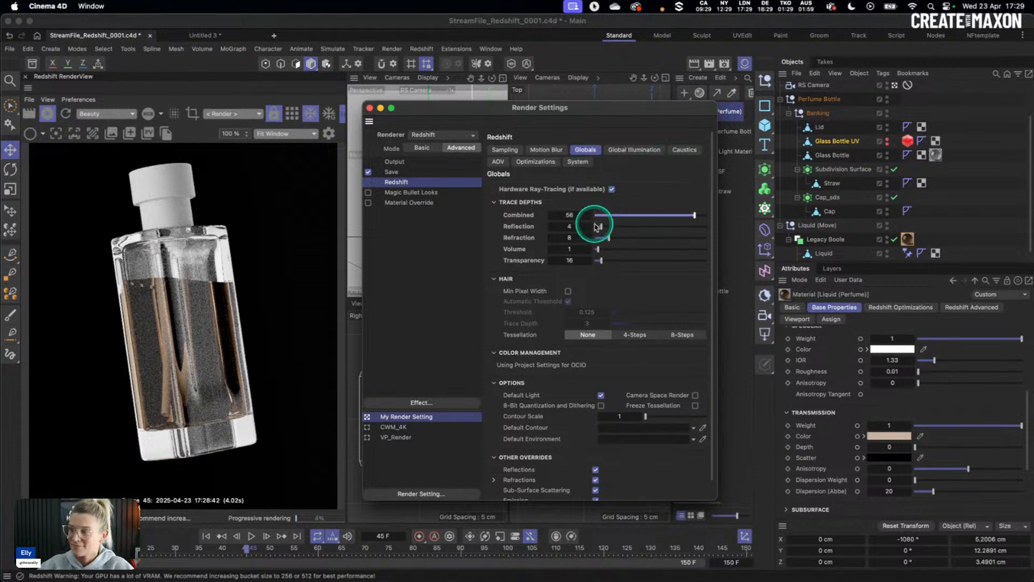
Step: Raise the refraction trace depth to 16 so more light passes through the glass and liquid
left_click(589, 240)
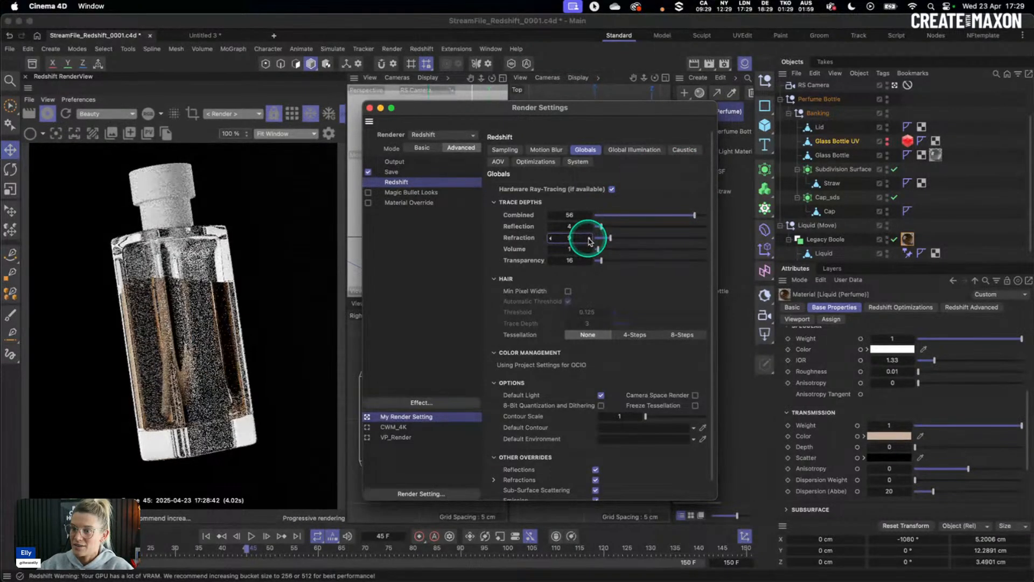
left_click(589, 239)
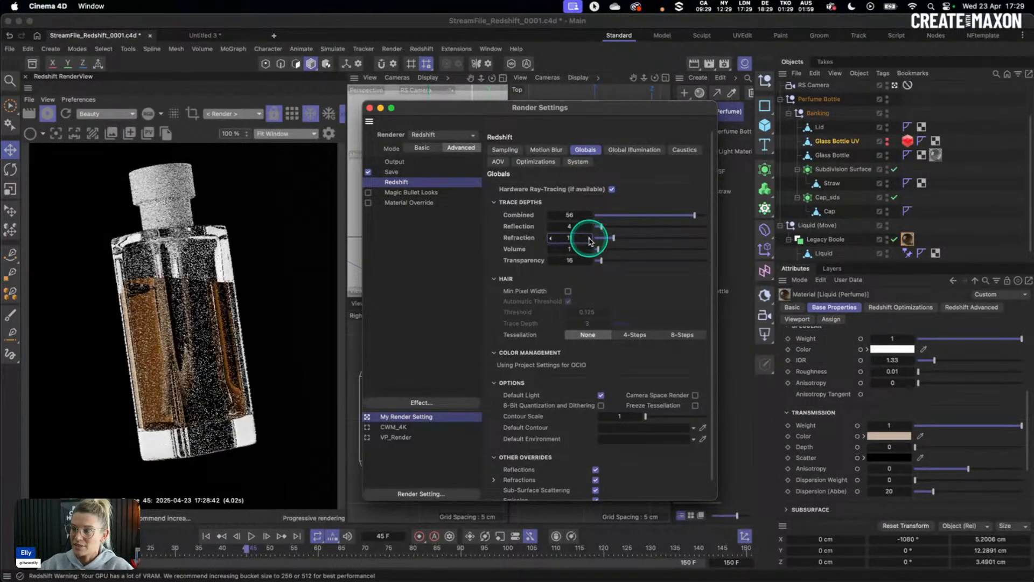
left_click(589, 239)
left_click(591, 239)
left_click(590, 239)
left_click(590, 239)
left_click(590, 240)
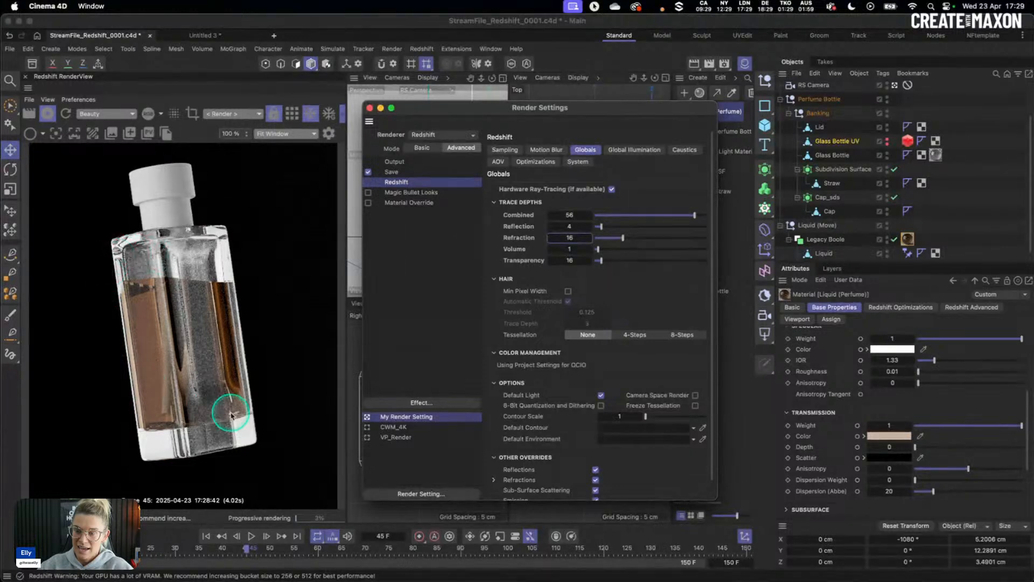
Step: Raise the reflection trace depth to 8
left_click(590, 227)
left_click(590, 227)
left_click(590, 226)
left_click(590, 227)
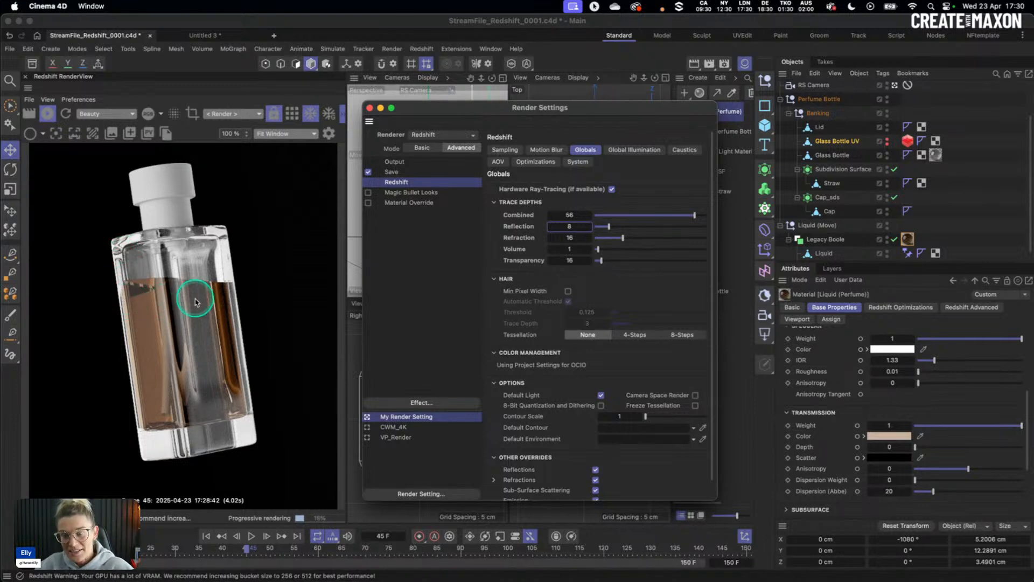
Step: Assign the Cap, Plastic Straw and Lid materials to the matching Cap, Straw and Lid objects
left_click_drag(645, 111, 558, 368)
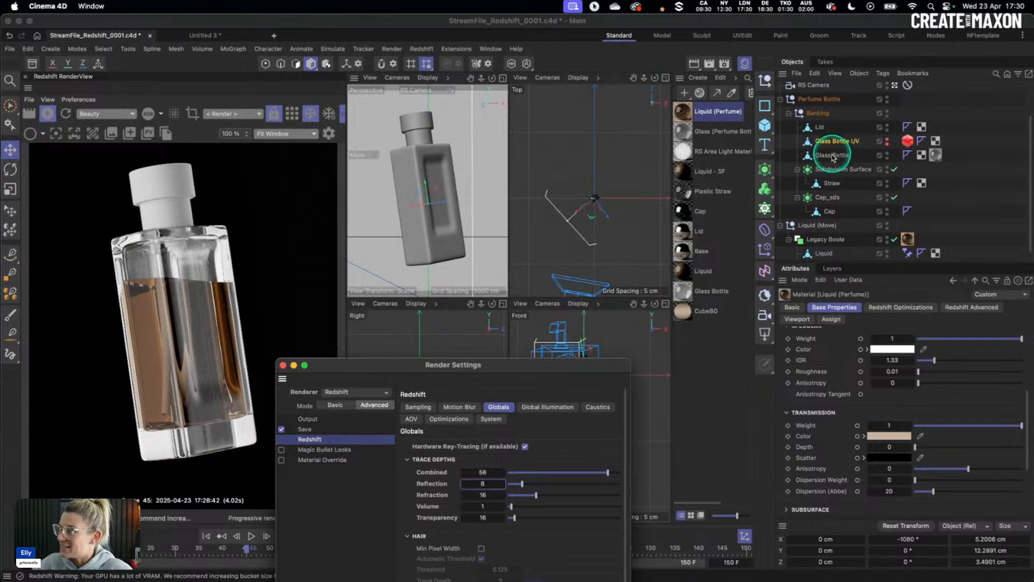
left_click_drag(684, 210, 826, 211)
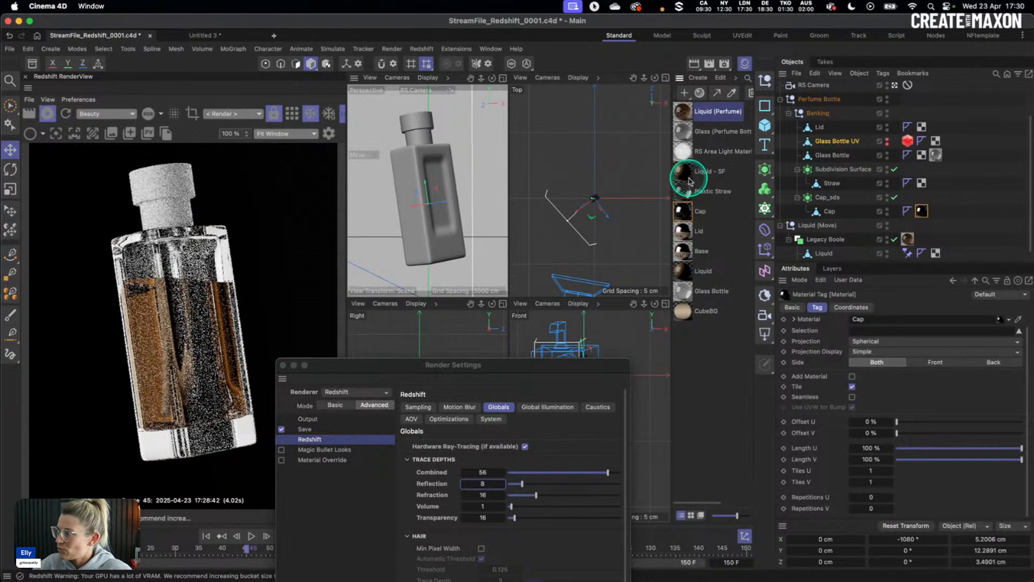
left_click_drag(683, 192, 833, 183)
left_click_drag(683, 230, 823, 136)
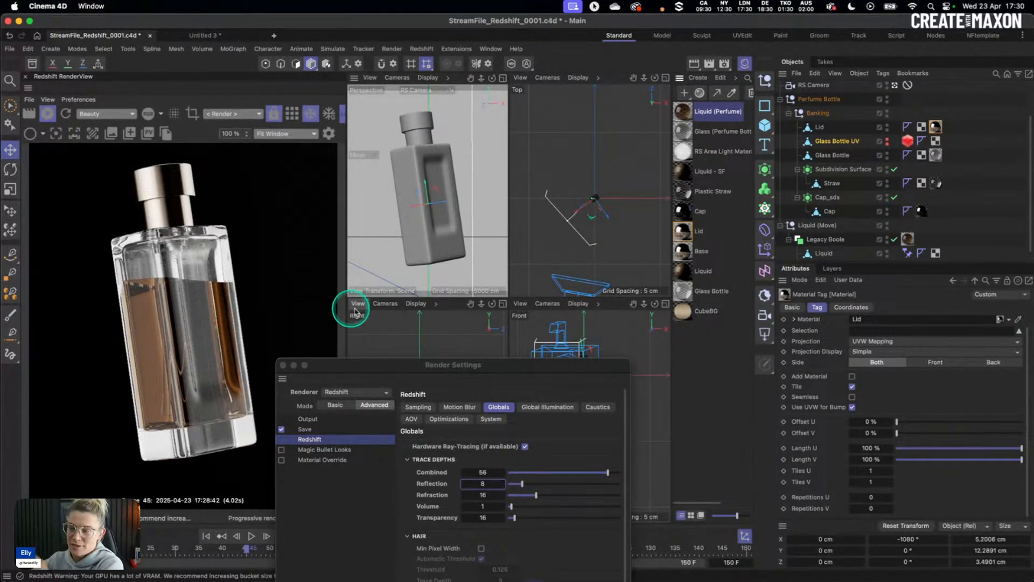
Step: Lower the combined trace depth to 3 and set the refraction trace depth to 18
left_click_drag(469, 365, 563, 124)
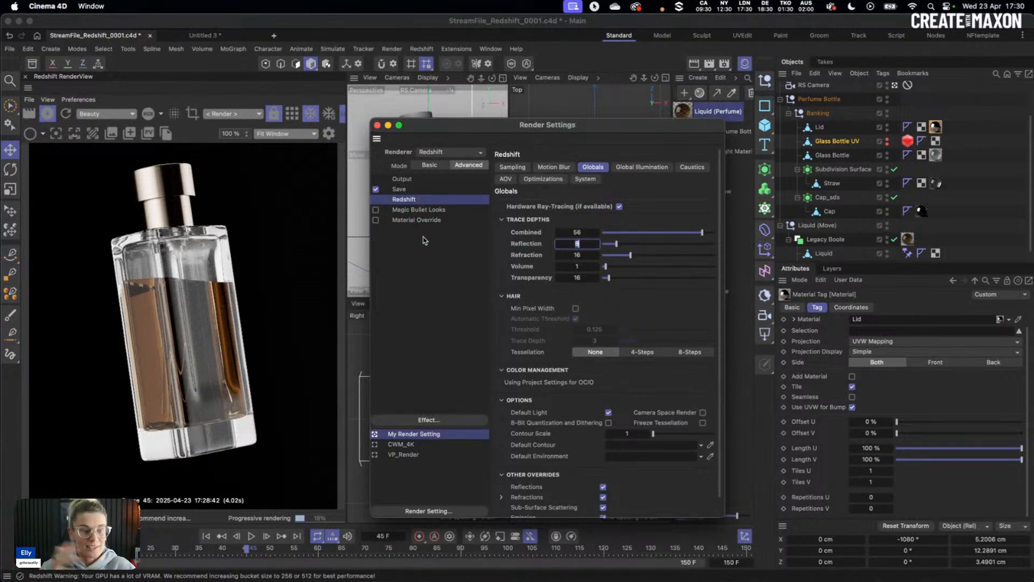
left_click(606, 232)
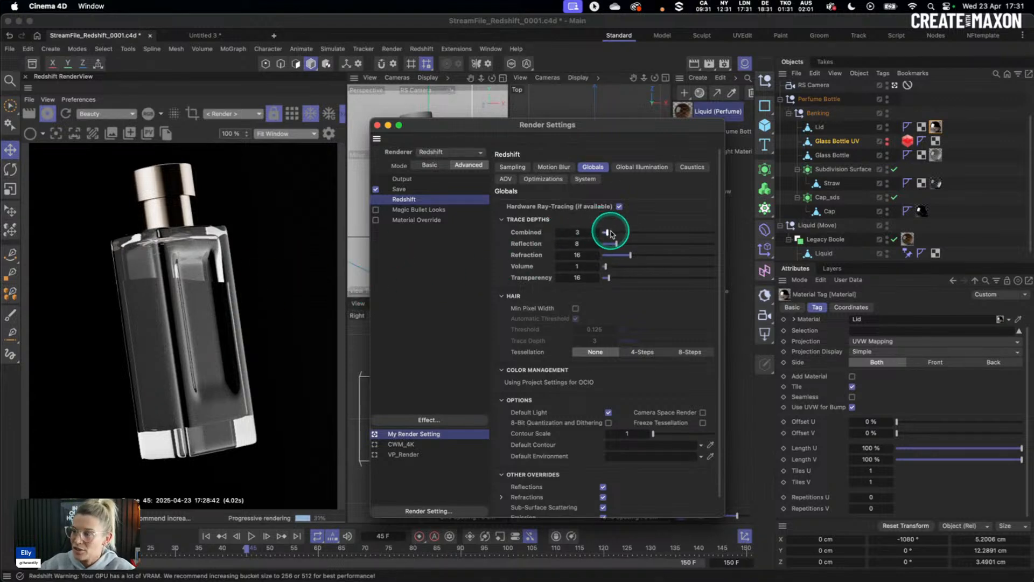
double_click(597, 256)
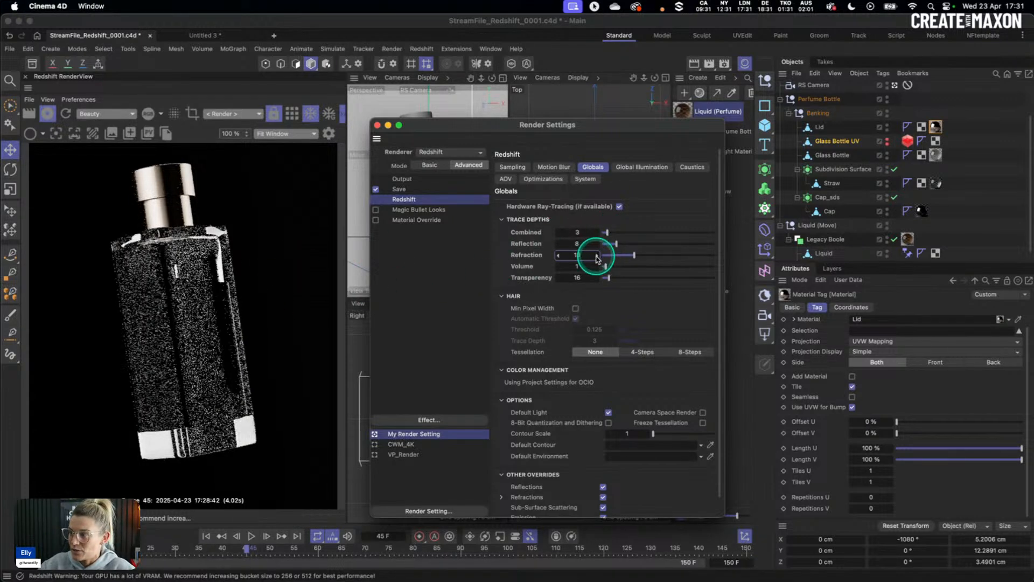
Step: Raise the combined trace depth to 20 and close the render settings
left_click_drag(607, 233, 623, 234)
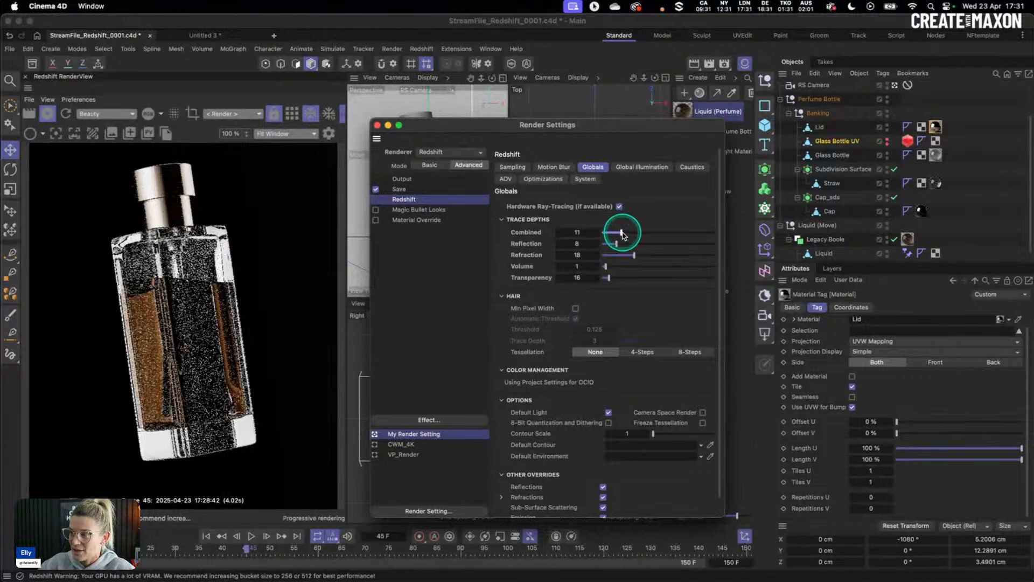
left_click(597, 236)
left_click(598, 236)
left_click(597, 236)
left_click(597, 236)
left_click(597, 236)
left_click(598, 236)
left_click(416, 231)
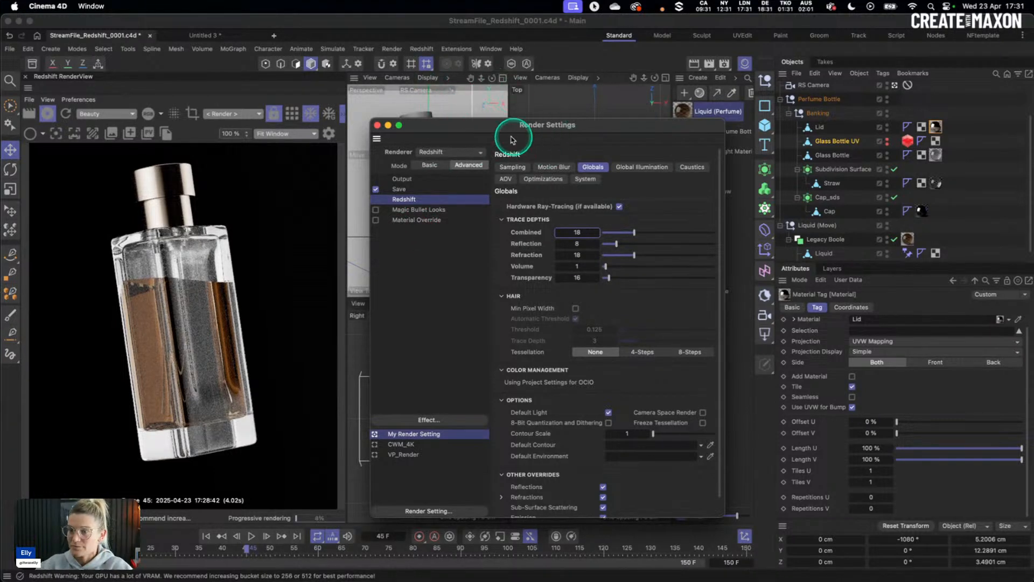
left_click(598, 236)
left_click(597, 236)
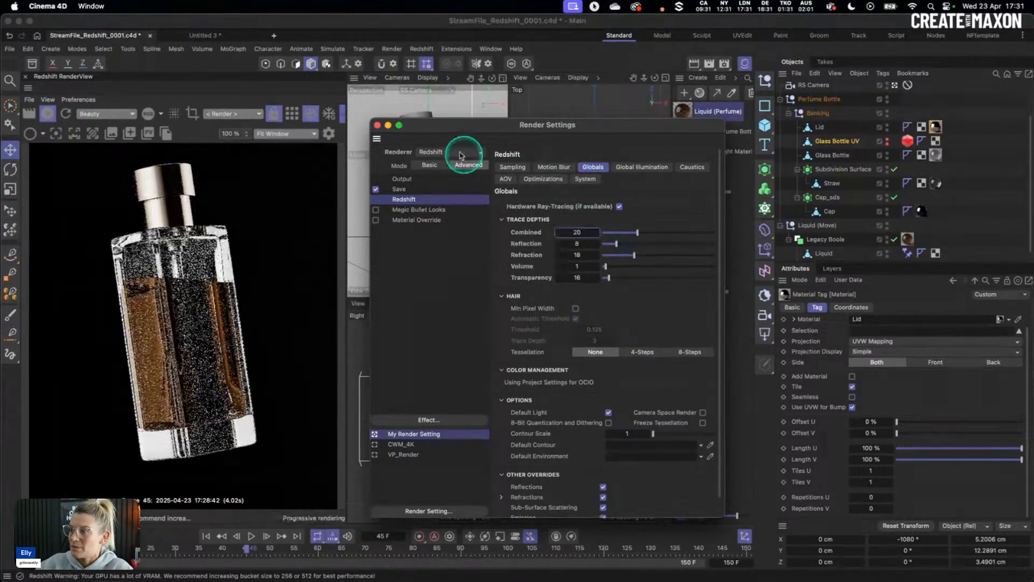
left_click(377, 125)
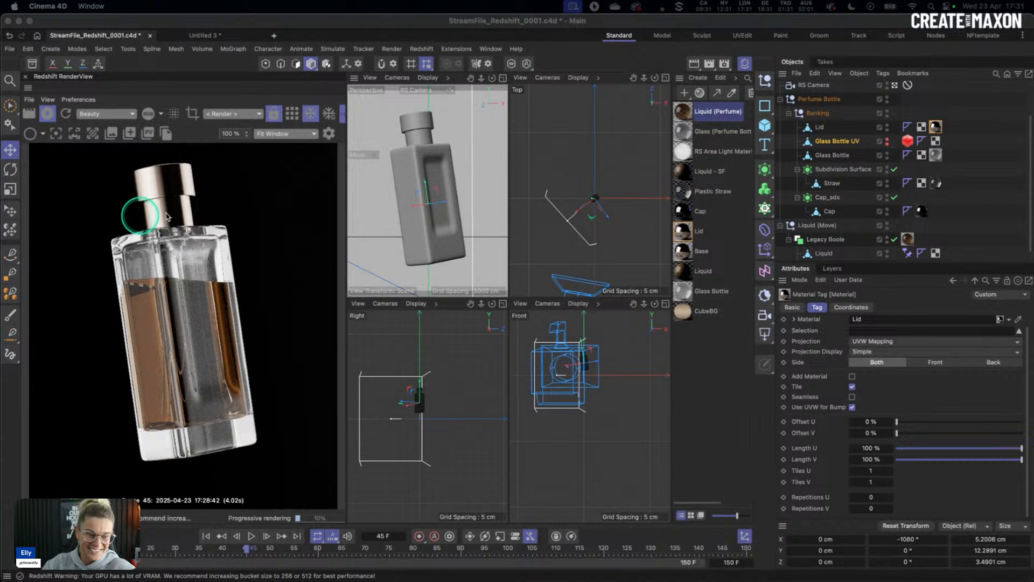
Step: Copy the Liquid (Perfume) material's beige transmission color to its transmission scatter color
left_click(683, 111)
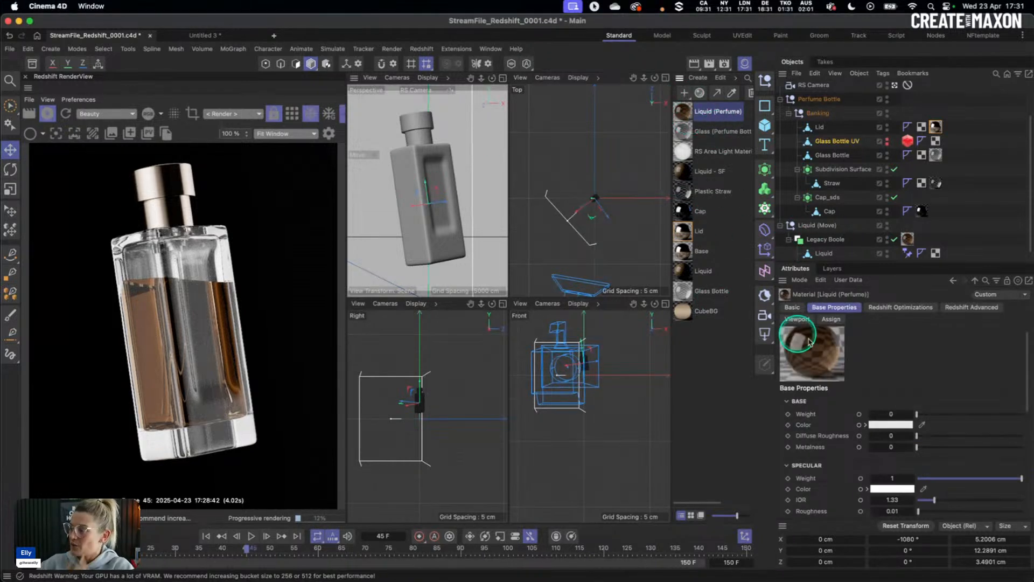
scroll(824, 366, "down", 5)
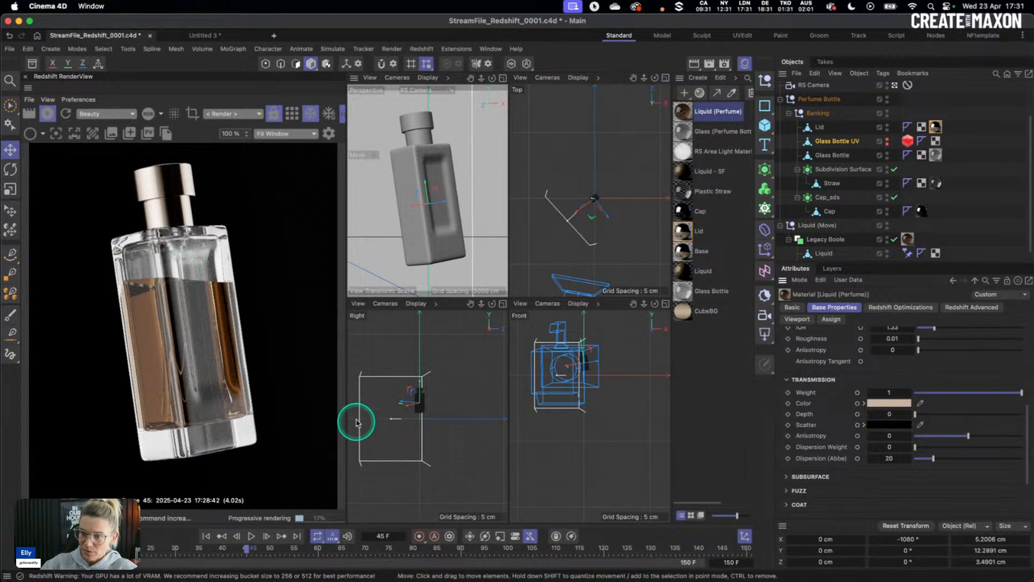
left_click_drag(892, 418, 892, 424)
Step: Set the Liquid (Perfume) material's transmission depth to 2
double_click(892, 414)
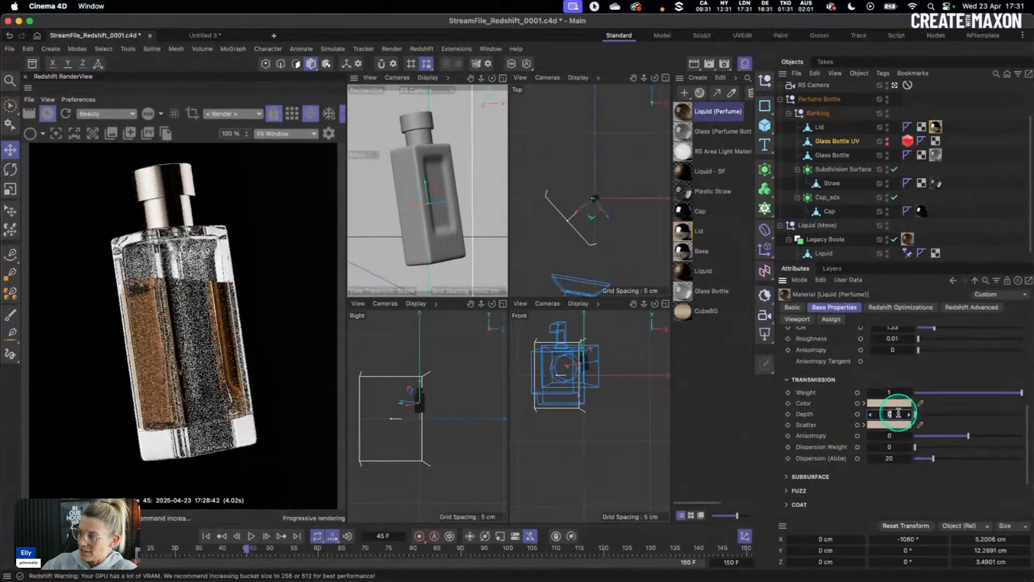
type("3")
key("Return")
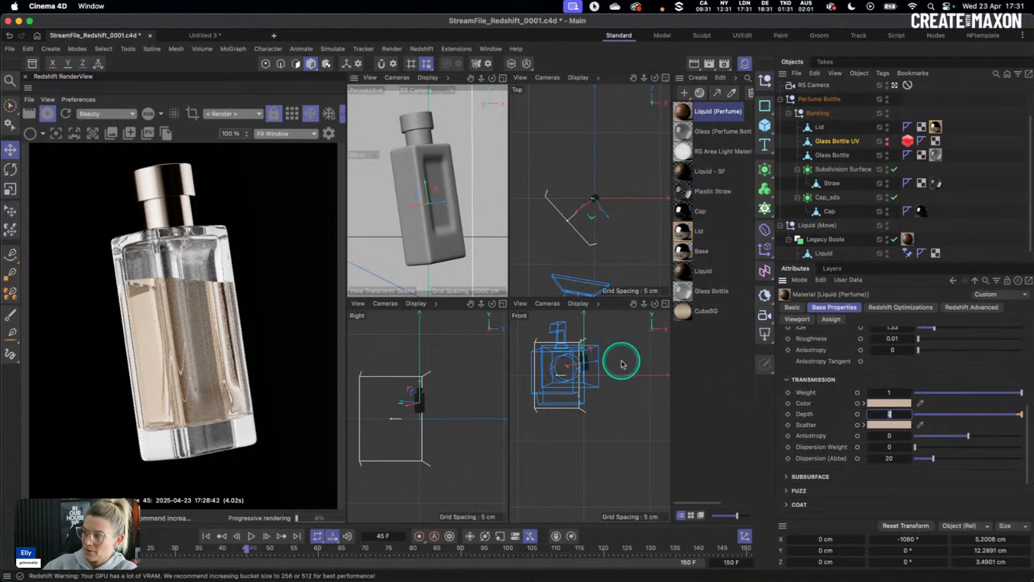
key("Return")
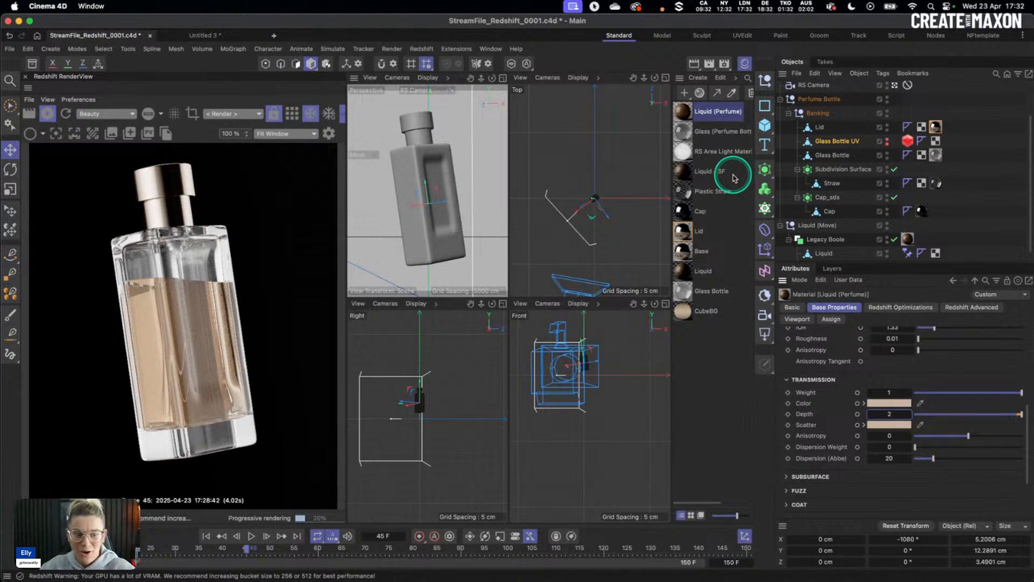
Step: Rotate the RS Dome Light to about -56.2°, -17.4° and -7° to change the reflections on the bottle
scroll(829, 134, "up", 3)
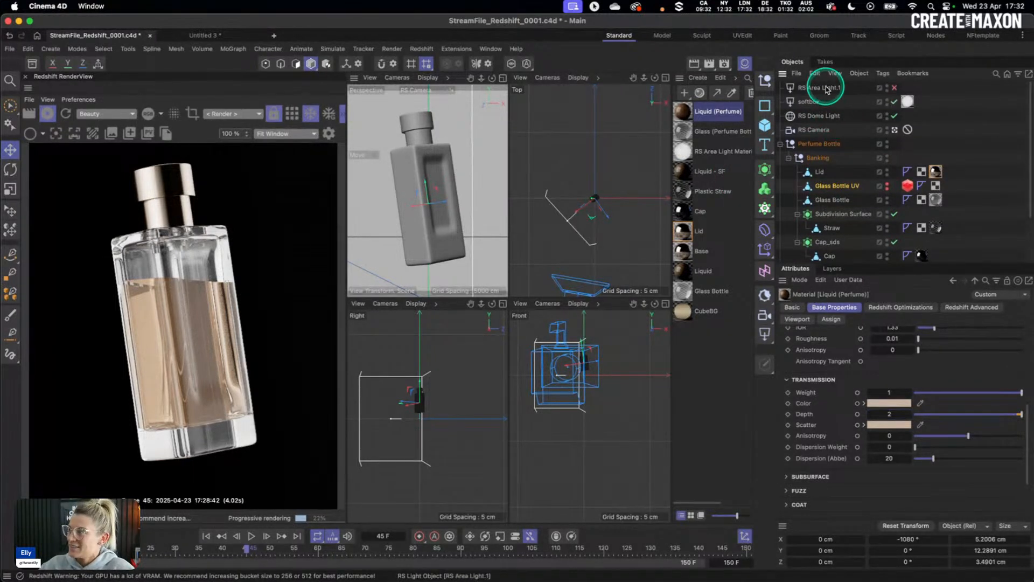
left_click(819, 116)
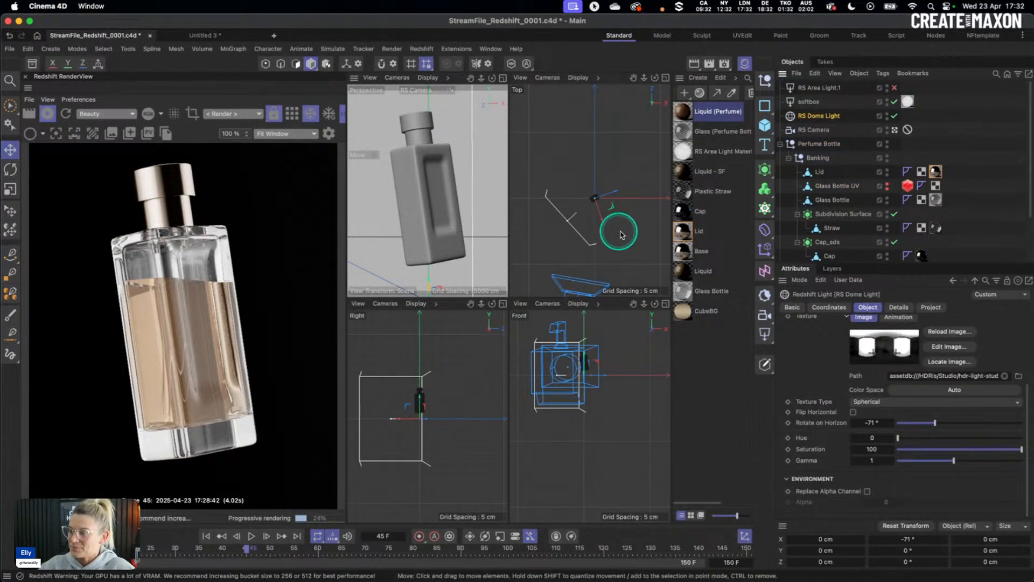
key("r")
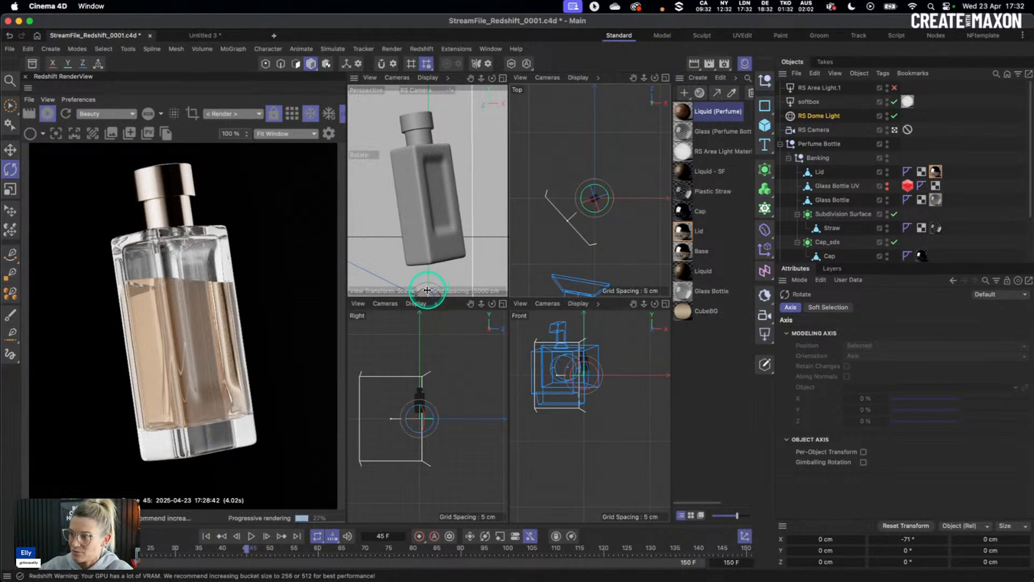
left_click_drag(424, 295, 431, 293)
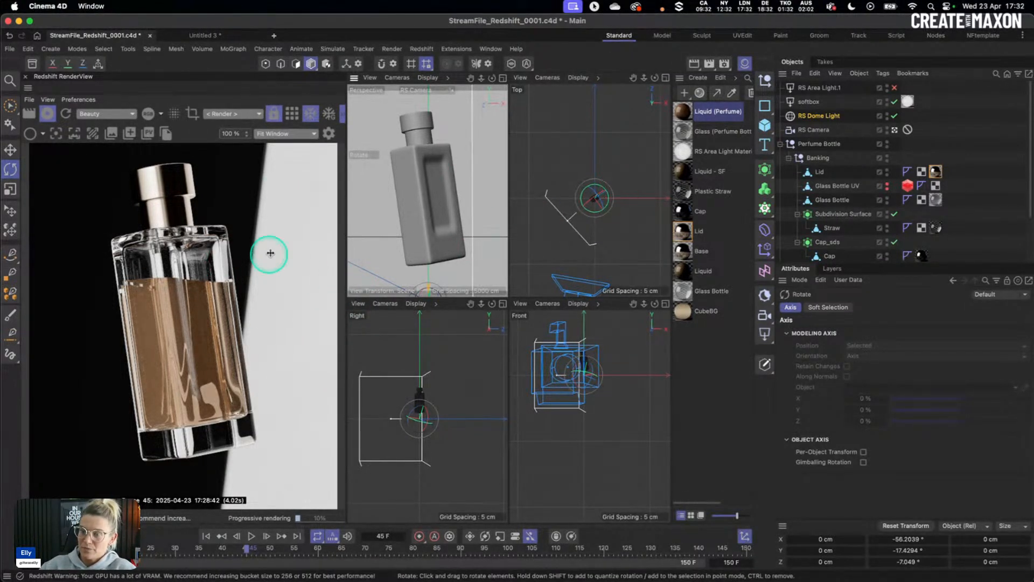
Step: Compare the specular and transmission settings of the Glass (Perfume Bottle) and Liquid (Perfume) materials
left_click(722, 131)
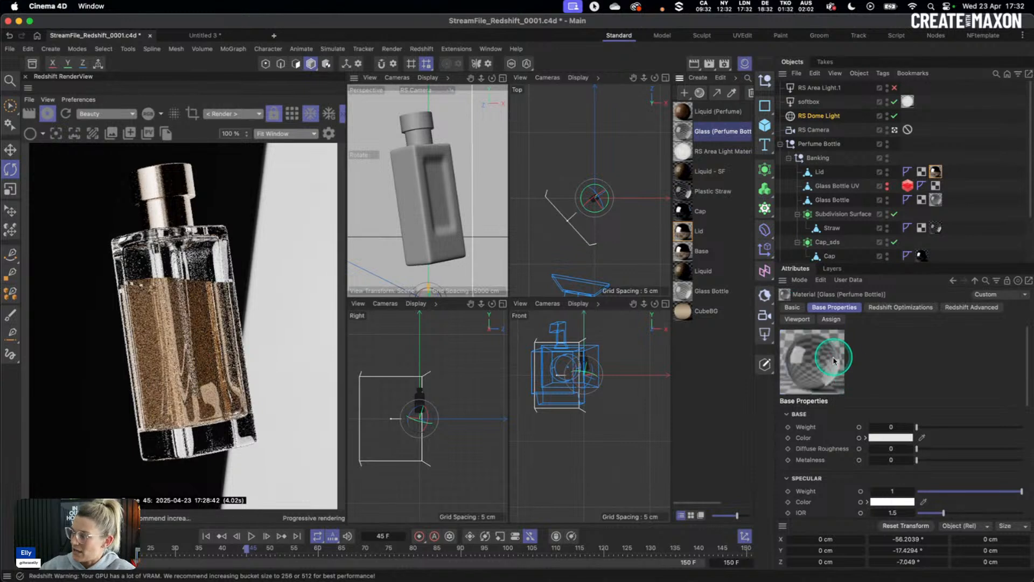
scroll(843, 372, "down", 5)
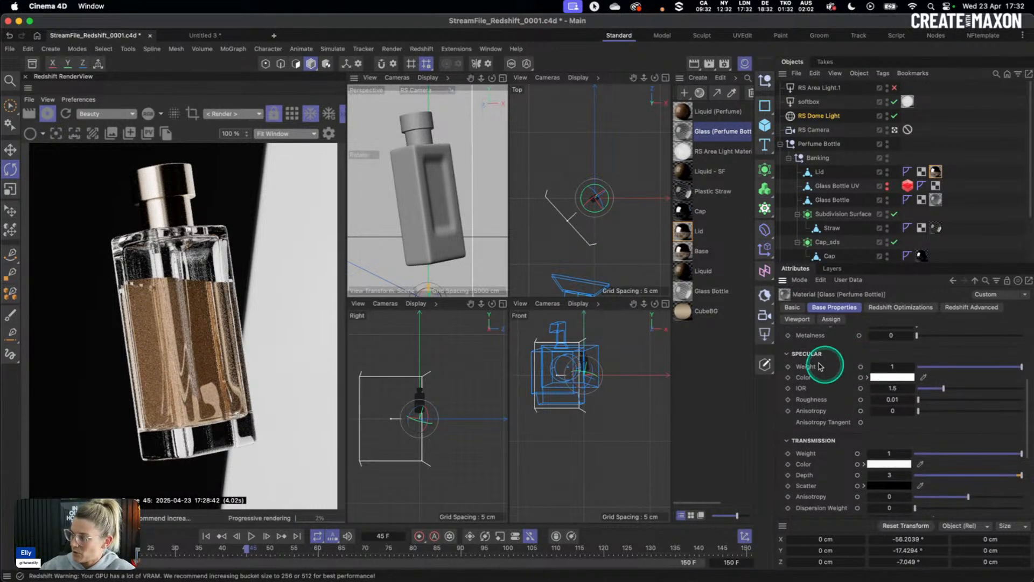
scroll(840, 414, "down", 1)
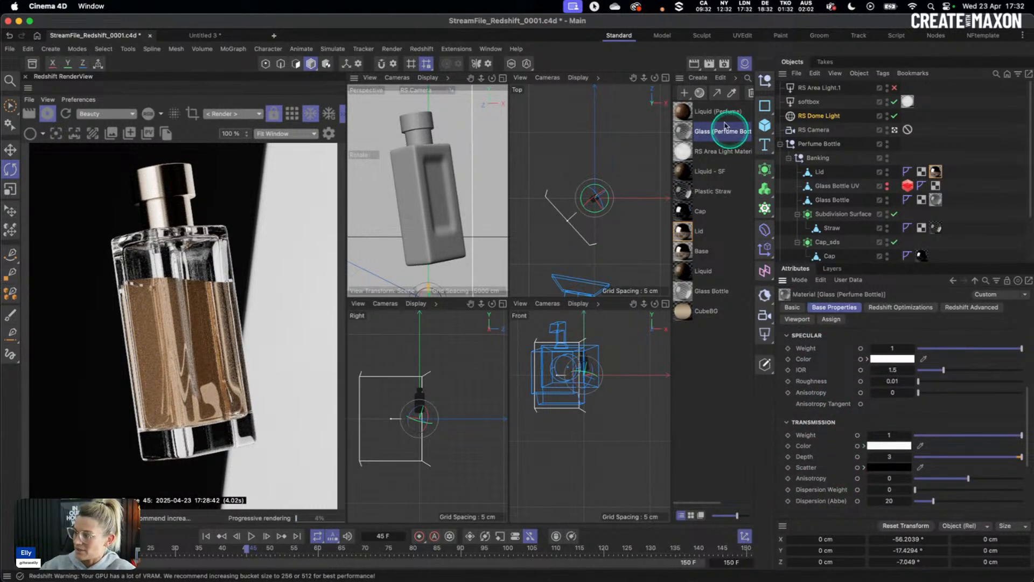
left_click(683, 112)
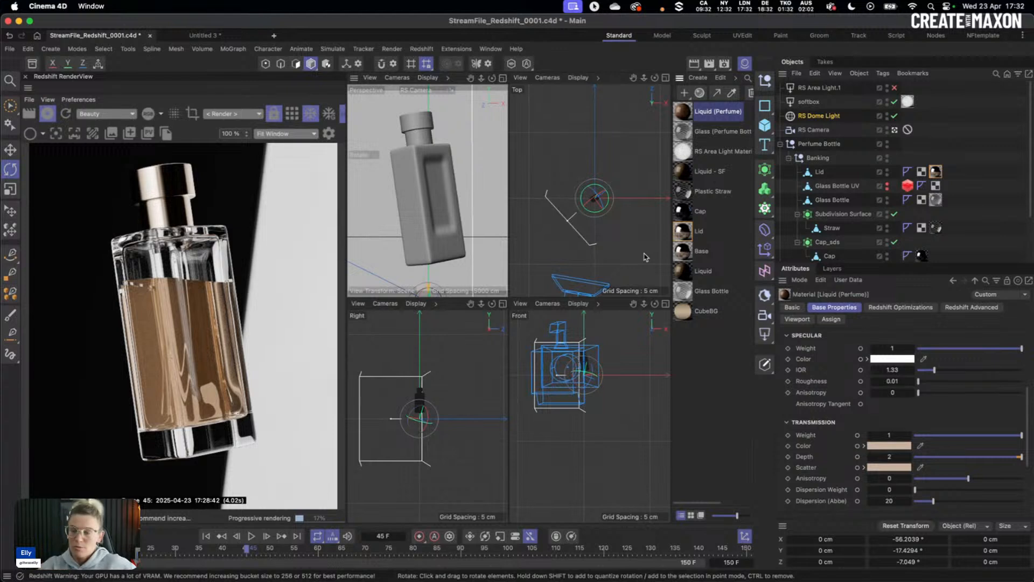
left_click(688, 138)
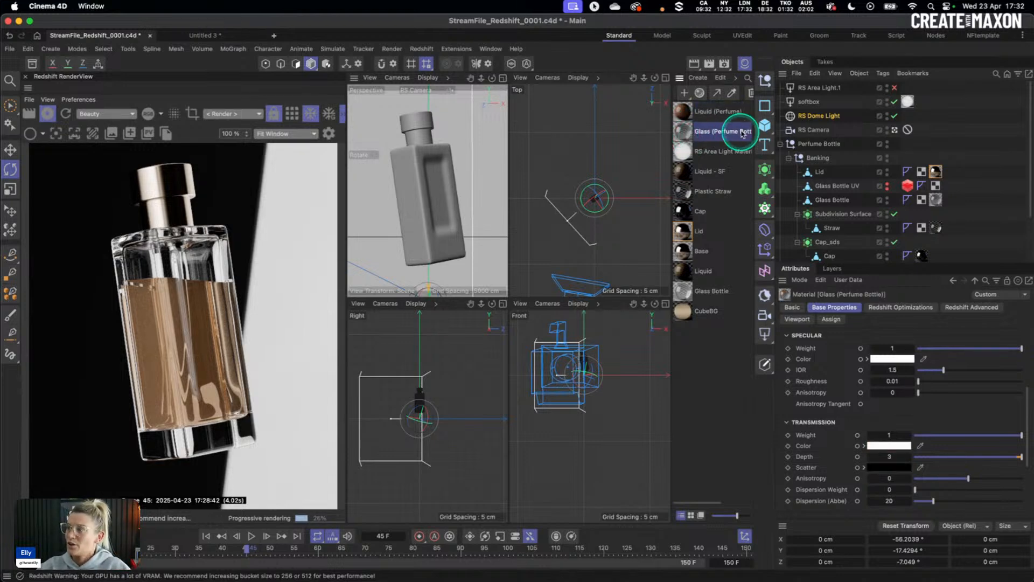
Step: Check the Glass (Perfume Bottle) material's trace depth overrides against the Redshift global trace depths, then close both windows
double_click(683, 137)
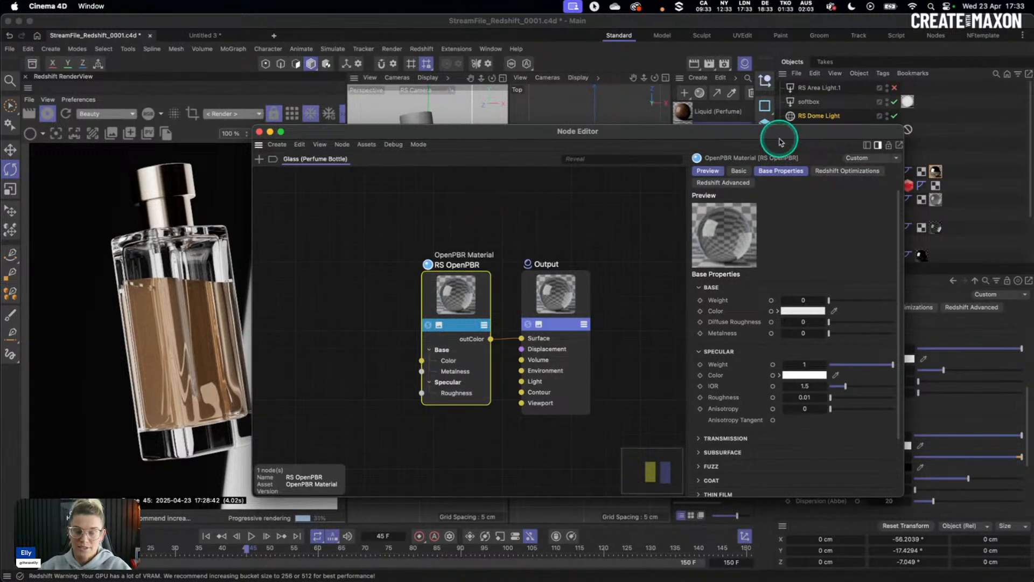
left_click(835, 172)
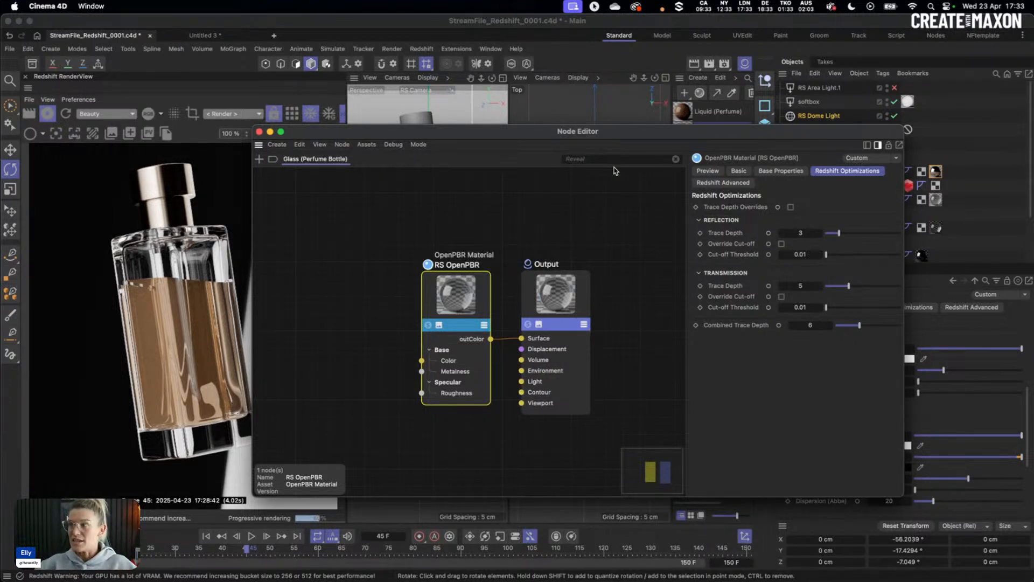
left_click(725, 63)
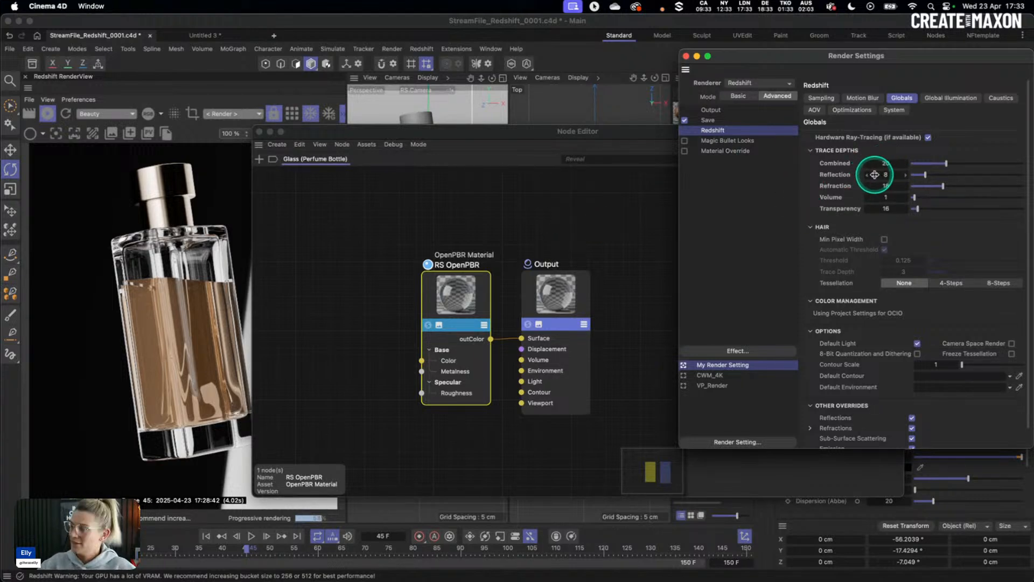
left_click_drag(608, 133, 413, 134)
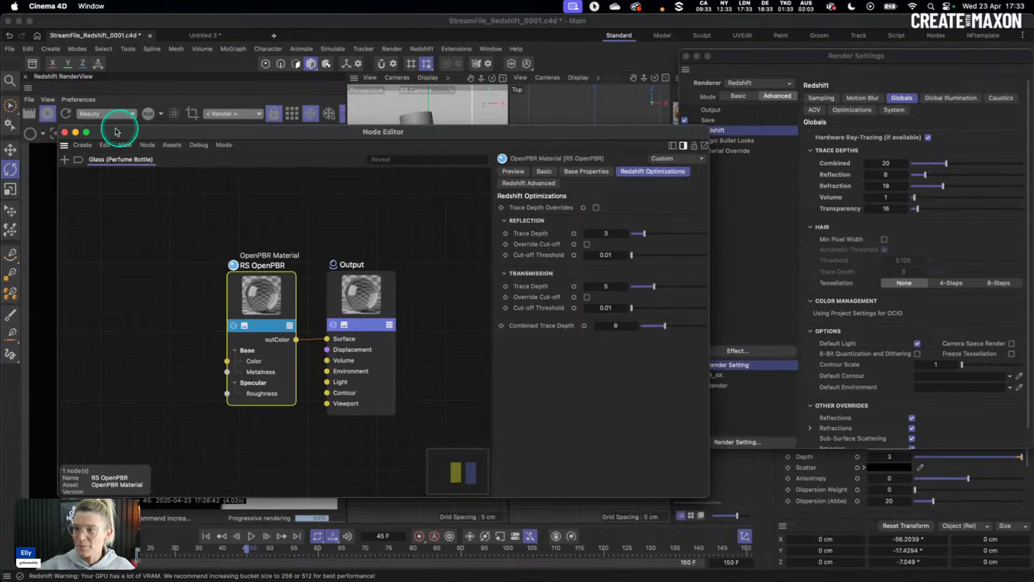
left_click(64, 132)
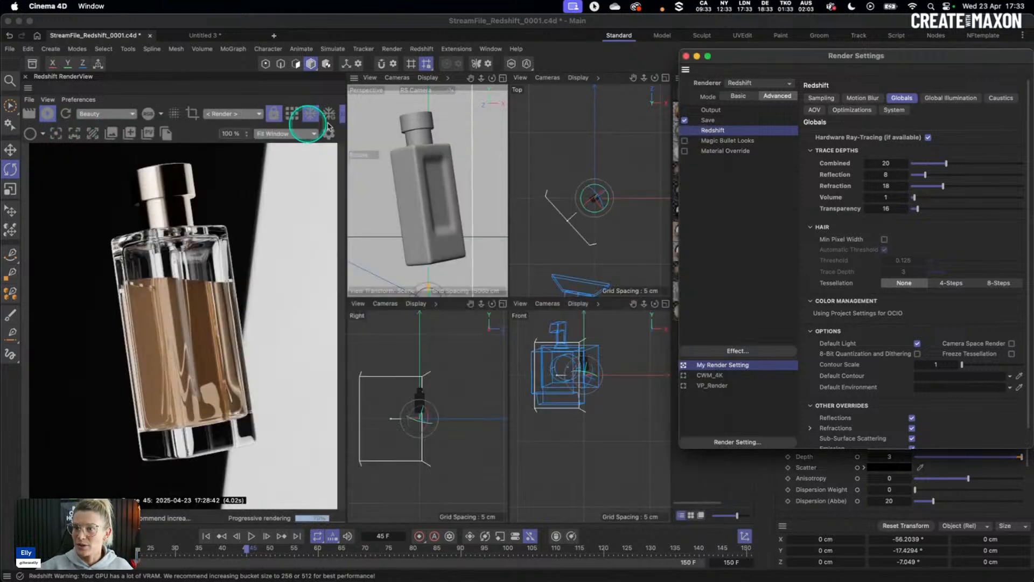
left_click(686, 56)
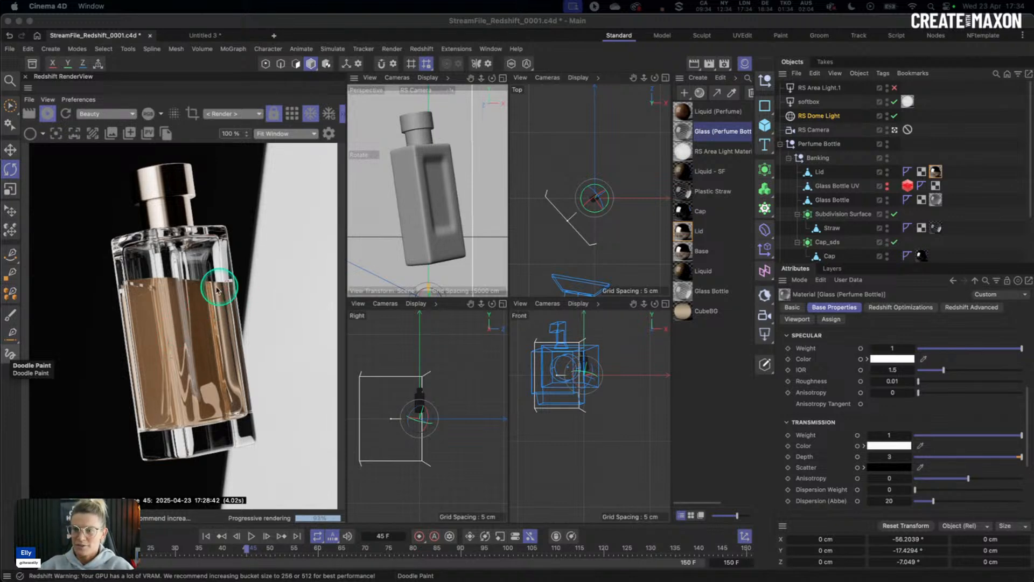
Step: Leave the RS Camera view and examine the liquid's surface line around the straw close up in the render
left_click(894, 129)
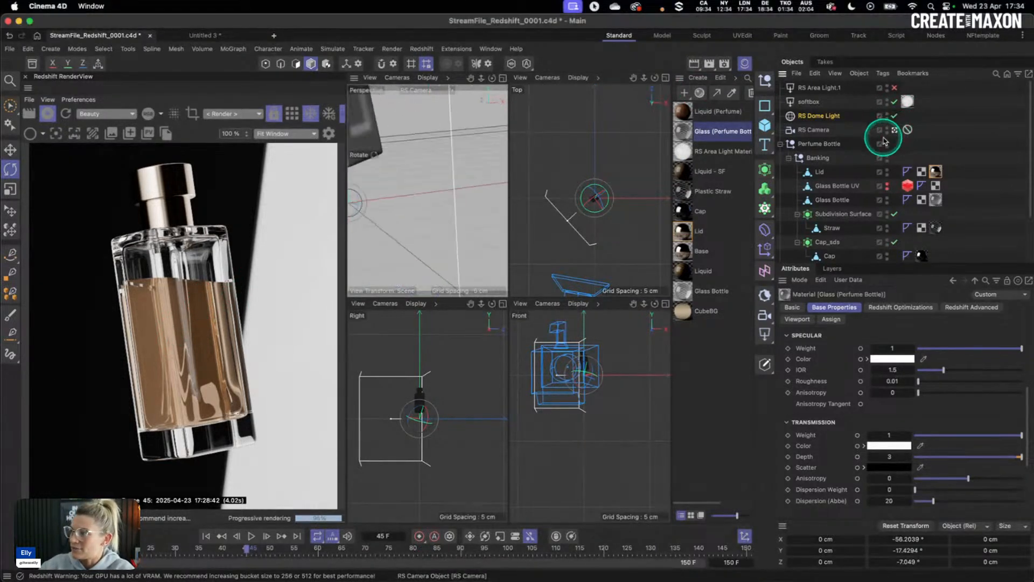
left_click(894, 130)
left_click_drag(474, 213, 445, 213, "alt")
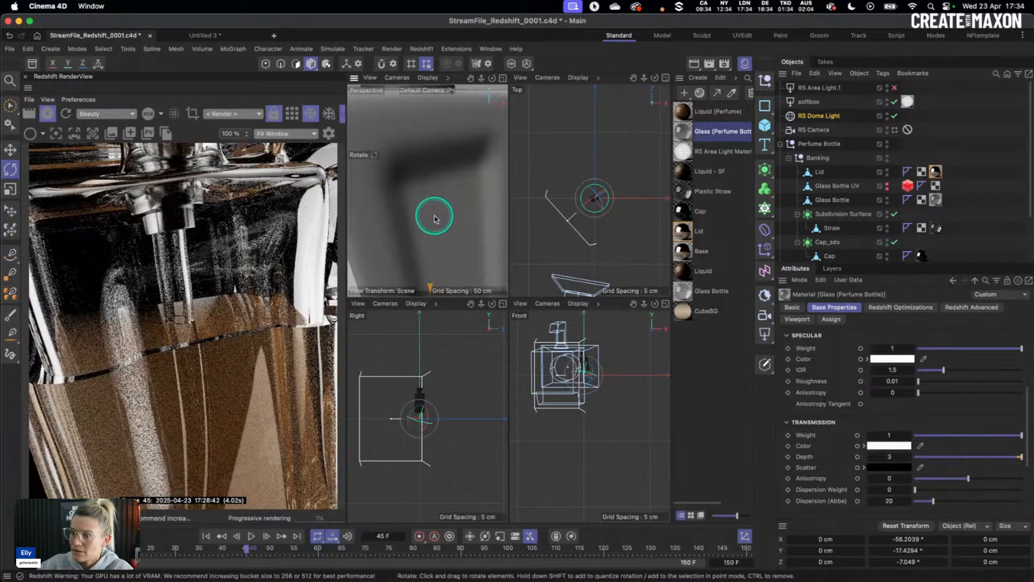
left_click_drag(434, 214, 439, 221)
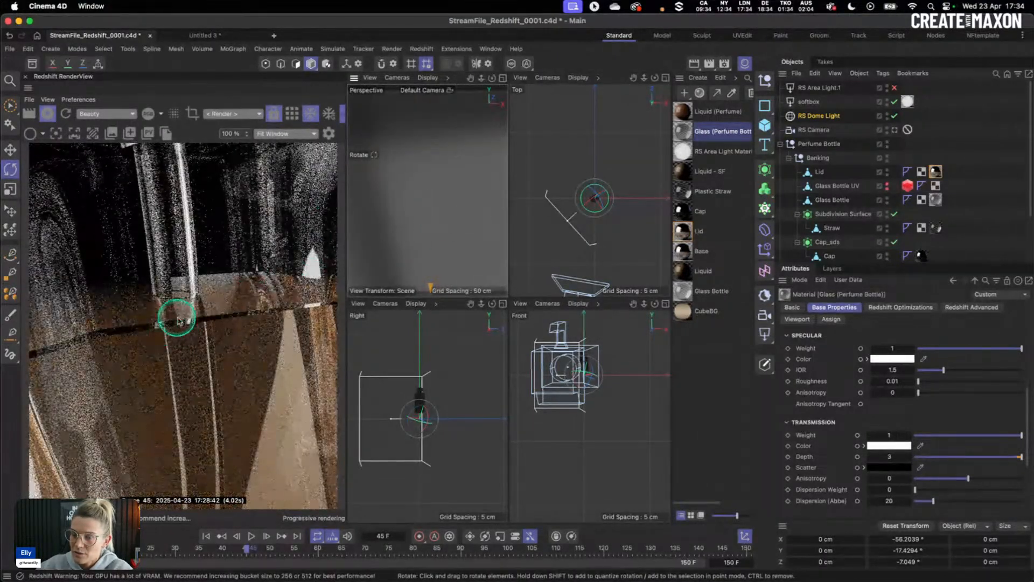
left_click_drag(431, 217, 506, 189)
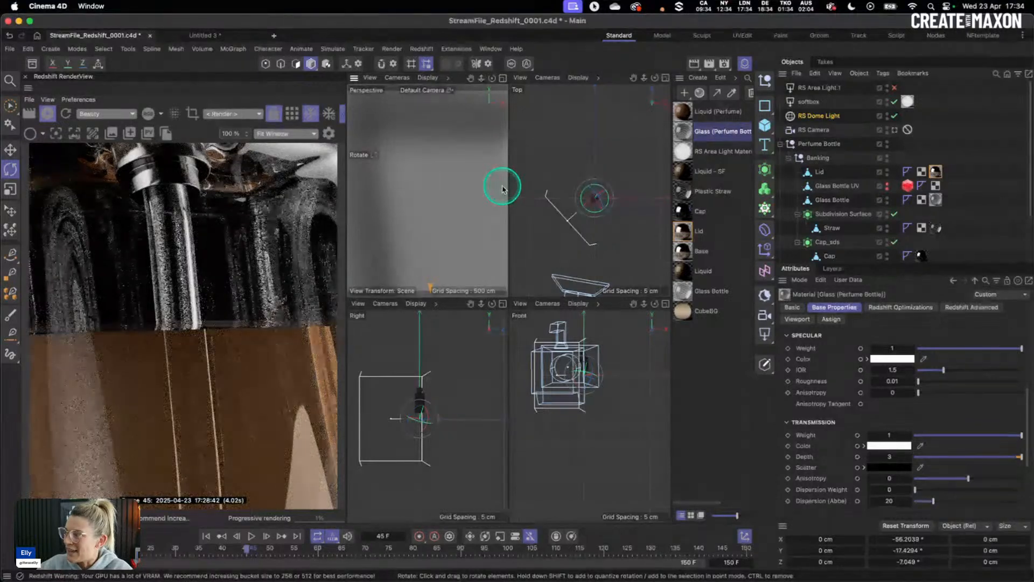
scroll(822, 173, "down", 4)
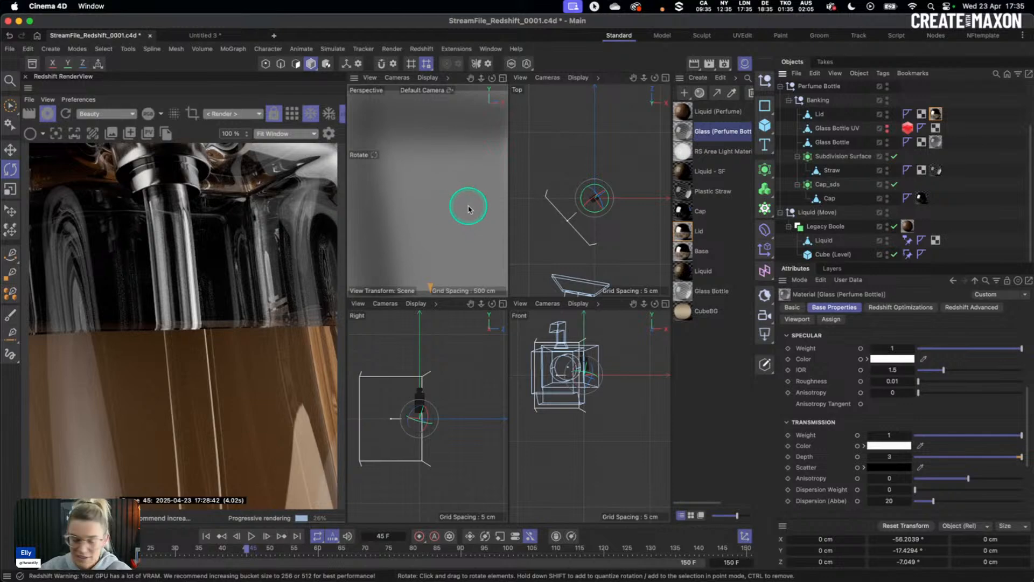
scroll(458, 224, "down", 10)
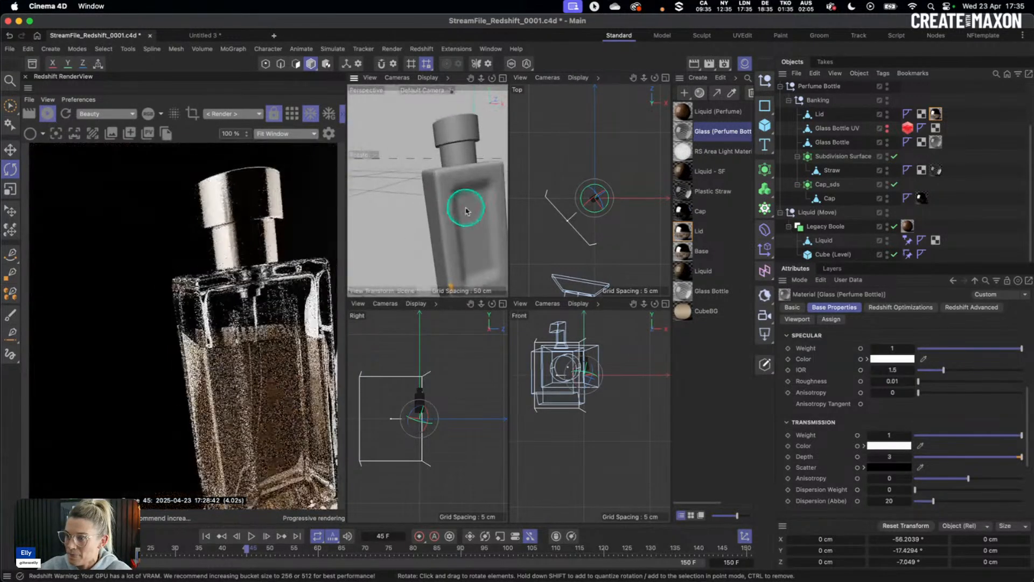
scroll(462, 202, "up", 6)
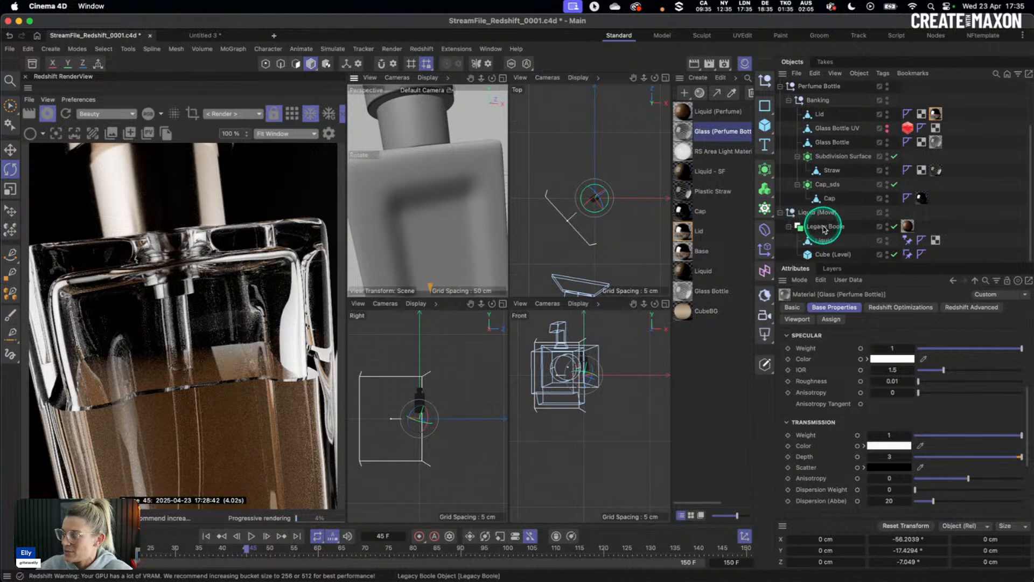
Step: Stop the live render and add a Select Facing node from the asset library above the Legacy Boole in the Liquid (Move) group
left_click(47, 114)
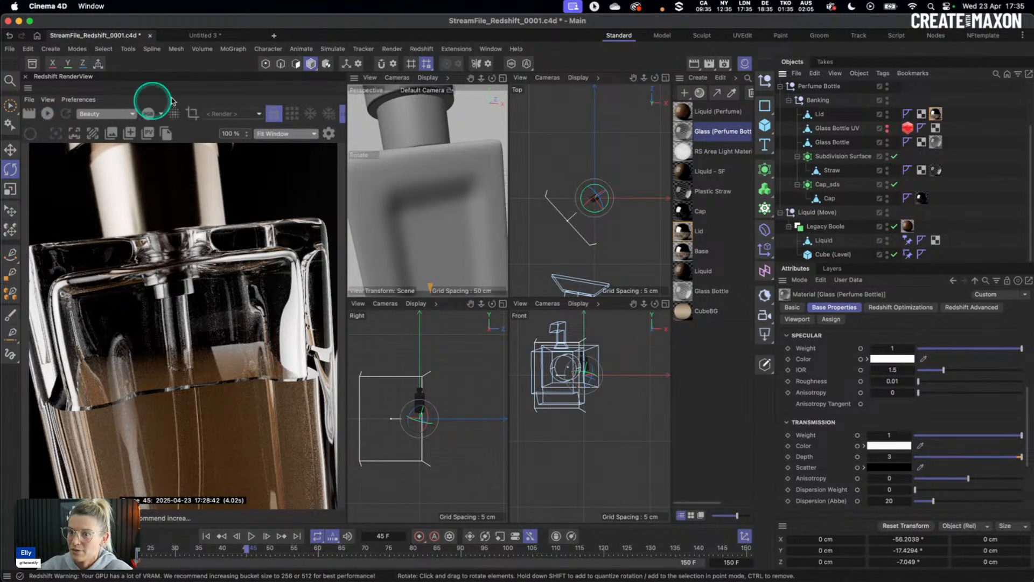
left_click(32, 63)
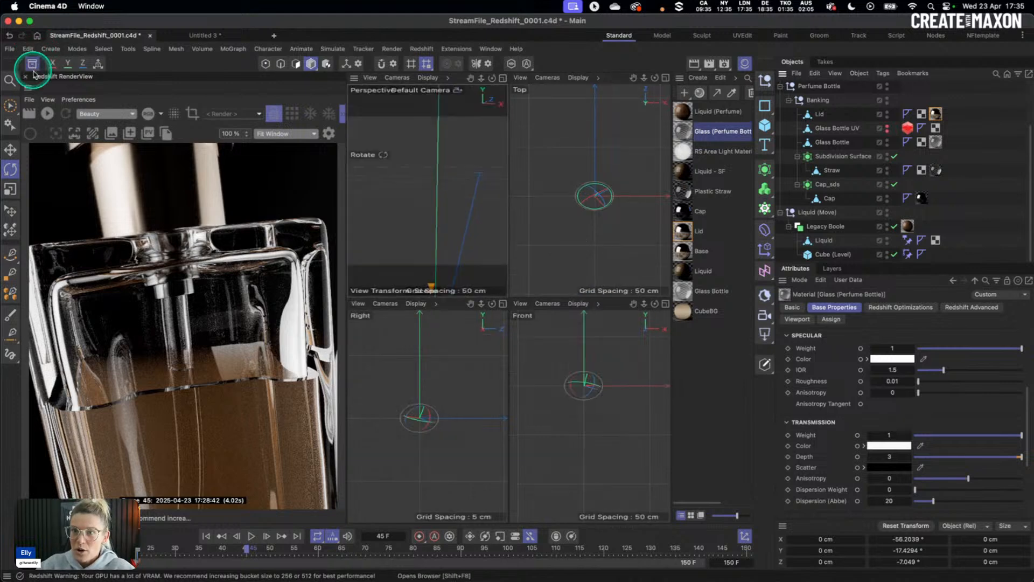
left_click(36, 104)
double_click(43, 117)
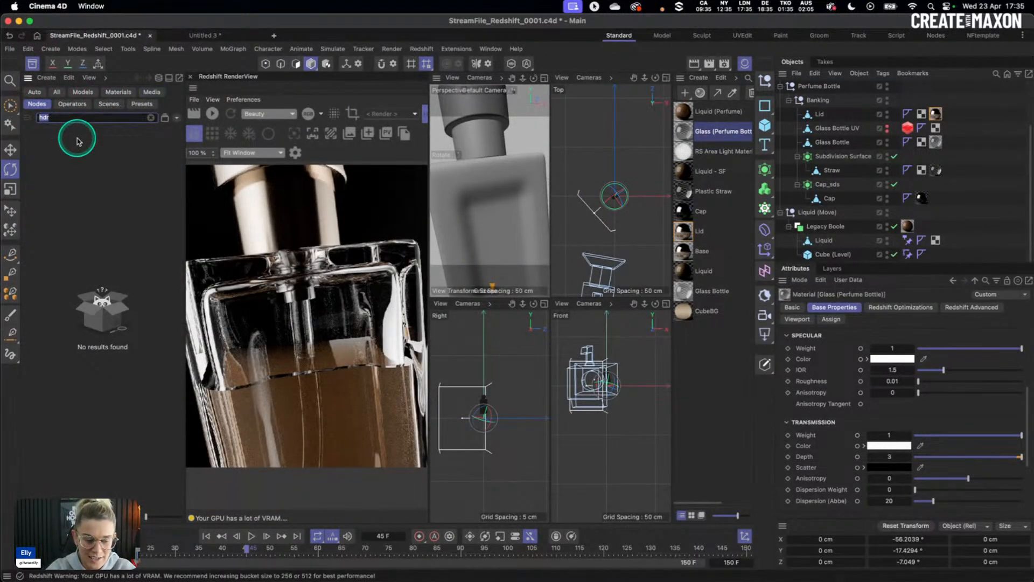
type("fac")
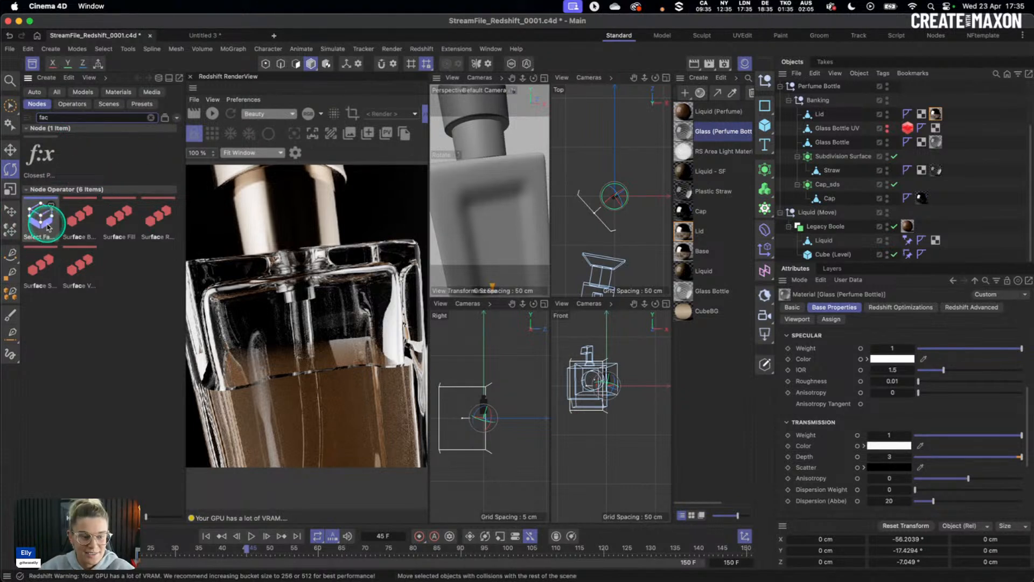
left_click_drag(42, 225, 812, 213)
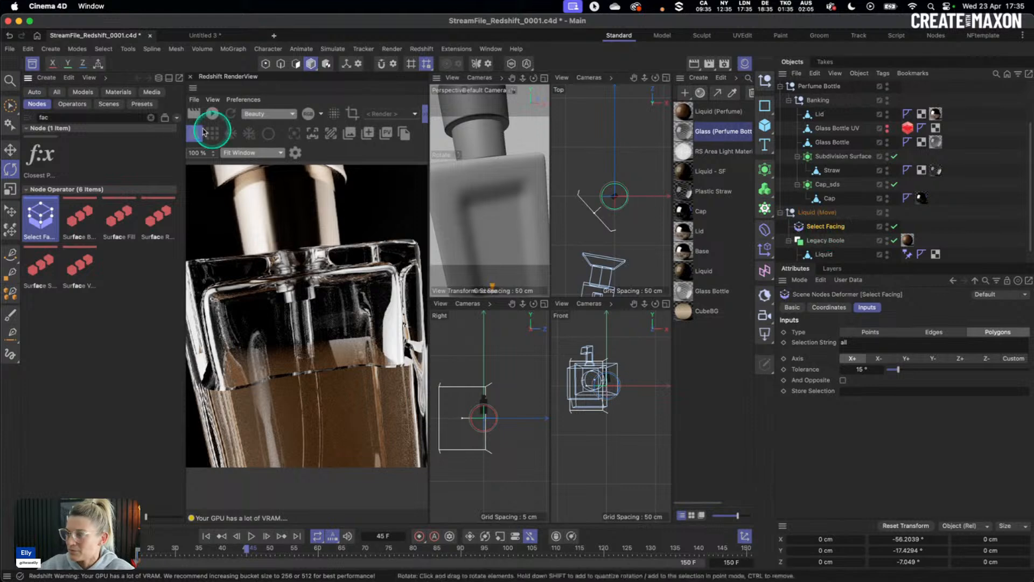
left_click(33, 64)
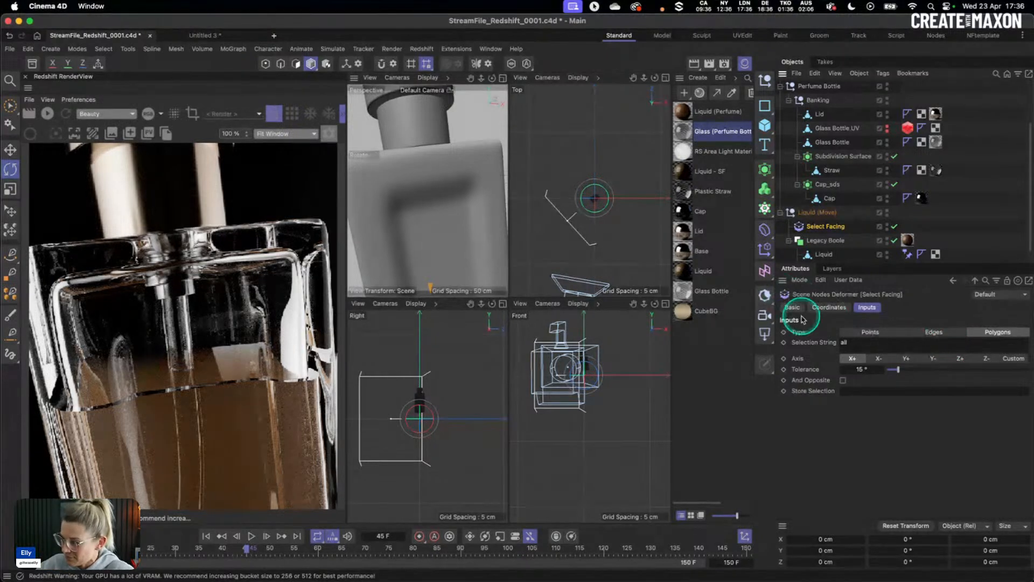
Step: Set the Select Facing axis to Y+, store its selection as "surface tension", and check the resulting selection and material tags
left_click(906, 359)
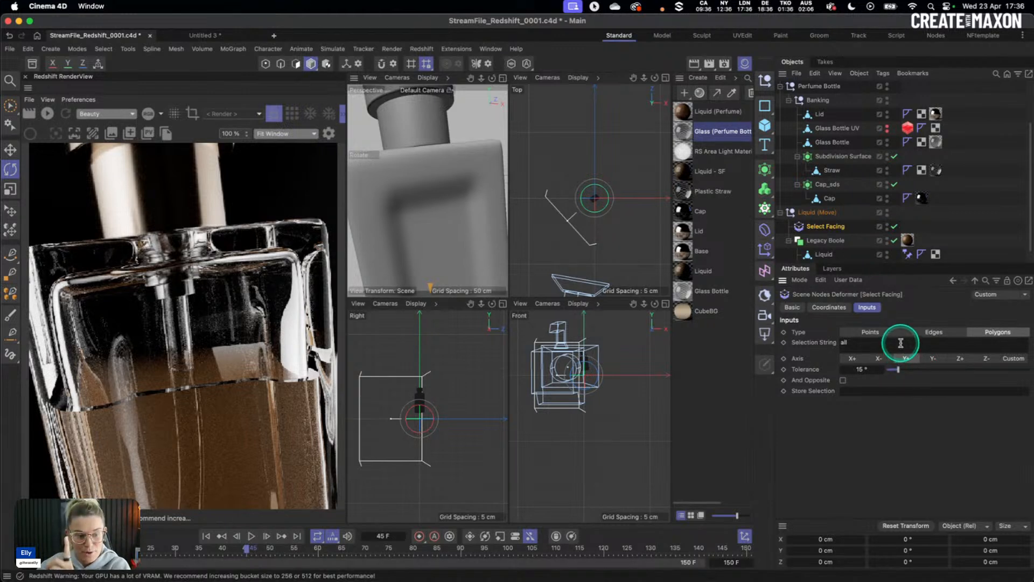
left_click(868, 391)
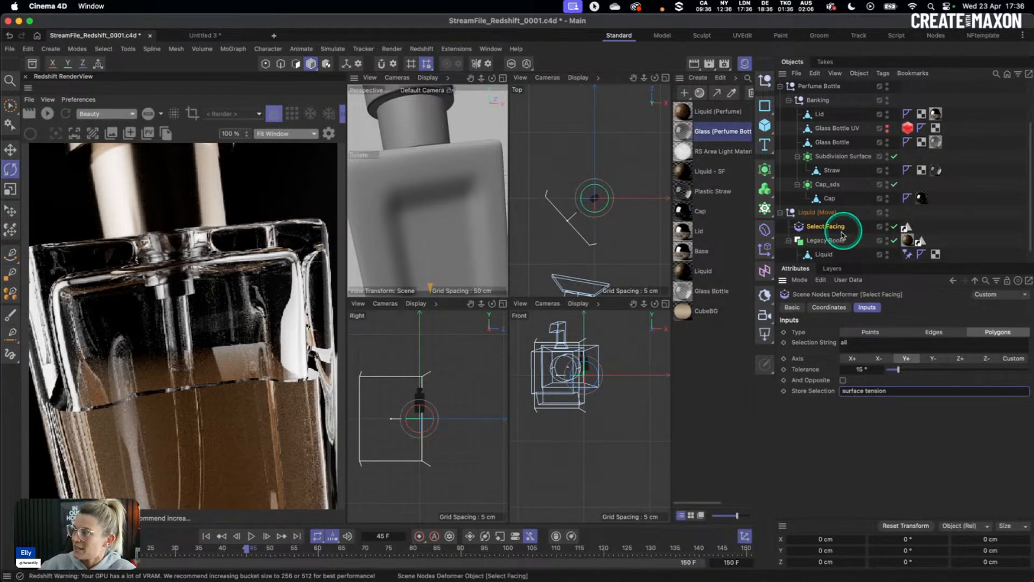
left_click(908, 229)
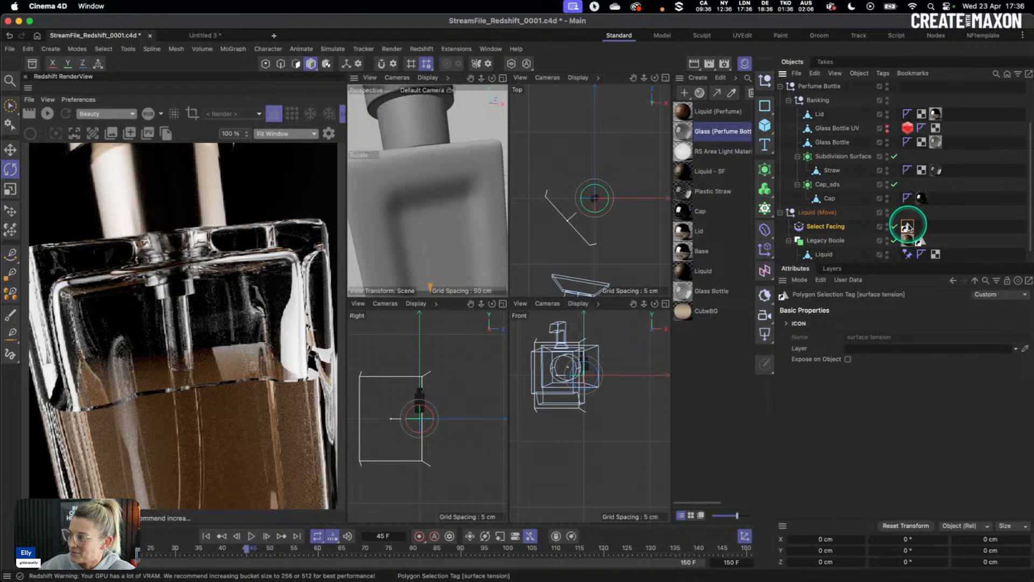
left_click(909, 240)
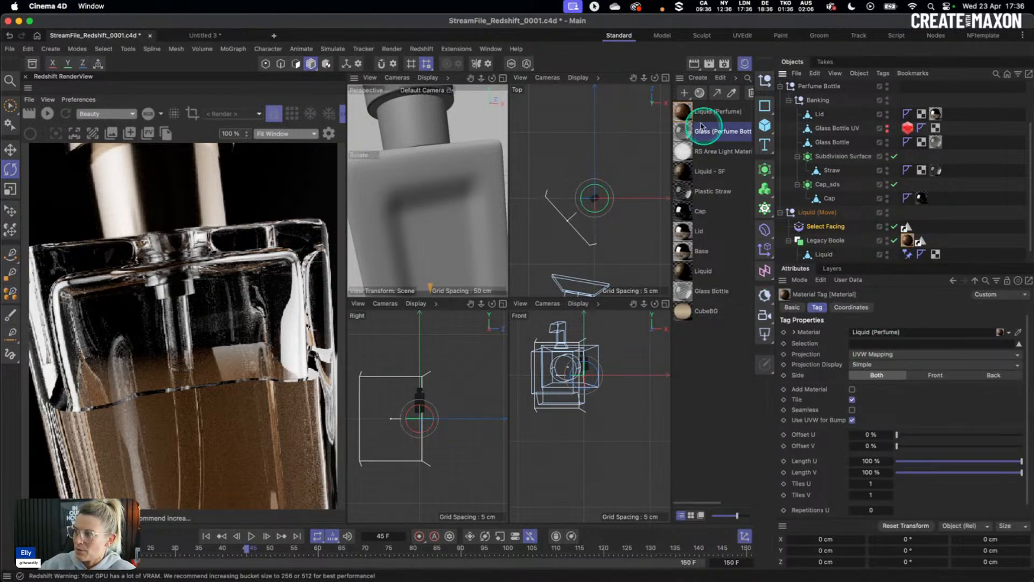
Step: Duplicate the Liquid (Perfume) material and make the copy an opaque white without transmission
left_click(684, 112)
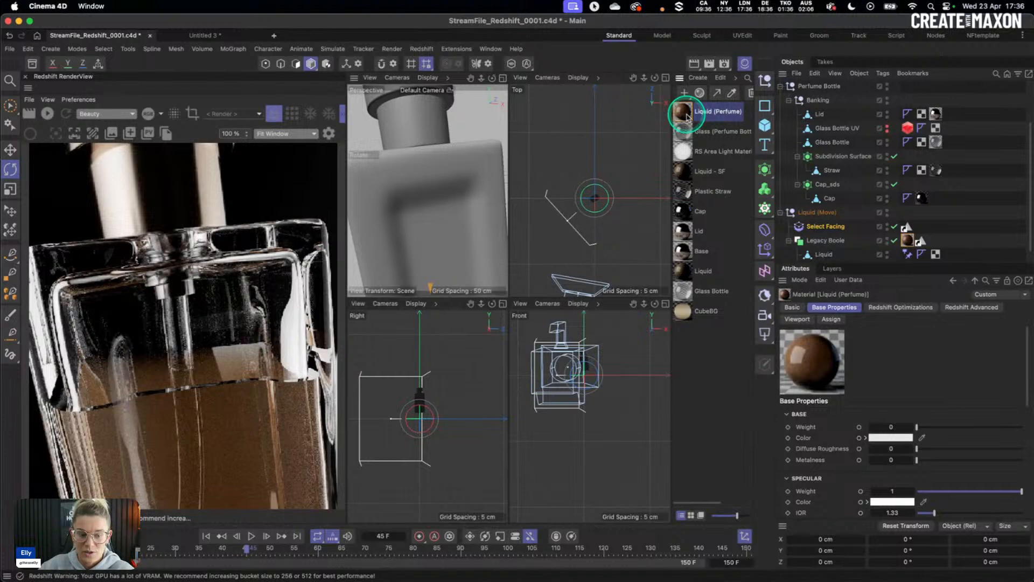
key("super+v")
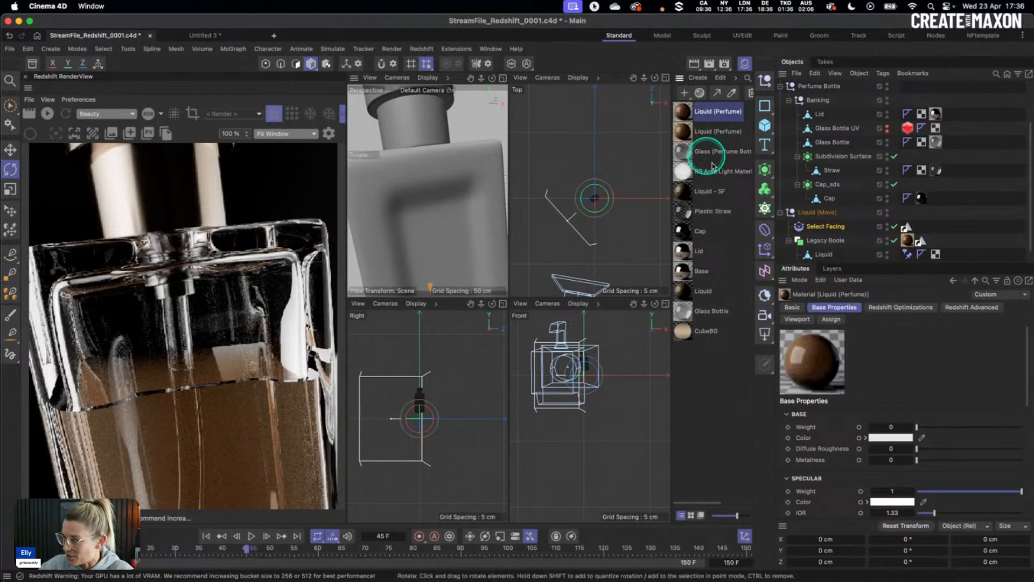
scroll(940, 463, "down", 5)
left_click_drag(931, 465, 871, 453)
Step: Apply the white Liquid (Perfume) copy to the Legacy Boole, restart the live render, and restrict the material to the surface tension selection
left_click(683, 111)
left_click_drag(684, 116, 824, 241)
left_click(61, 111)
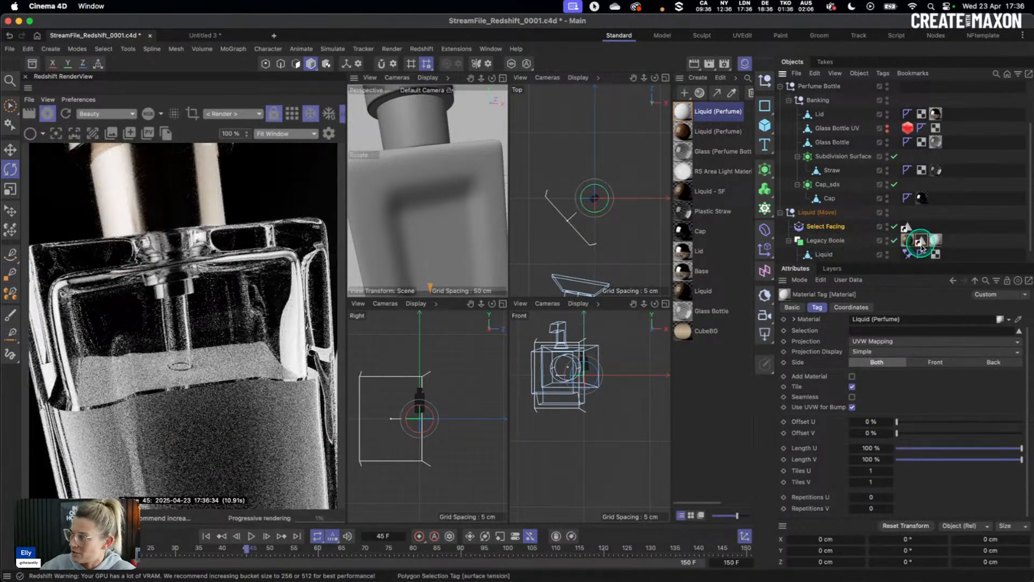
left_click_drag(862, 327, 862, 330)
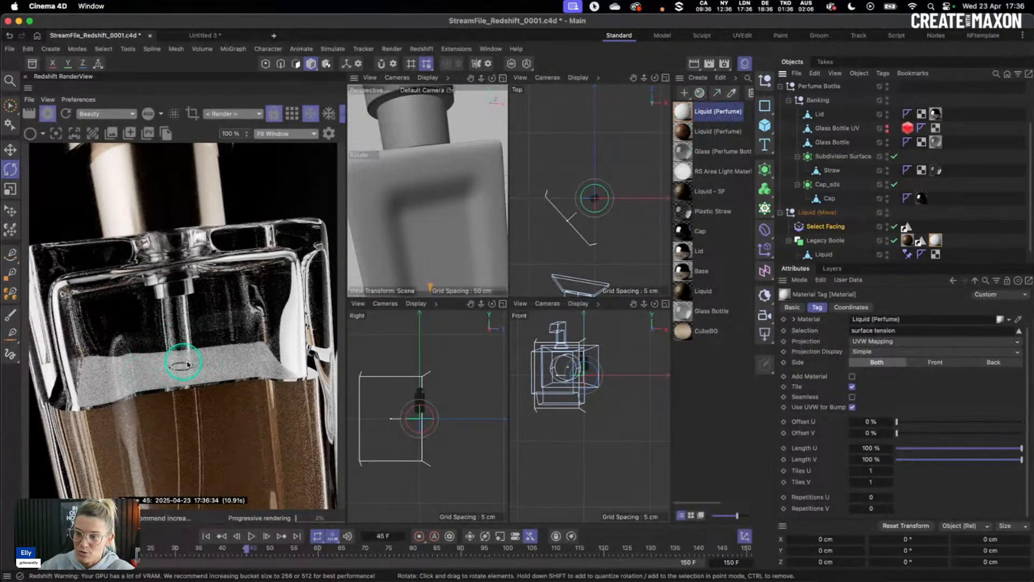
Step: Return the copied Liquid (Perfume) material's base weight to 0 and its transmission weight to 1
left_click(687, 131)
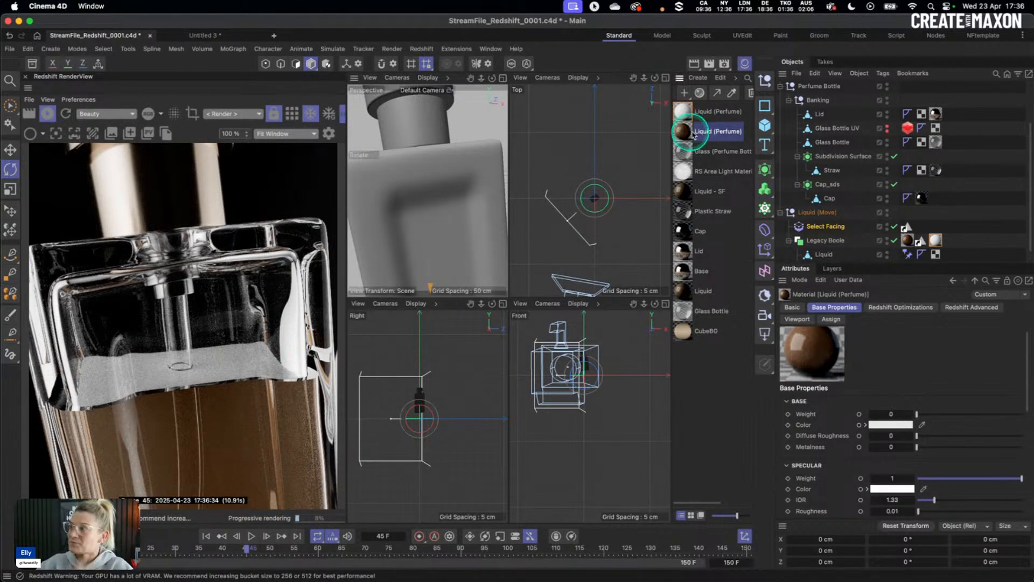
left_click(683, 113)
left_click_drag(935, 414, 911, 417)
scroll(831, 457, "down", 5)
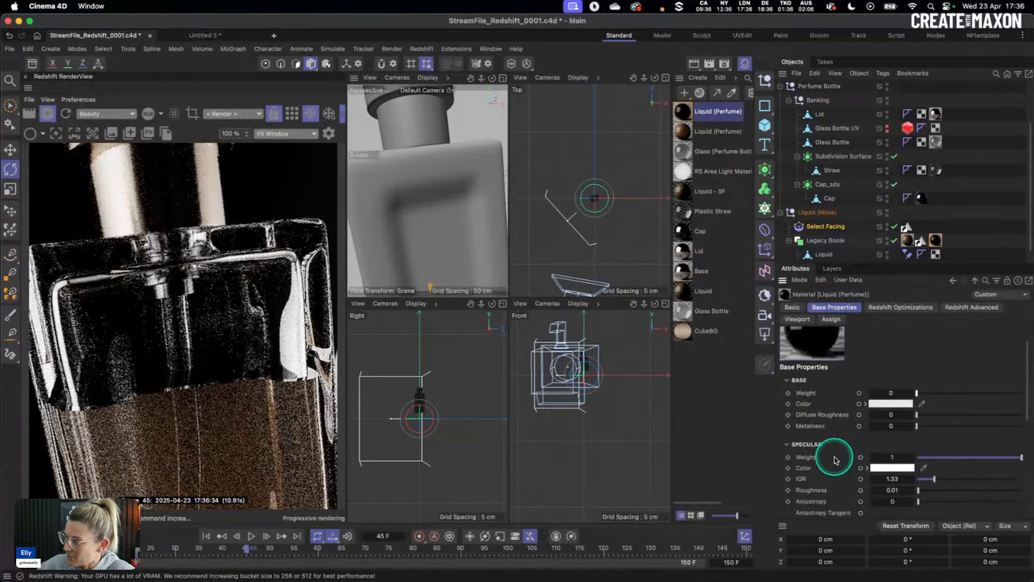
left_click_drag(917, 467, 1021, 466)
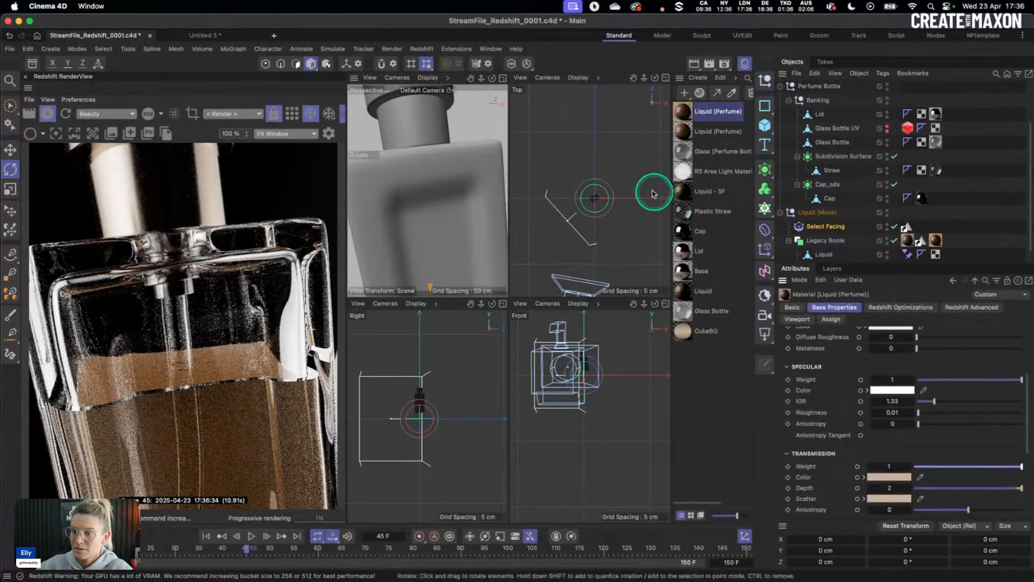
Step: Open the node graph of the copied liquid material and rename the material as Liquid (Perfume) ST
double_click(690, 114)
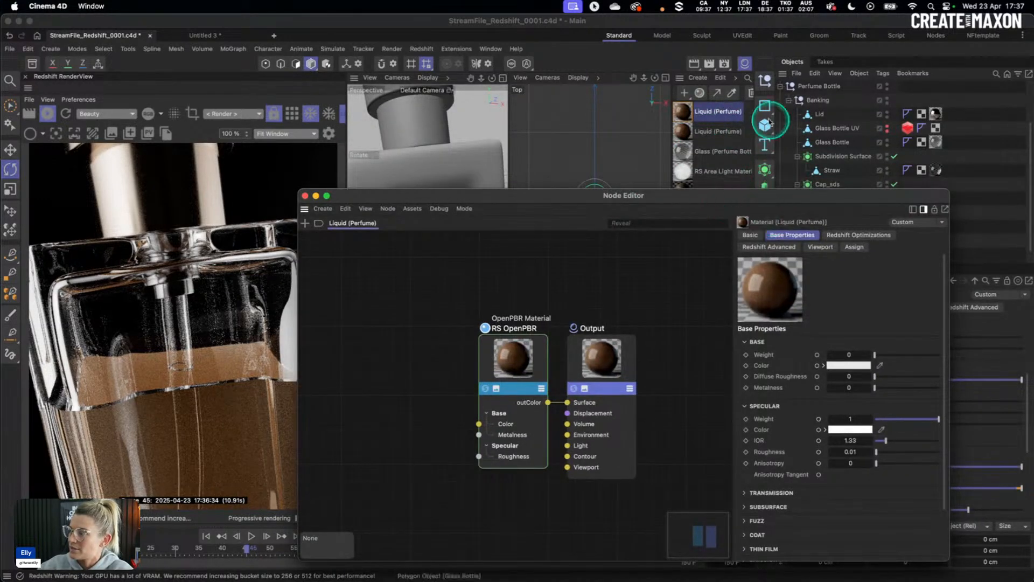
double_click(722, 111)
left_click(391, 124)
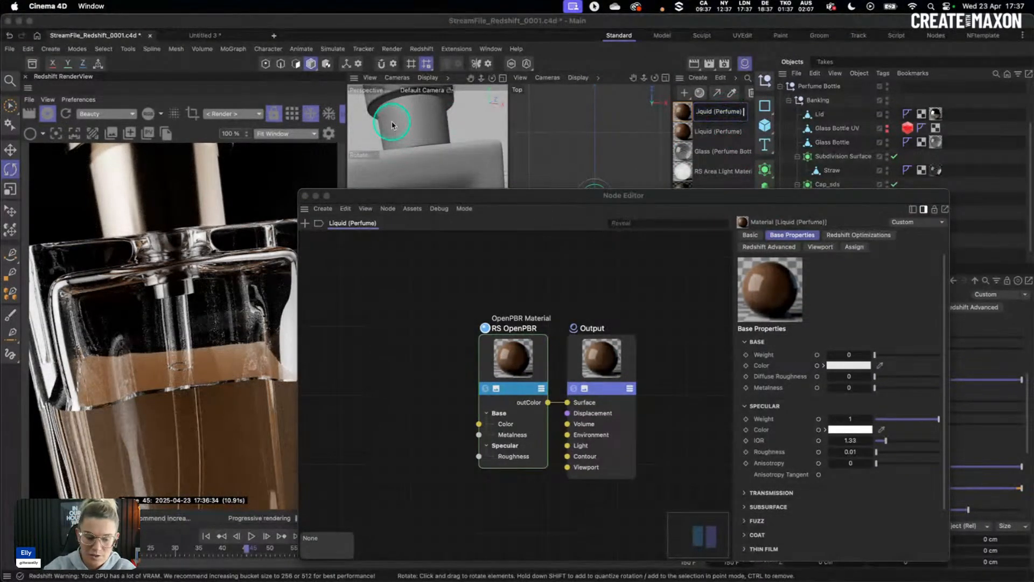
left_click(535, 350)
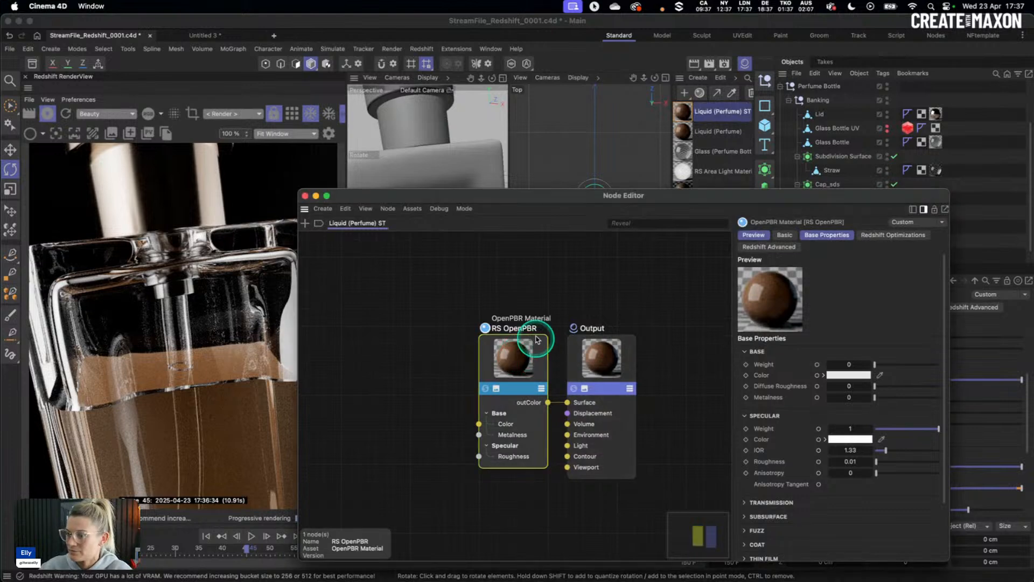
left_click_drag(545, 194, 563, 146)
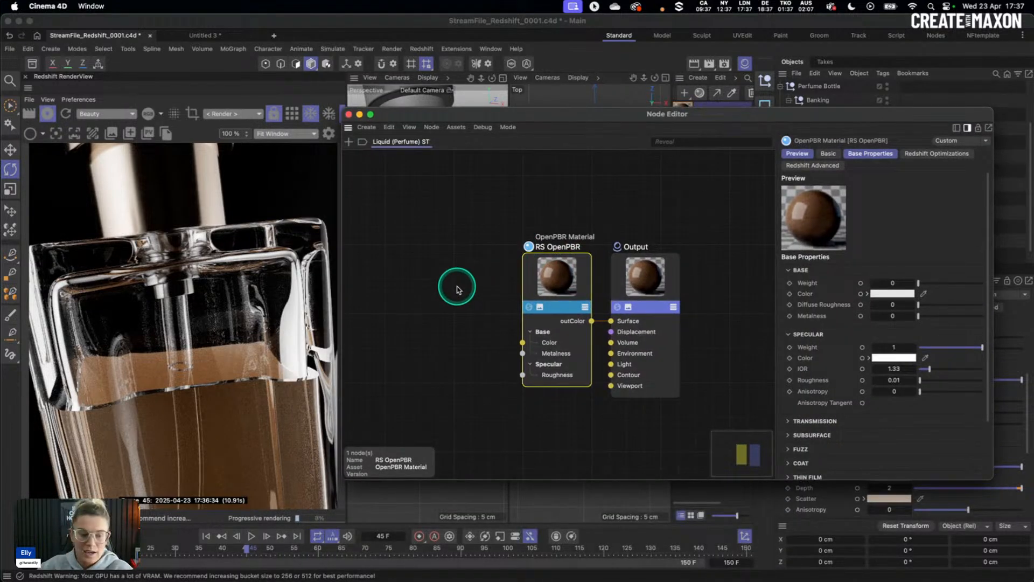
Step: Add a Round Corners node to the material graph and connect its output to the RS OpenPBR node's Bump Map
left_click(435, 279)
key("shift+c")
type("round")
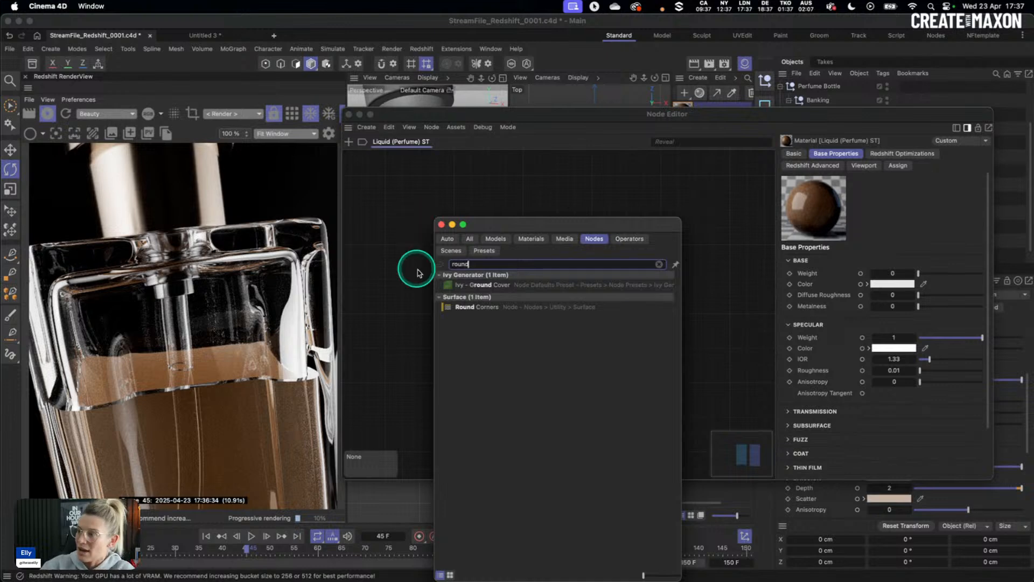
left_click_drag(461, 307, 435, 279)
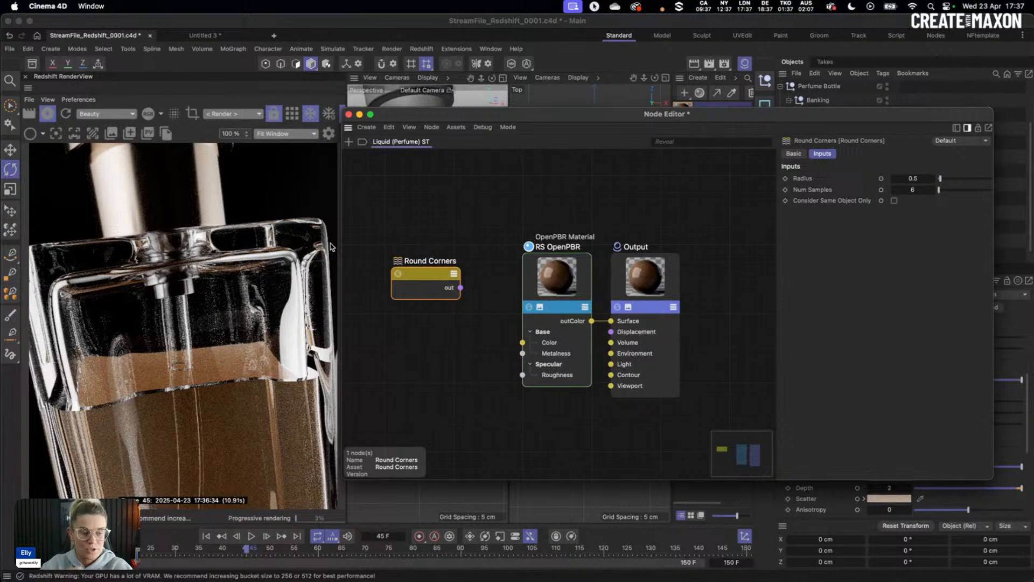
left_click_drag(461, 289, 529, 371)
left_click_drag(461, 288, 549, 279)
mouse_move(637, 356)
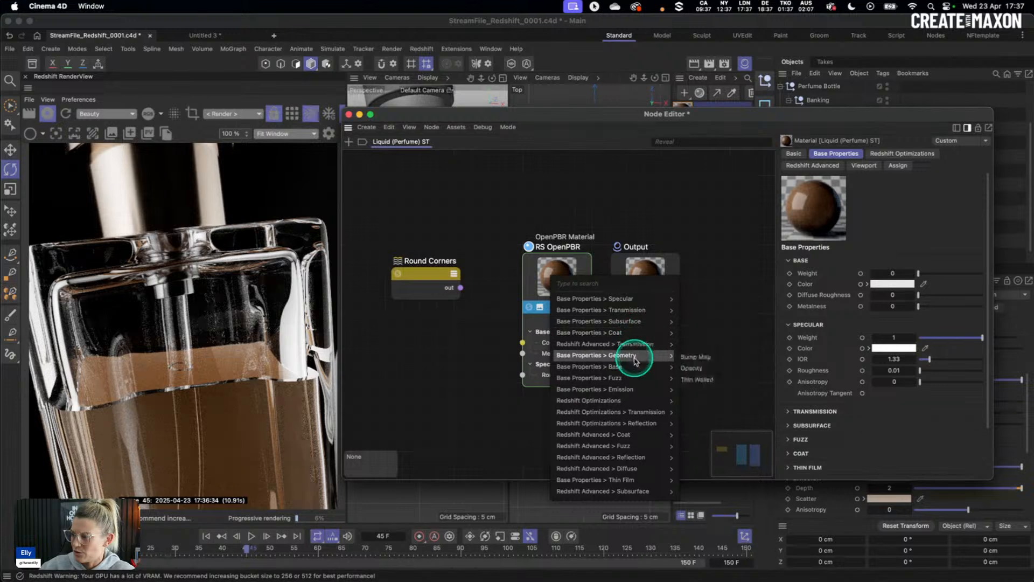
left_click(694, 357)
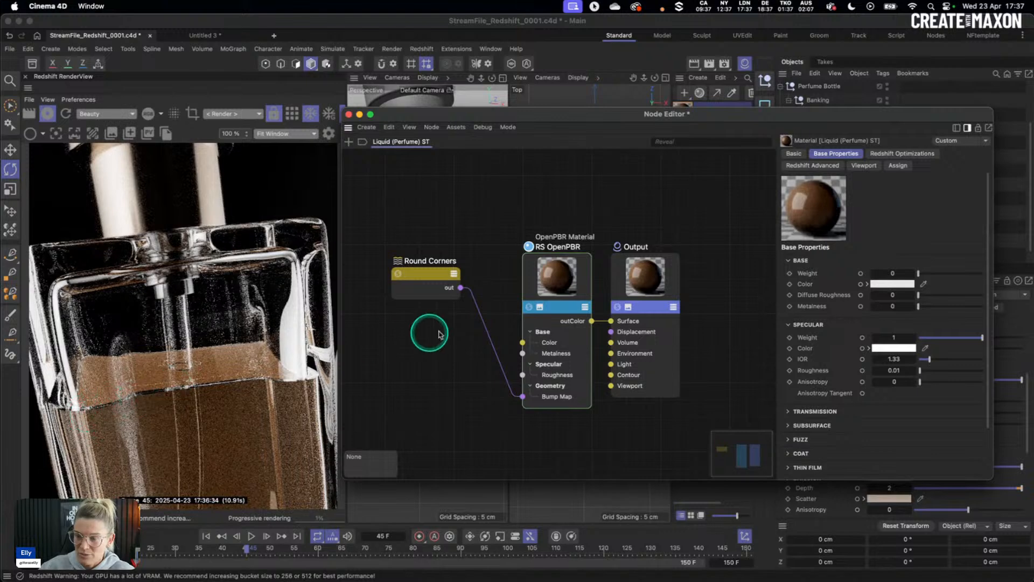
Step: Set the Round Corners node's radius to 0.2
left_click(443, 277)
left_click(921, 179)
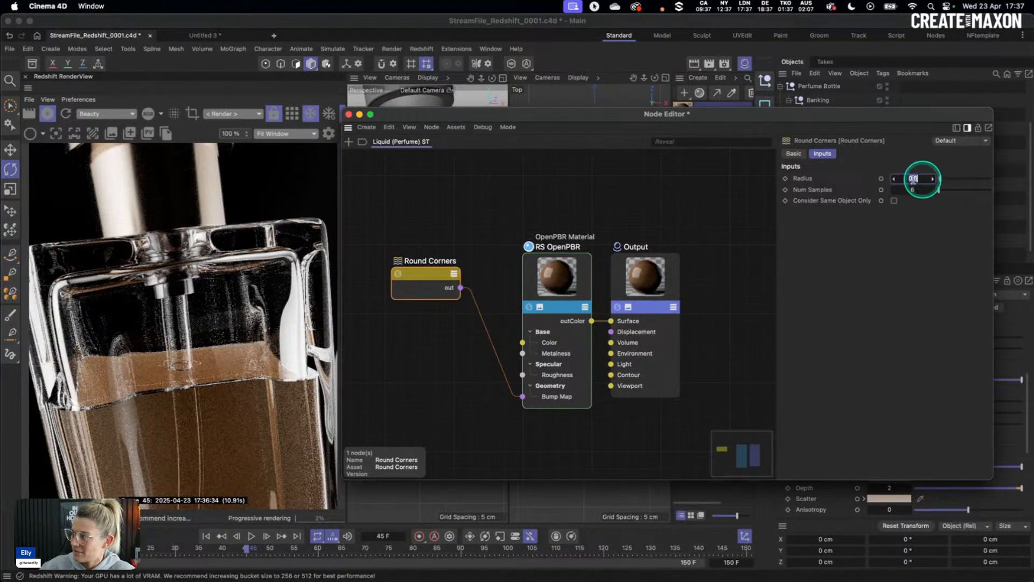
type("0.2")
key("Return")
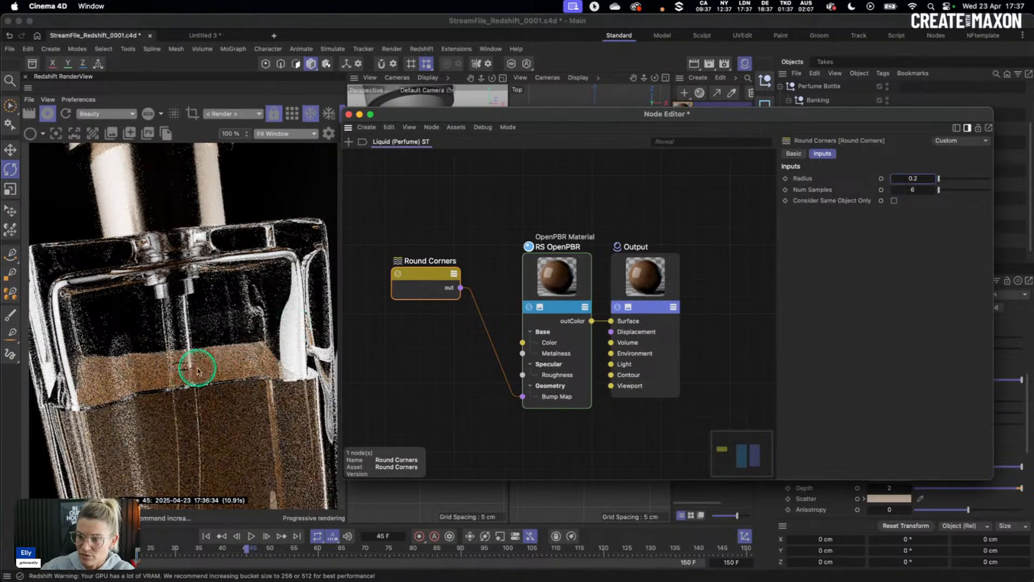
Step: Examine the liquid's top surface around the straw up close in the render and check the Liquid (Perfume) ST material tag
left_click_drag(466, 116, 448, 391)
left_click_drag(406, 189, 445, 178, "alt")
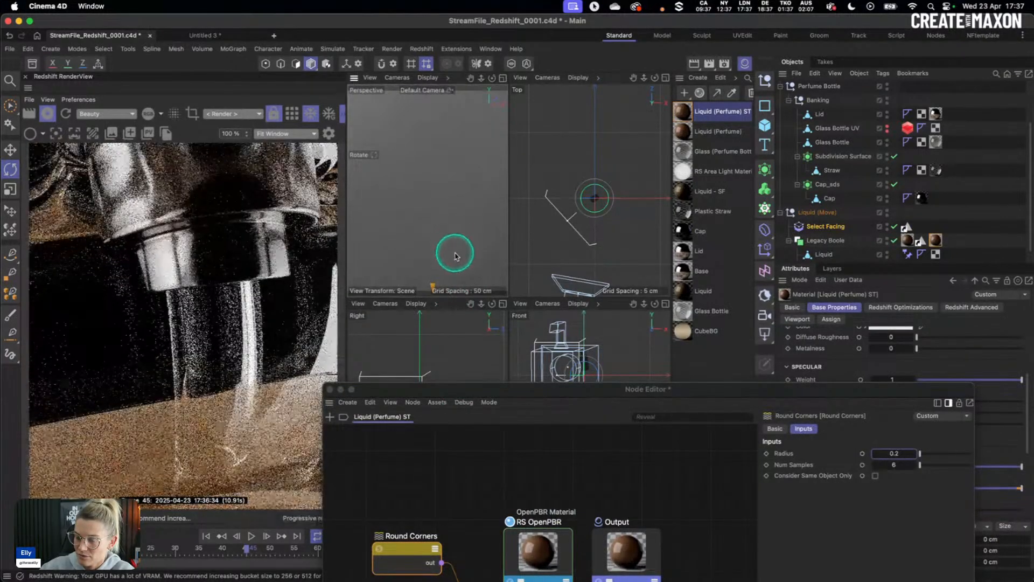
left_click_drag(431, 239, 439, 229, "alt")
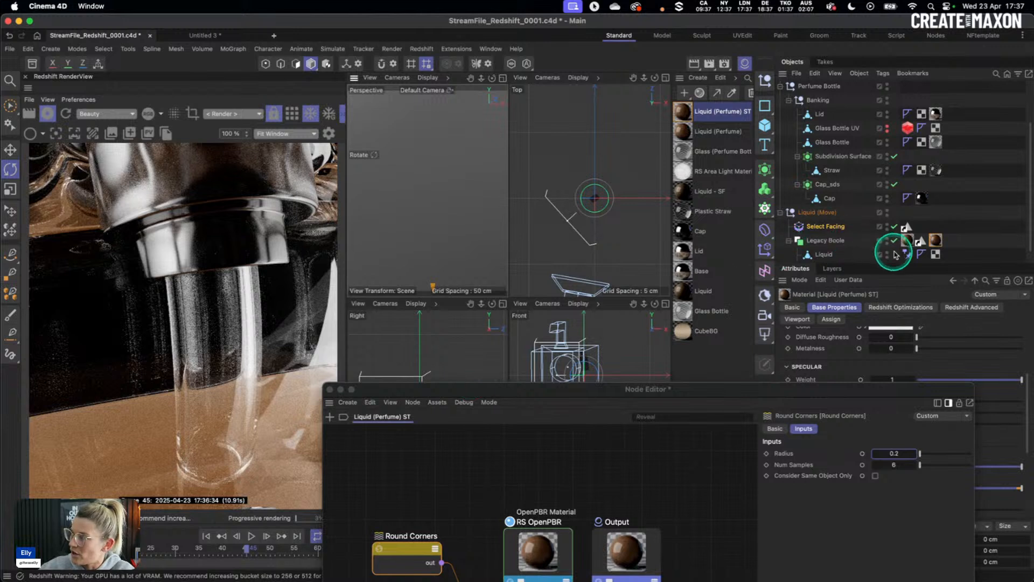
left_click(906, 241)
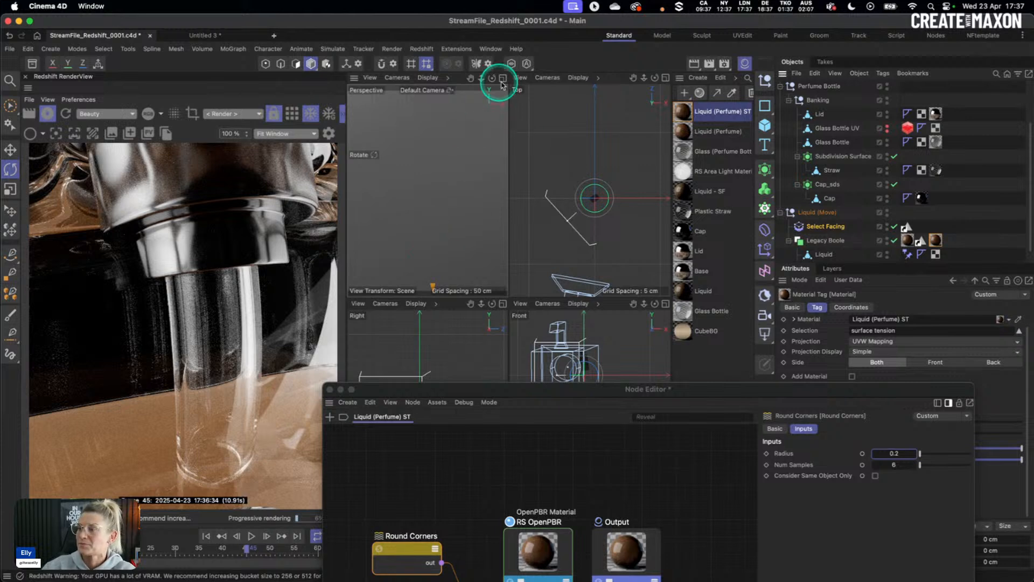
Step: Switch the view back to RS Camera and close the Liquid (Perfume) ST node graph
scroll(839, 107, "up", 1)
scroll(838, 106, "up", 3)
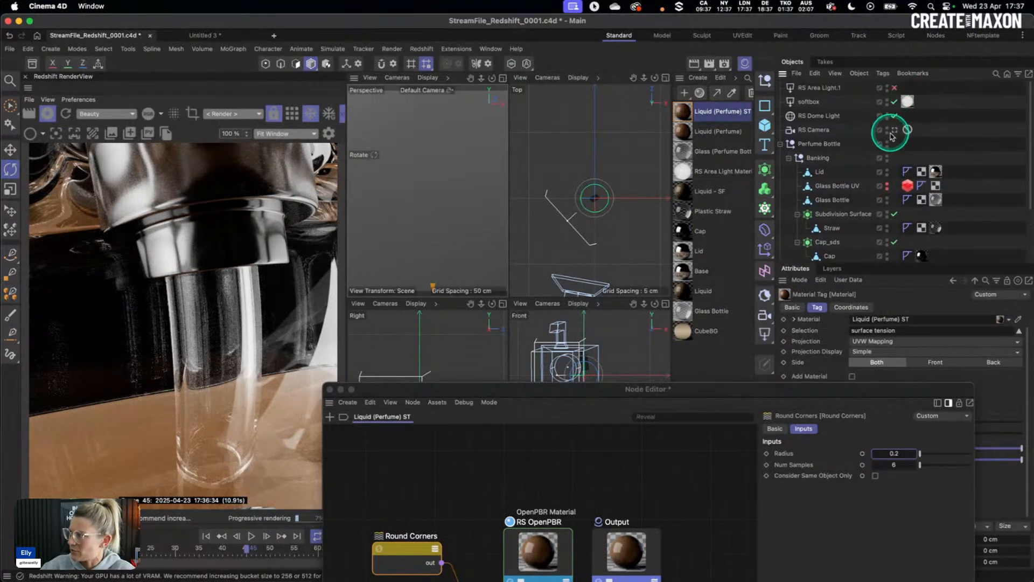
left_click(894, 130)
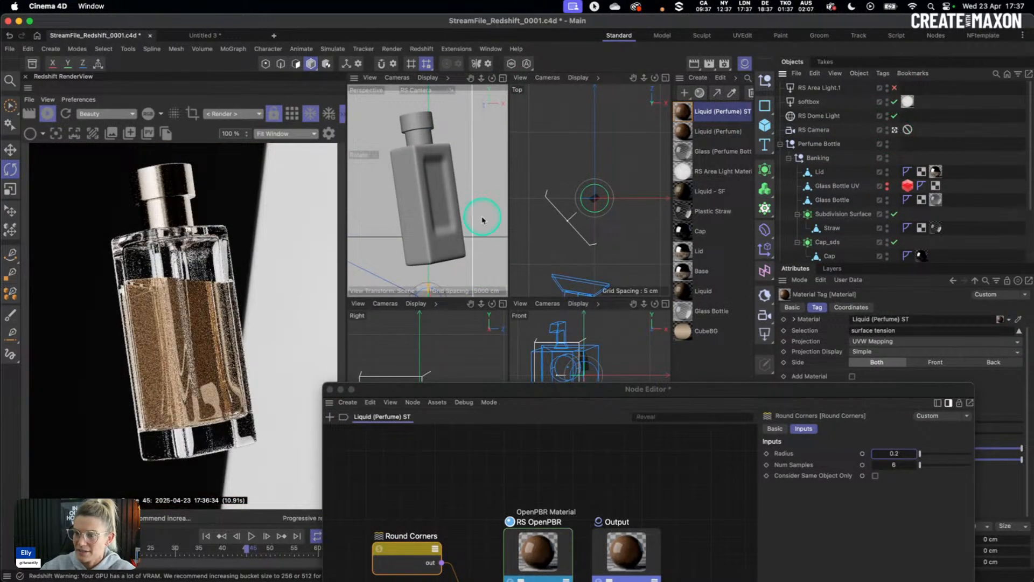
left_click_drag(405, 397, 422, 113)
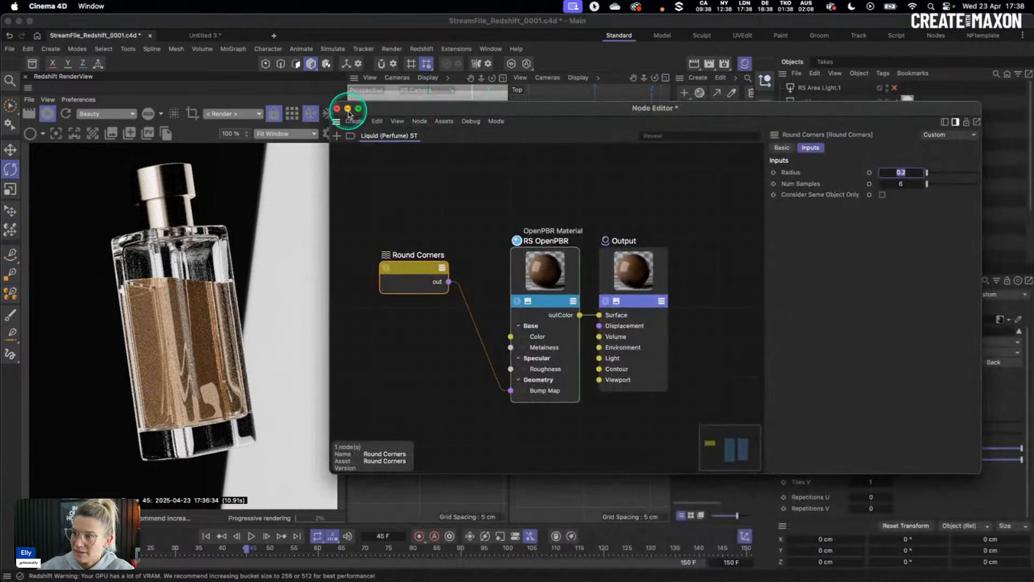
left_click(339, 107)
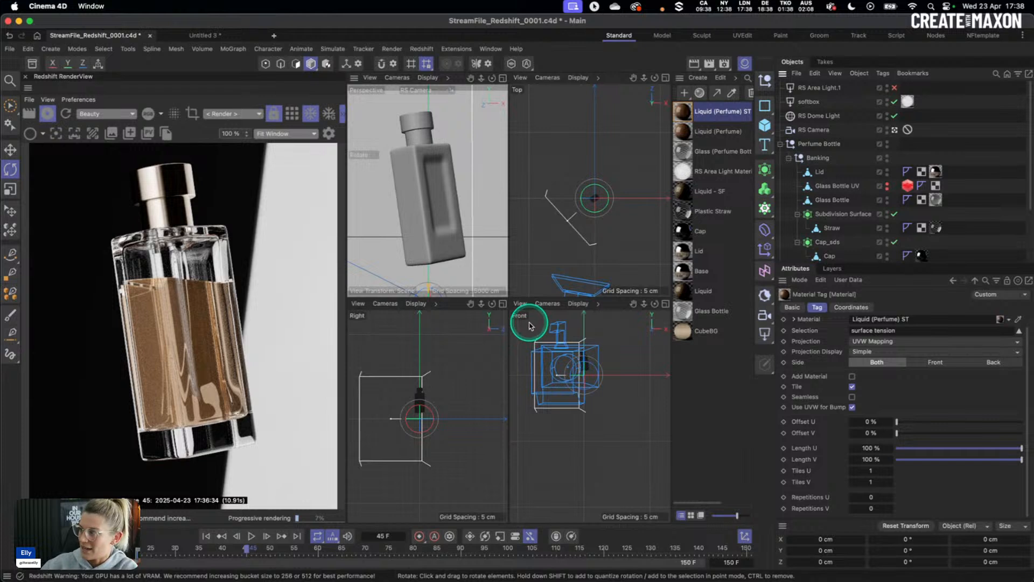
Step: Review the softbox light's settings and save the scene file
left_click(819, 115)
left_click(806, 104)
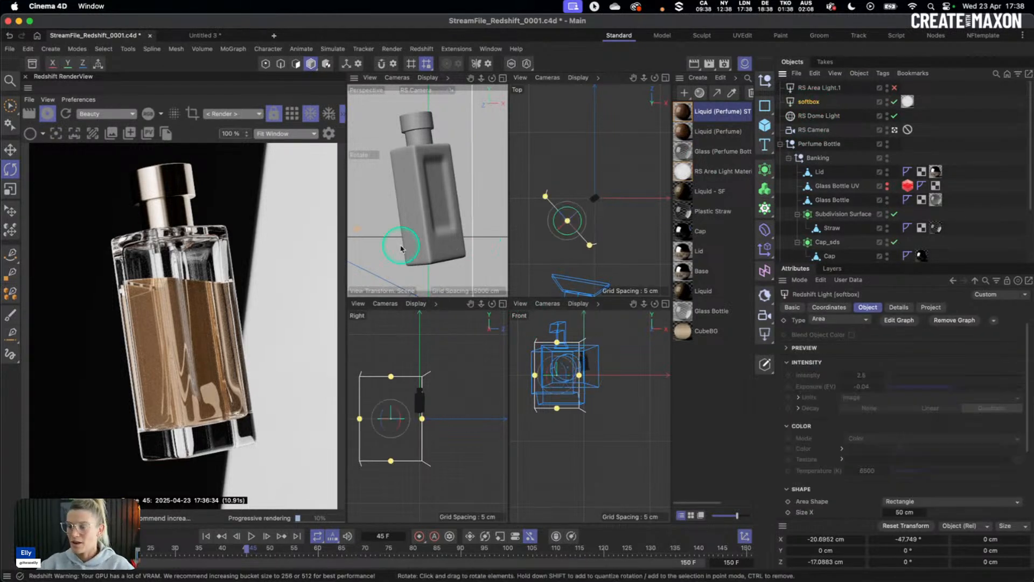
left_click(93, 278)
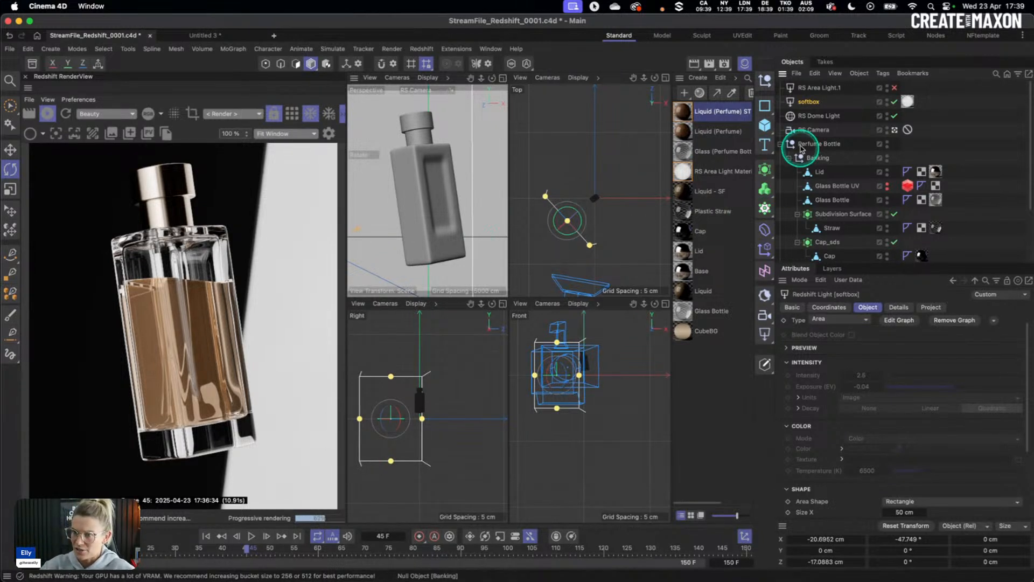
key("super+s")
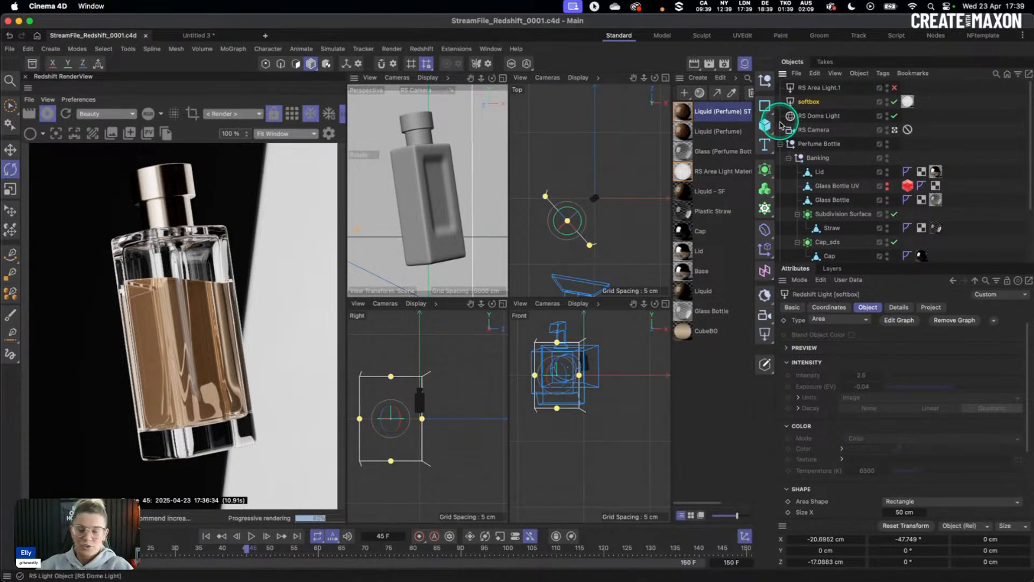
Step: Add a 200 cm cube around the scene, inspect it from outside RS Camera, and return to the RS Camera view
left_click(824, 116)
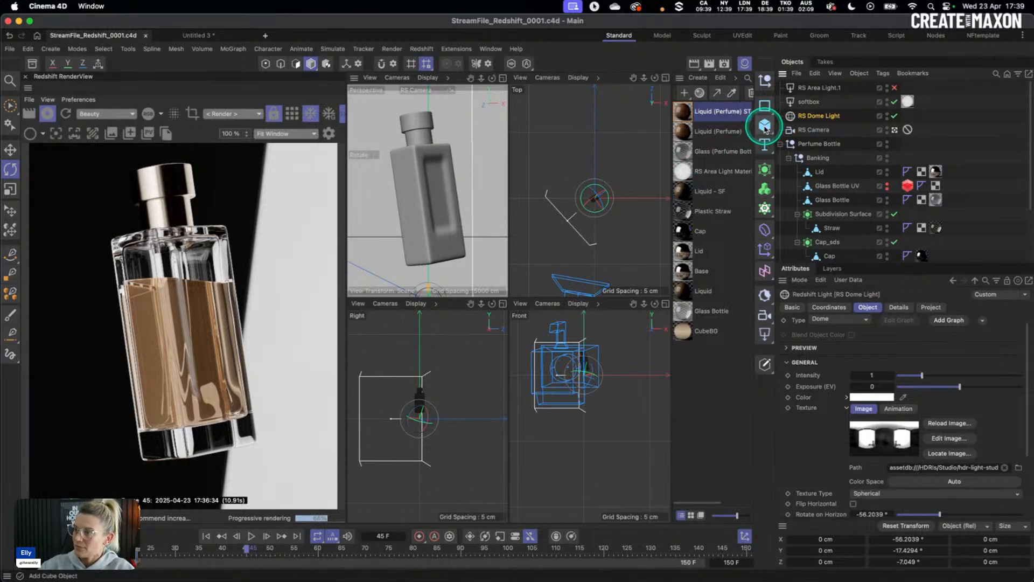
left_click(765, 127)
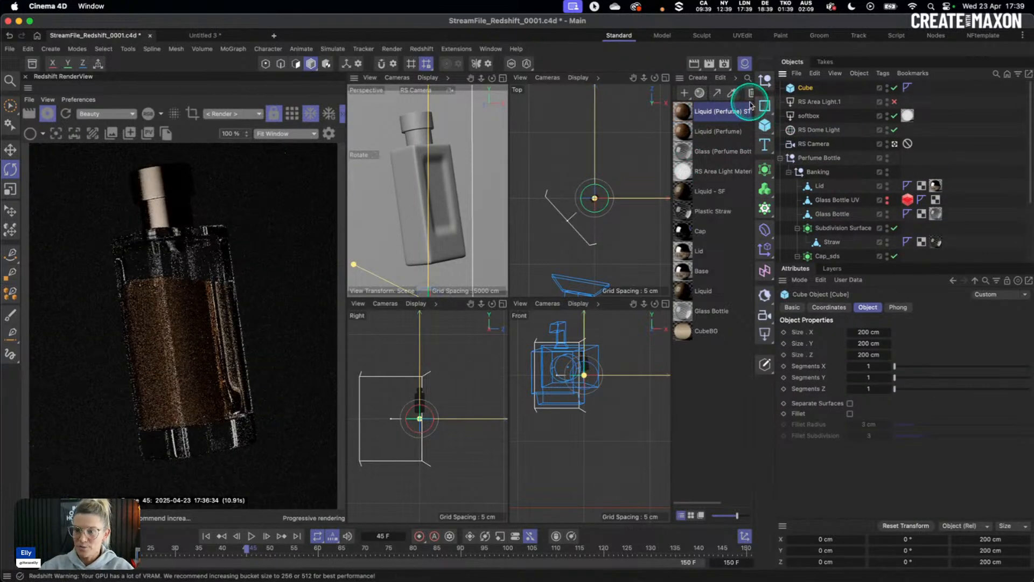
left_click(894, 145)
left_click(503, 79)
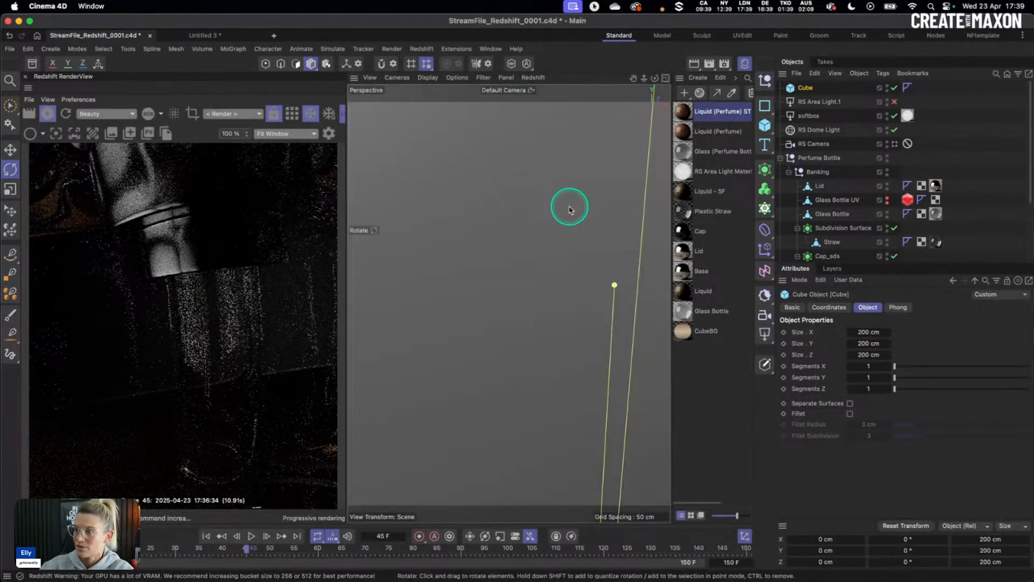
scroll(602, 200, "down", 20)
scroll(619, 185, "down", 5)
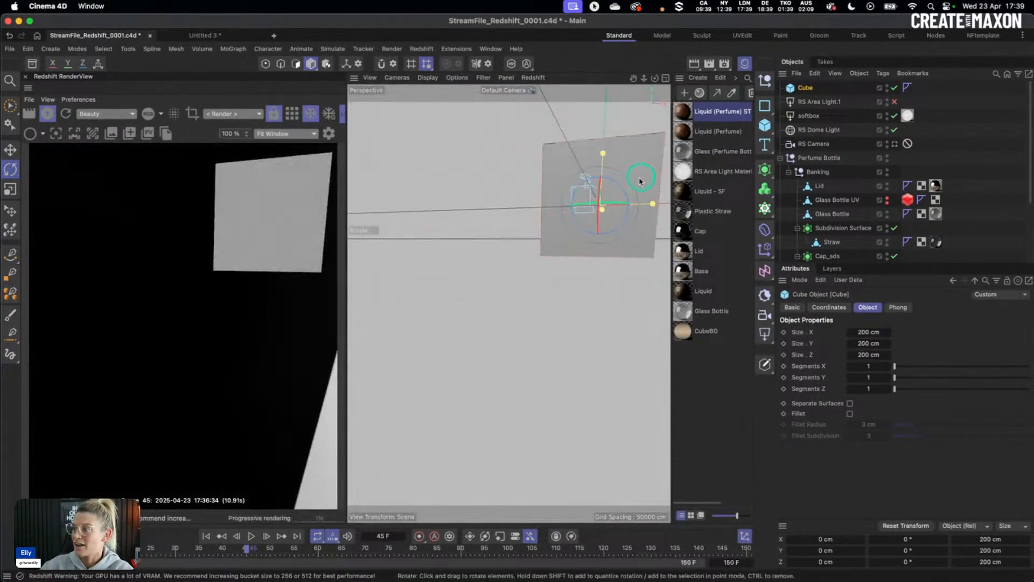
middle_click_drag(642, 180, 462, 282, "alt")
left_click_drag(484, 264, 452, 279, "alt")
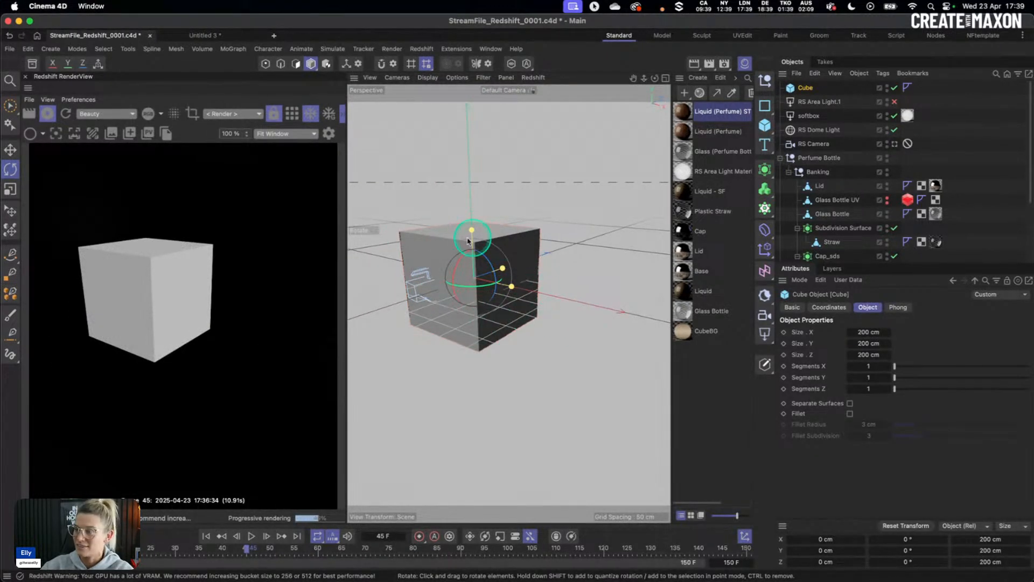
left_click(895, 144)
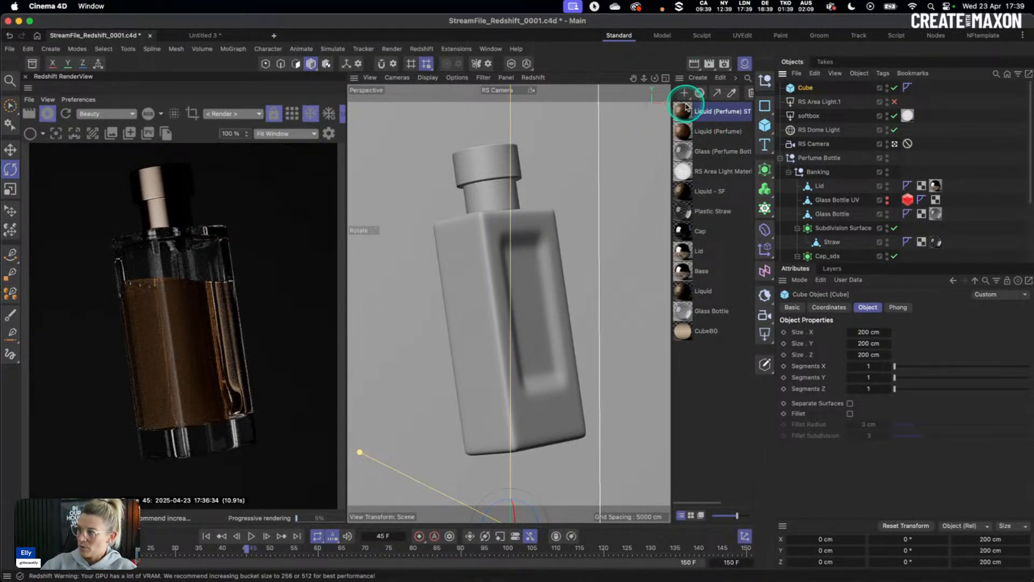
Step: Create a Redshift Standard material, apply it to the cube, and rename the material as Cube HDRI/BG
double_click(698, 364)
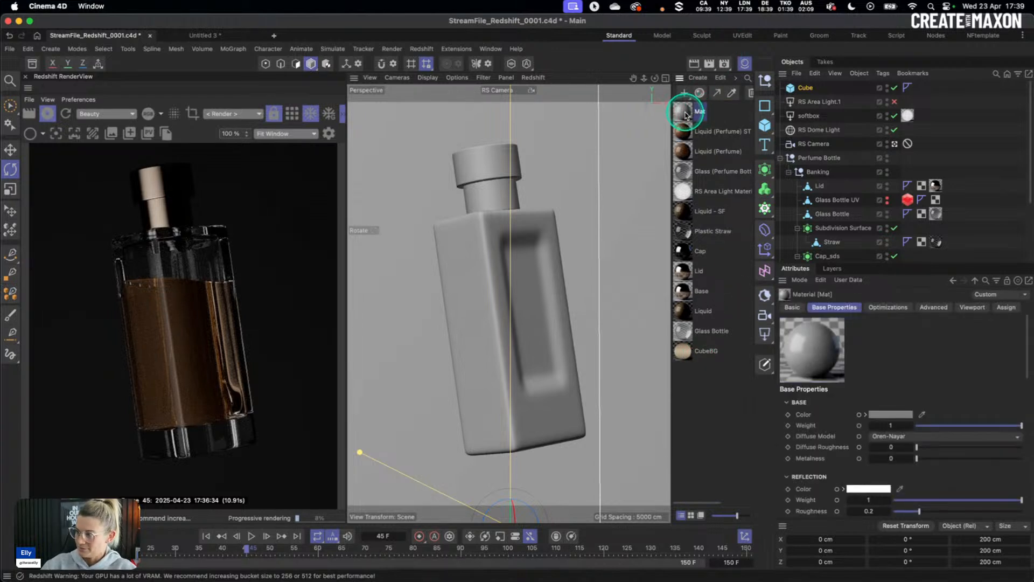
left_click_drag(684, 109, 806, 88)
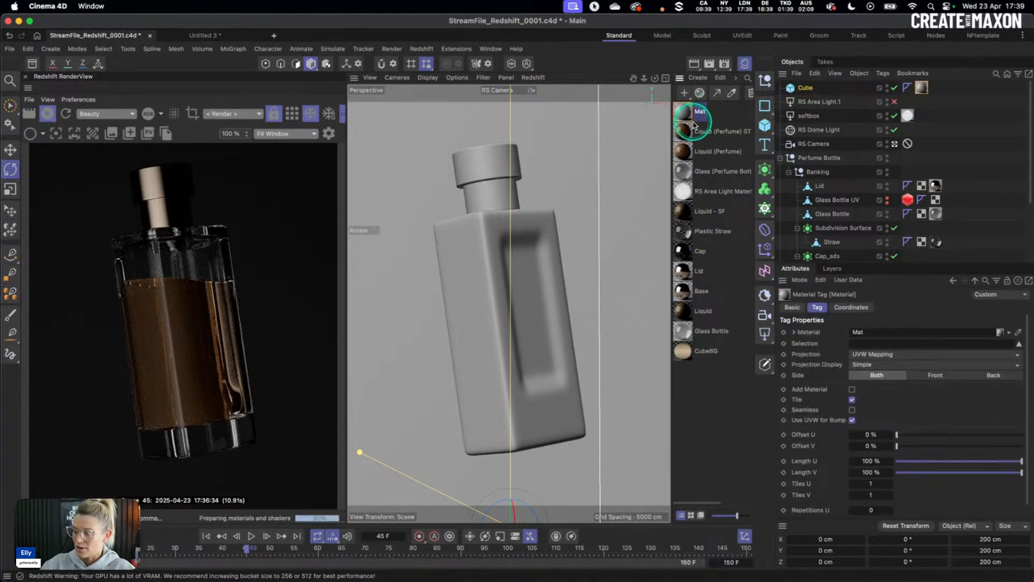
left_click_drag(697, 120, 701, 112)
type("Cube ")
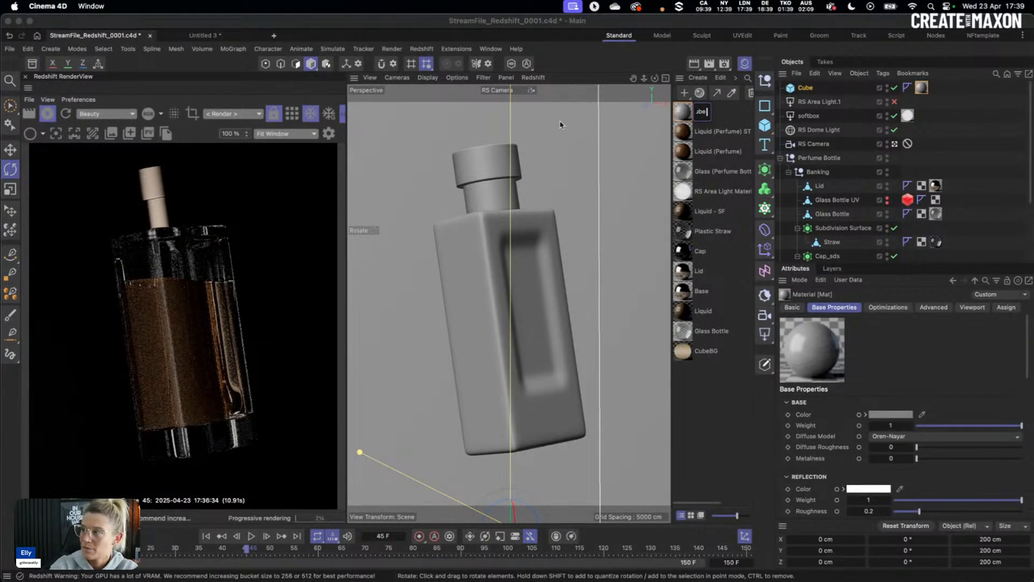
type("HDRI/BG")
left_click(702, 130)
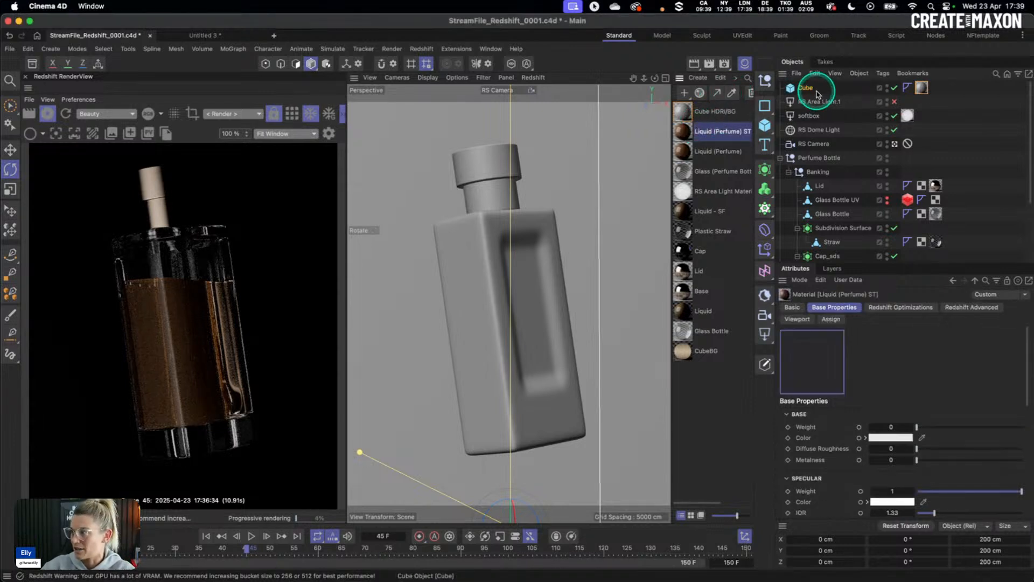
Step: Rename the cube object as Cube HDRI/BG
double_click(804, 87)
type("HDRI")
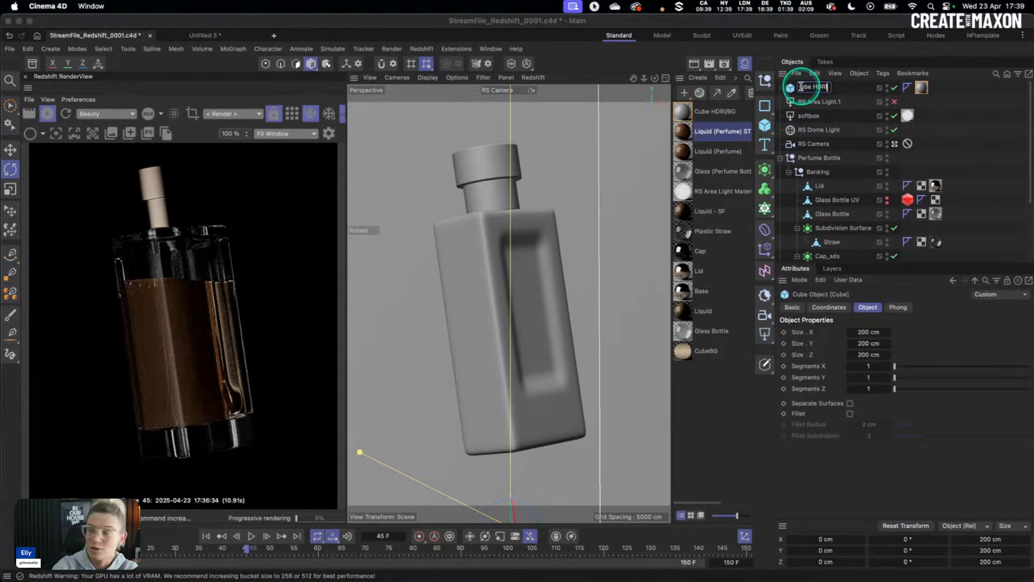
type("/BG")
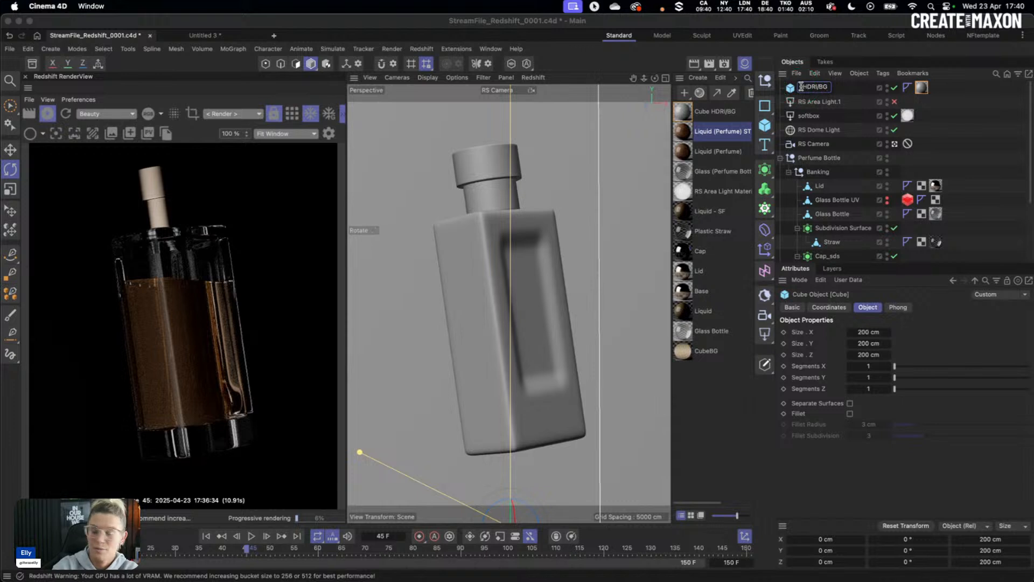
Step: Open the Cube HDRI/BG material's node graph, rearrange the RS Standard node, and add a Ramp texture node
double_click(682, 111)
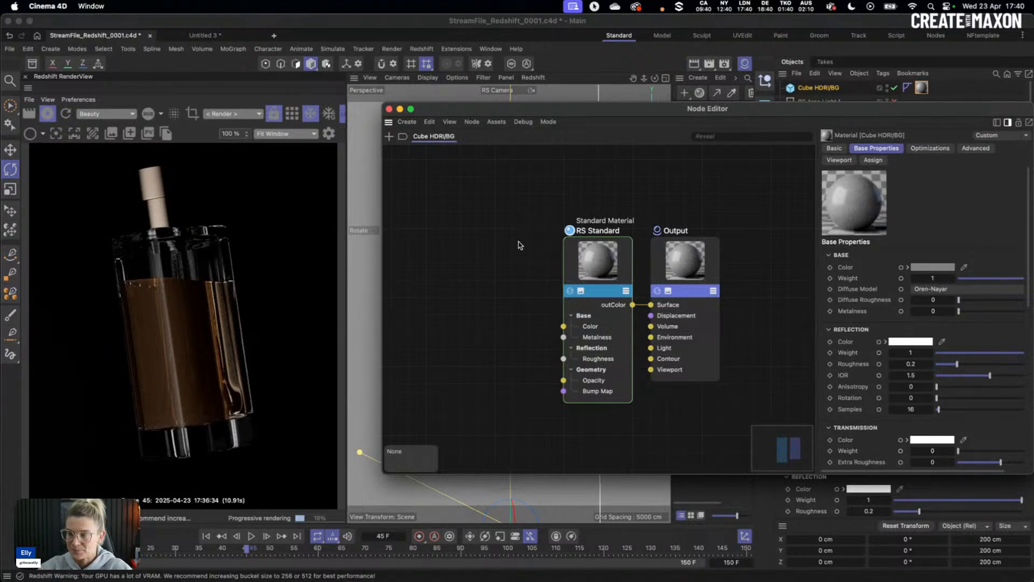
left_click_drag(598, 260, 579, 278)
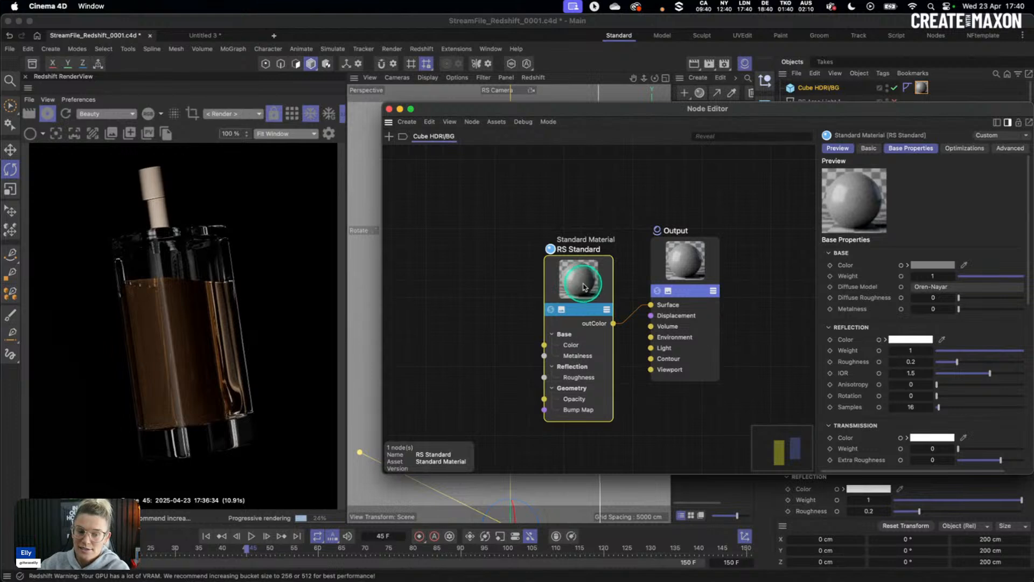
left_click_drag(582, 285, 544, 310)
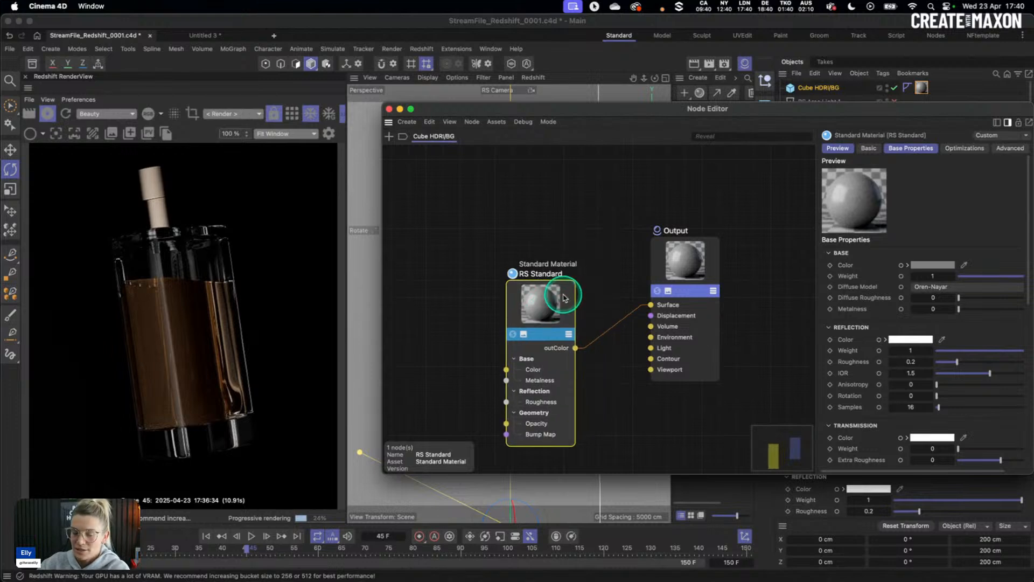
double_click(527, 233)
type("ramp")
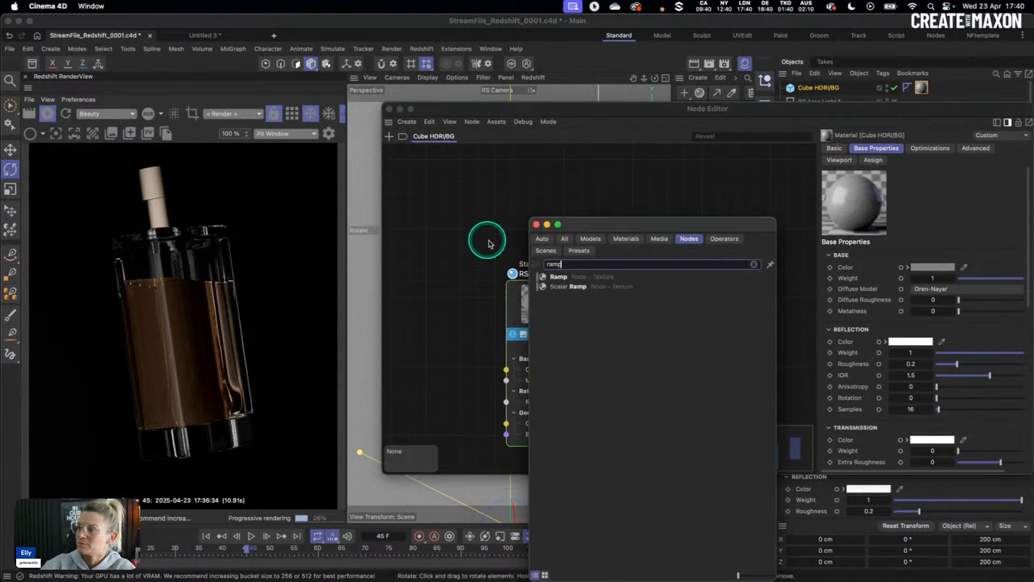
left_click_drag(554, 277, 512, 222)
left_click(532, 334)
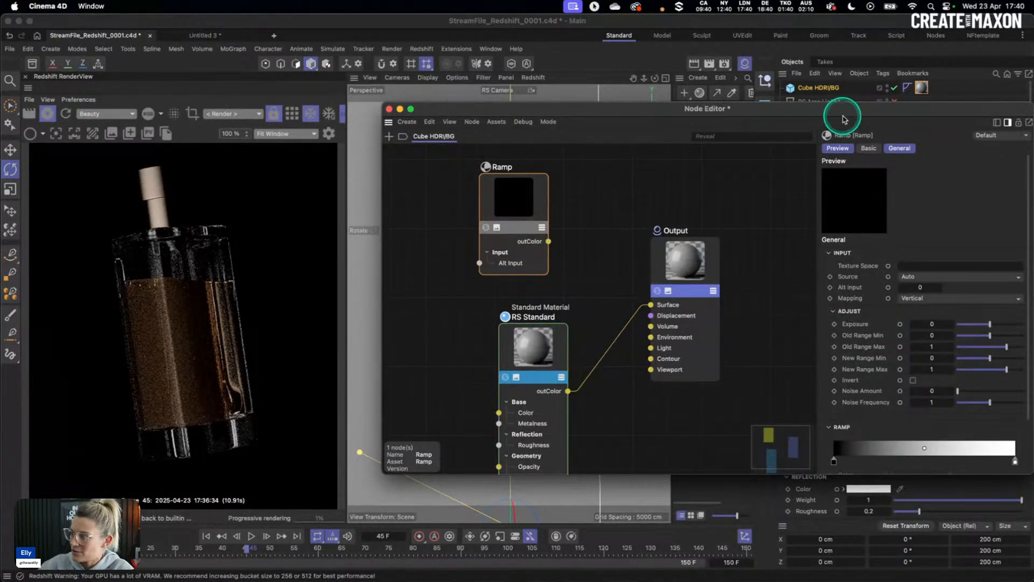
Step: Set all of the ramp's knots to Linear interpolation and move the white knot to 50 %
left_click_drag(838, 119, 769, 86)
scroll(948, 357, "down", 2)
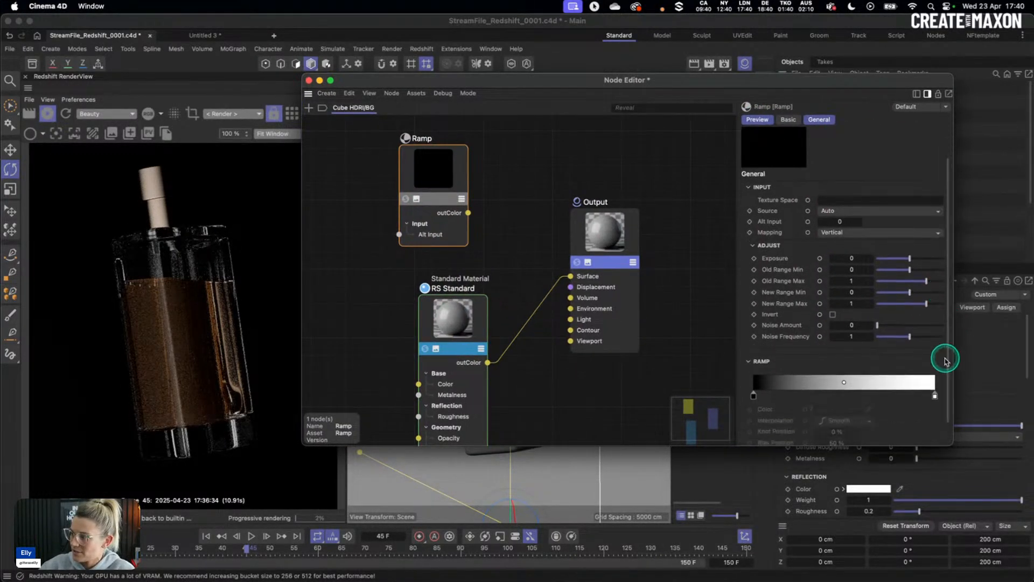
right_click(872, 386)
mouse_move(916, 445)
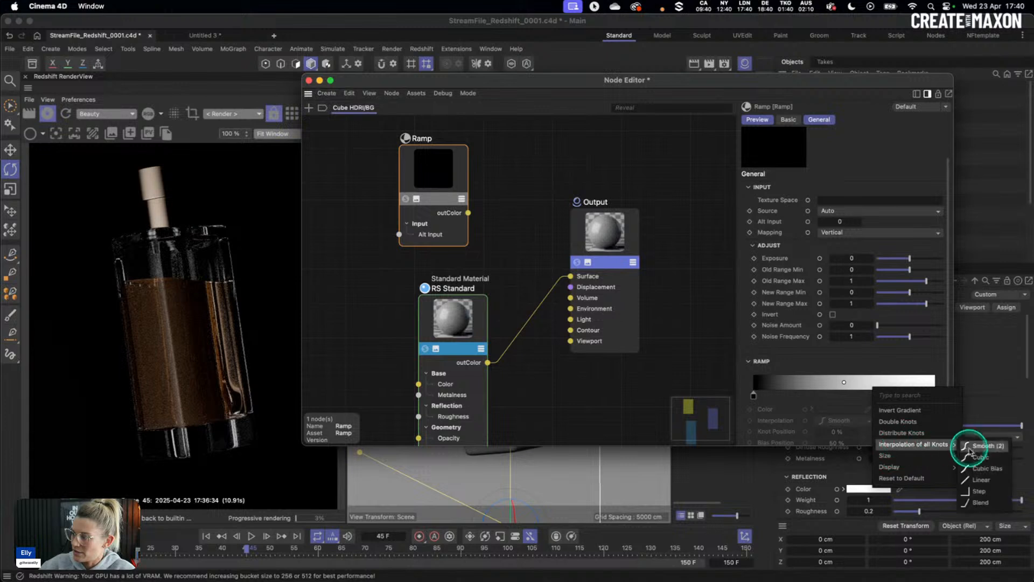
left_click(981, 479)
left_click_drag(934, 396, 865, 399)
double_click(847, 432)
type("50")
key("Return")
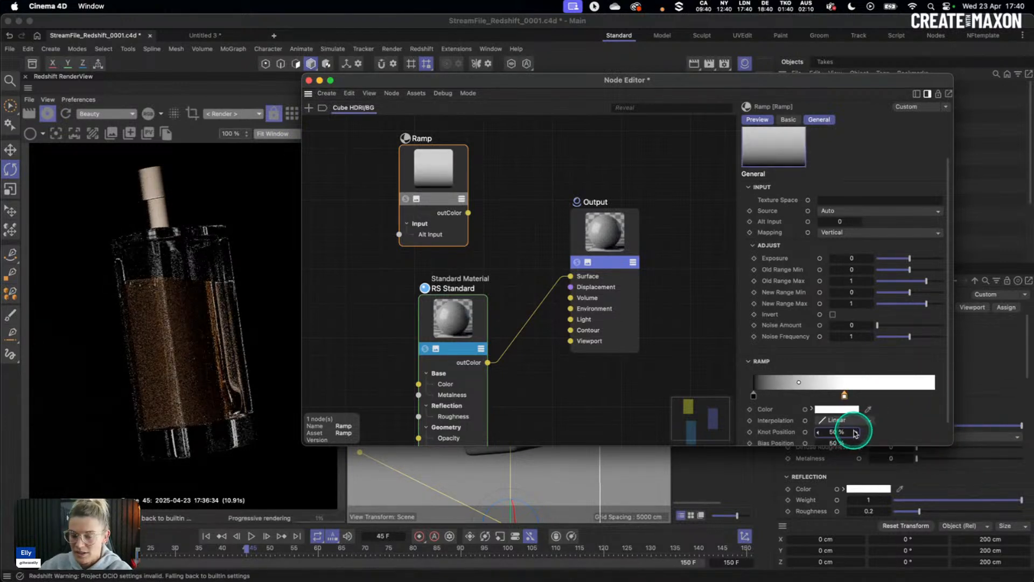
Step: Add a knot at the 100 % end of the ramp and color it black
left_click(932, 397)
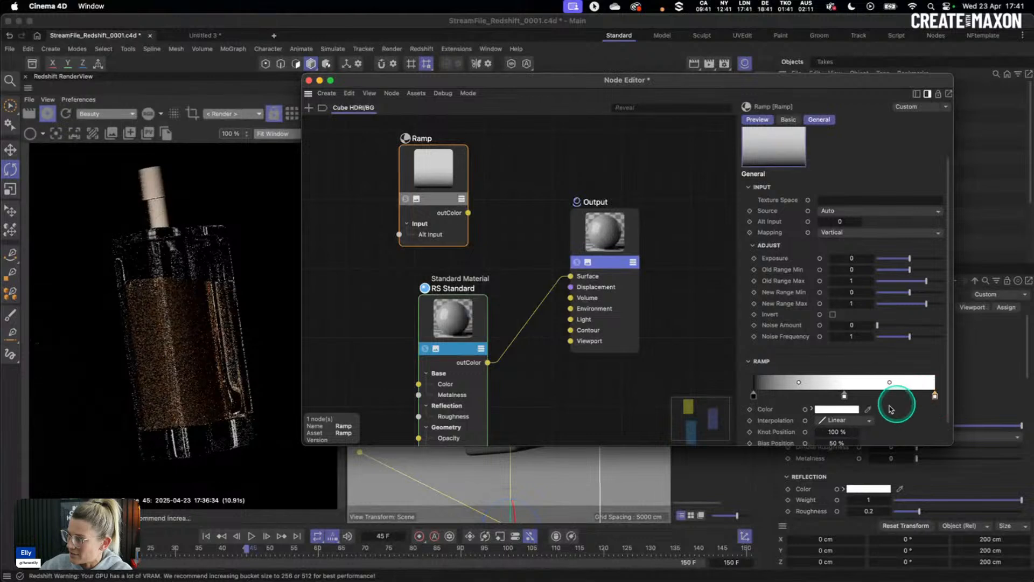
left_click(837, 409)
left_click_drag(762, 474, 701, 542)
left_click(727, 421)
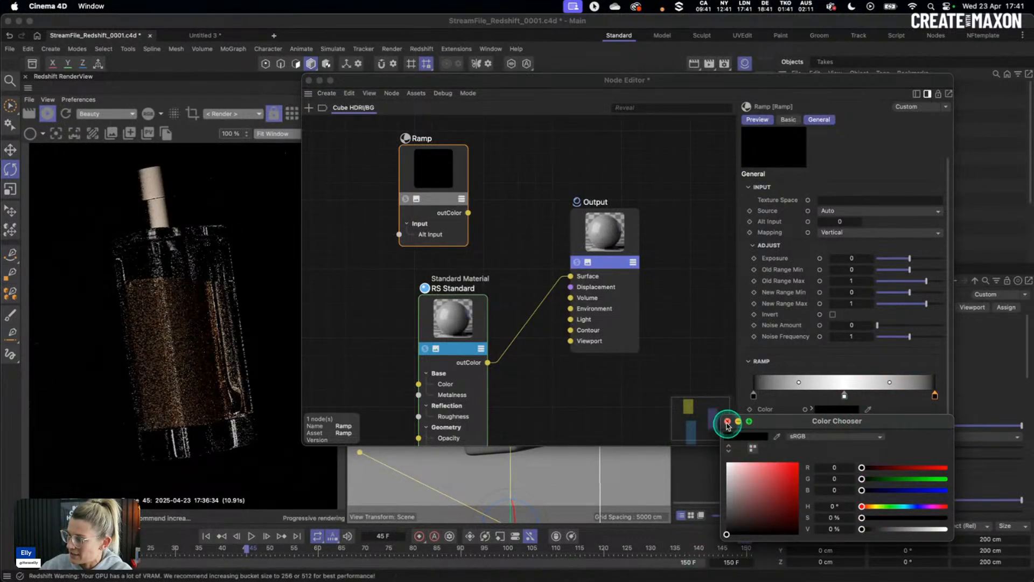
Step: Delete the RS Standard node and connect the Ramp's outColor to the Output node's Surface input
left_click_drag(440, 185, 465, 208)
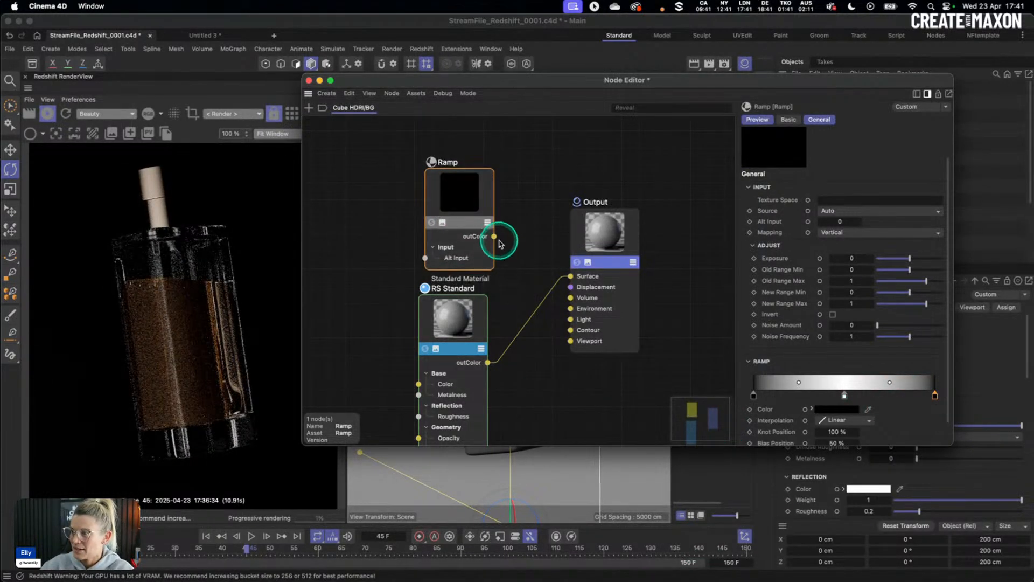
left_click(453, 319)
key("Delete")
left_click_drag(453, 205, 379, 256)
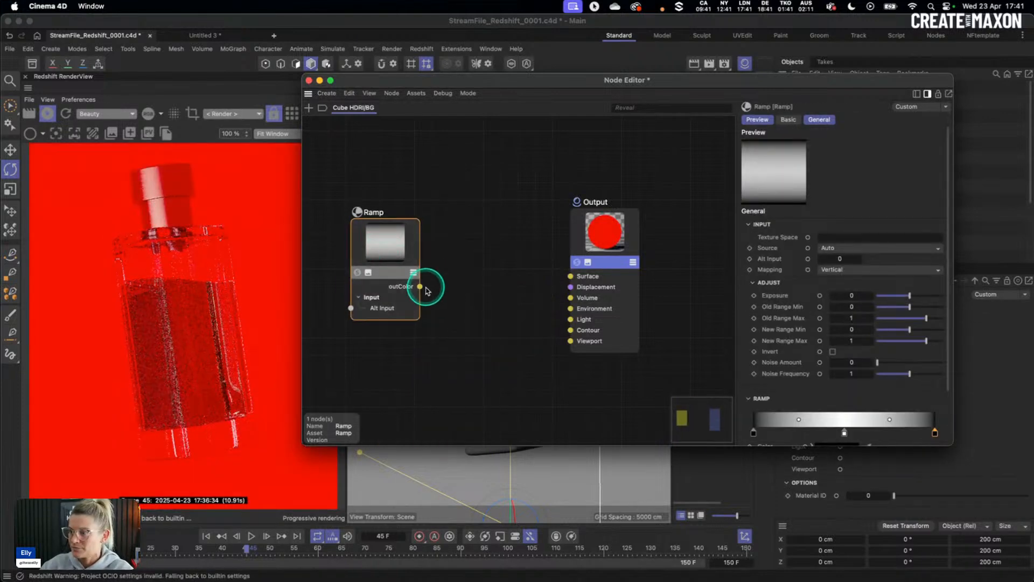
left_click_drag(421, 286, 570, 276)
left_click_drag(405, 265, 428, 256)
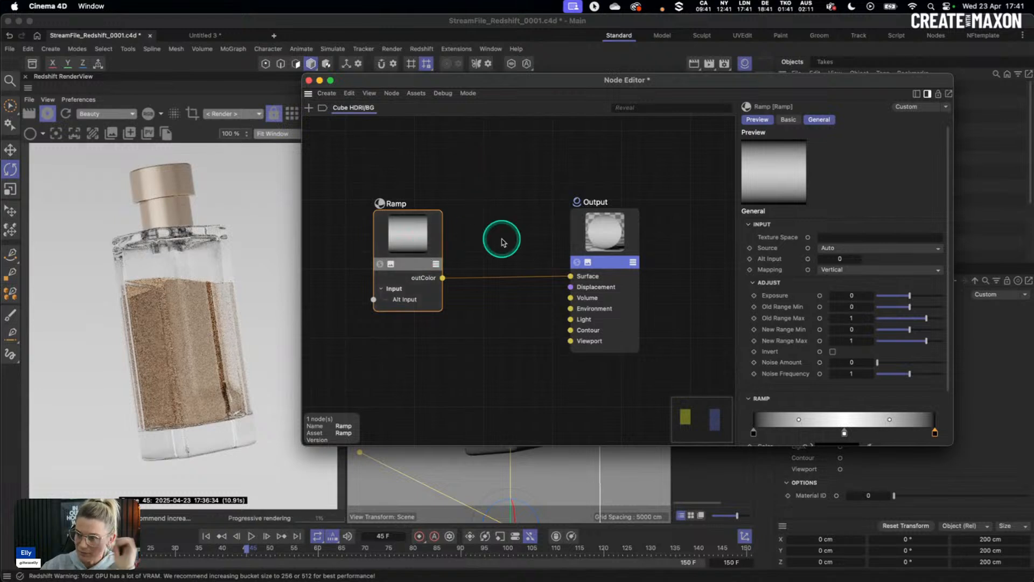
Step: Duplicate the Ramp node below the original and set the copy's mapping to Horizontal
left_click(609, 234)
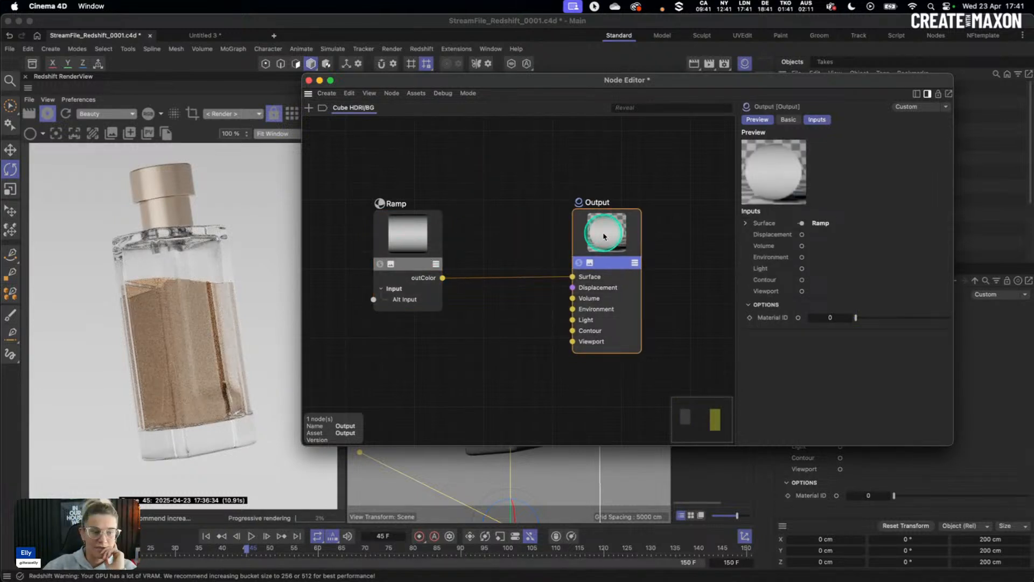
left_click_drag(422, 250, 430, 252)
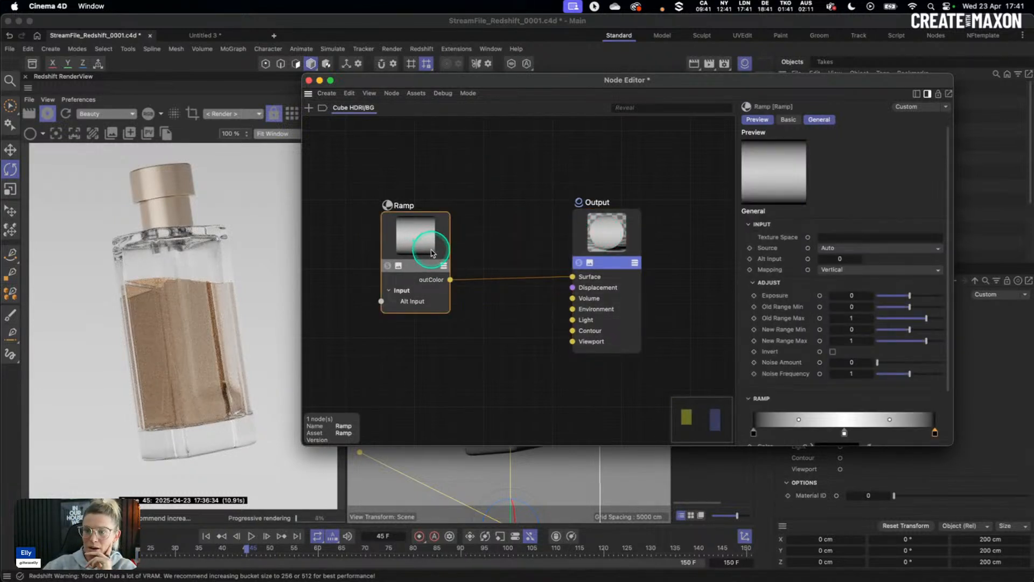
left_click_drag(430, 265, 386, 287)
left_click_drag(332, 198, 386, 285)
left_click_drag(387, 297, 382, 318)
left_click(378, 199)
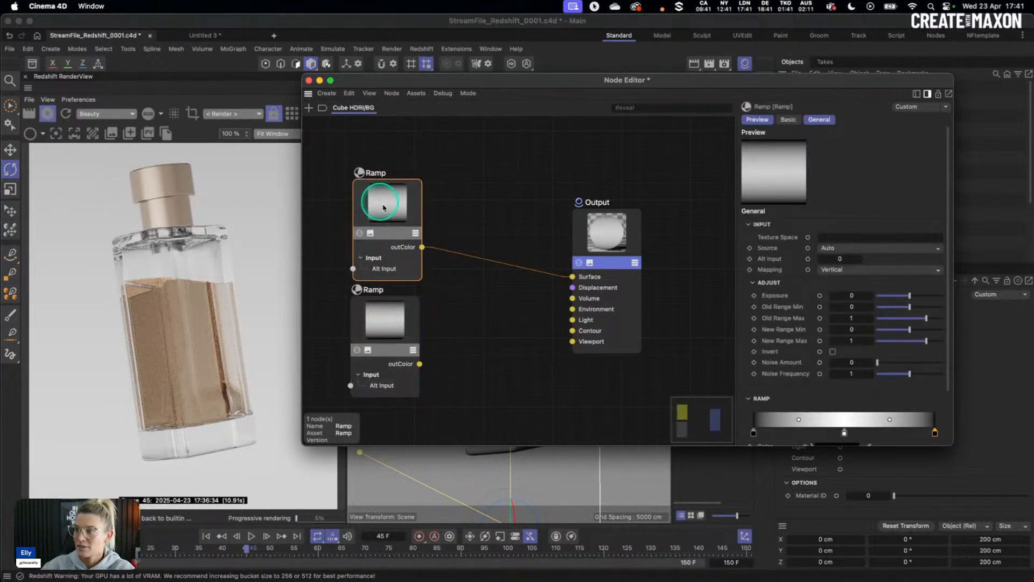
left_click_drag(382, 204, 377, 199)
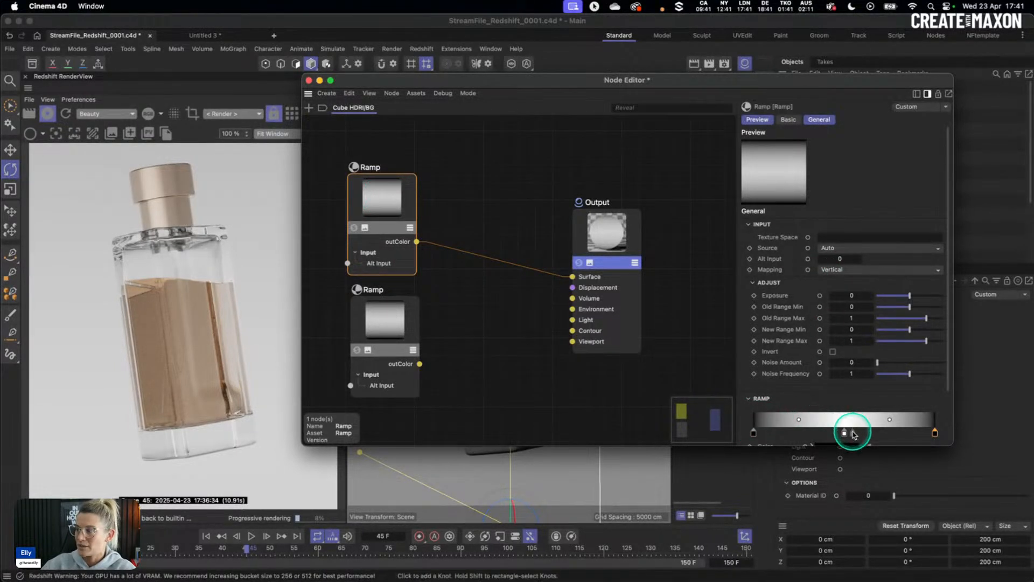
left_click(385, 331)
left_click(843, 270)
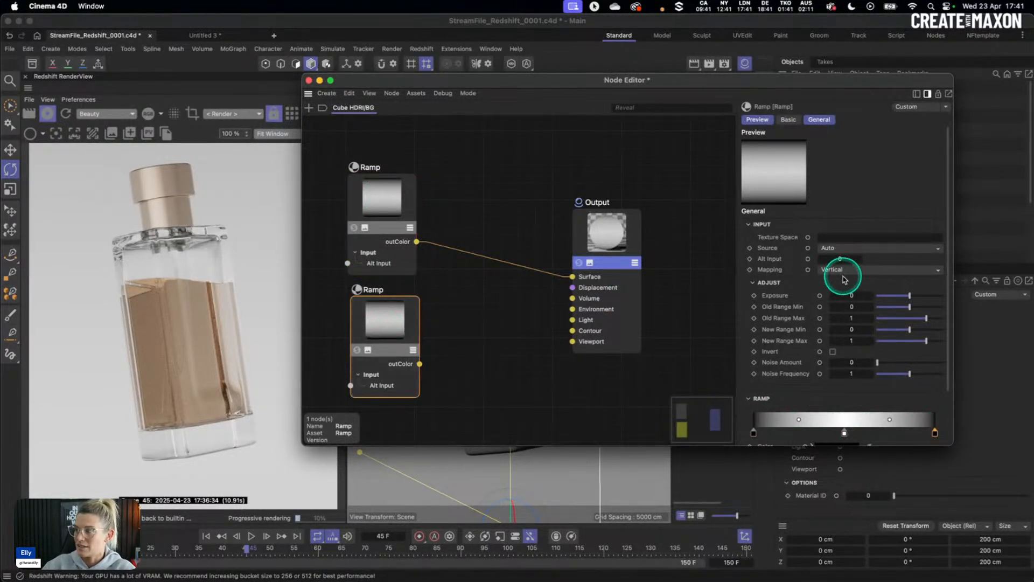
left_click(850, 282)
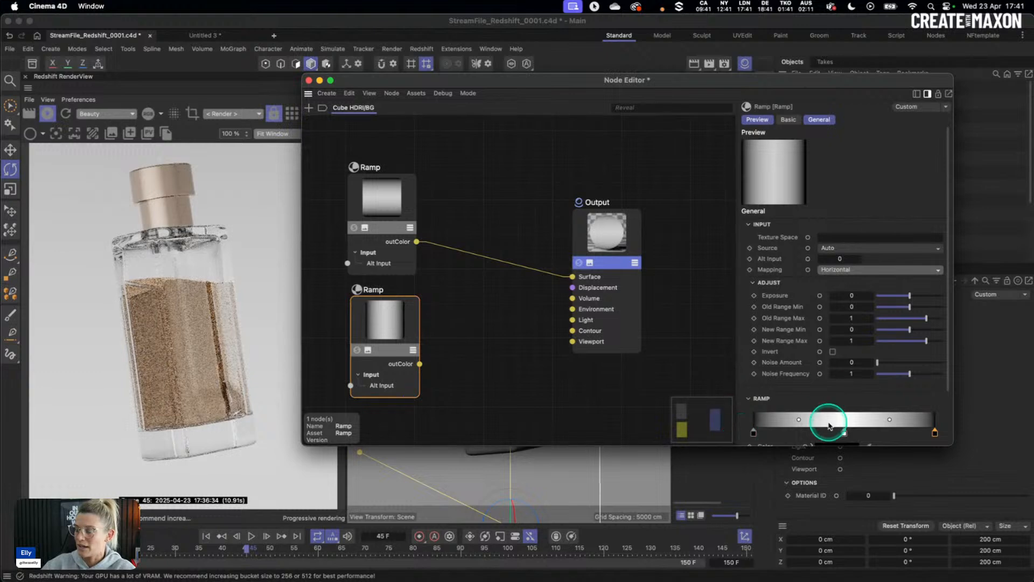
Step: Add a Color Layer node, feeding the vertical ramp into its Base Layer color and the horizontal ramp into its Layer 1 color
double_click(494, 219)
type("colo")
left_click_drag(533, 318, 505, 231)
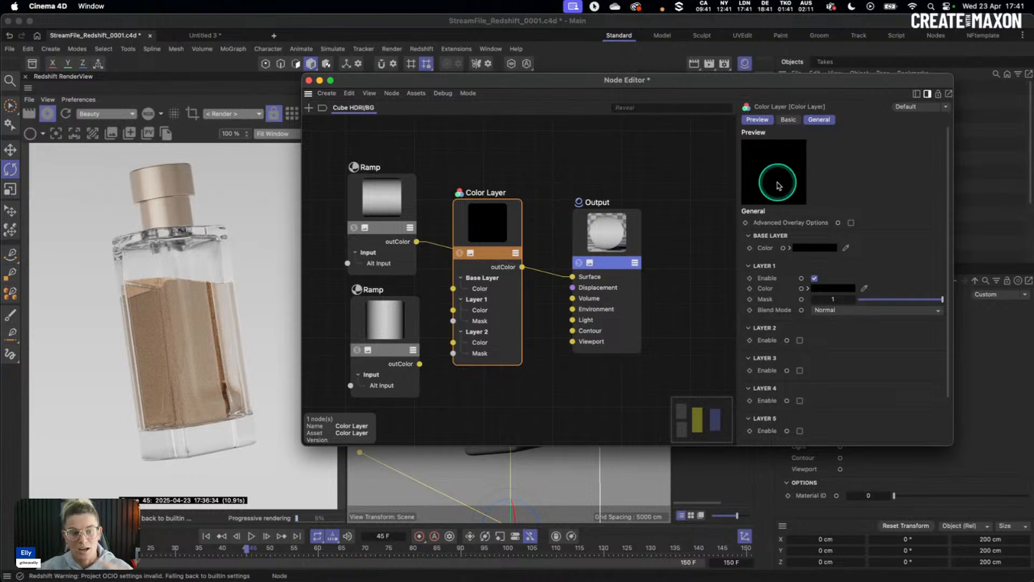
left_click_drag(416, 241, 454, 289)
left_click_drag(418, 364, 453, 310)
Step: Set Layer 1's blend mode to Multiply and connect the Color Layer's outColor to the Output node's Surface
left_click(832, 313)
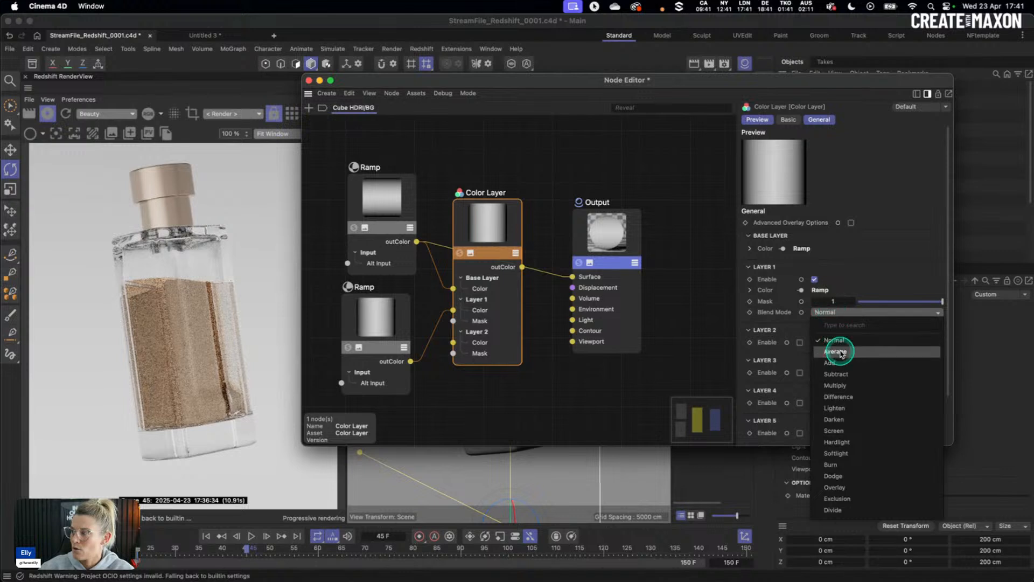
left_click(834, 377)
left_click_drag(758, 158, 812, 175)
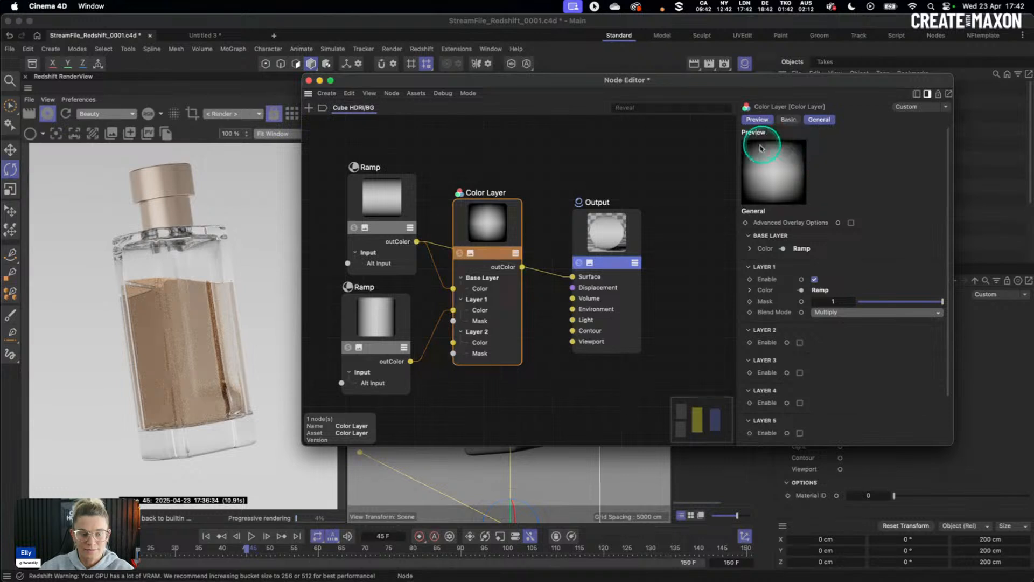
left_click_drag(522, 267, 576, 277)
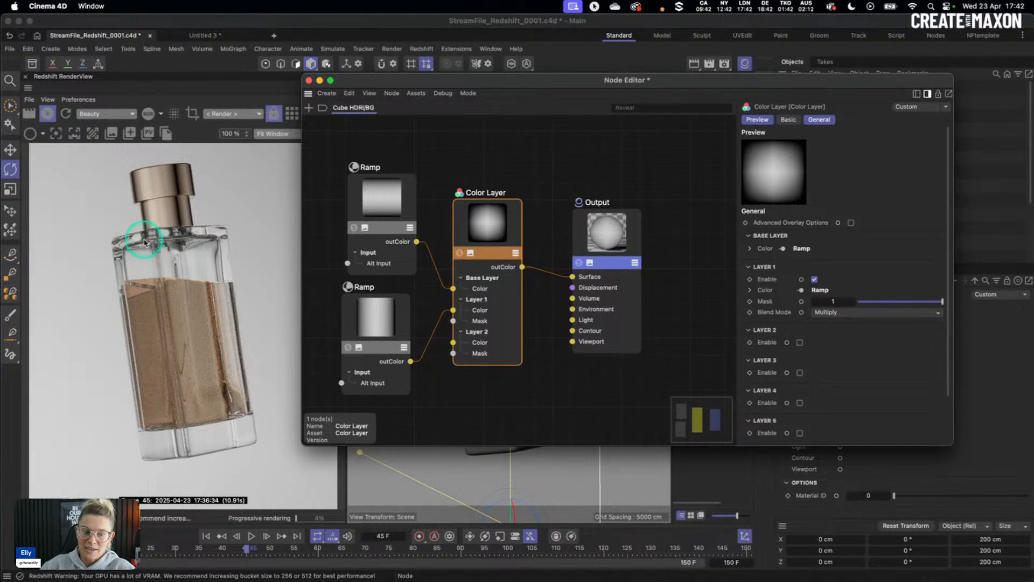
Step: Close the node graph and compare the render with the Cube HDRI/BG object disabled and enabled
left_click(308, 80)
left_click(894, 88)
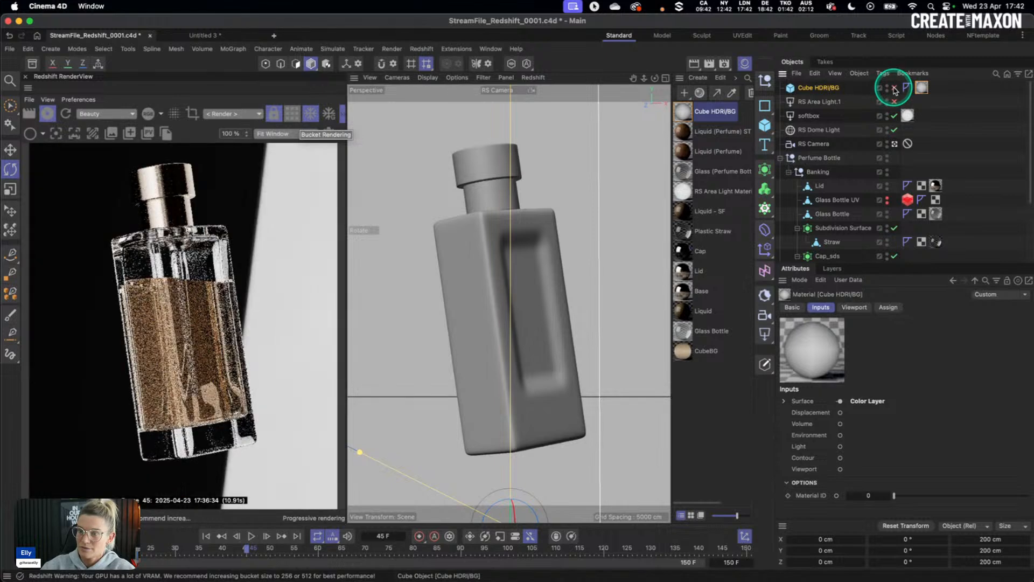
left_click(894, 87)
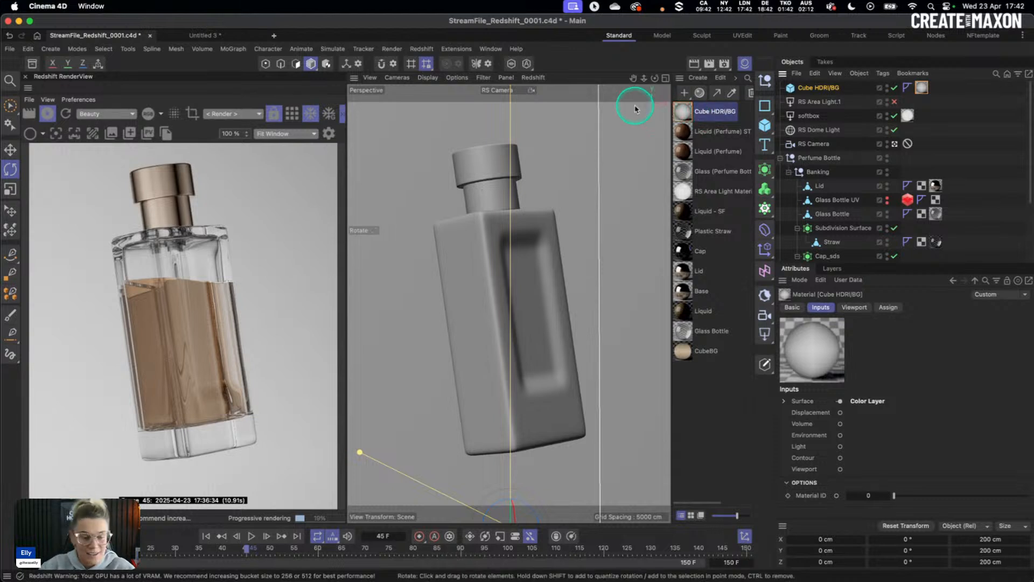
Step: Reopen the Cube HDRI/BG node graph, color the vertical ramp's 50 % knot with brown sampled from the rendered liquid, and open that color for editing
double_click(682, 114)
left_click(423, 210)
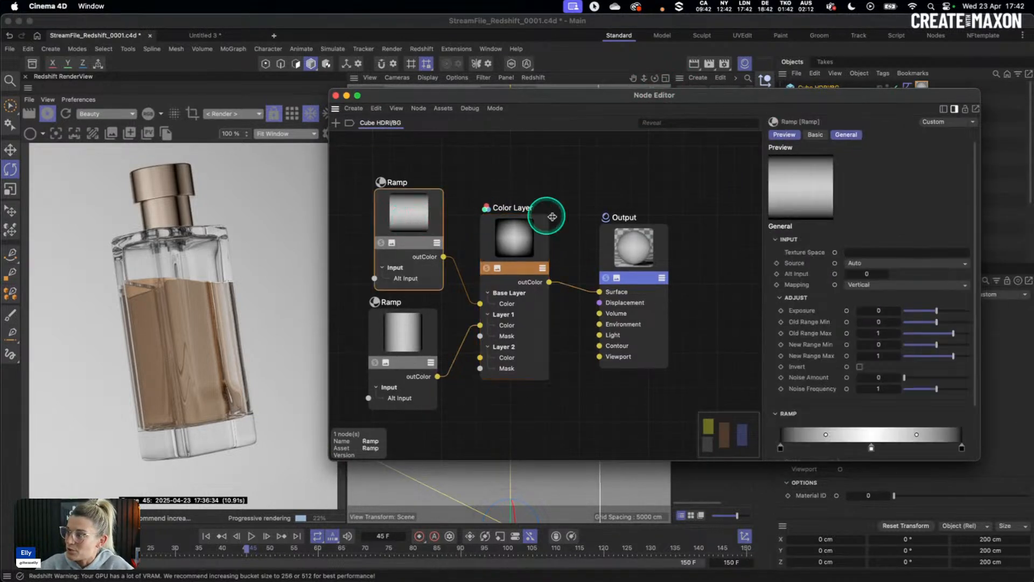
scroll(964, 404, "down", 3)
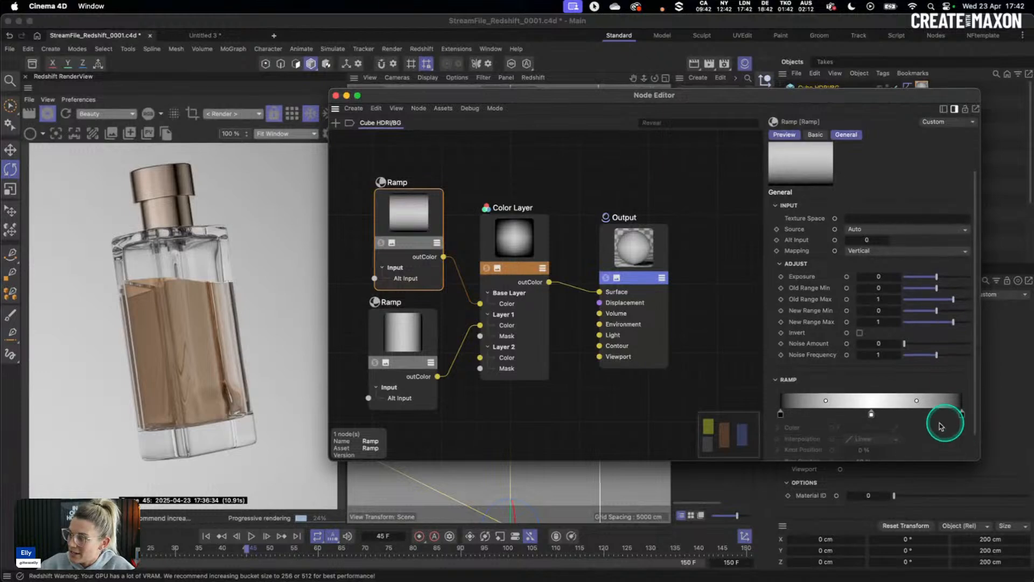
left_click(871, 415)
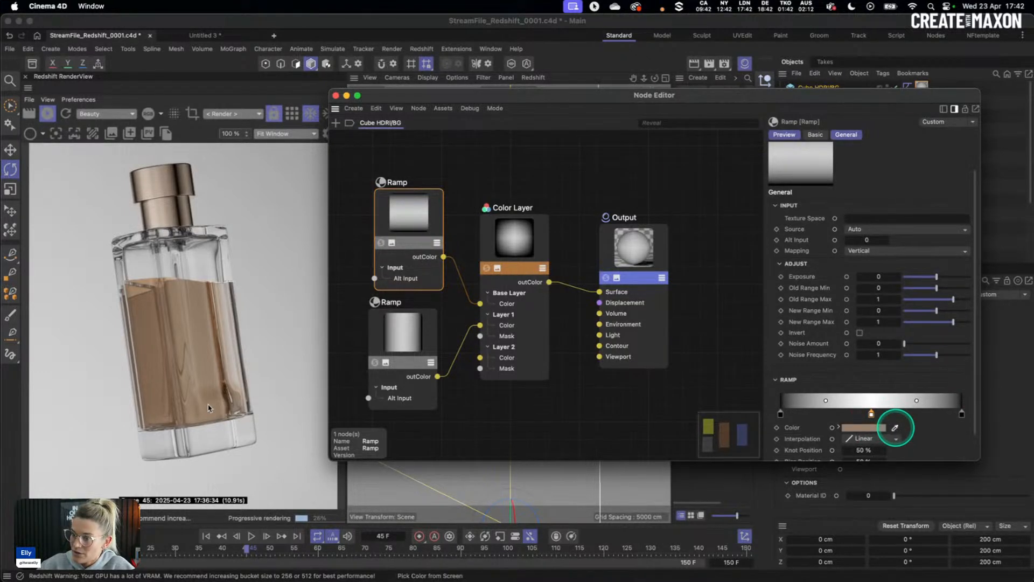
left_click(189, 413)
left_click(863, 428)
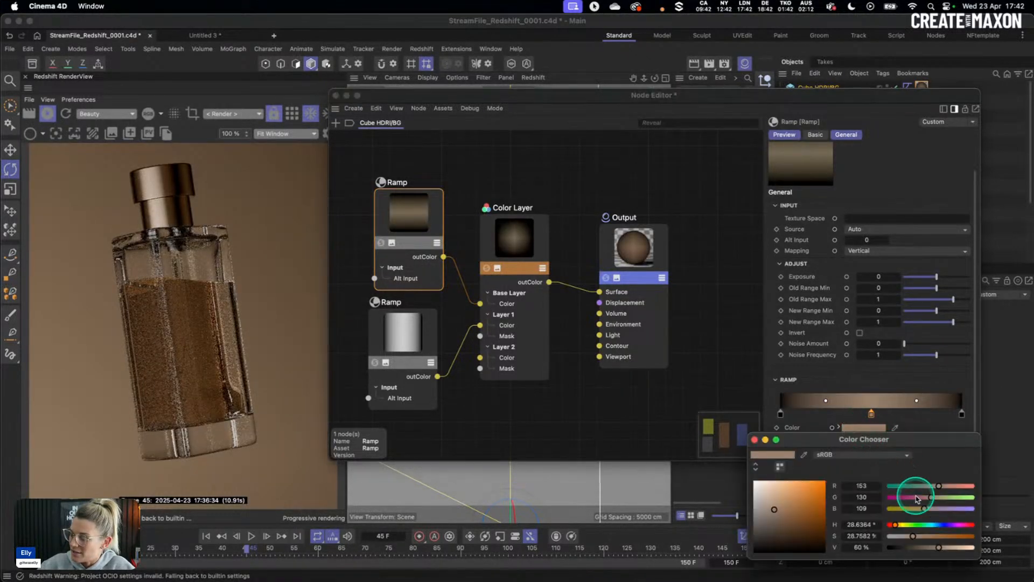
Step: Lighten the middle knot of the upper Ramp in the Cube HDRI/BG material to a bright, desaturated pale beige
left_click(964, 547)
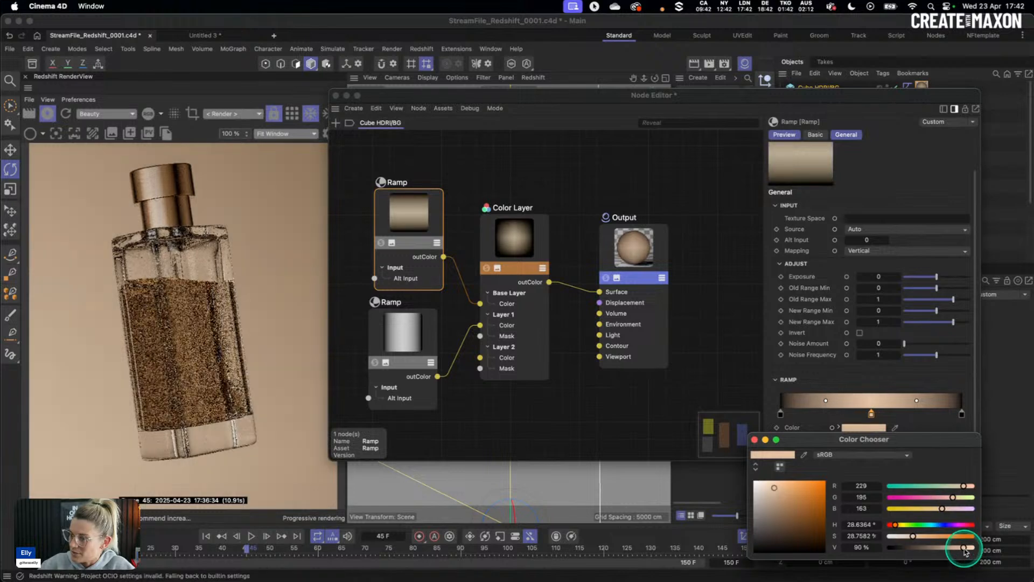
left_click_drag(964, 547, 902, 541)
left_click(755, 439)
right_click(875, 430)
left_click(898, 453)
left_click(417, 349)
left_click(169, 332)
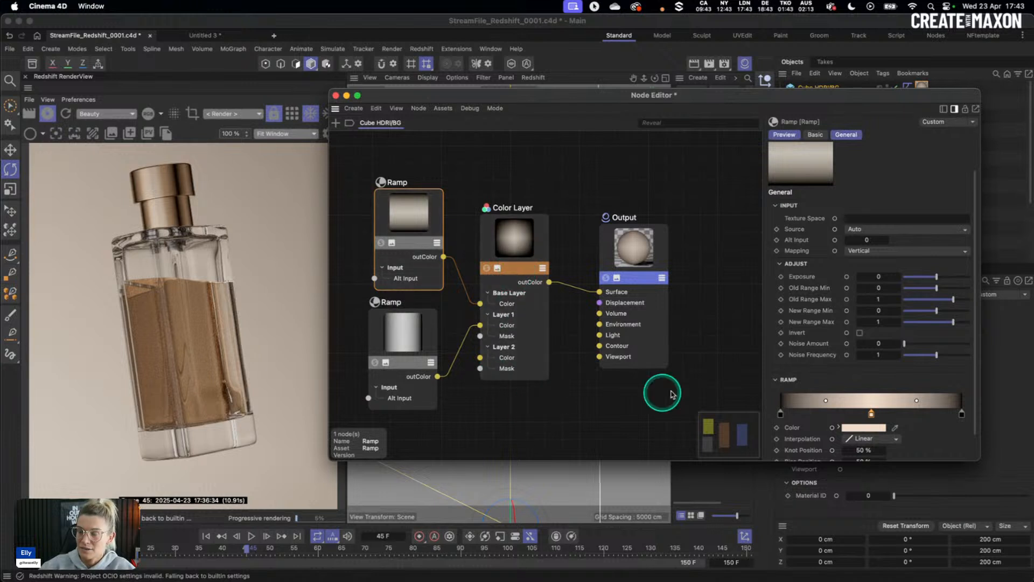
left_click(489, 247)
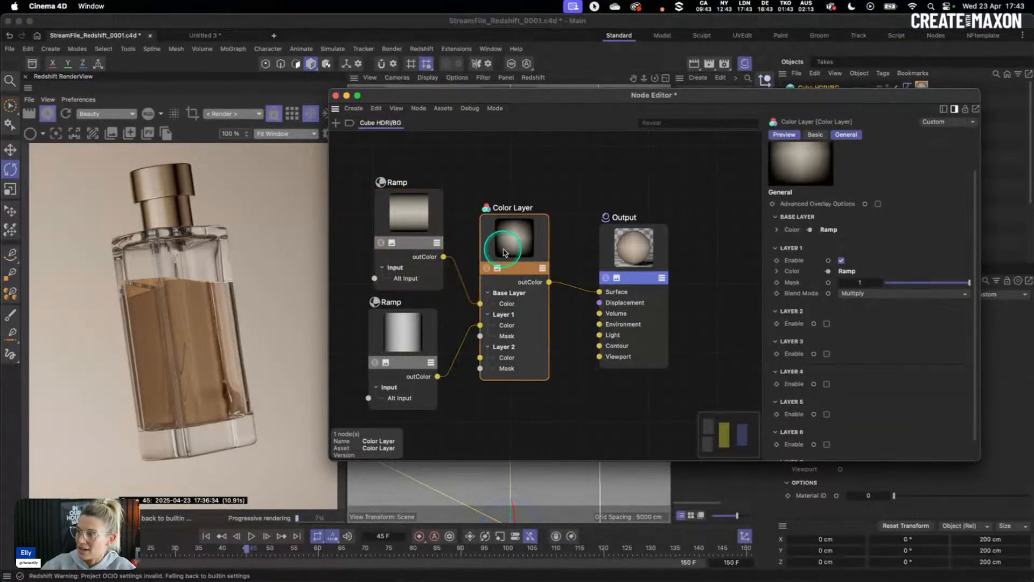
left_click(405, 219)
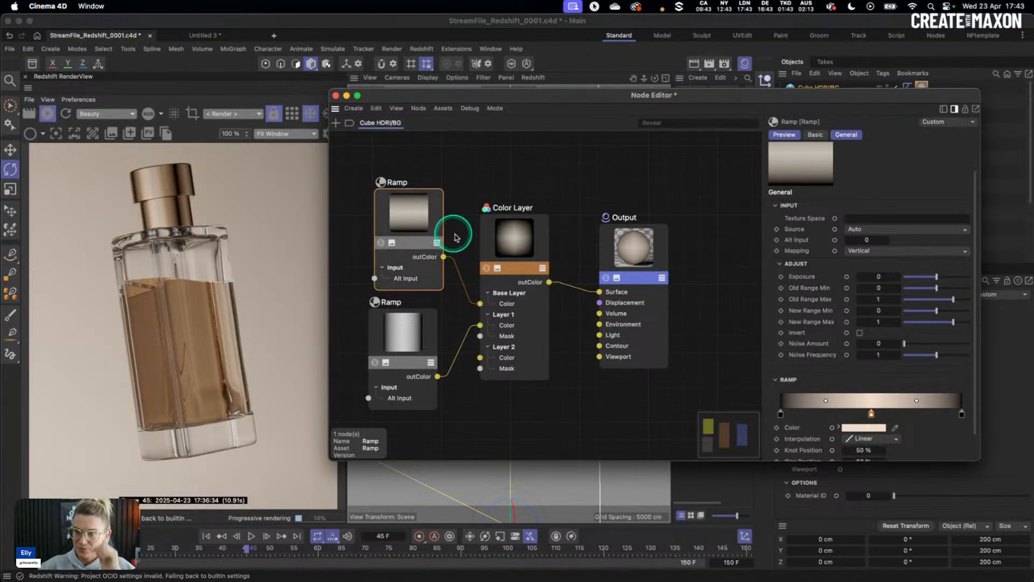
left_click(335, 96)
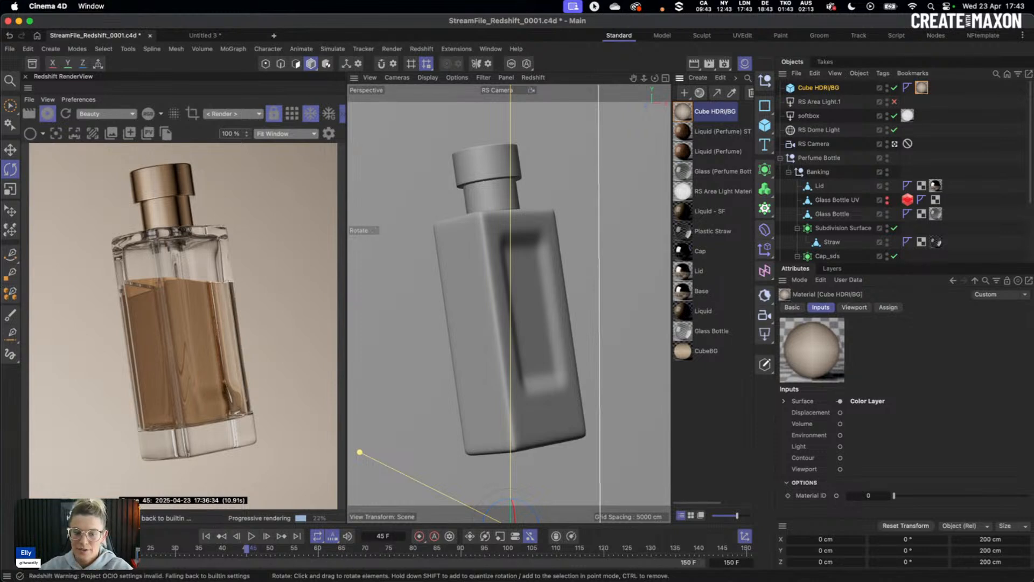
Step: Set the transmission depth of the Liquid (Perfume) material to 3
left_click(722, 369)
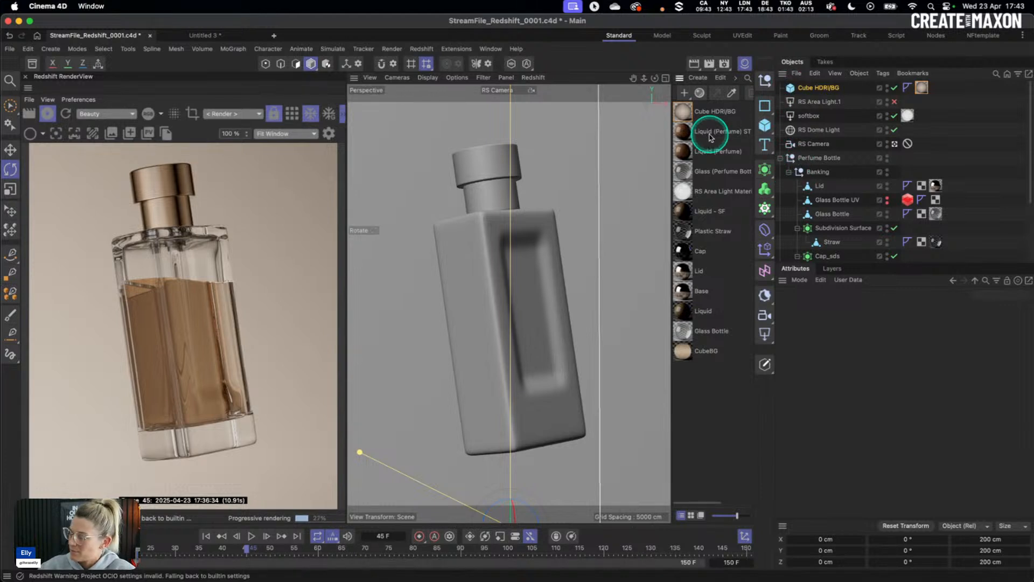
left_click(687, 136)
double_click(688, 141)
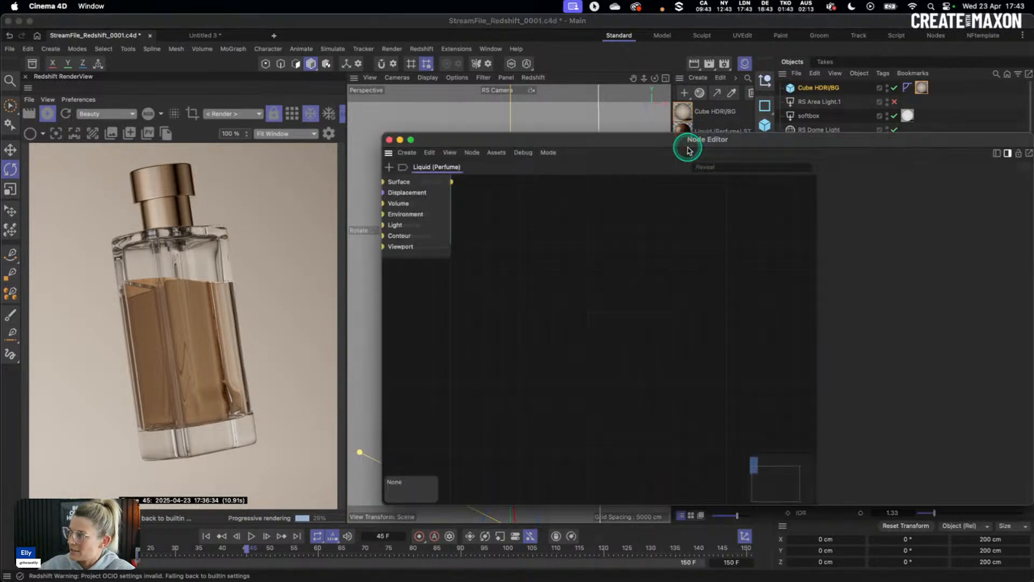
left_click(862, 436)
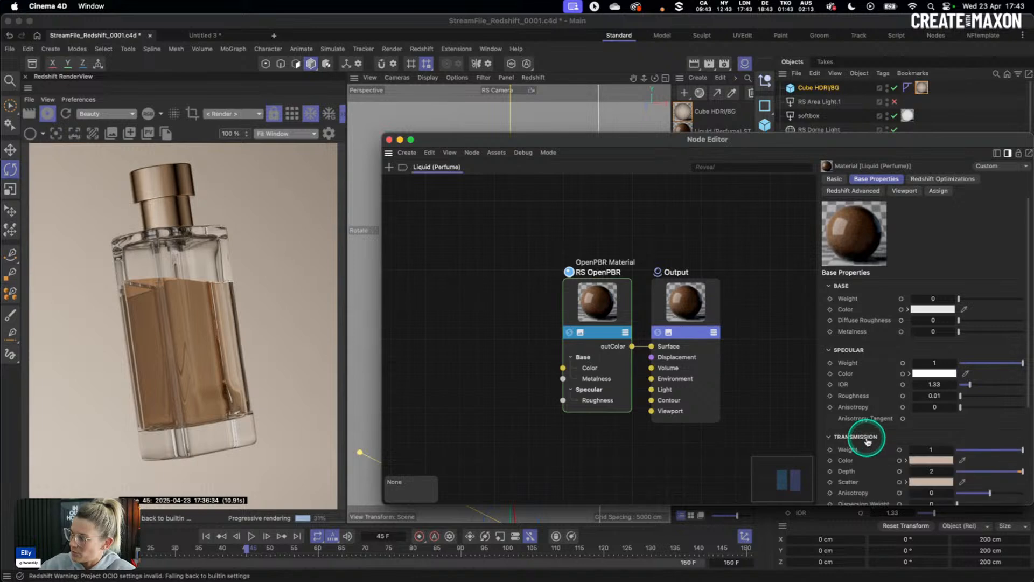
type("3")
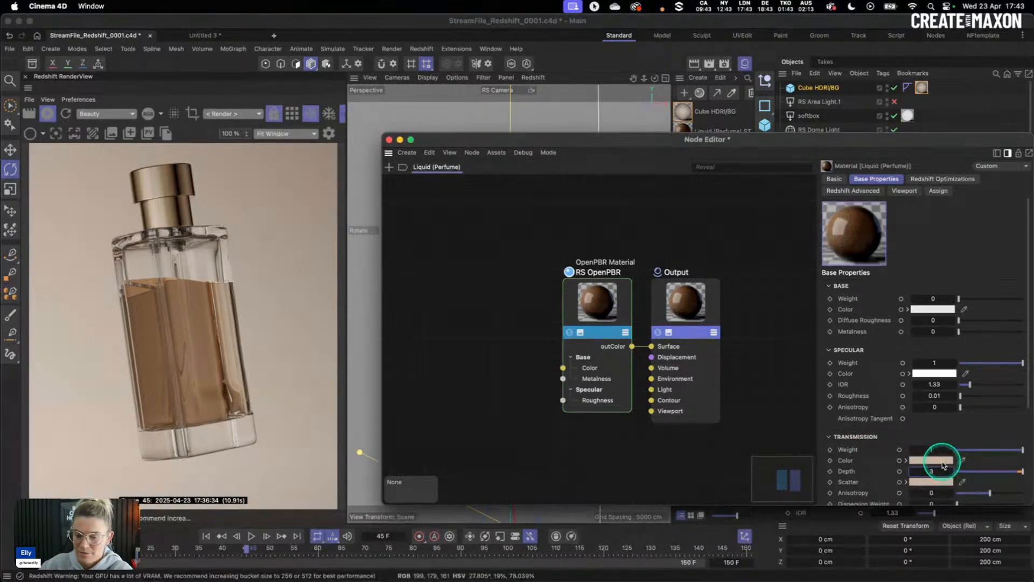
key("Return")
left_click(389, 140)
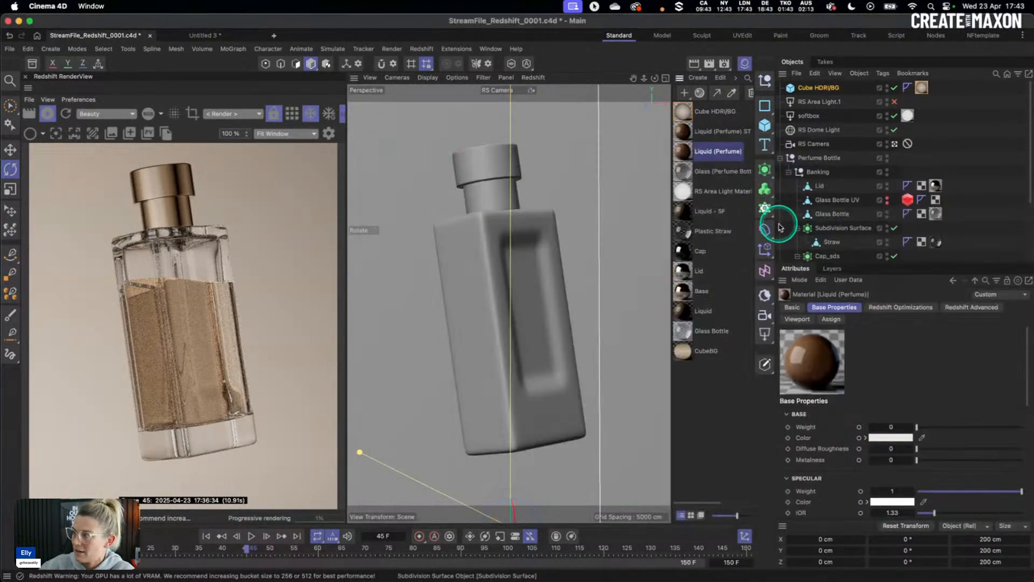
Step: Set the transmission depth of the Liquid (Perfume) ST material's OpenPBR node to 3
double_click(689, 130)
left_click(590, 297)
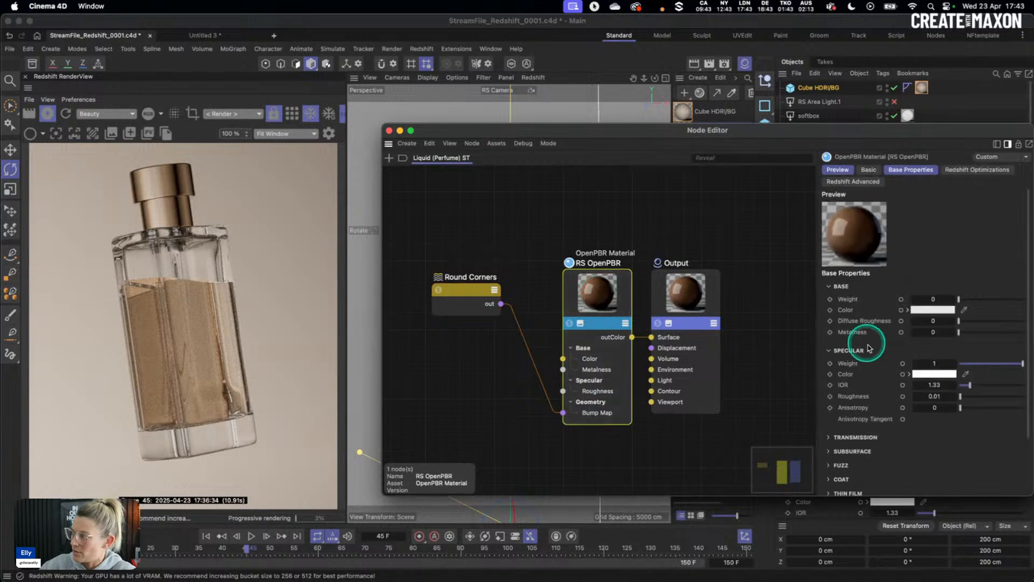
double_click(931, 438)
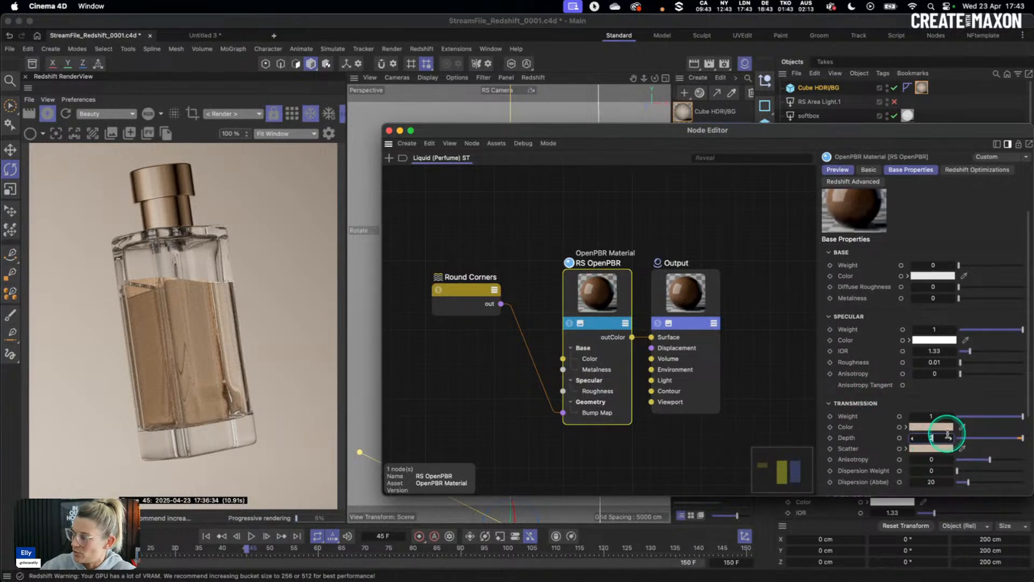
type("3")
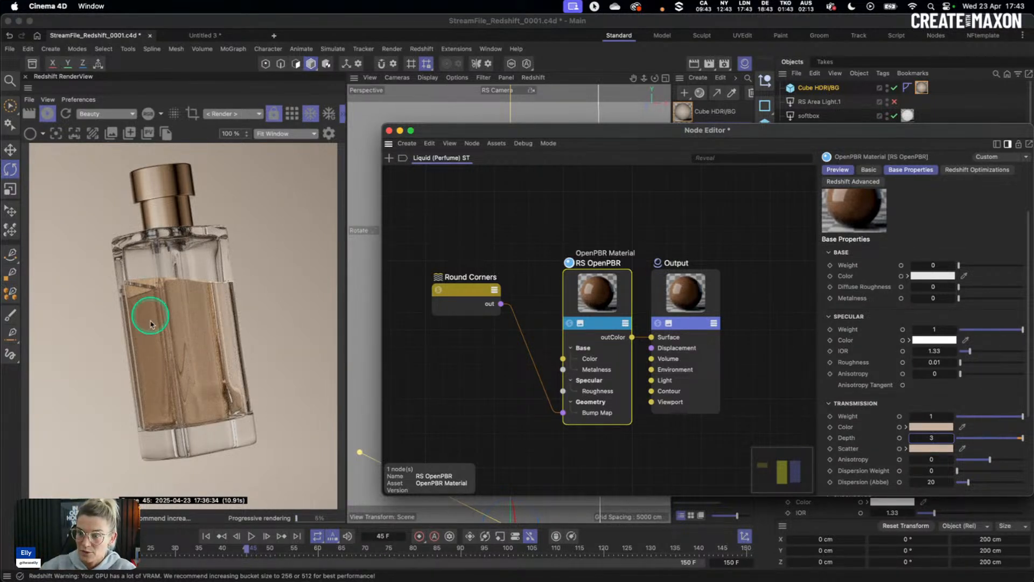
left_click(388, 131)
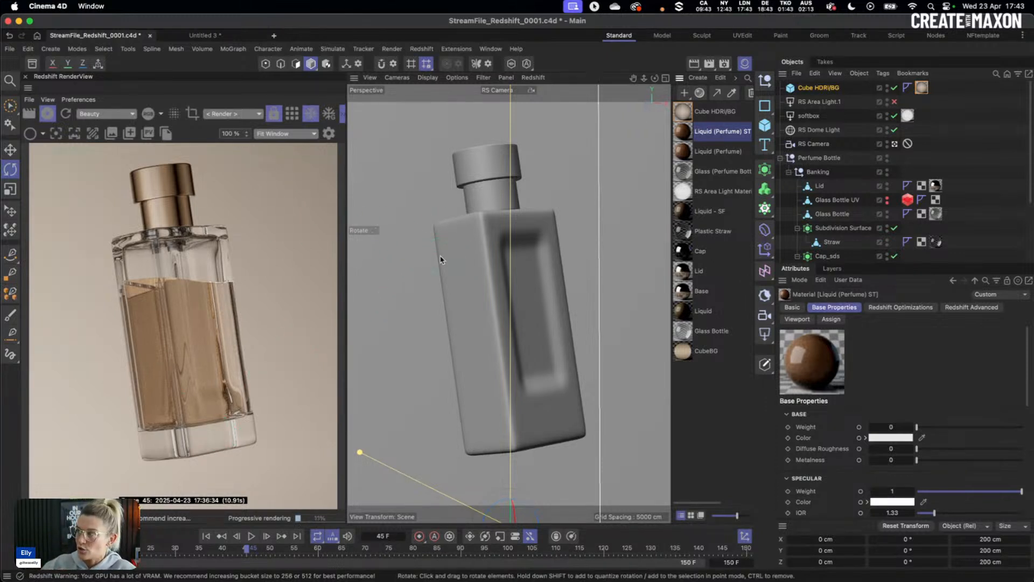
Step: Add a Redshift Object render tag to the Cube HDRI/BG object
left_click(822, 130)
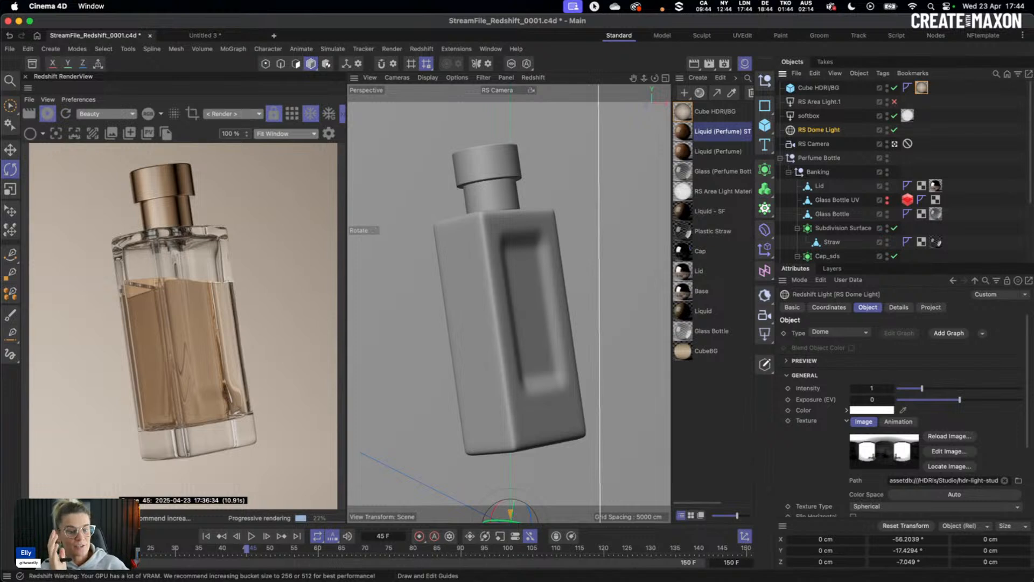
left_click(816, 88)
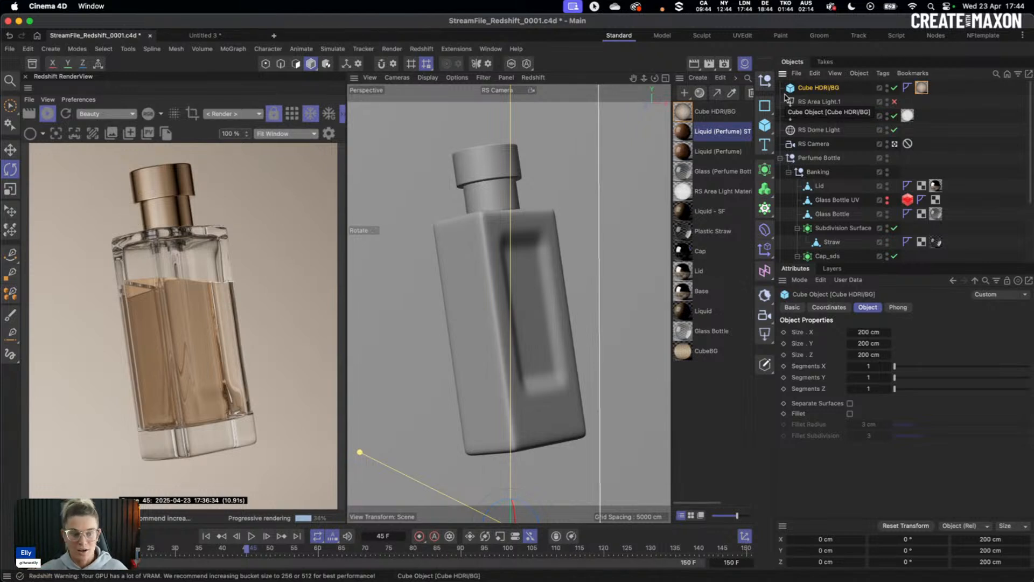
left_click(825, 89)
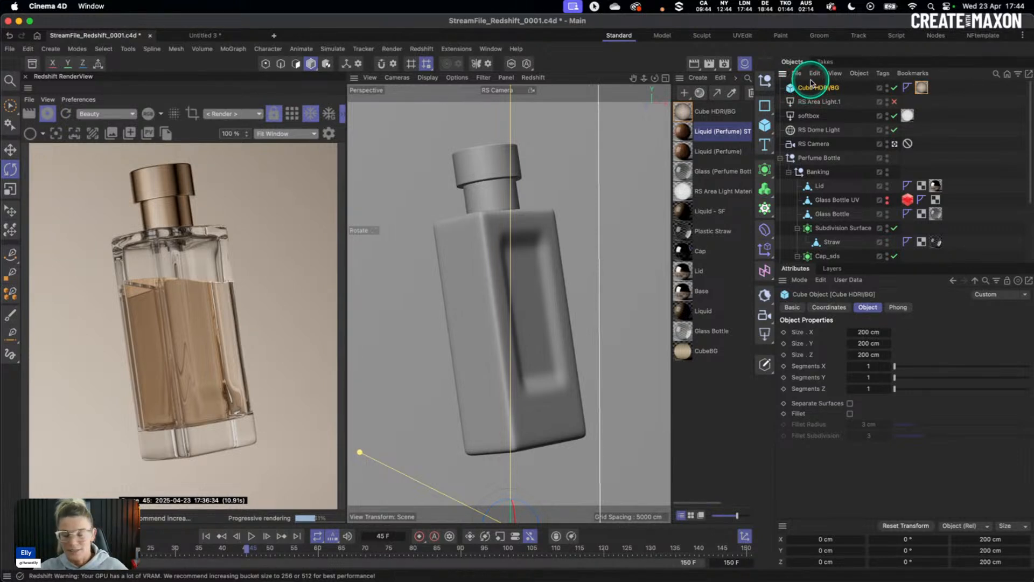
right_click(820, 92)
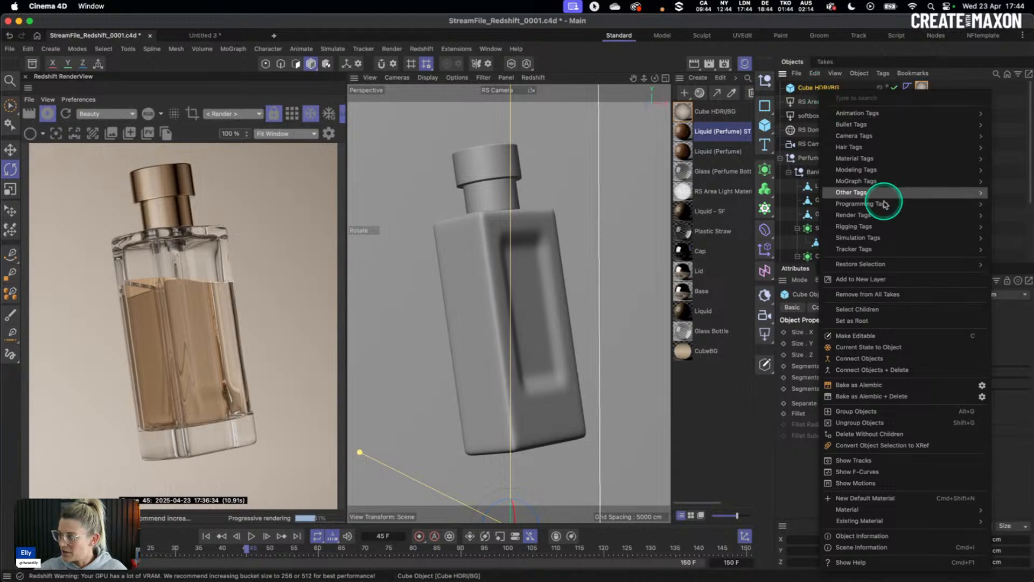
mouse_move(857, 216)
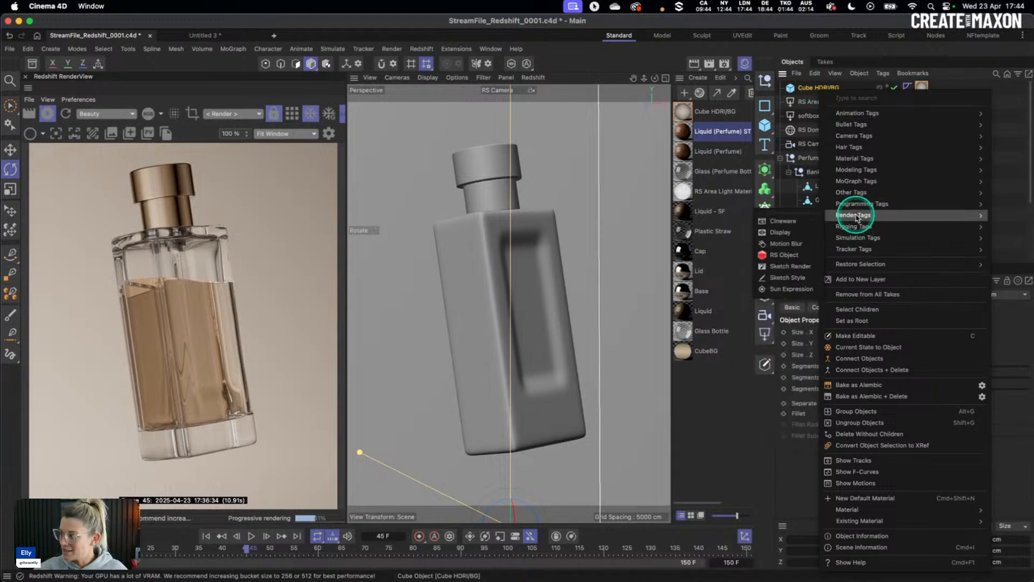
left_click(783, 255)
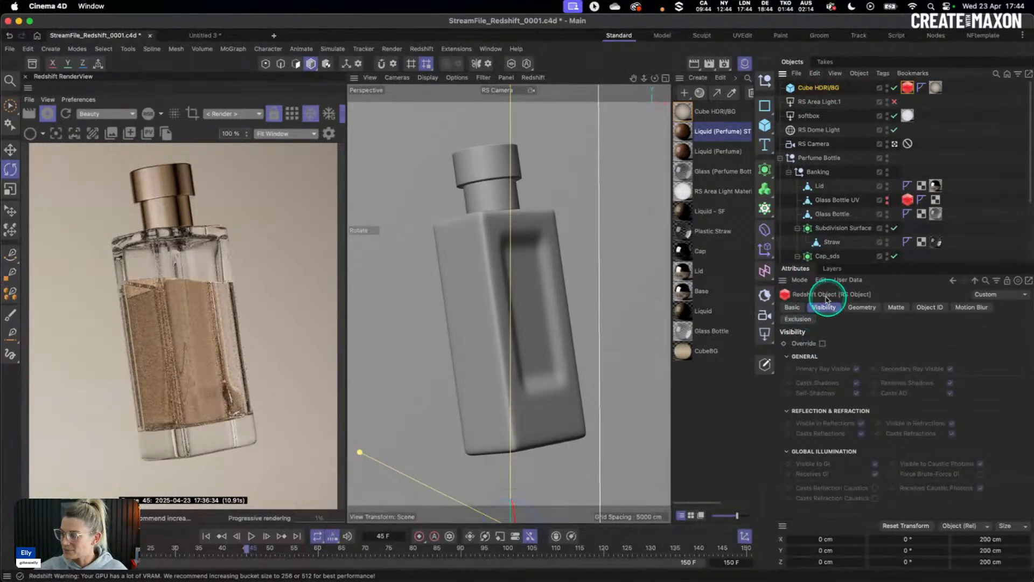
Step: Override the background cube's visibility and disable Casts Shadows, Self-Shadows, Receives Shadows and Casts AO
left_click(823, 344)
left_click(856, 382)
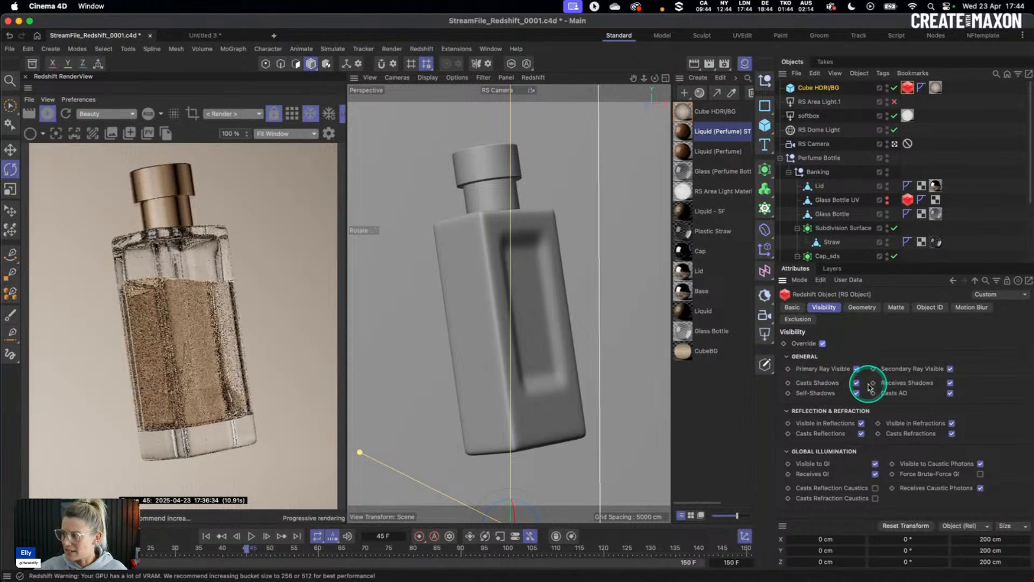
left_click(857, 393)
left_click(949, 382)
left_click(949, 392)
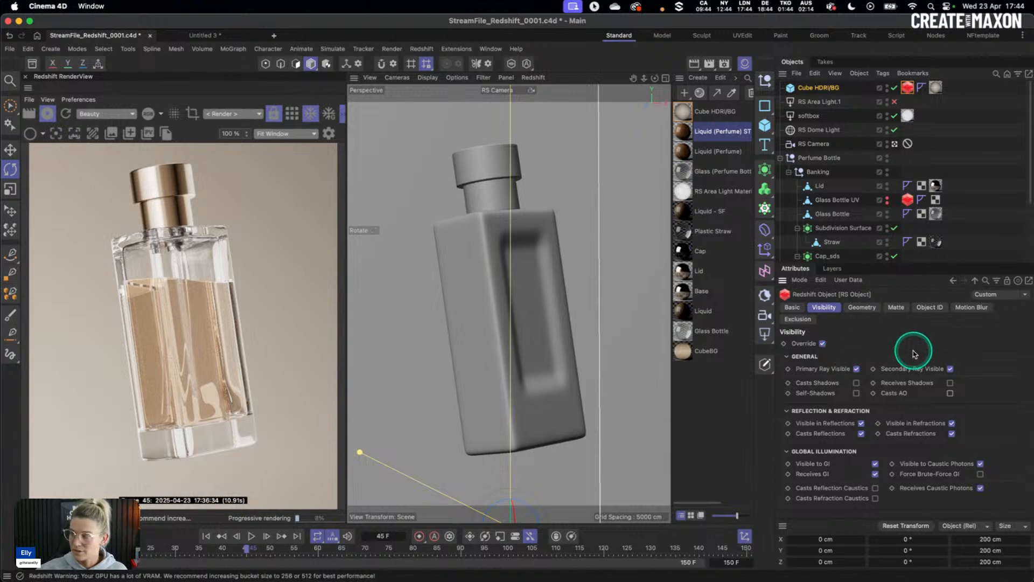
left_click(894, 88)
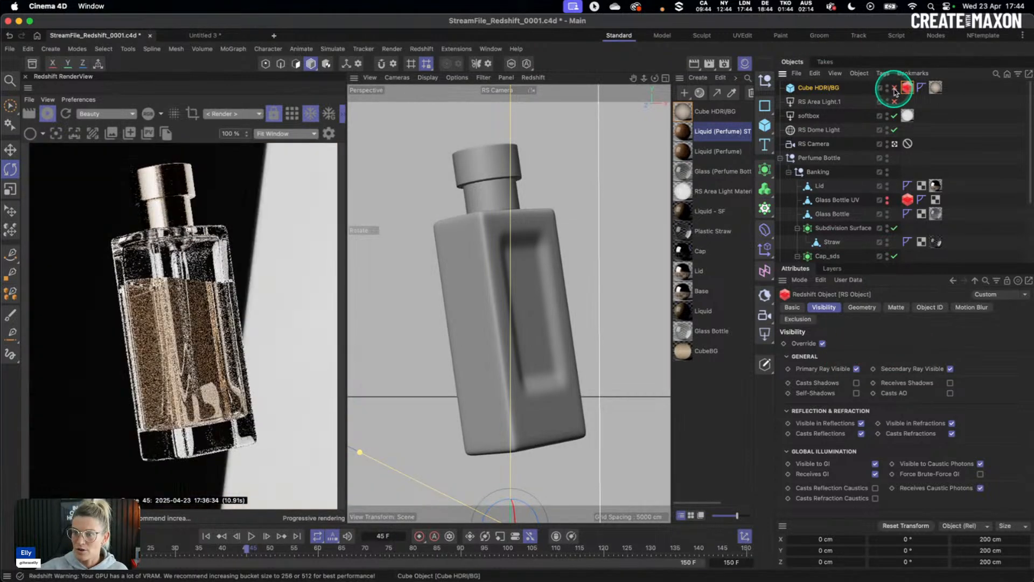
left_click(894, 88)
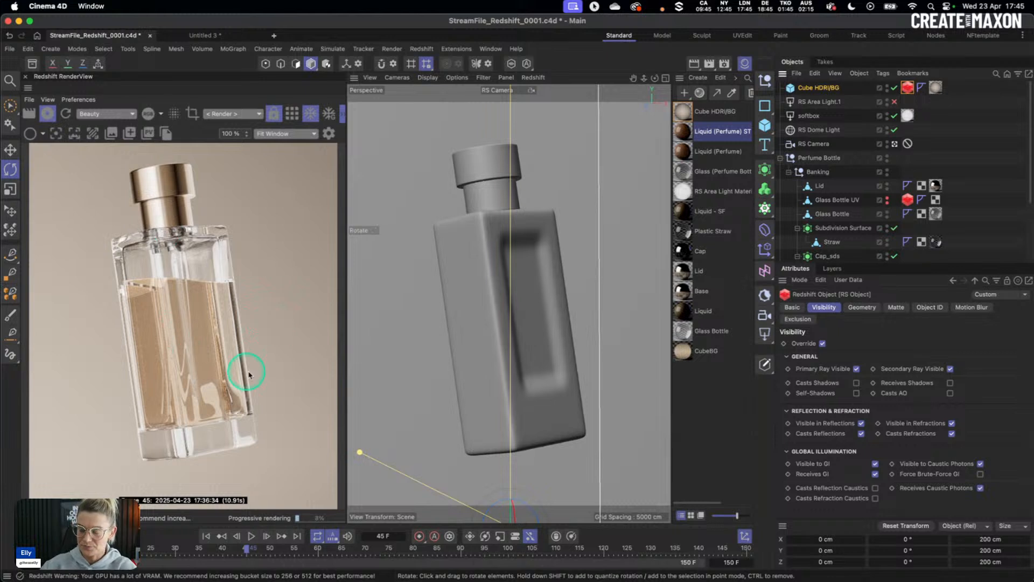
Step: Stop the live render and start a new project with a default cube, closing the Redshift RenderView
left_click(47, 115)
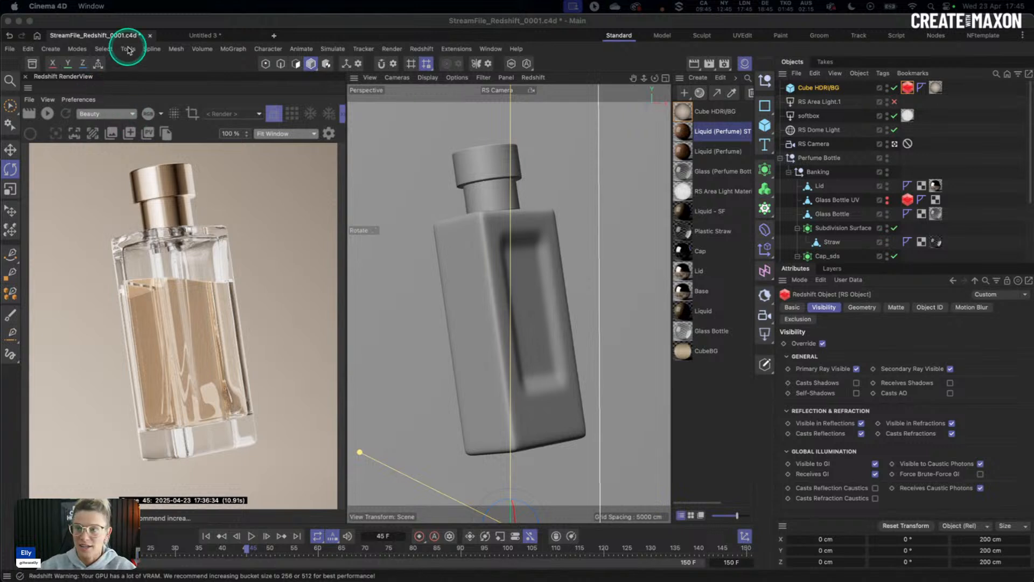
left_click(274, 35)
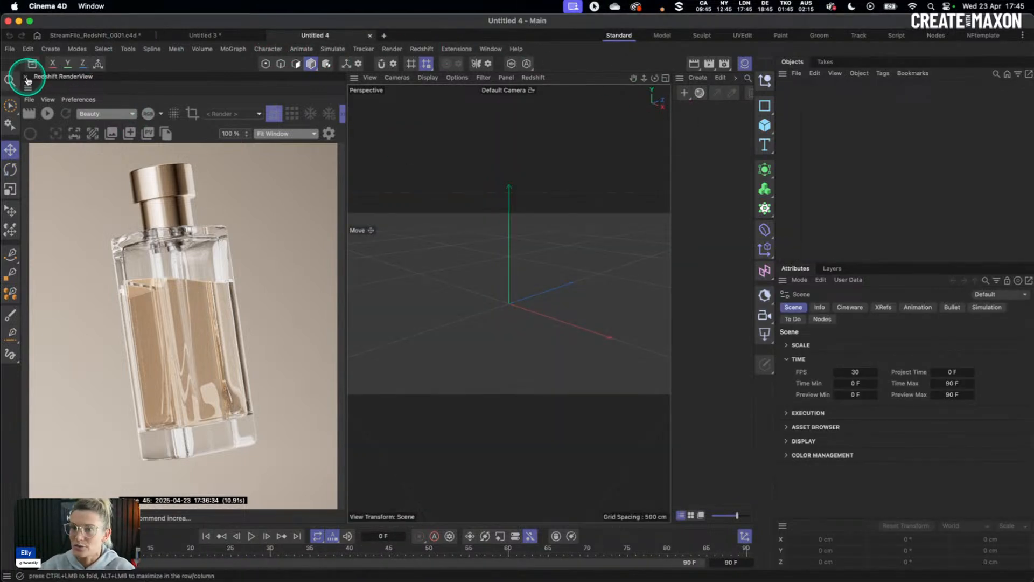
left_click(25, 76)
left_click(764, 127)
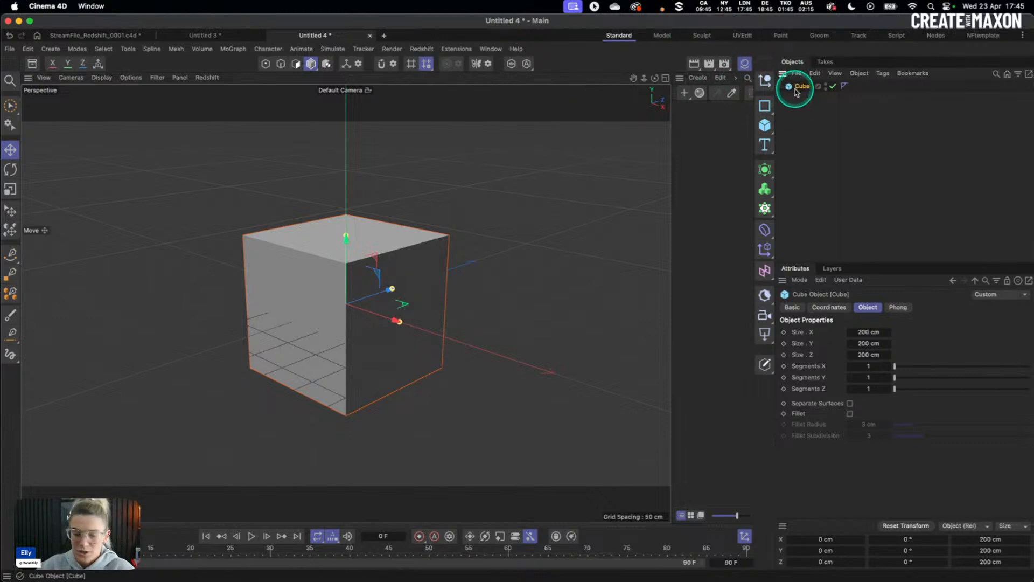
key("c")
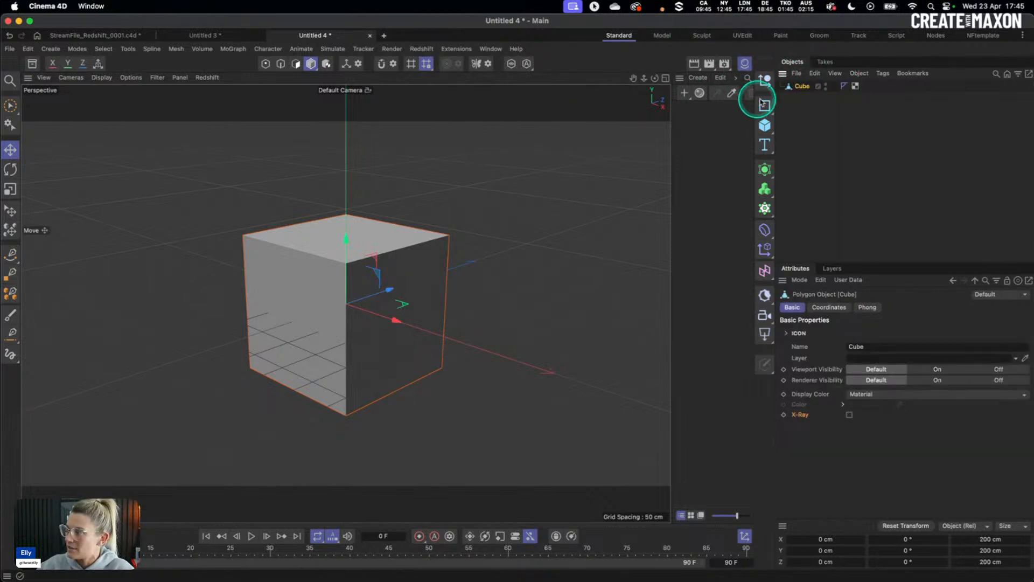
left_click(815, 74)
left_click(798, 78)
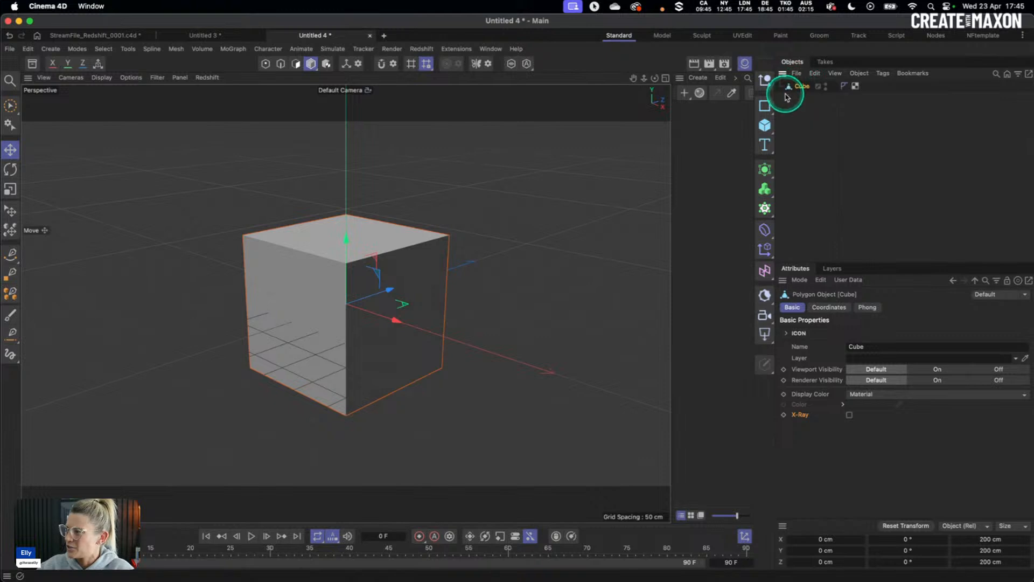
key("super+z")
Step: Switch the object list to a larger icon size
left_click(815, 74)
mouse_move(835, 74)
mouse_move(863, 93)
left_click(937, 121)
Step: Find the Select Facing node operator with the search "fac", place it under the Cube and set its axis to Y+
left_click(33, 63)
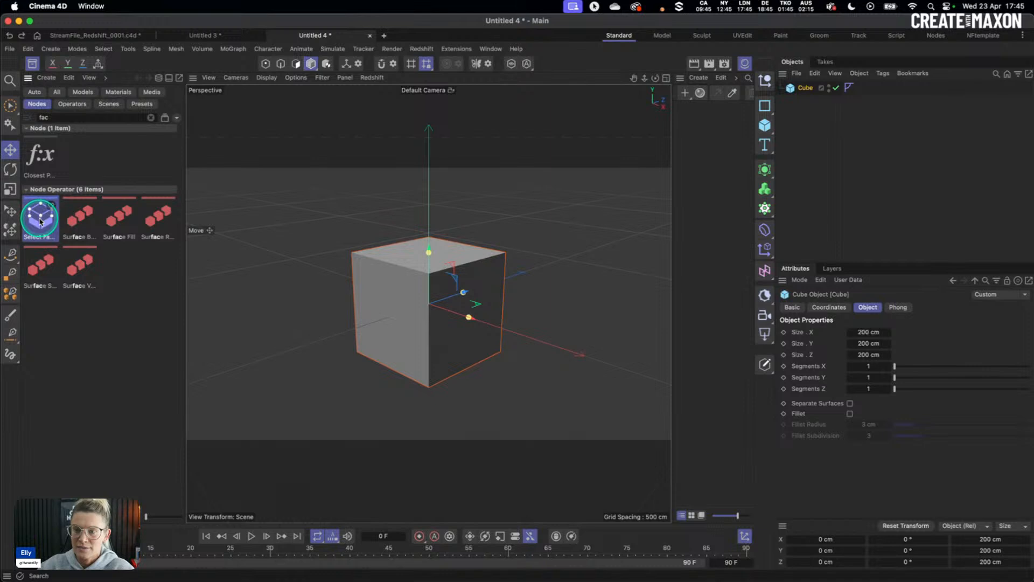
left_click_drag(463, 179, 808, 89)
left_click(809, 110)
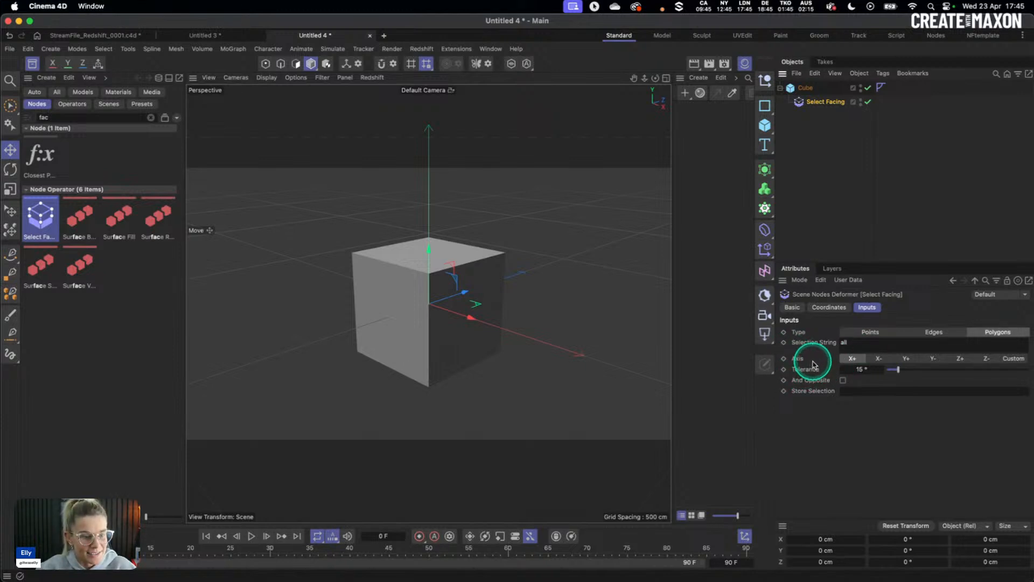
left_click(906, 358)
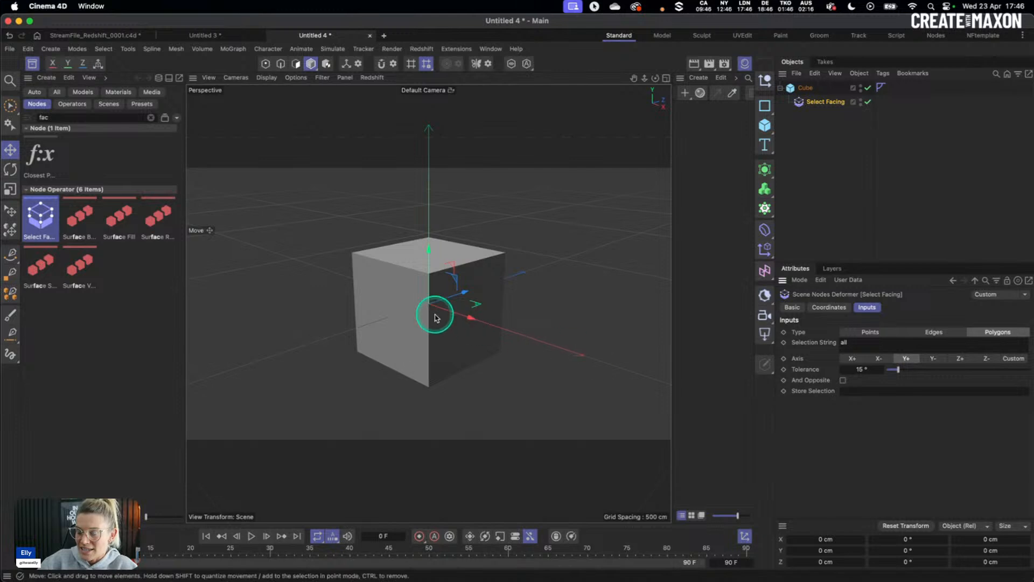
left_click_drag(430, 325, 561, 323, "alt")
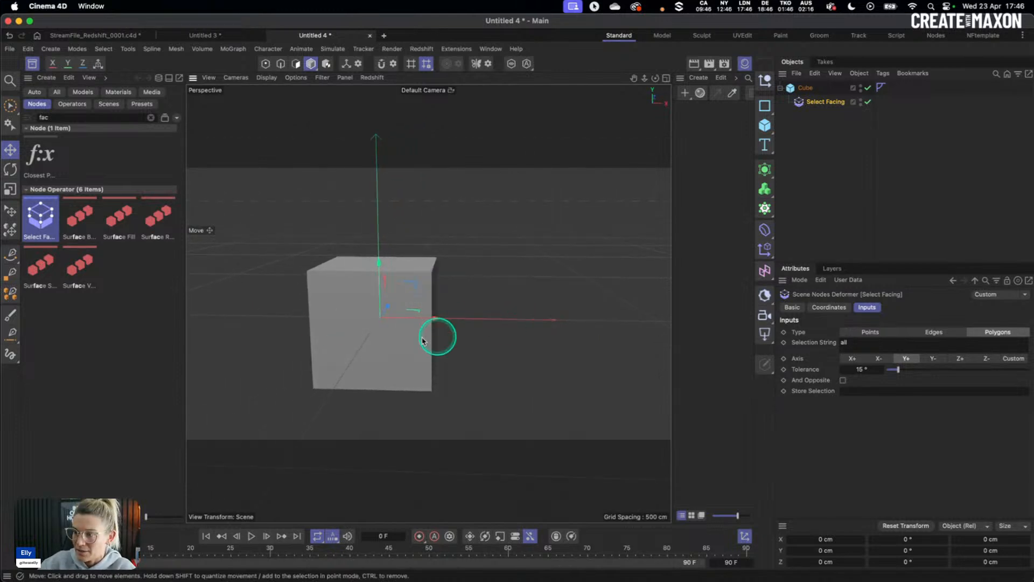
left_click_drag(420, 334, 450, 296, "alt")
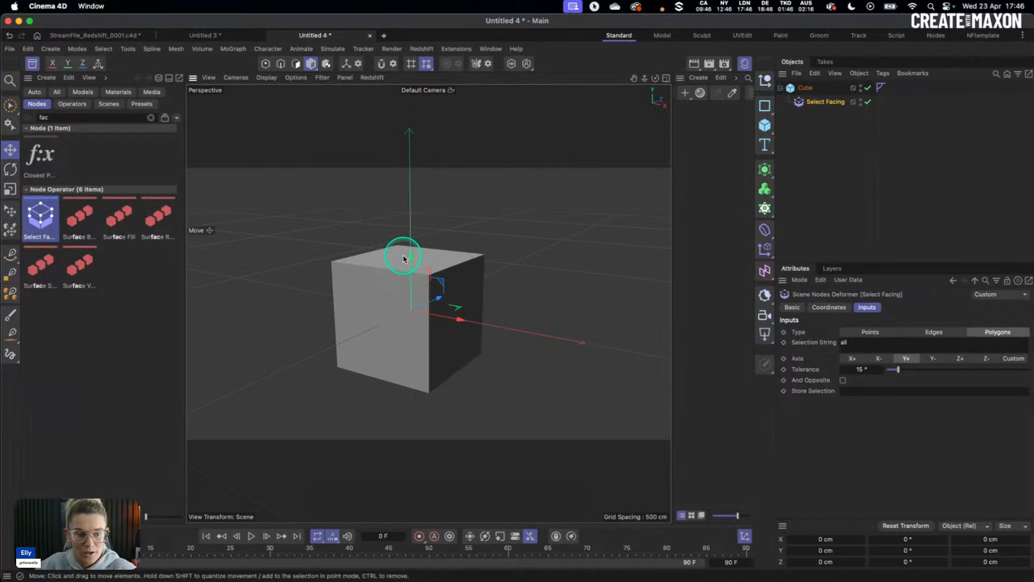
left_click_drag(409, 257, 404, 431, "alt")
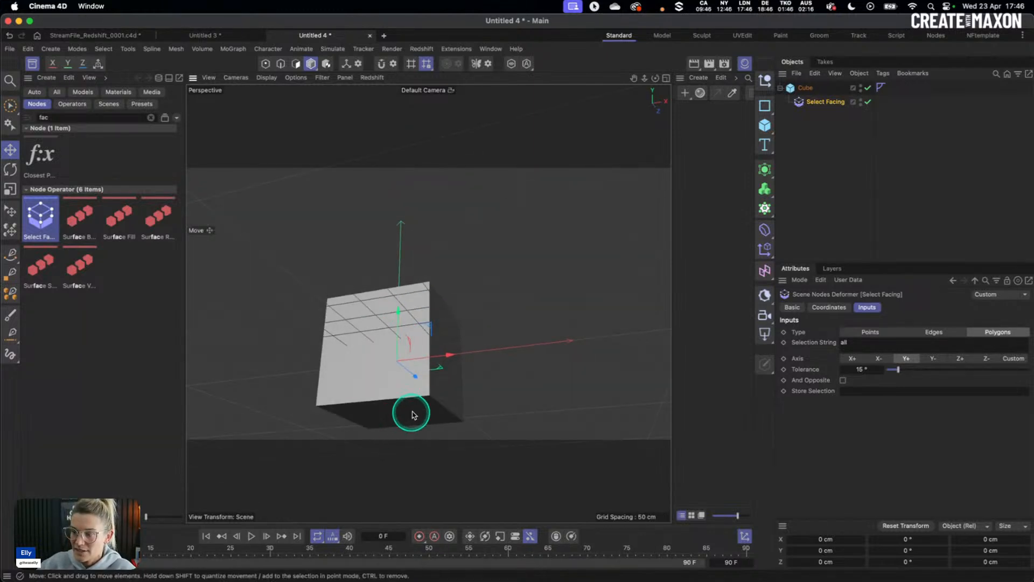
Step: Store the Select Facing operator's upward-facing polygons as a selection named Top
left_click_drag(432, 308, 483, 365, "alt")
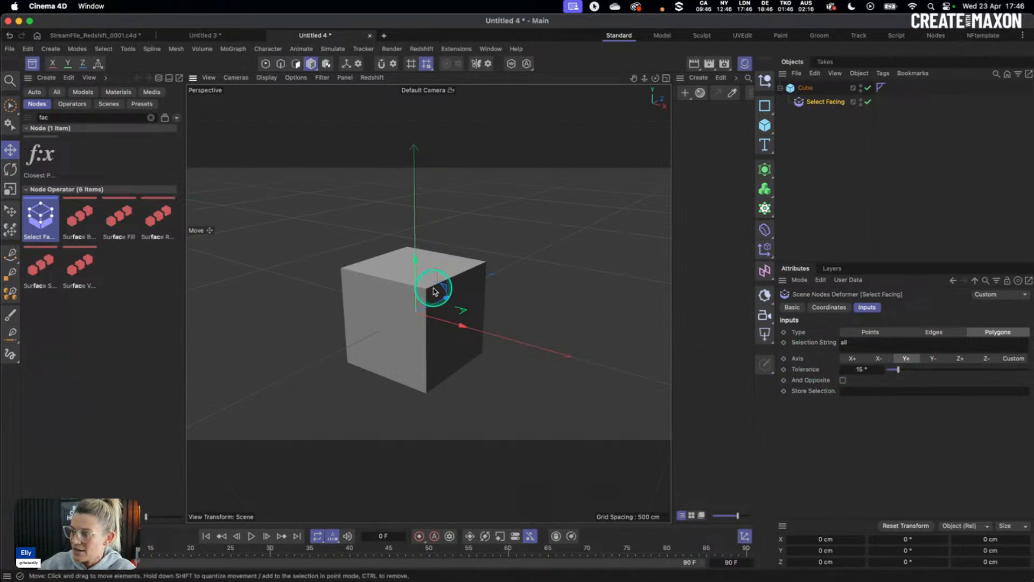
left_click_drag(428, 288, 446, 301, "alt")
left_click(866, 392)
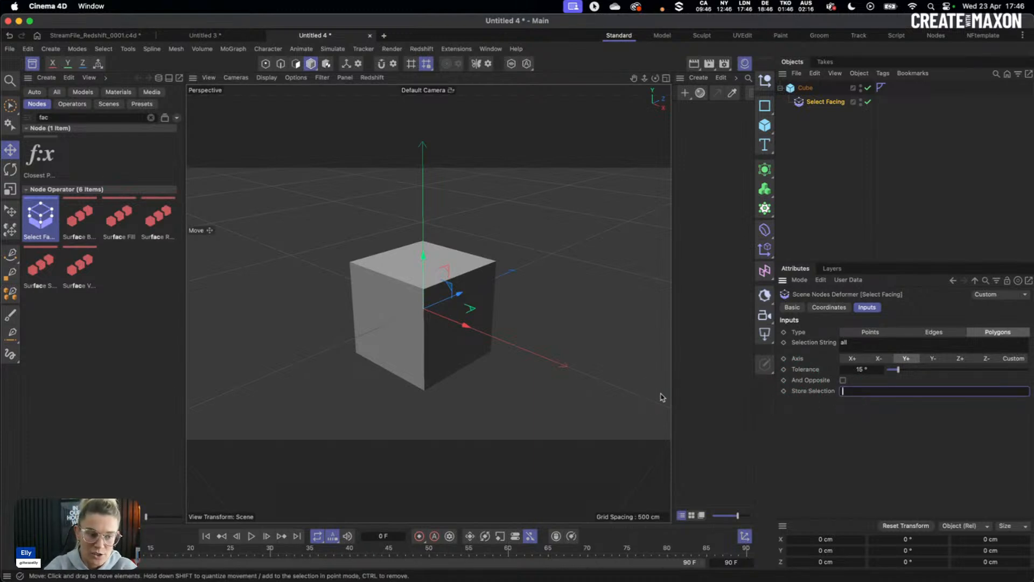
type("Top")
left_click(856, 423)
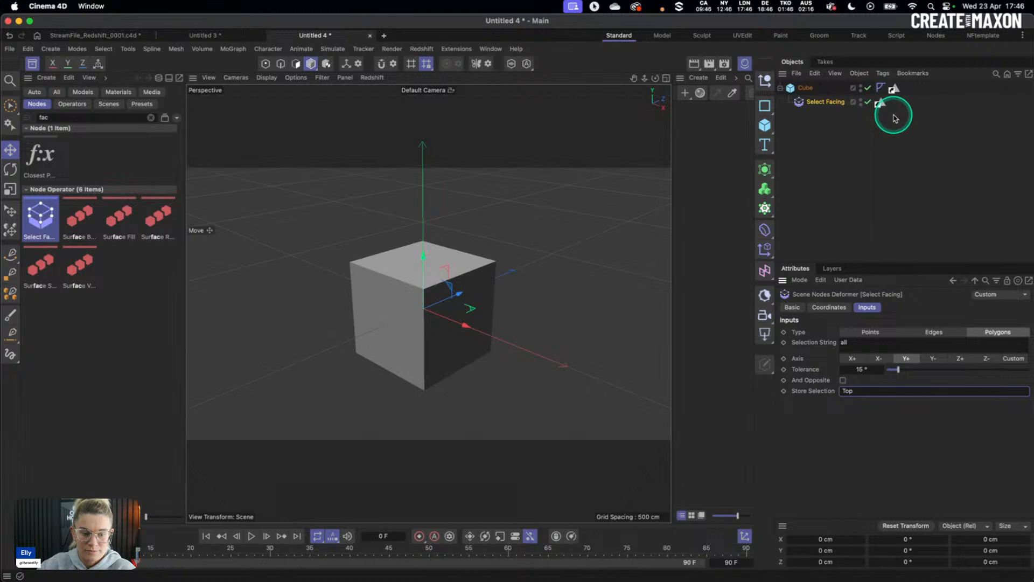
Step: Create a new material with a black base color and apply it to the Cube
double_click(694, 117)
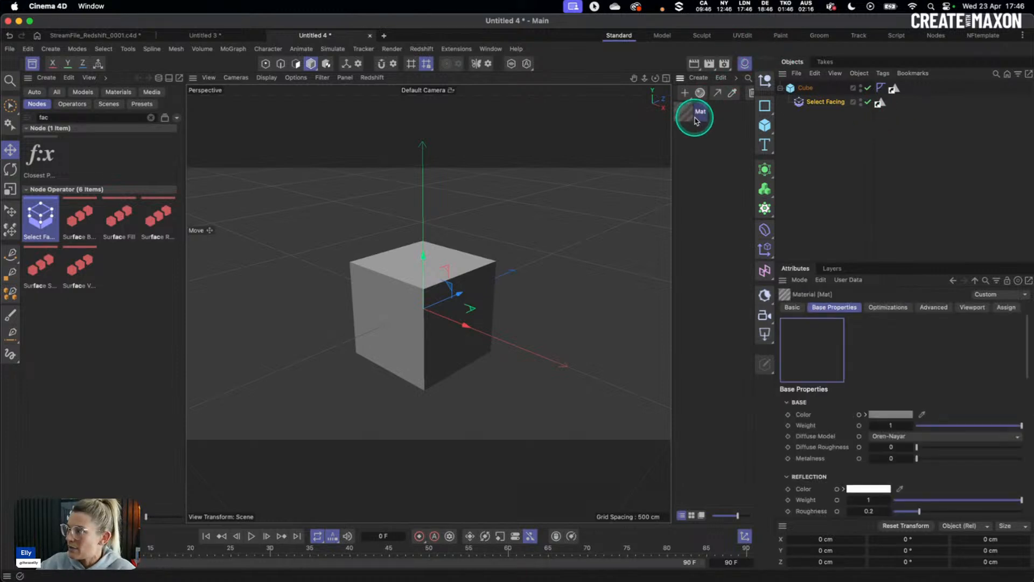
left_click(884, 415)
left_click_drag(942, 533, 902, 537)
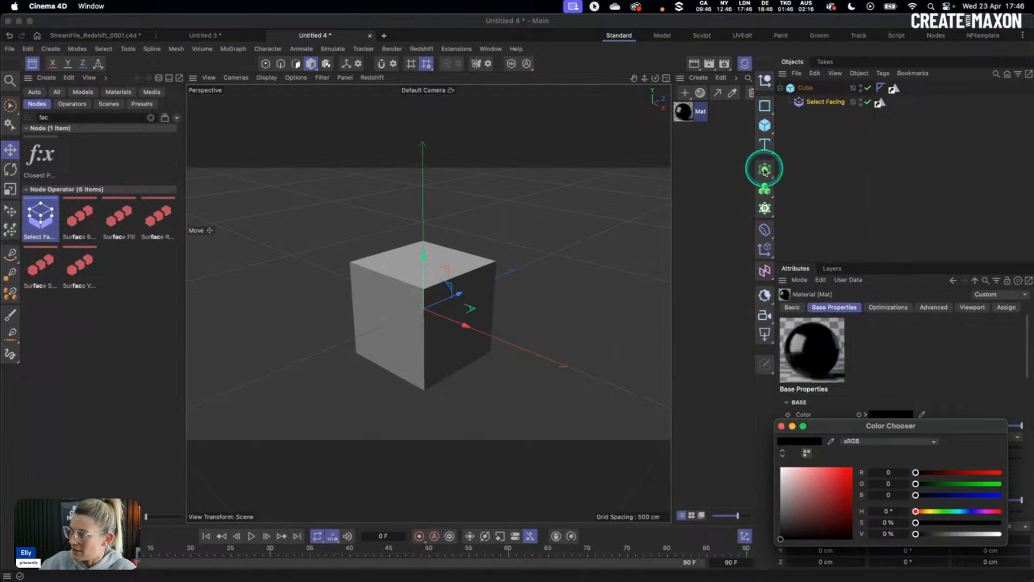
left_click_drag(685, 112, 812, 96)
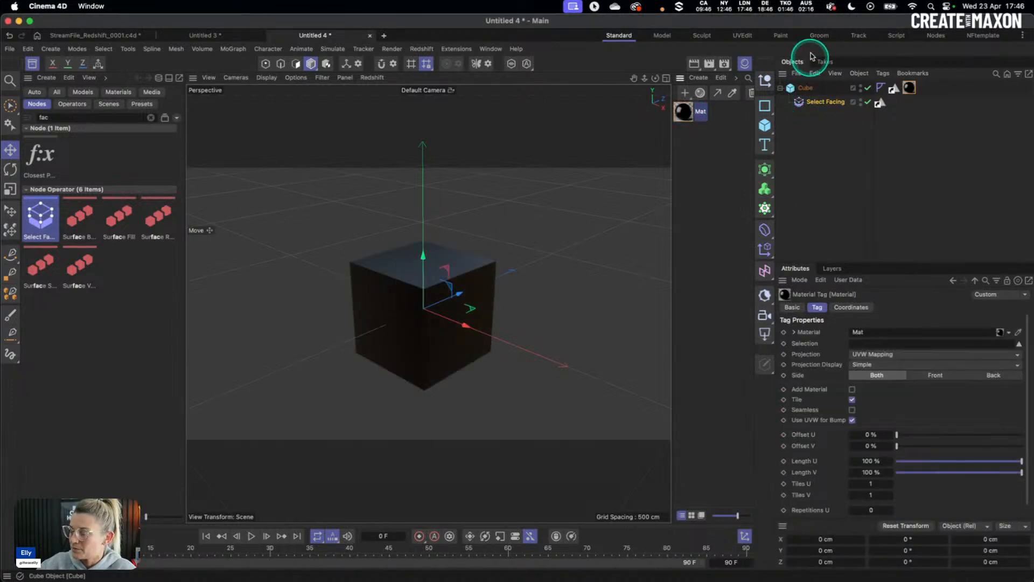
Step: Duplicate the black material, make its base color red and apply it to the Cube restricted to the Top selection
left_click_drag(683, 114, 694, 143, "ctrl")
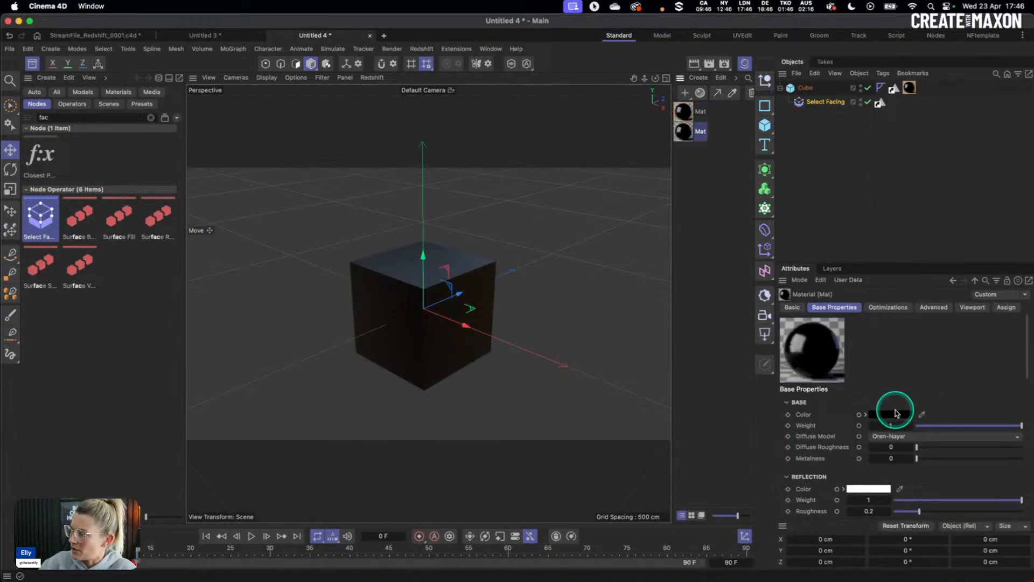
left_click(896, 414)
left_click_drag(971, 475, 1001, 474)
left_click(782, 425)
left_click_drag(683, 131, 865, 343)
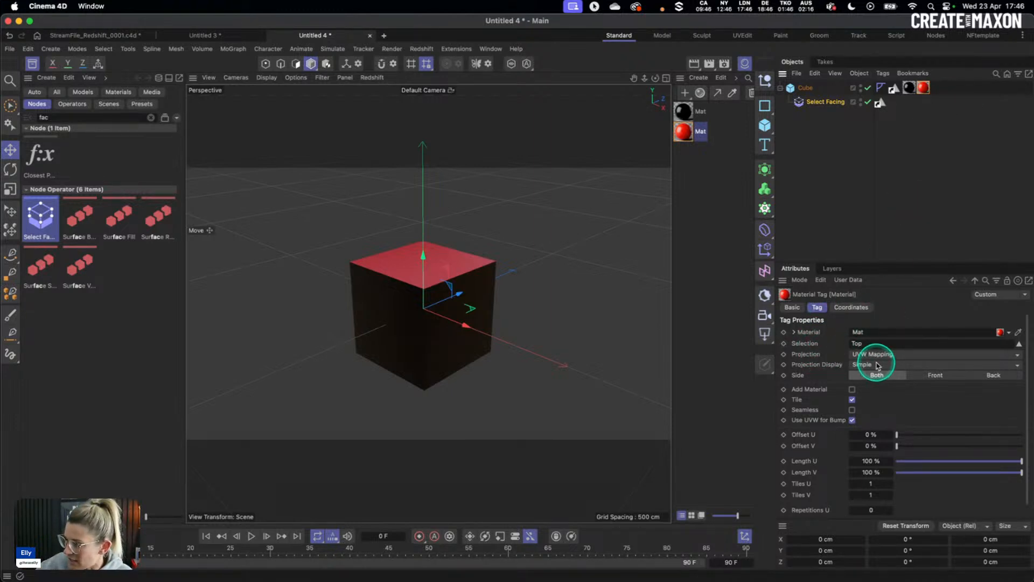
Step: Try the X+ axis on the Select Facing operator, ending with the axis set to Z+
left_click(816, 102)
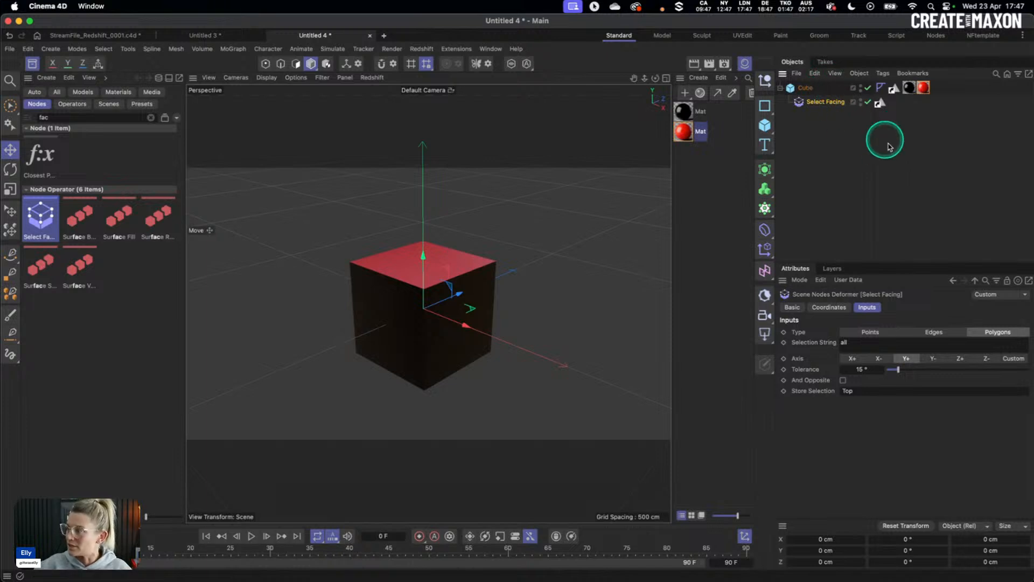
left_click(857, 361)
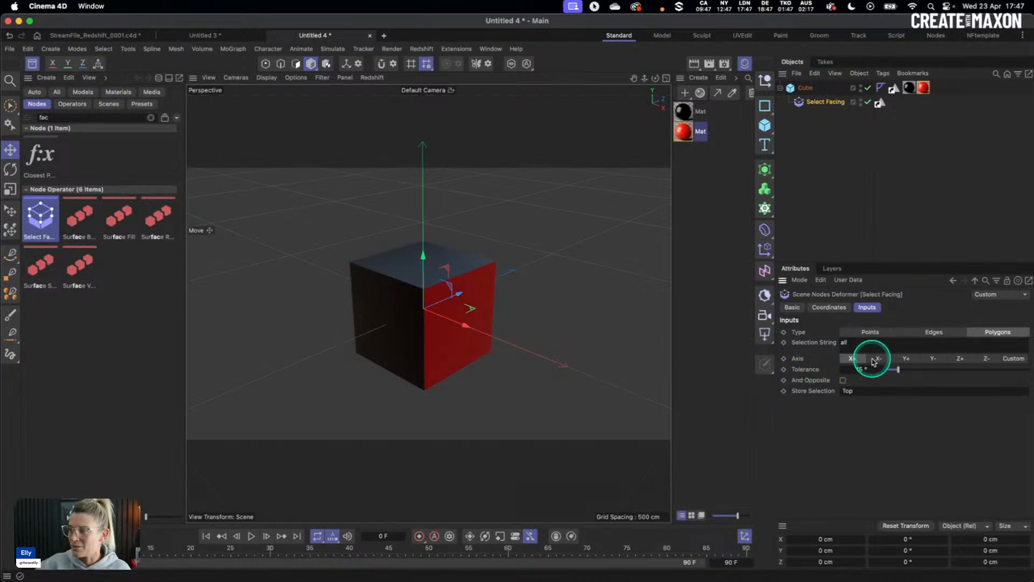
left_click(960, 359)
left_click_drag(485, 296, 535, 307, "alt")
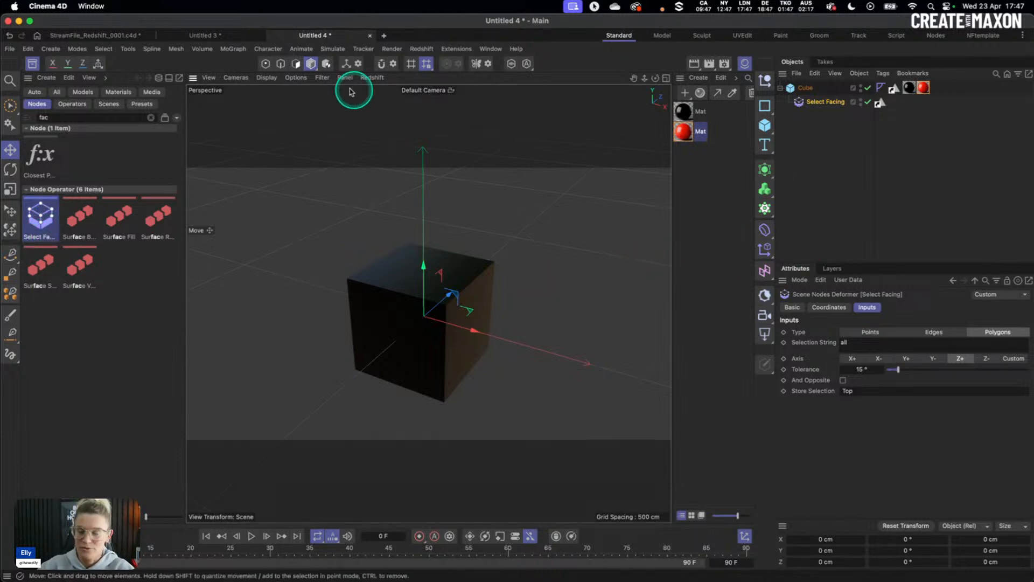
Step: Return to the StreamFile_Redshift_0001.c4d project, start live rendering in the Redshift RenderView and select the RS Dome Light
left_click(104, 37)
left_click(32, 63)
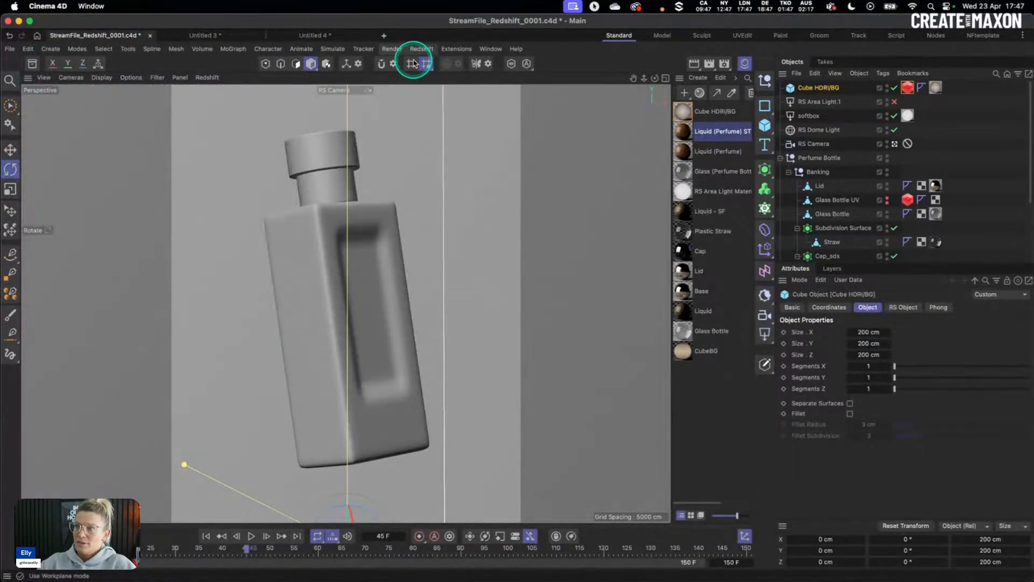
left_click(421, 48)
left_click(476, 136)
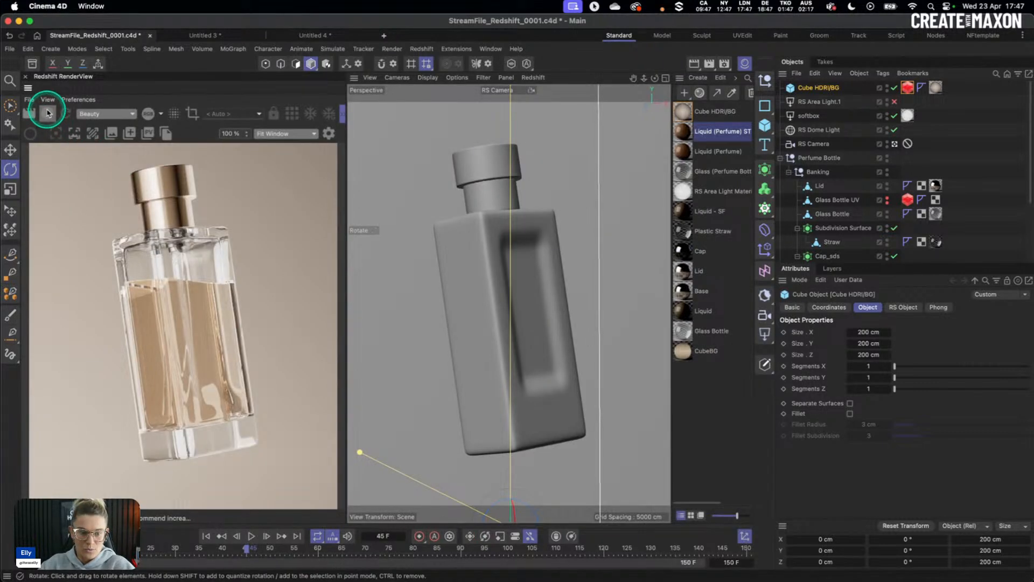
left_click(48, 112)
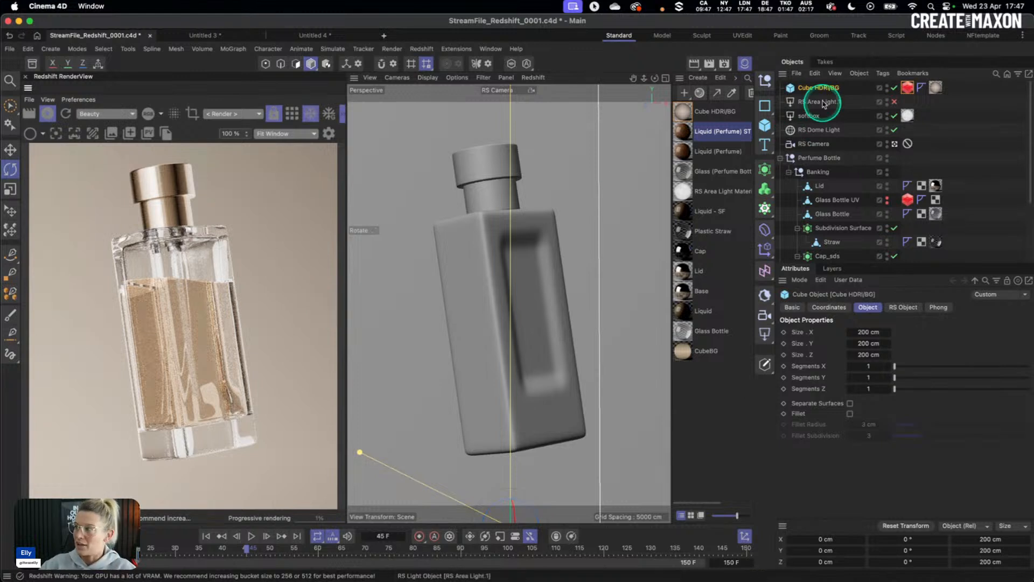
left_click(815, 130)
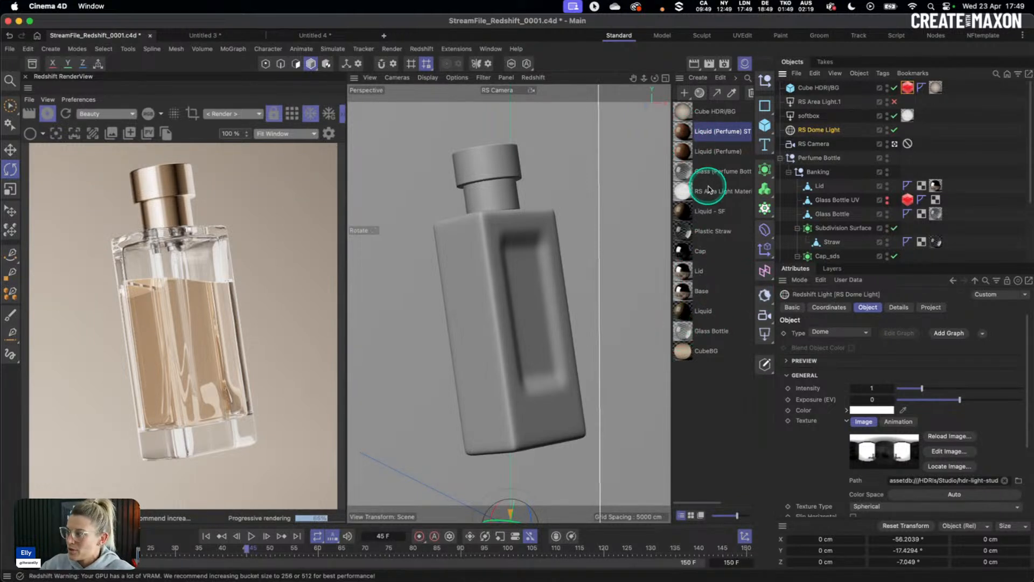
Step: Open the Glass (Perfume Bottle) material's node graph and spread the RS OpenPBR and Output nodes apart
double_click(683, 174)
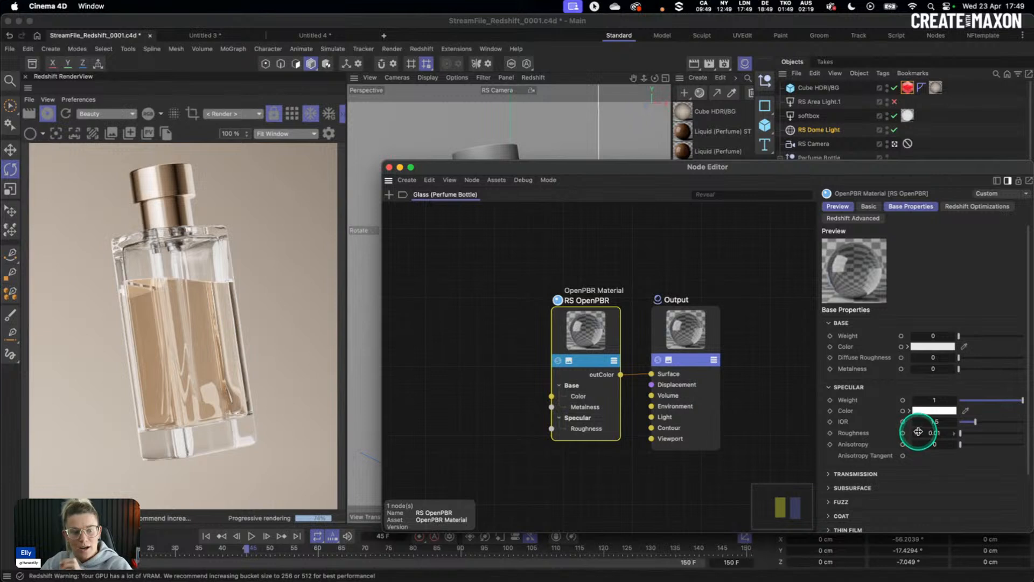
left_click_drag(573, 326, 527, 275)
left_click_drag(679, 340, 683, 305)
left_click_drag(538, 292, 597, 277)
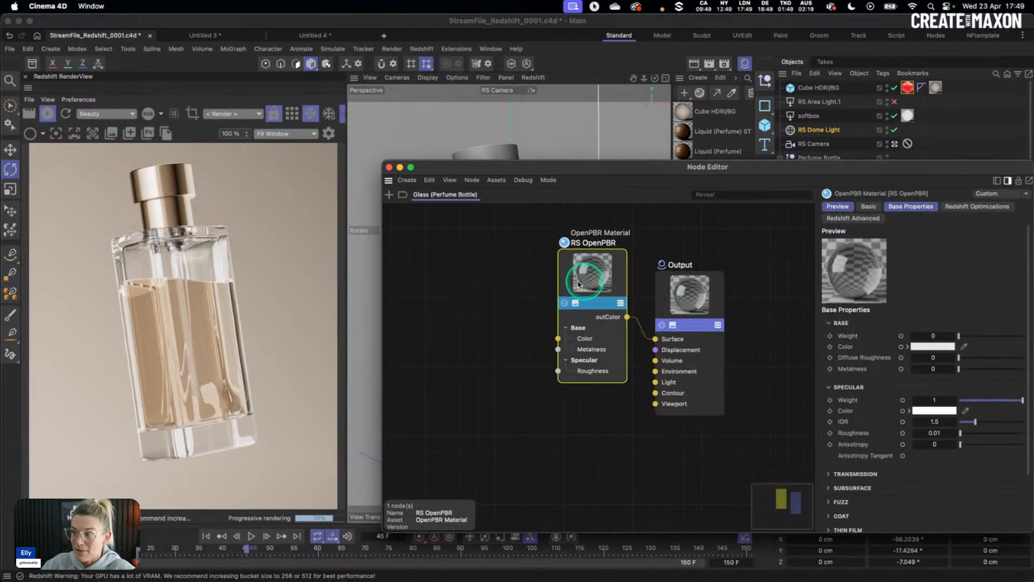
left_click(31, 66)
left_click(32, 65)
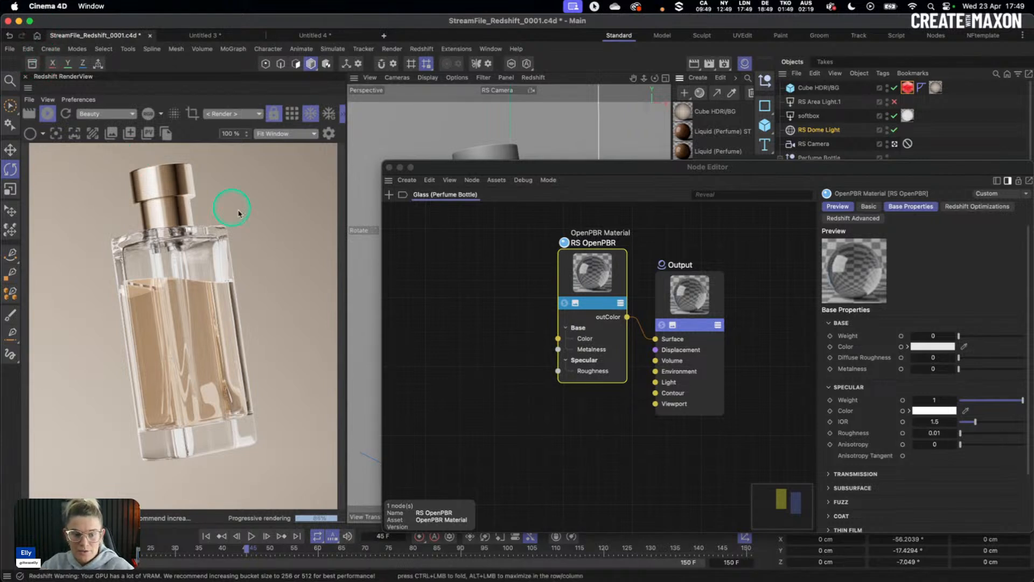
left_click_drag(598, 273, 570, 264)
left_click_drag(699, 303, 705, 291)
left_click_drag(572, 269, 563, 256)
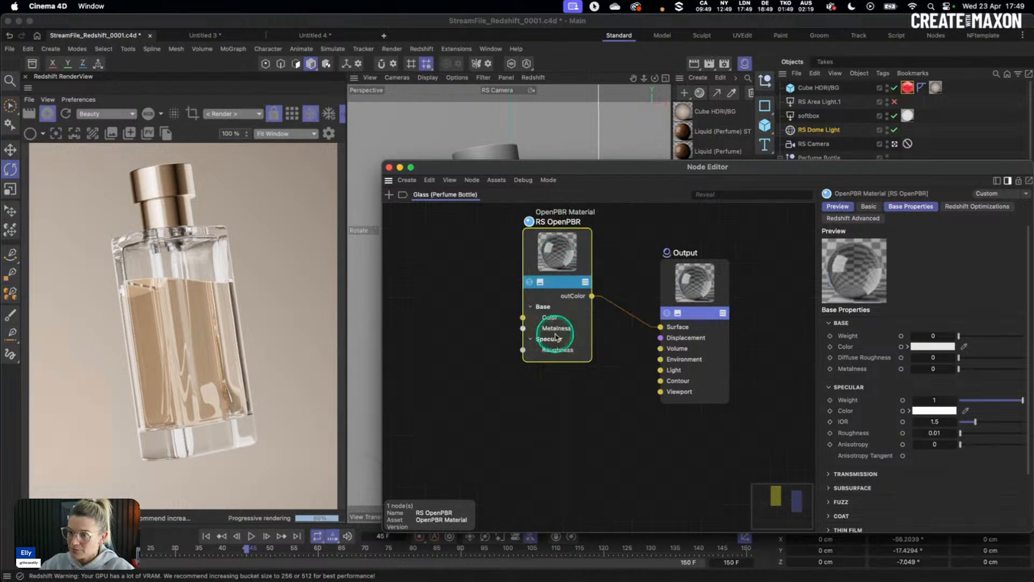
left_click_drag(563, 271, 576, 290)
left_click_drag(692, 295, 695, 302)
left_click_drag(581, 294, 579, 284)
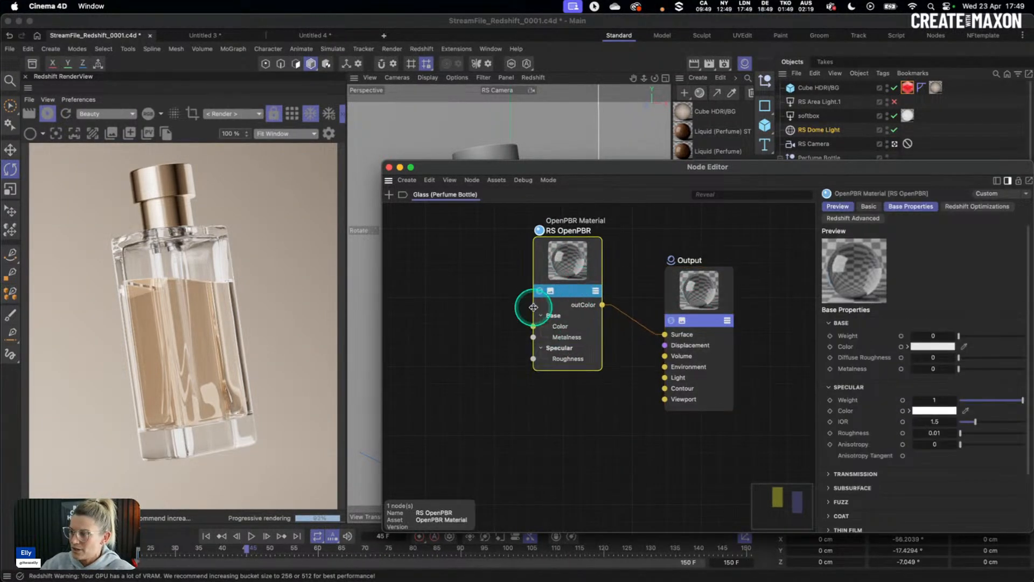
middle_click_drag(621, 382, 564, 369)
scroll(589, 370, "down", 1)
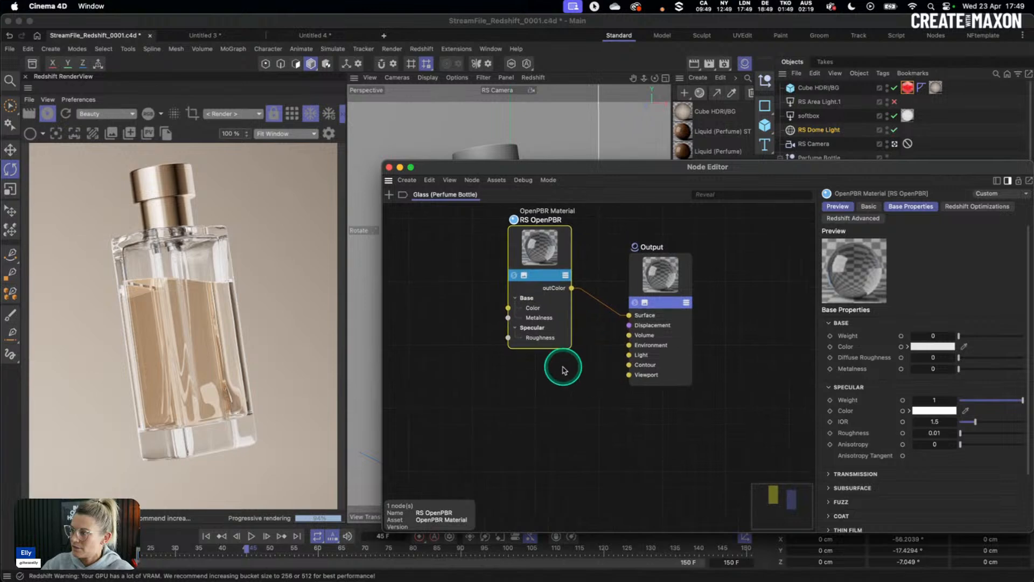
Step: Add a Maxon Noise node below the RS OpenPBR node, using the search "maxon", and solo it in the render
double_click(490, 400)
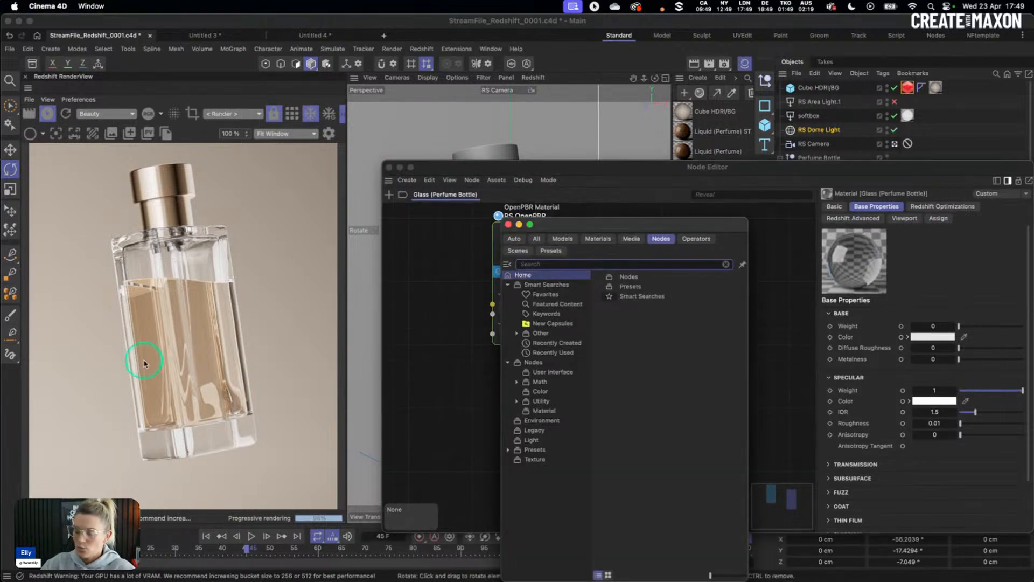
type("maxon")
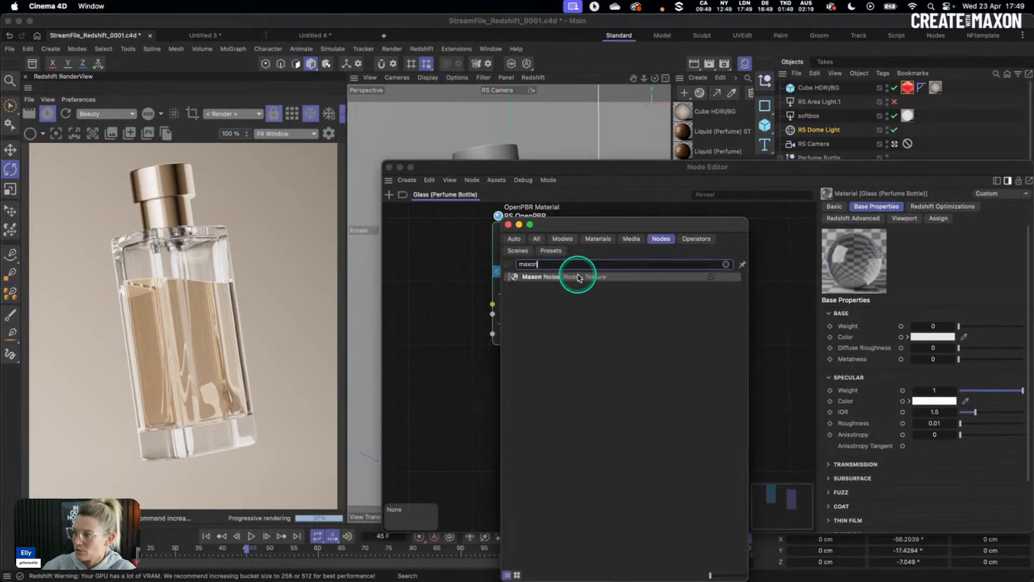
key("Return")
left_click_drag(520, 402, 482, 398)
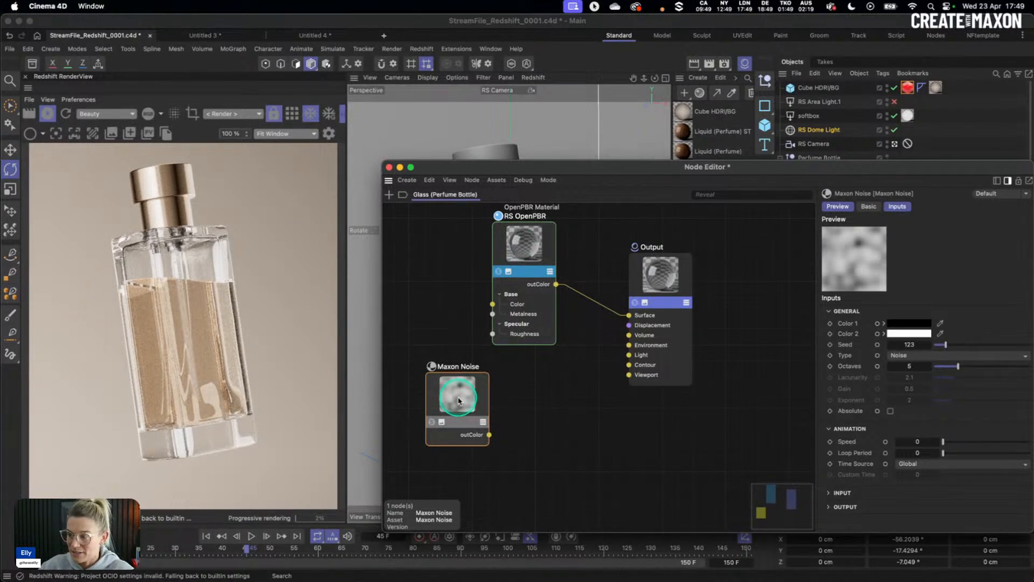
left_click(434, 422)
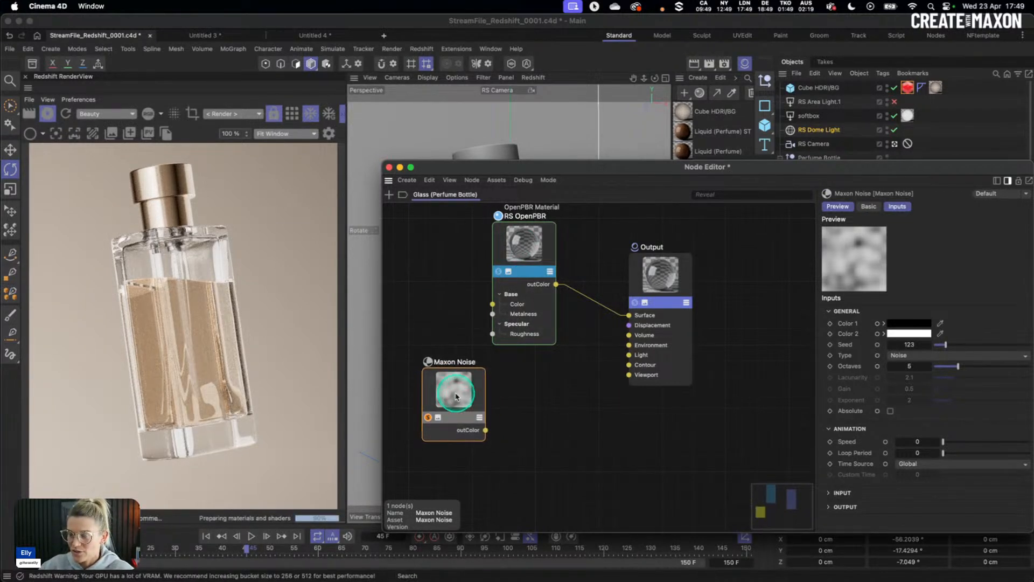
Step: Set the Maxon Noise's Overall Scale to 5 and its Y Scale to 5
left_click(832, 492)
scroll(862, 474, "down", 2)
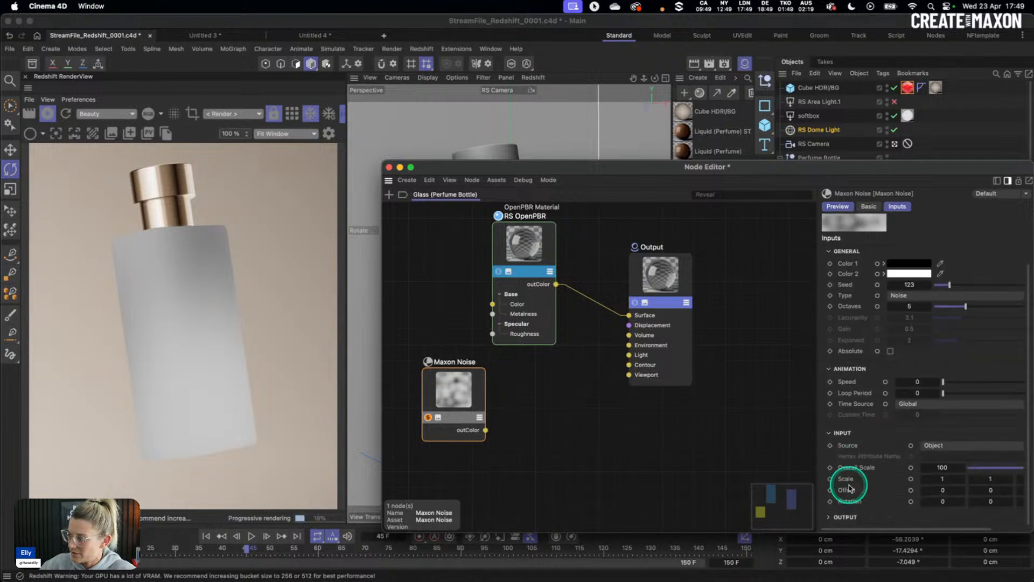
left_click_drag(950, 465, 902, 459)
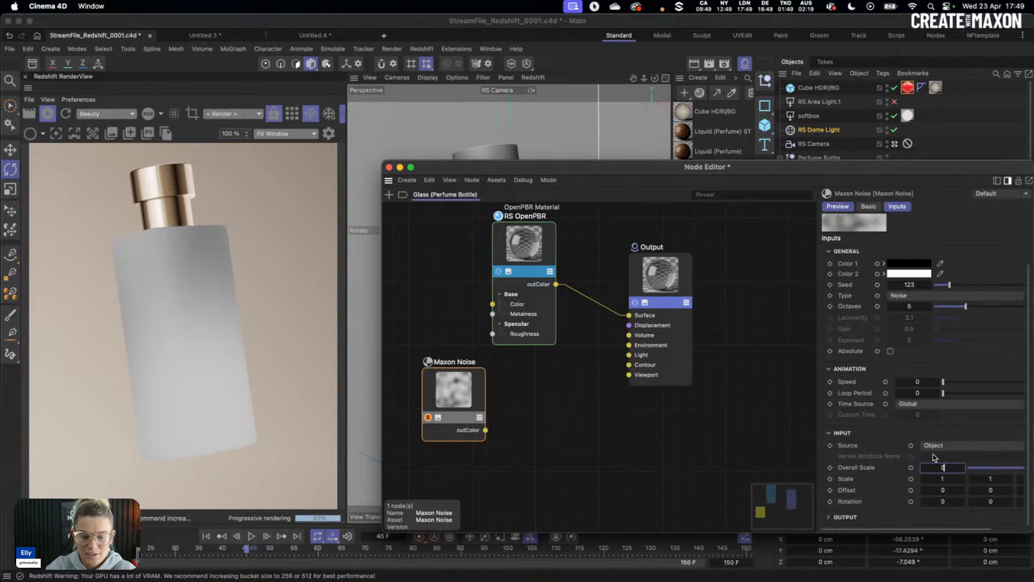
type("5")
key("Return")
left_click(1007, 478)
left_click(889, 467)
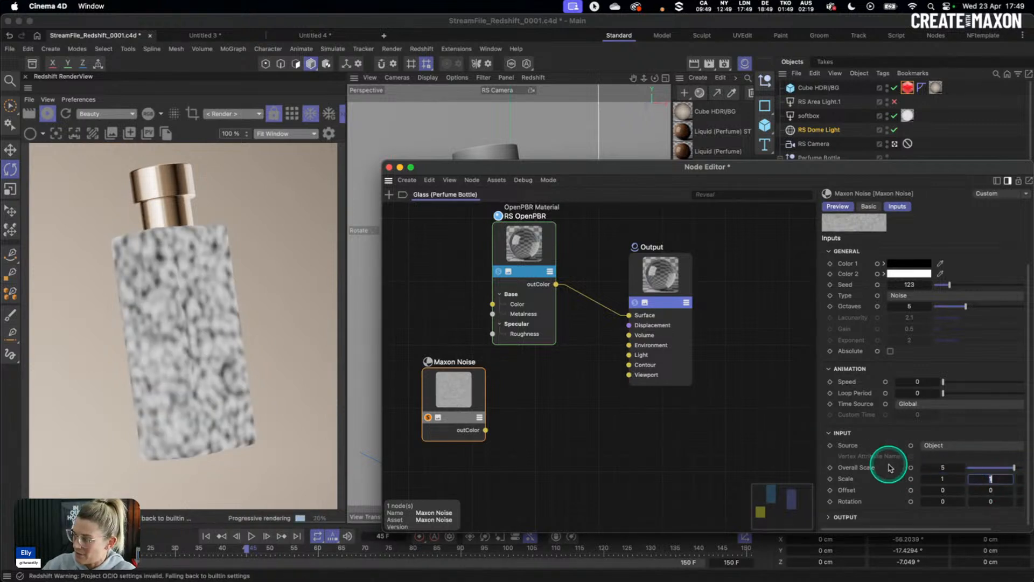
type("5")
key("Return")
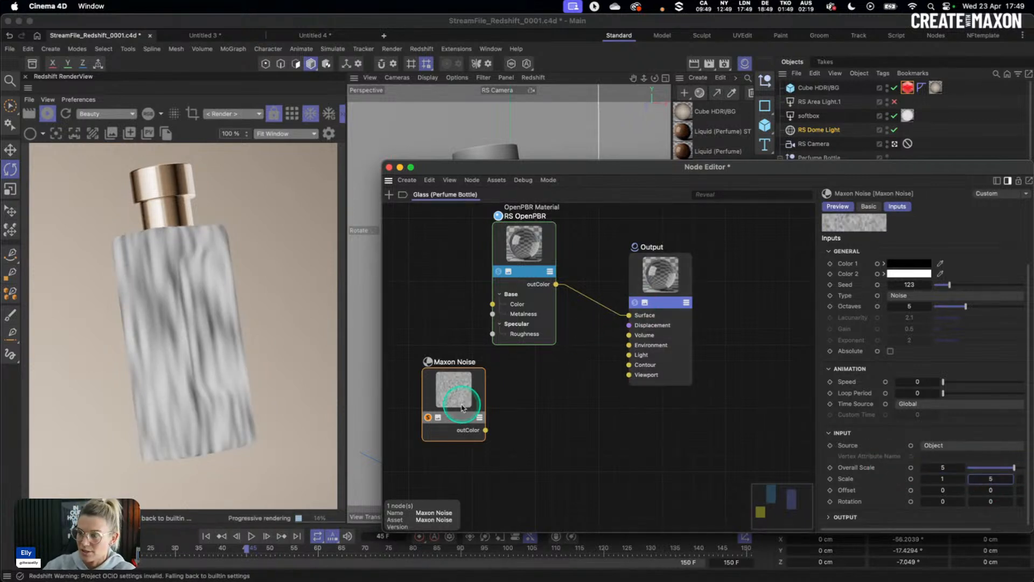
Step: Stop soloing the noise and connect it through a new Displacement node's TexMap to the Output's Displacement
left_click(428, 418)
left_click_drag(461, 395, 452, 413)
left_click(510, 401)
double_click(509, 401)
type("dis")
left_click(607, 310)
left_click_drag(565, 295, 538, 386)
left_click_drag(454, 408, 453, 399)
left_click(537, 385)
left_click_drag(474, 440, 611, 357)
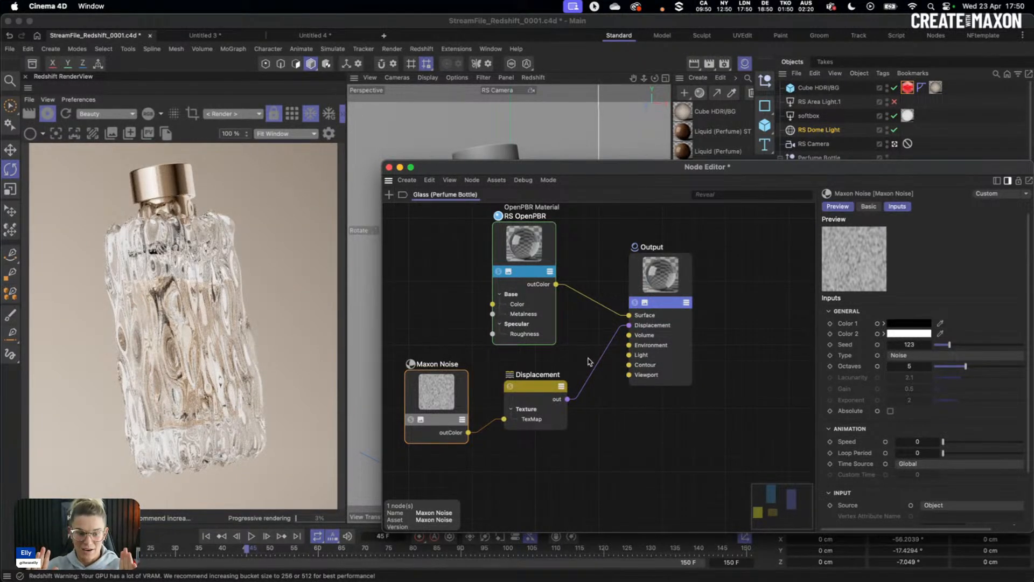
Step: Close the node graph, add an RS Object tag to the Glass Bottle and enable its Geometry Override
left_click(389, 167)
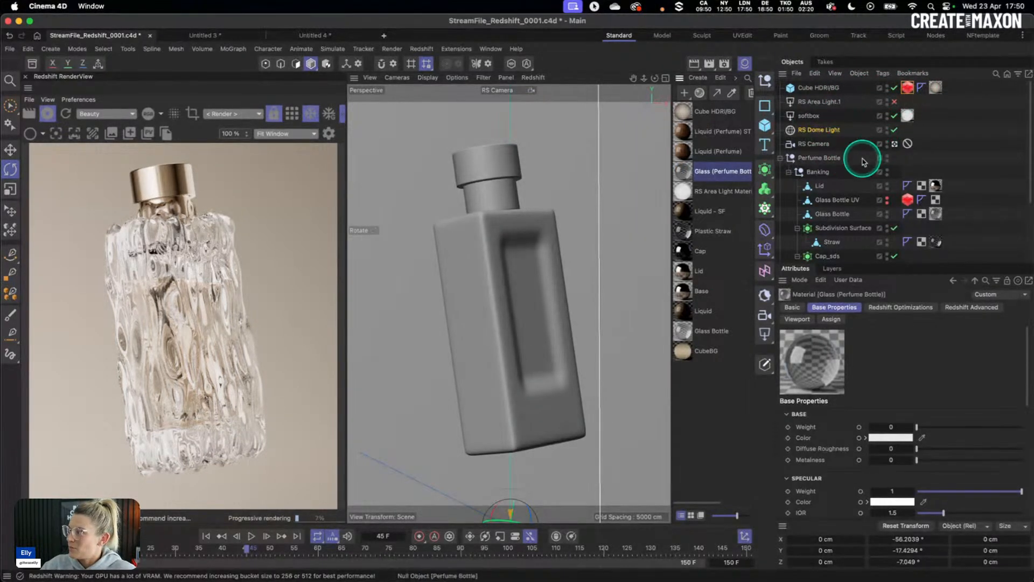
left_click(832, 214)
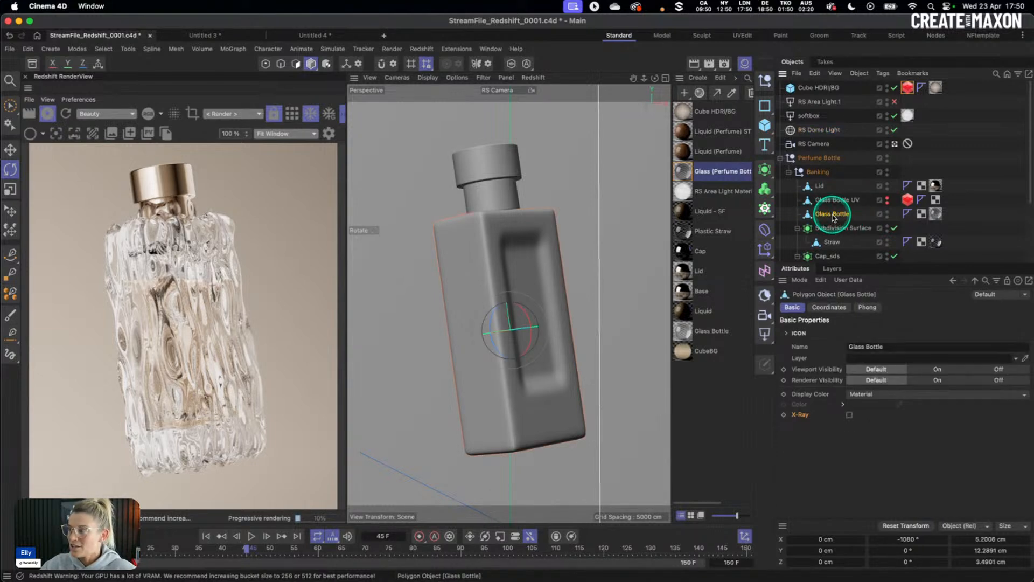
right_click(833, 217)
type("rs")
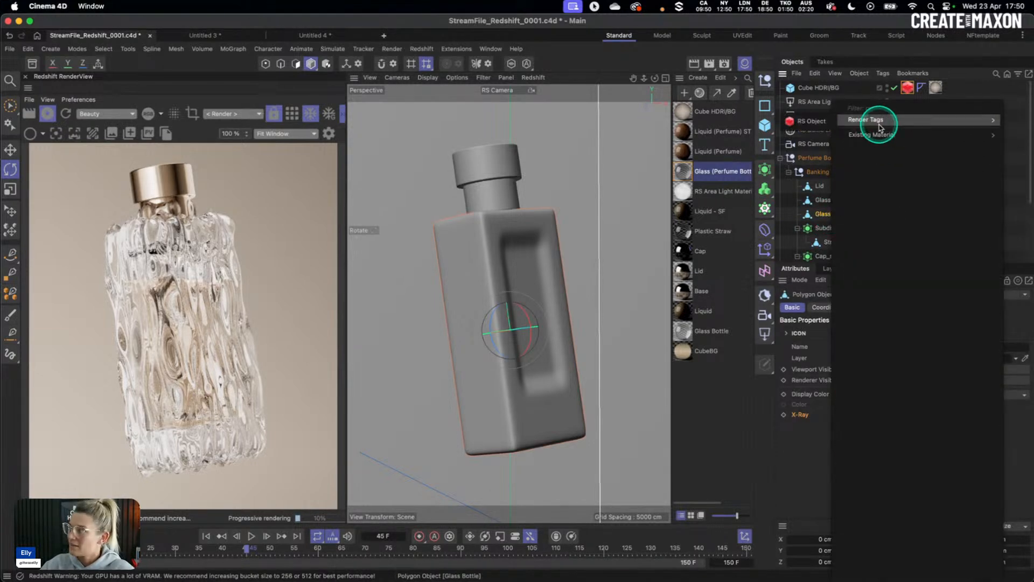
left_click(808, 121)
left_click(862, 307)
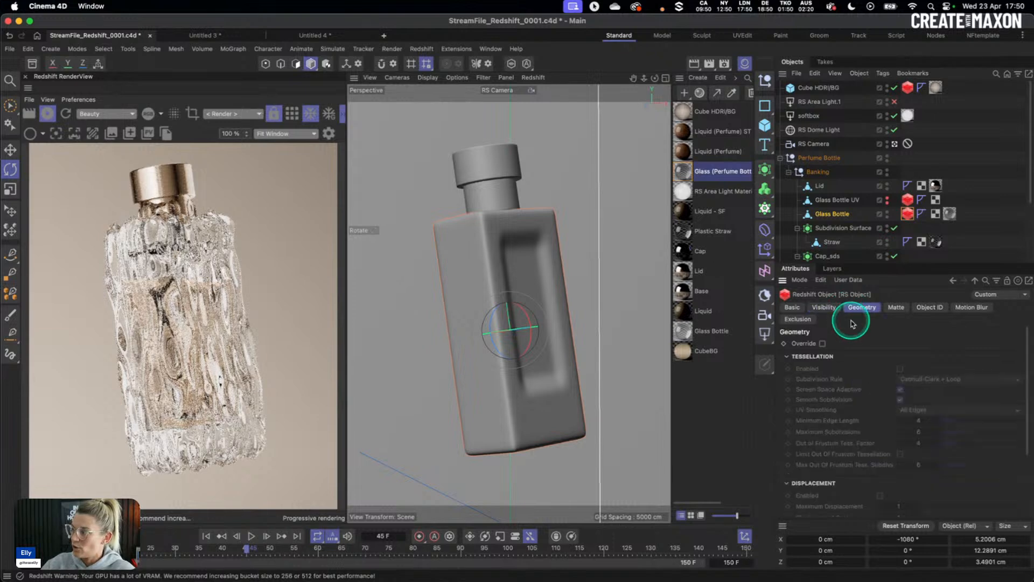
left_click(823, 344)
scroll(838, 353, "down", 1)
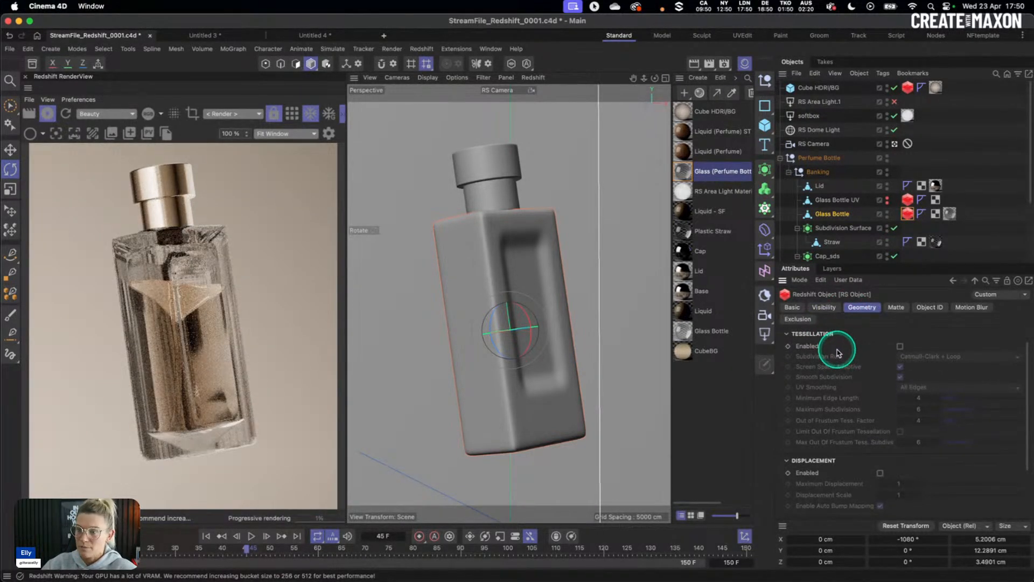
Step: Toggle the RS Object tag's Tessellation and Geometry Override on and off to compare the Glass Bottle's render
scroll(845, 345, "up", 1)
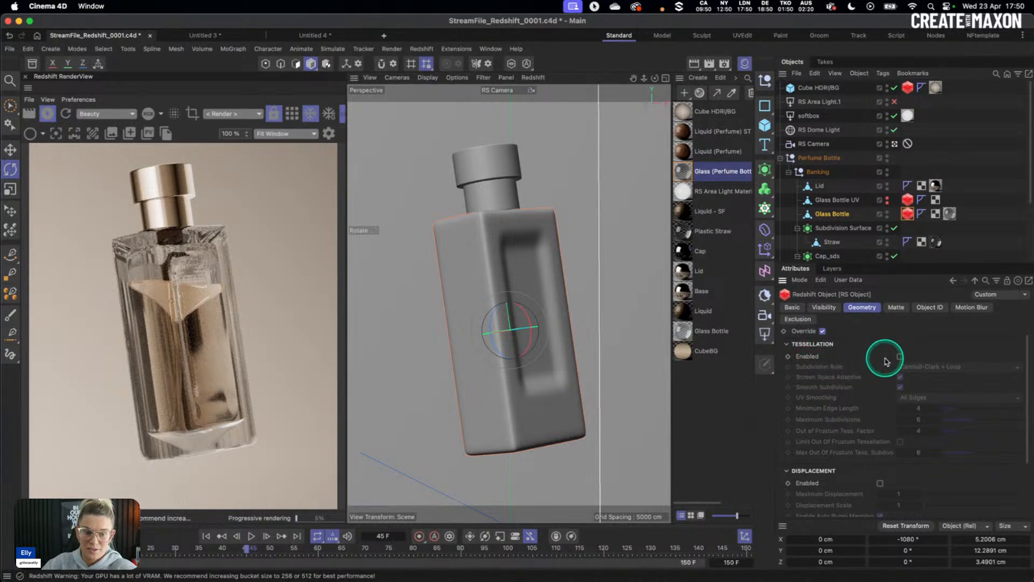
left_click(901, 358)
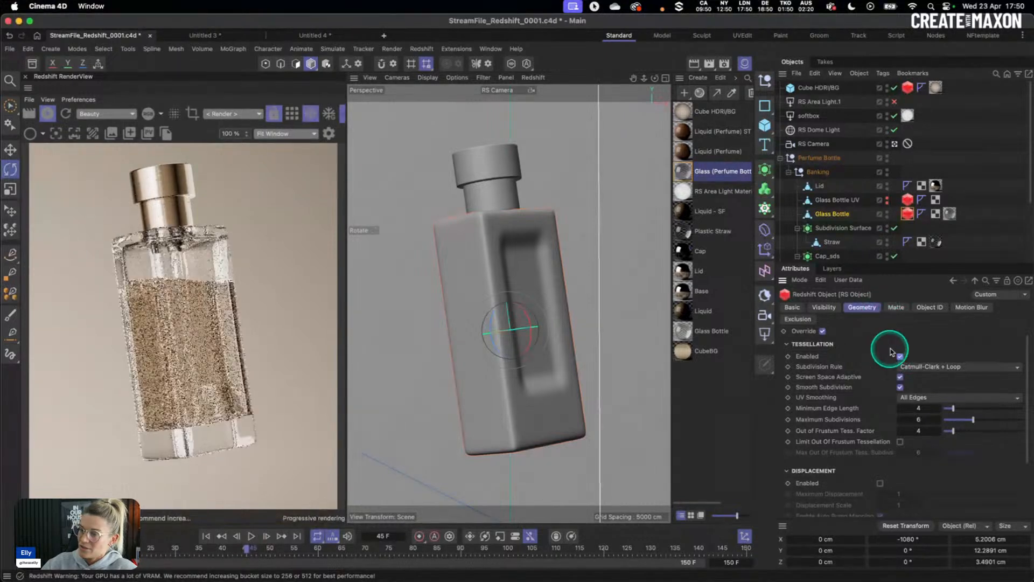
left_click(900, 356)
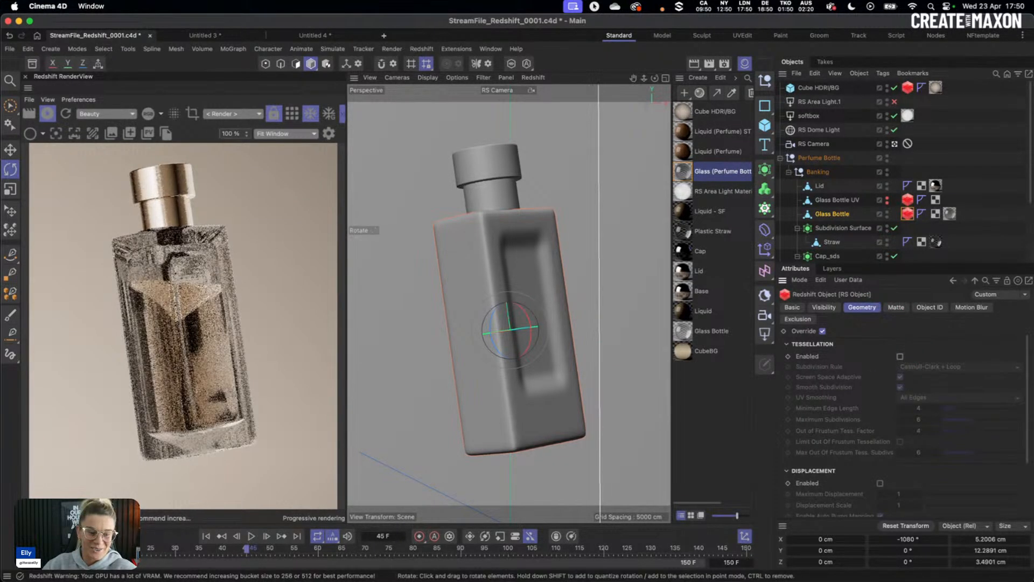
left_click(822, 332)
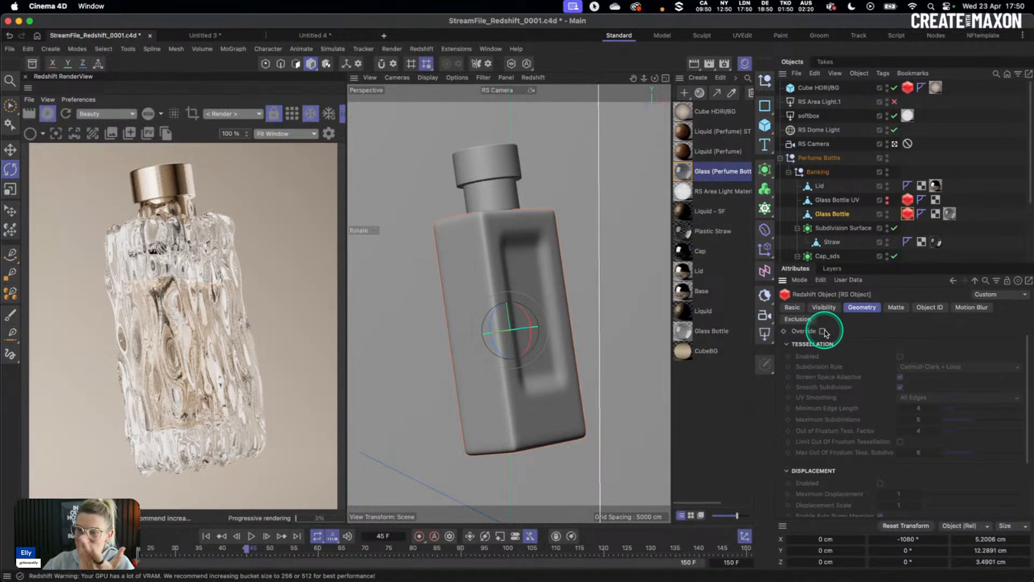
left_click(822, 331)
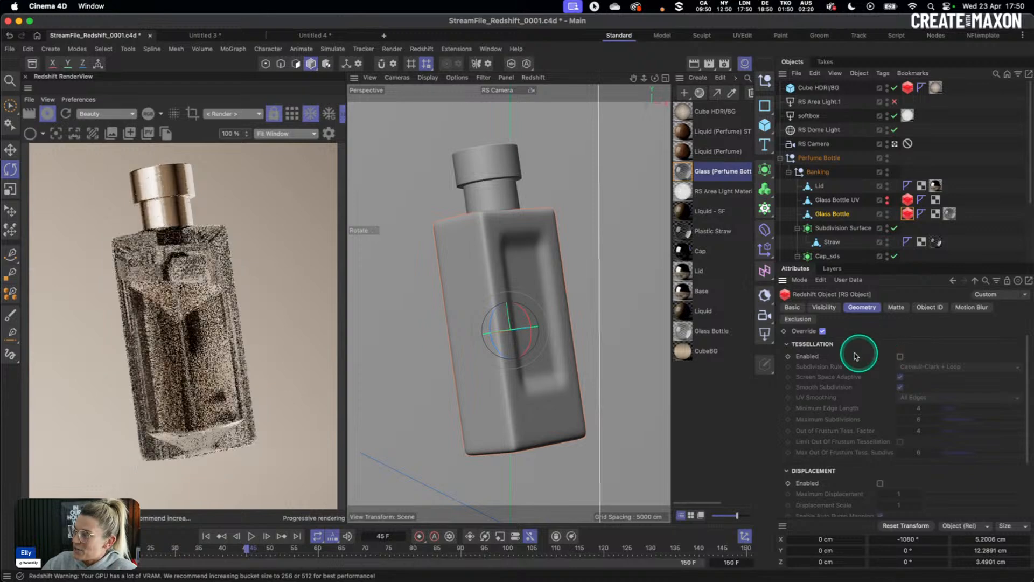
Step: Enable Tessellation on the Glass Bottle's RS Object tag with Maximum Subdivisions set to 8, and enable Displacement
left_click(897, 357)
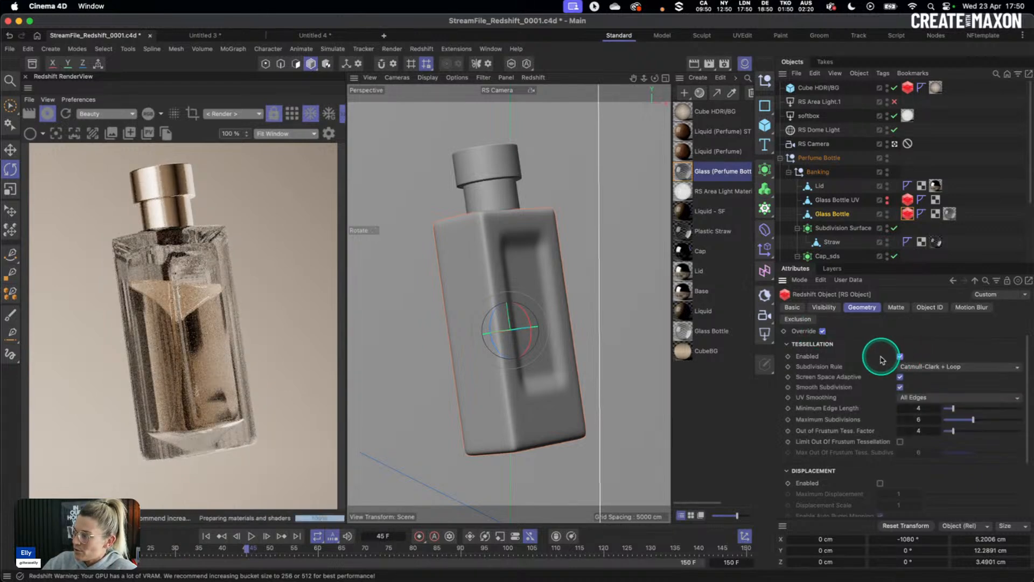
left_click(922, 419)
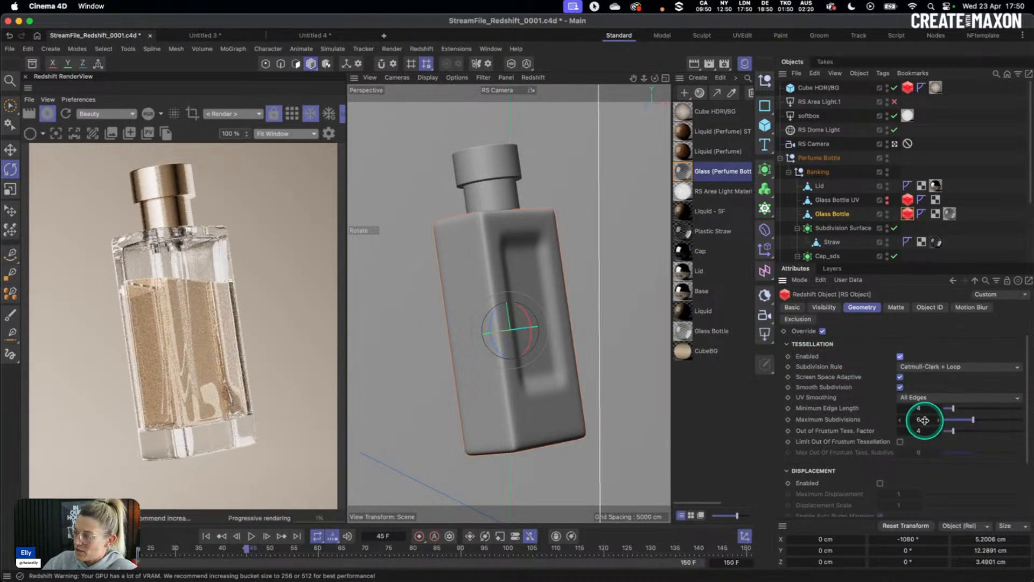
double_click(907, 418)
type("8")
key("Return")
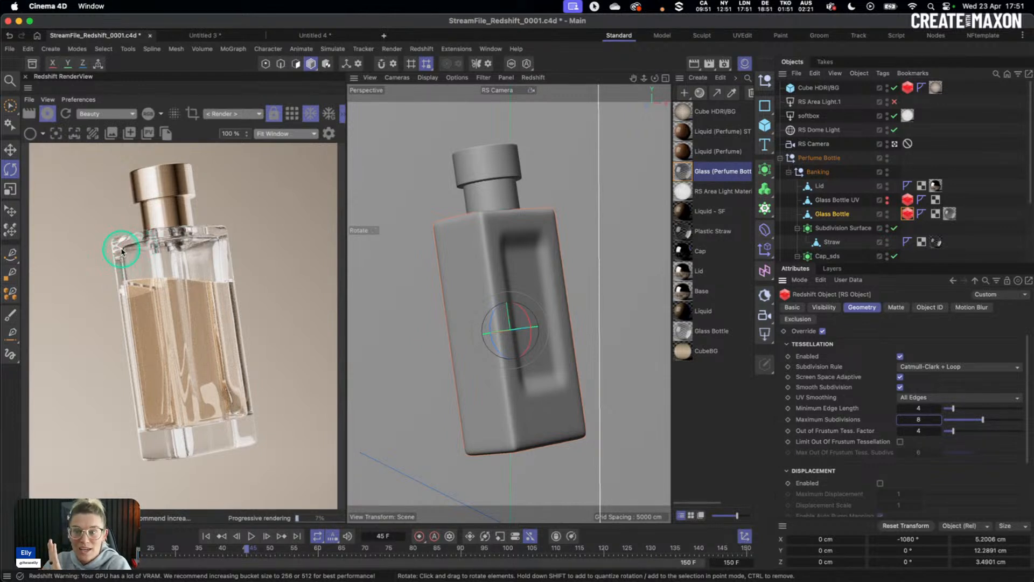
left_click(880, 484)
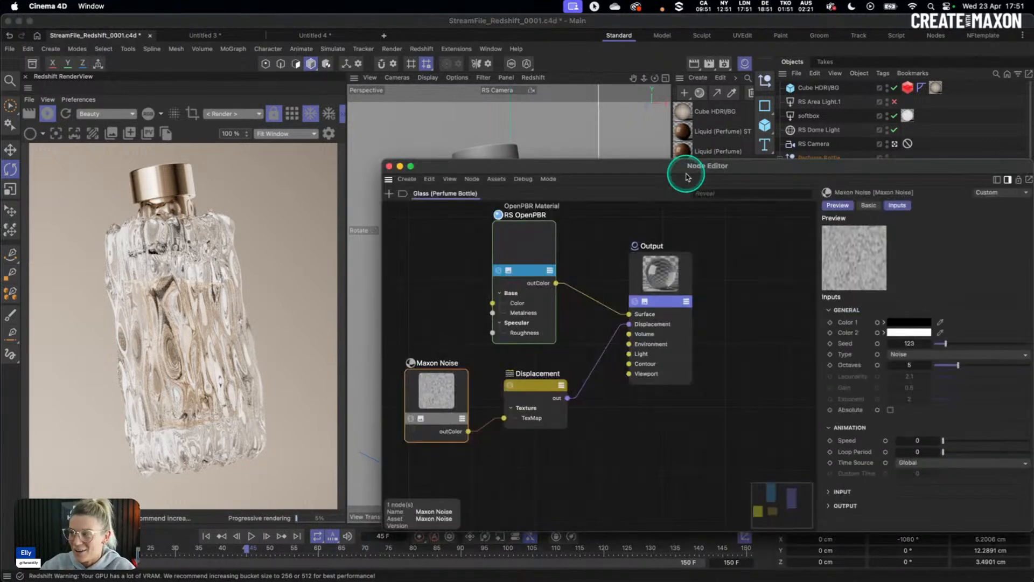
Step: Open the Glass (Perfume Bottle) node graph, set the Displacement node's Scale to 0.01 and close the graph
double_click(684, 170)
left_click_drag(692, 171, 664, 134)
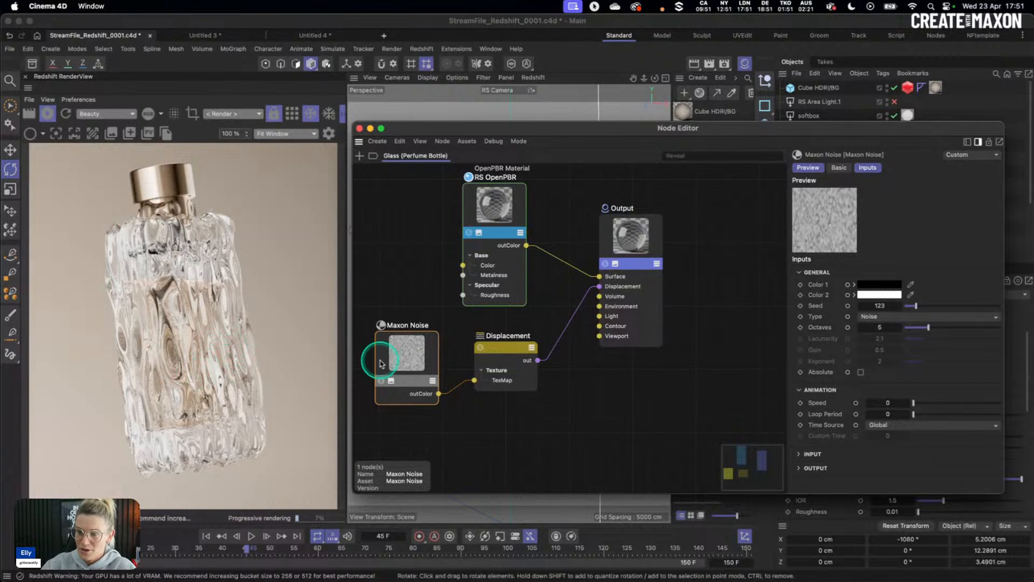
left_click(506, 355)
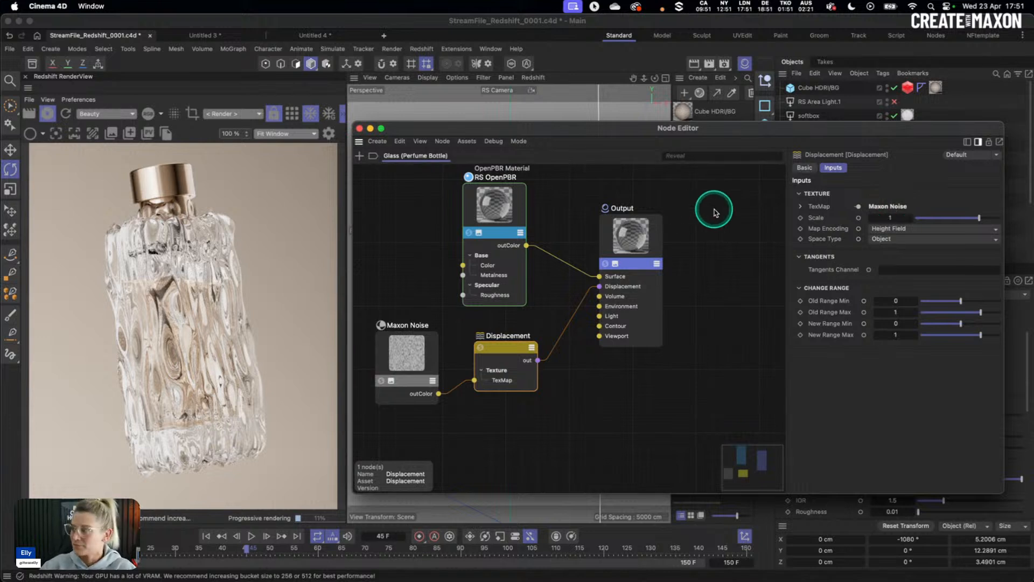
double_click(897, 217)
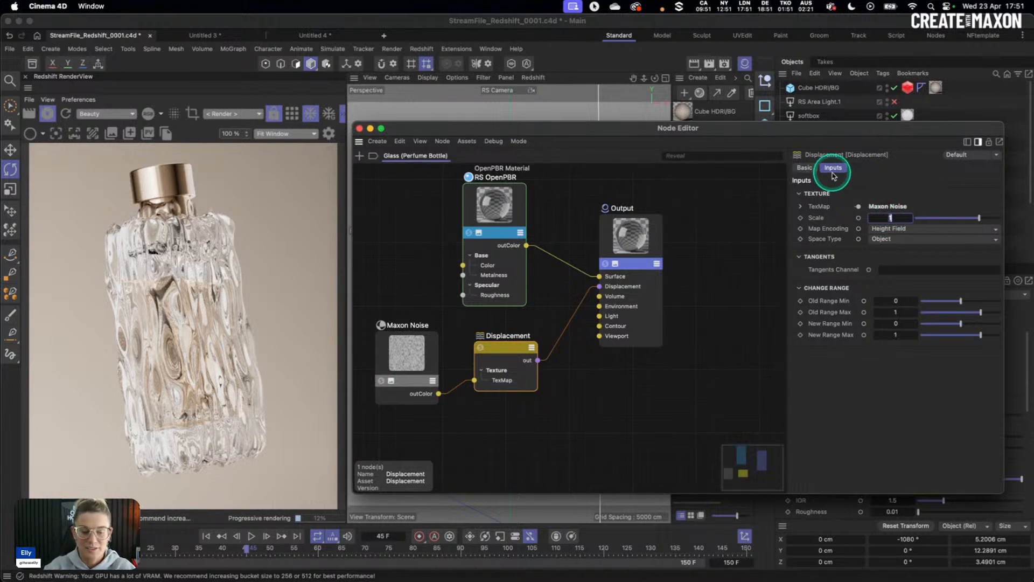
type("0.01")
key("Return")
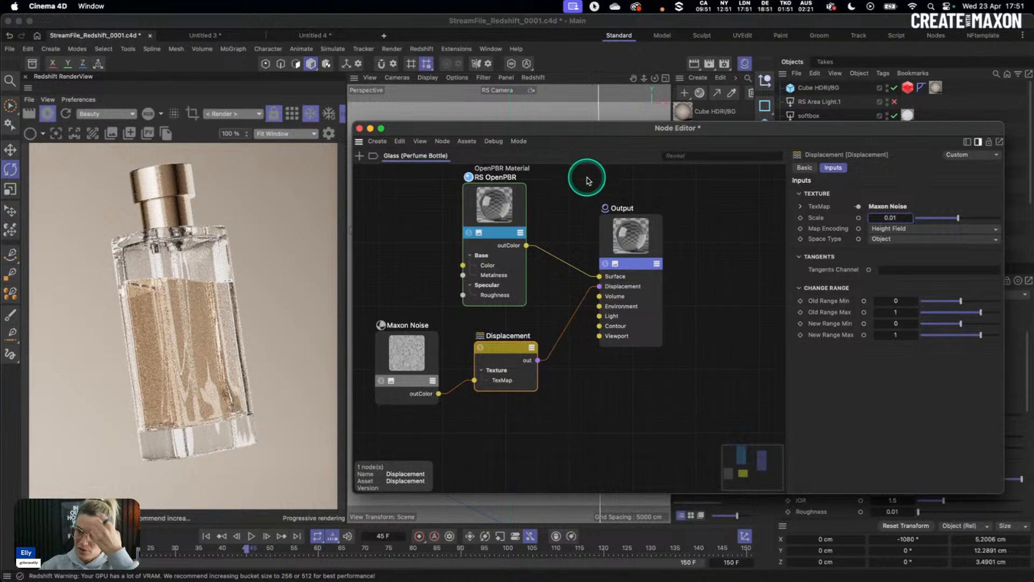
left_click(360, 128)
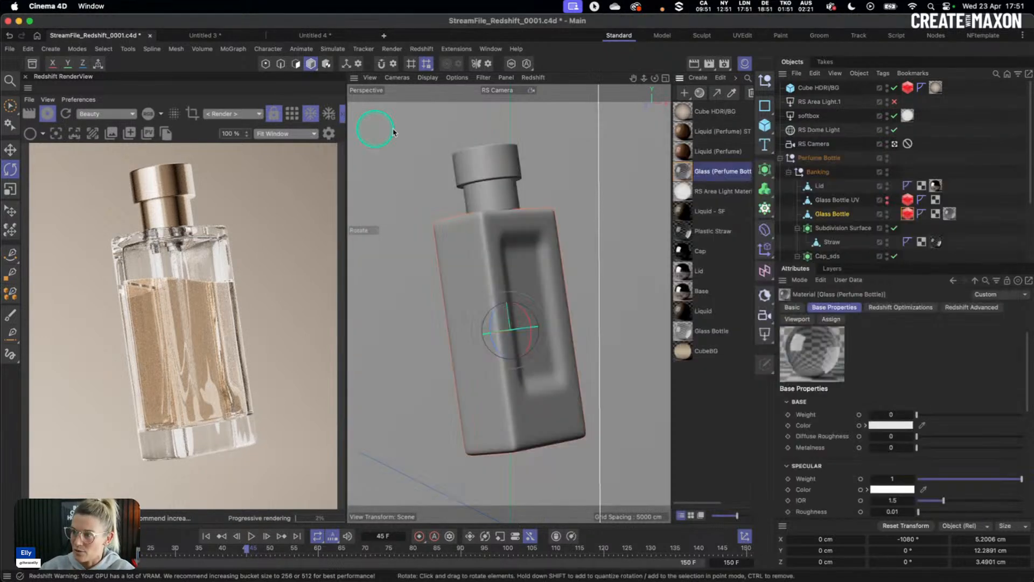
Step: Leave the RS Camera for the default camera and frame the Glass Bottle to inspect its displaced glass up close
left_click(894, 144)
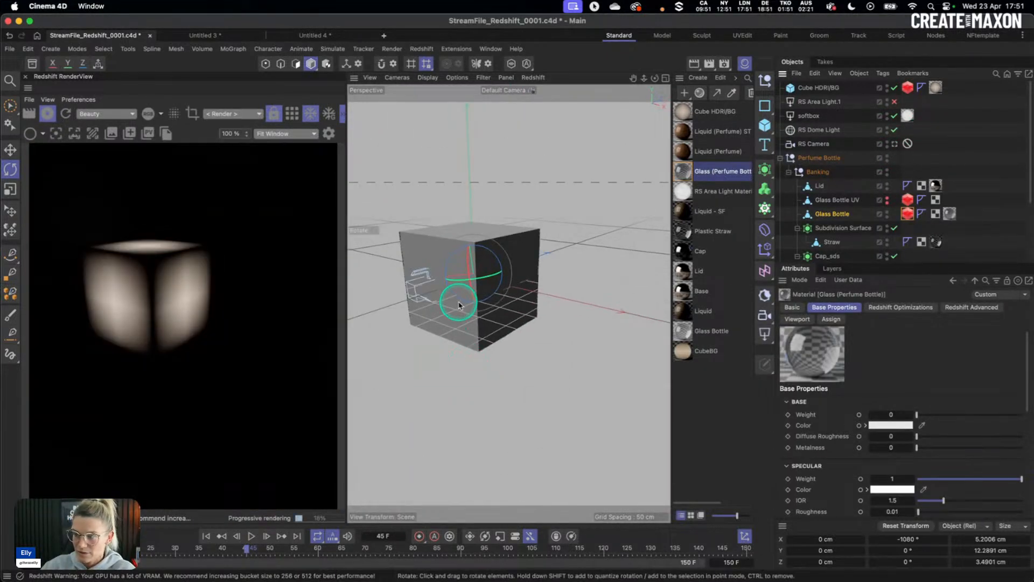
left_click_drag(454, 307, 526, 294, "alt")
right_click_drag(430, 317, 550, 282, "alt")
right_click_drag(459, 296, 550, 250, "alt")
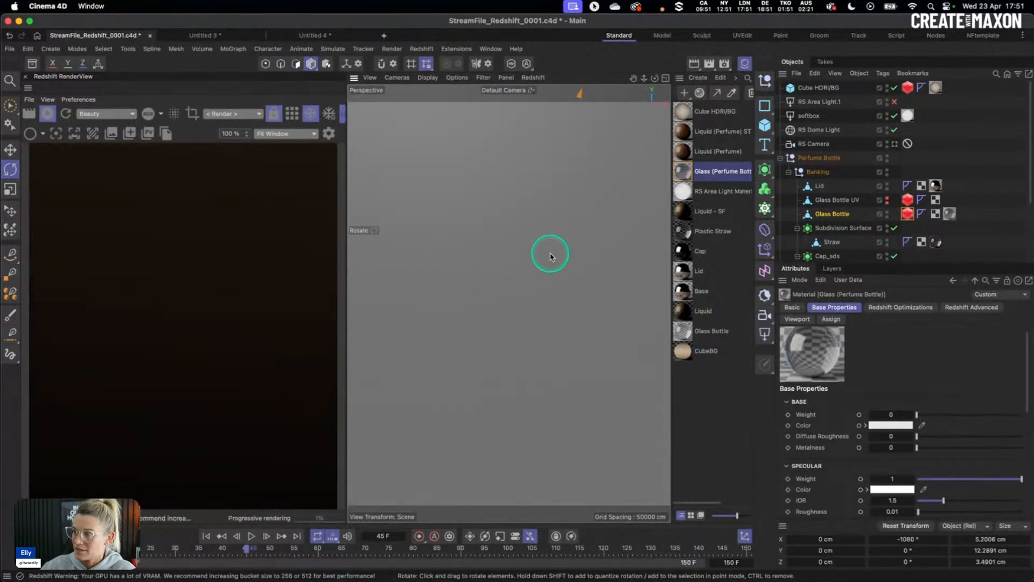
left_click(833, 214)
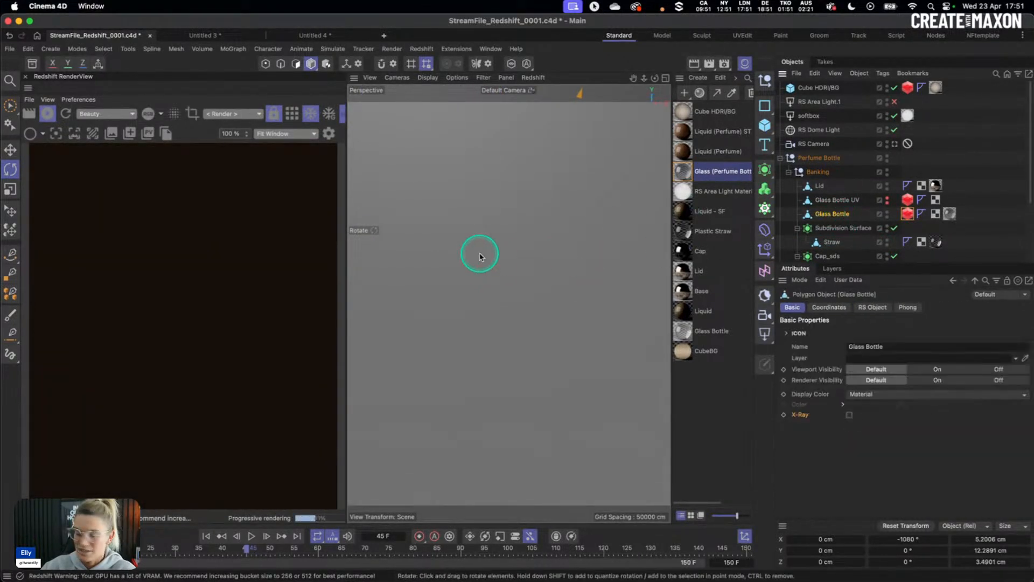
key("o")
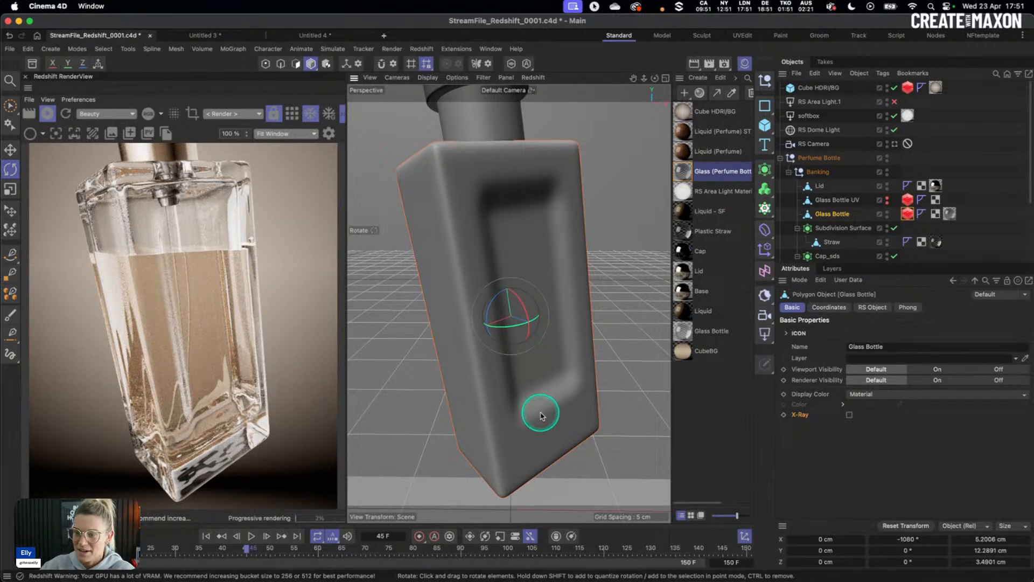
left_click_drag(544, 422, 548, 370, "alt")
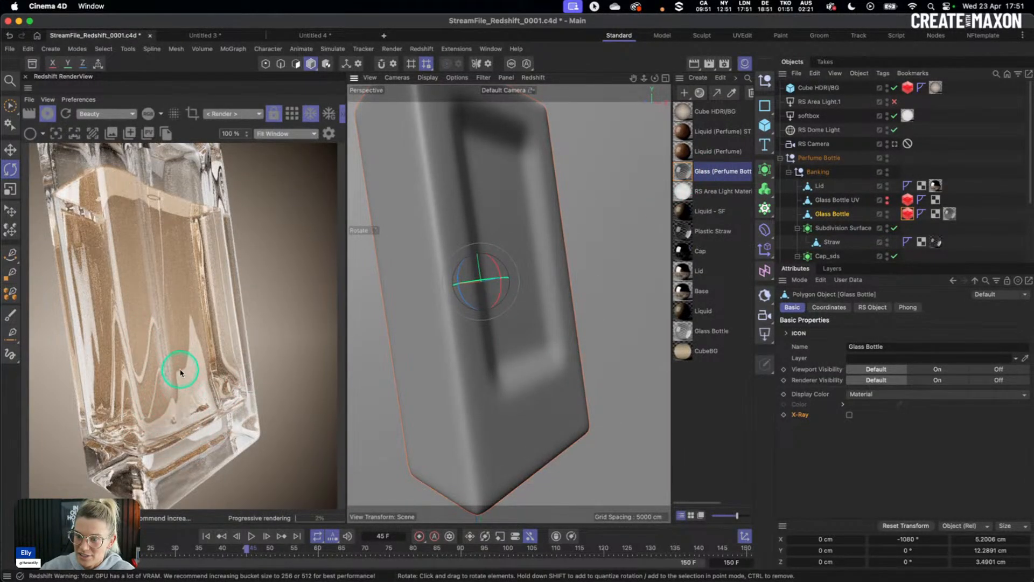
Step: Reopen the Glass (Perfume Bottle) node graph and compare the glass with the Displacement Scale at 0 and at 0.01
double_click(680, 173)
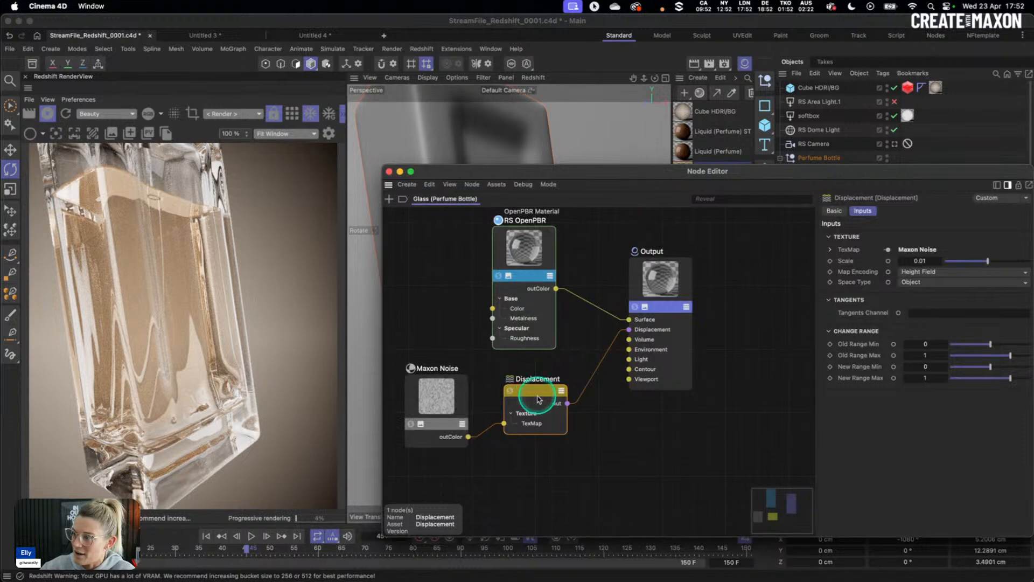
double_click(921, 261)
type("0")
key("Return")
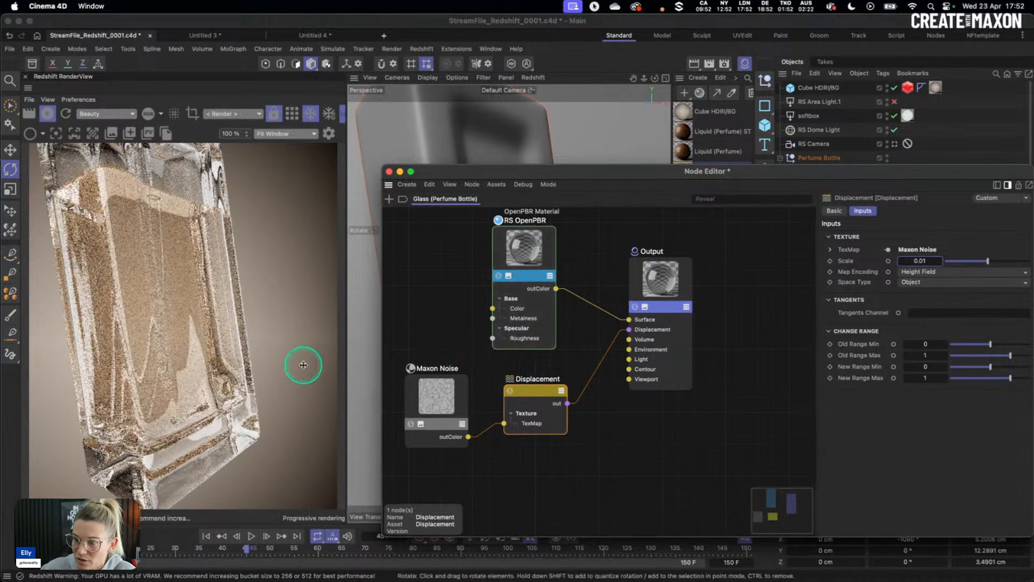
left_click(934, 260)
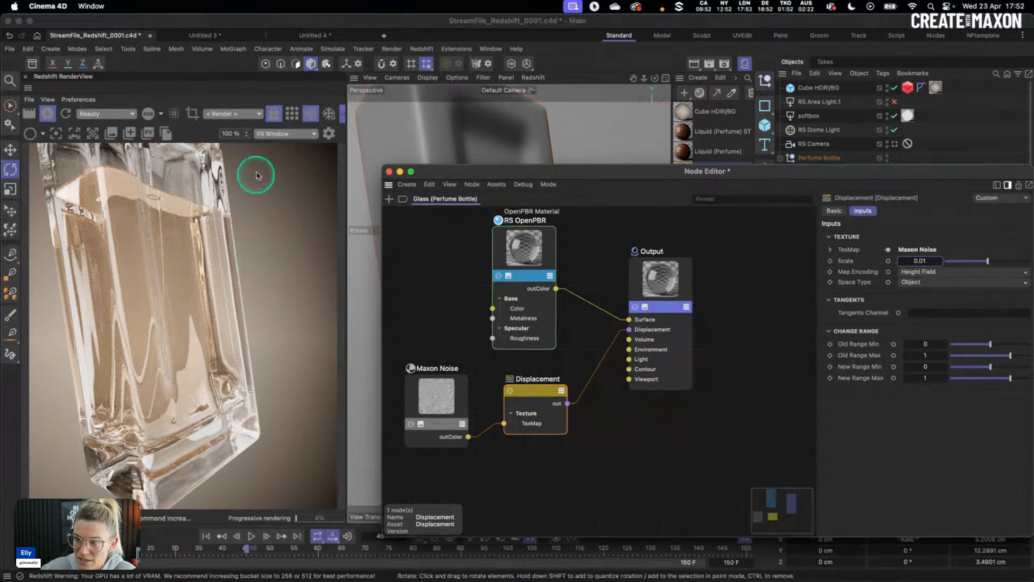
Step: Check the displaced bottle in the grey clay render, restore the full material render and close the node graph
left_click(30, 135)
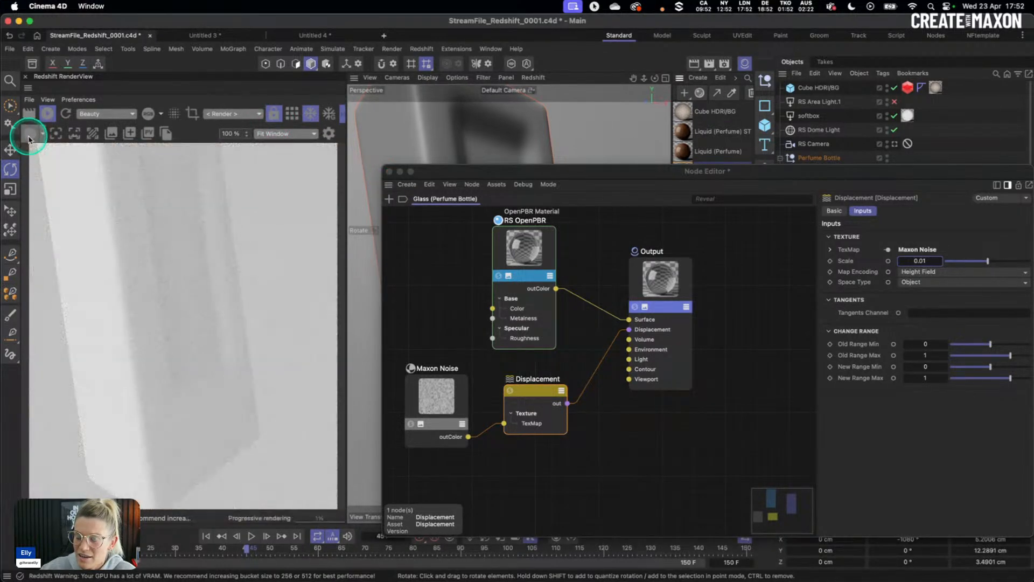
left_click(29, 134)
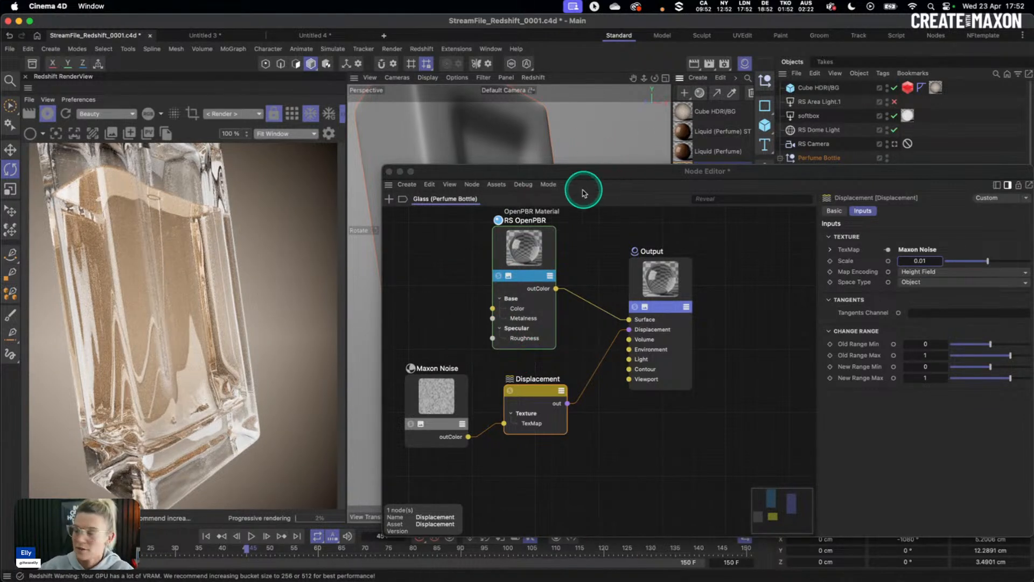
left_click_drag(590, 177, 584, 196)
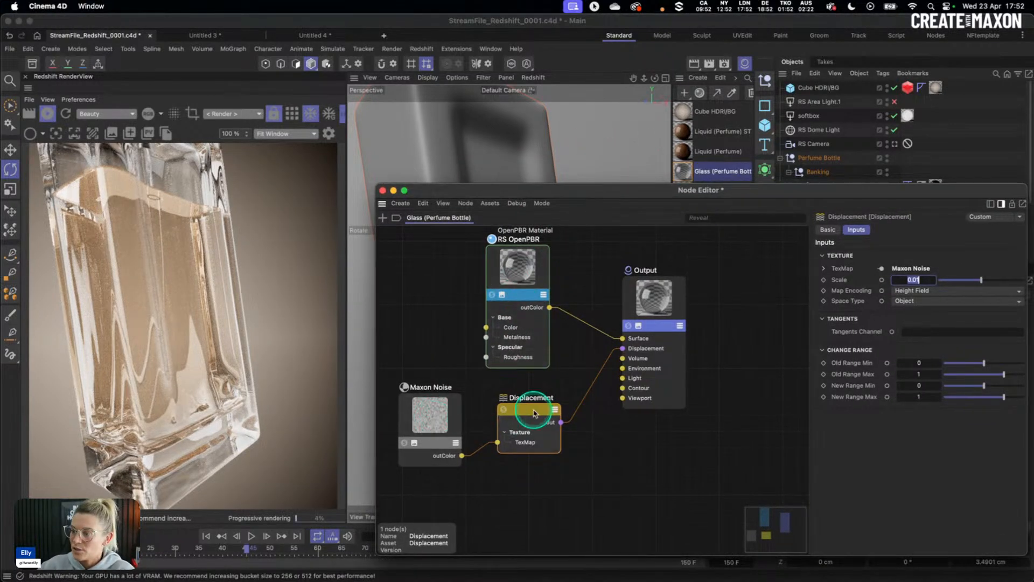
left_click_drag(544, 324, 558, 328)
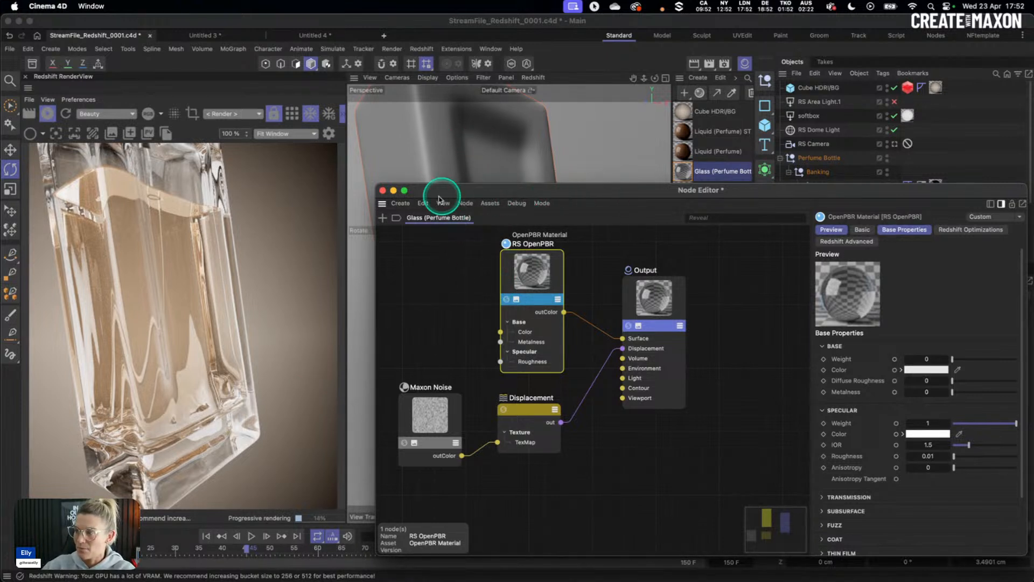
left_click(382, 191)
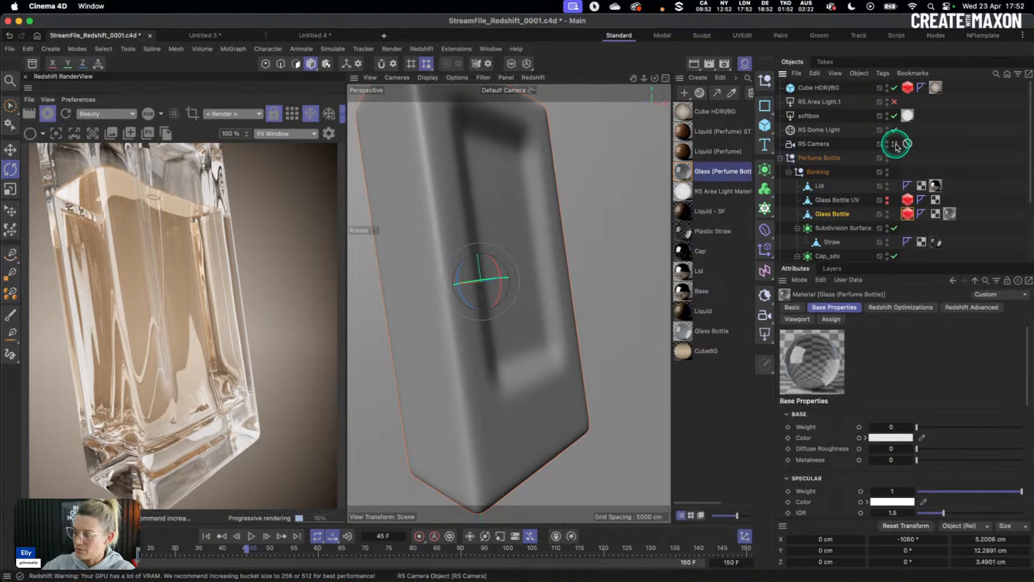
Step: Return the view to the RS Camera and make sure the RS Dome Light is enabled
left_click(895, 145)
left_click(896, 144)
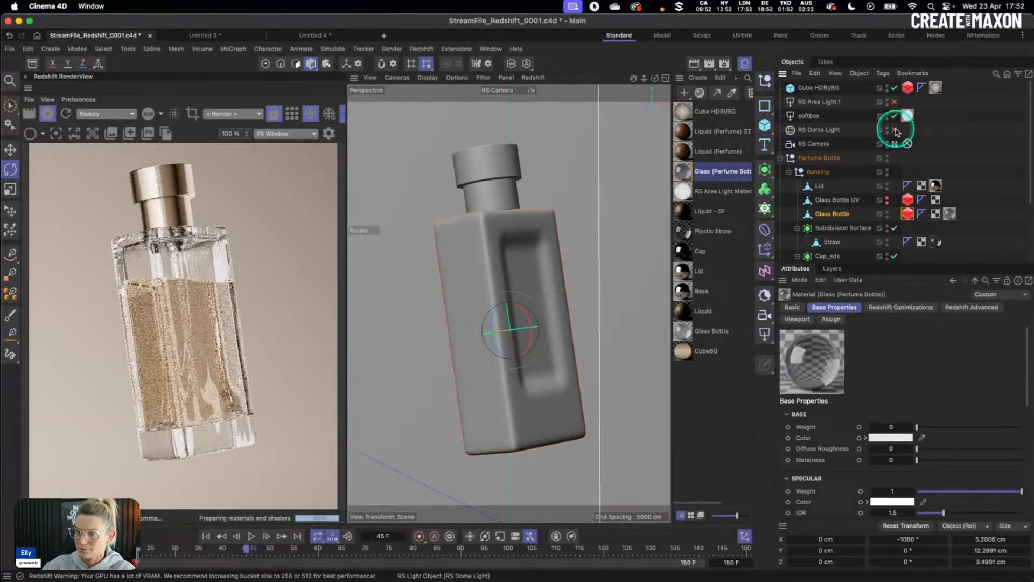
left_click(895, 131)
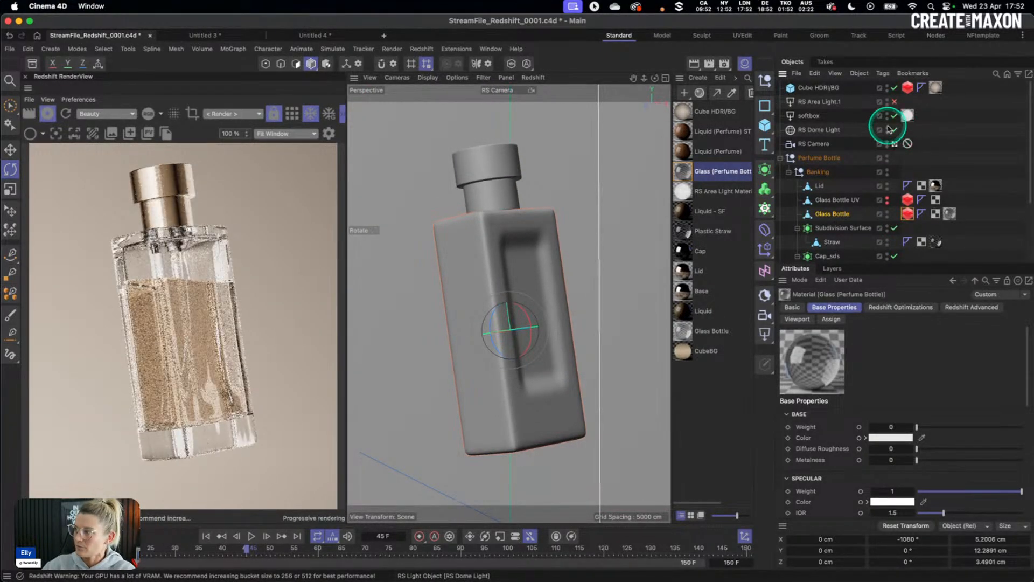
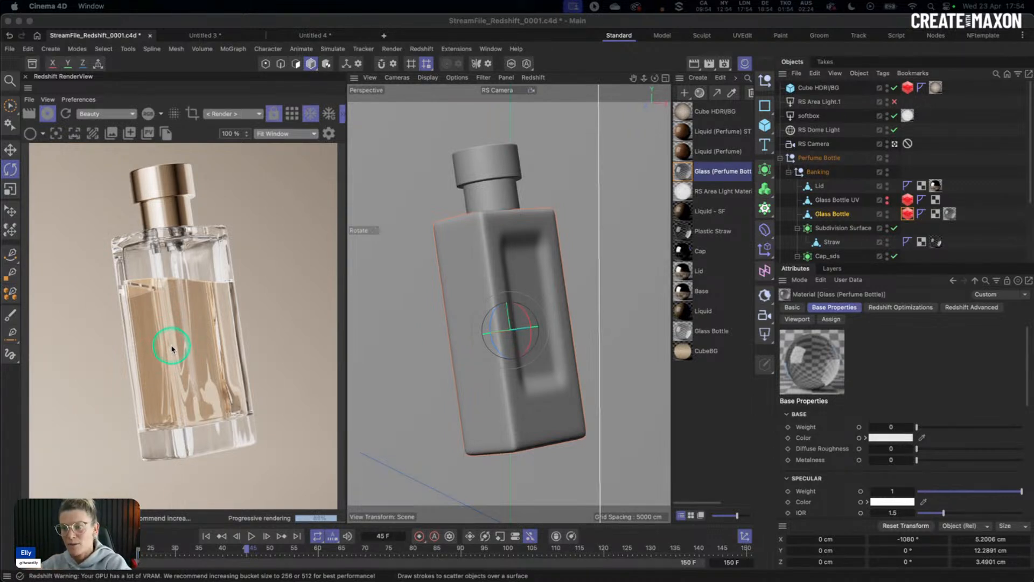
Step: Stop the live render, enable Caustics in the Redshift render settings to examine its engine options, and disable Caustics again
left_click(809, 116)
left_click(816, 102)
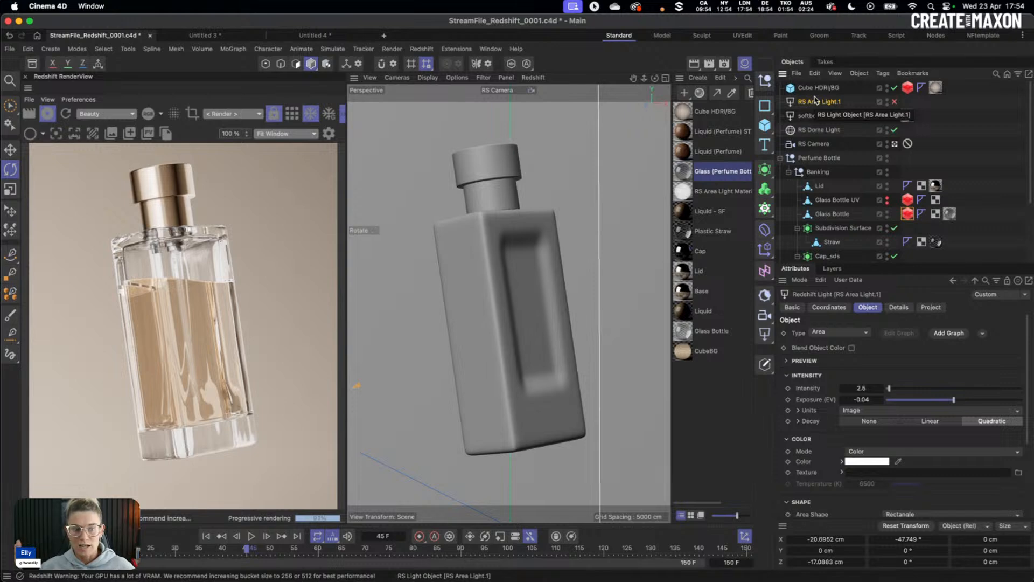
left_click(47, 113)
left_click(743, 65)
left_click(735, 124)
left_click(600, 163)
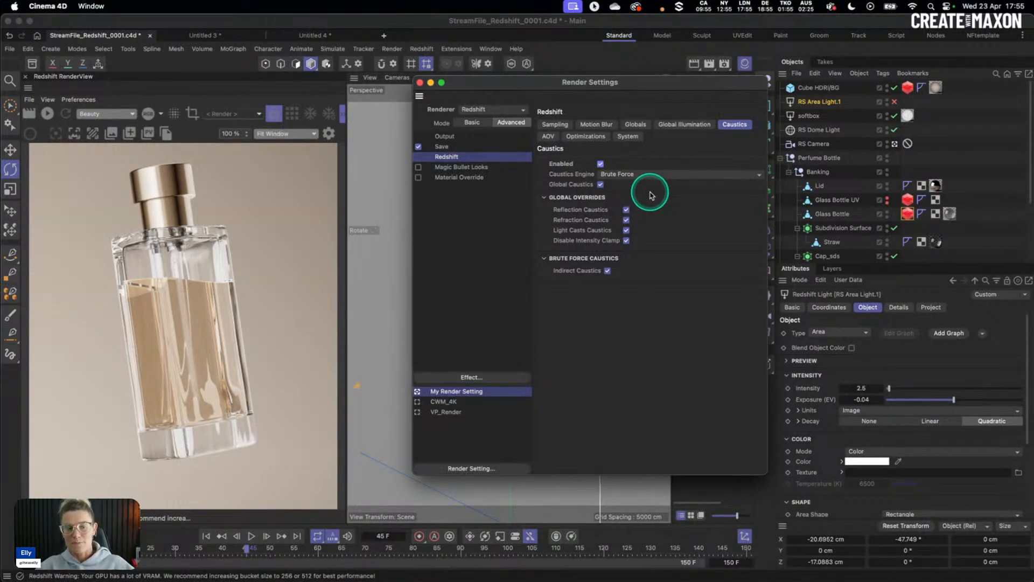
left_click(619, 179)
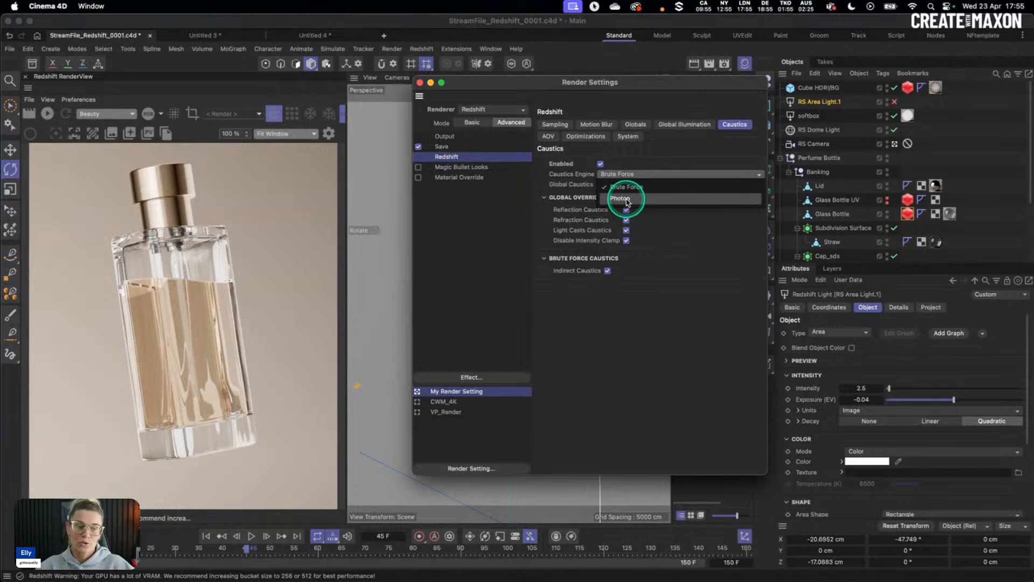
left_click(655, 156)
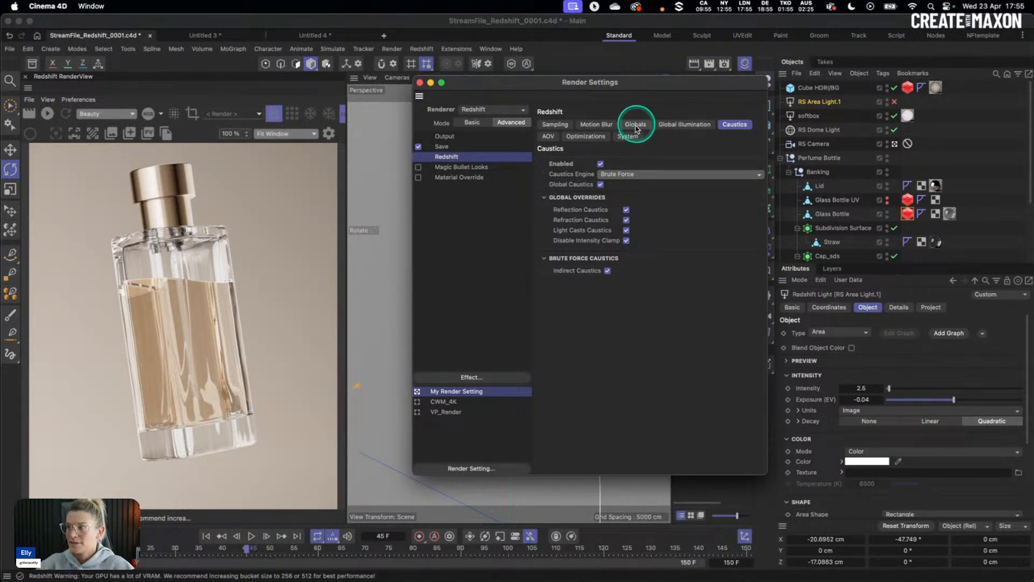
left_click(600, 163)
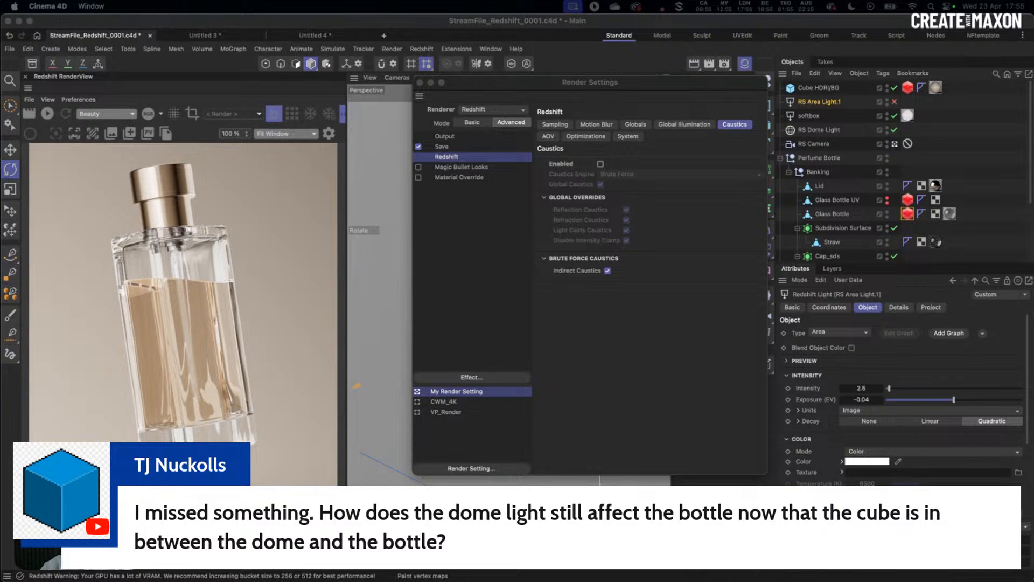
Step: Show the Cube HDRI/BG Redshift Object tag's geometry settings and close the render settings
left_click(908, 87)
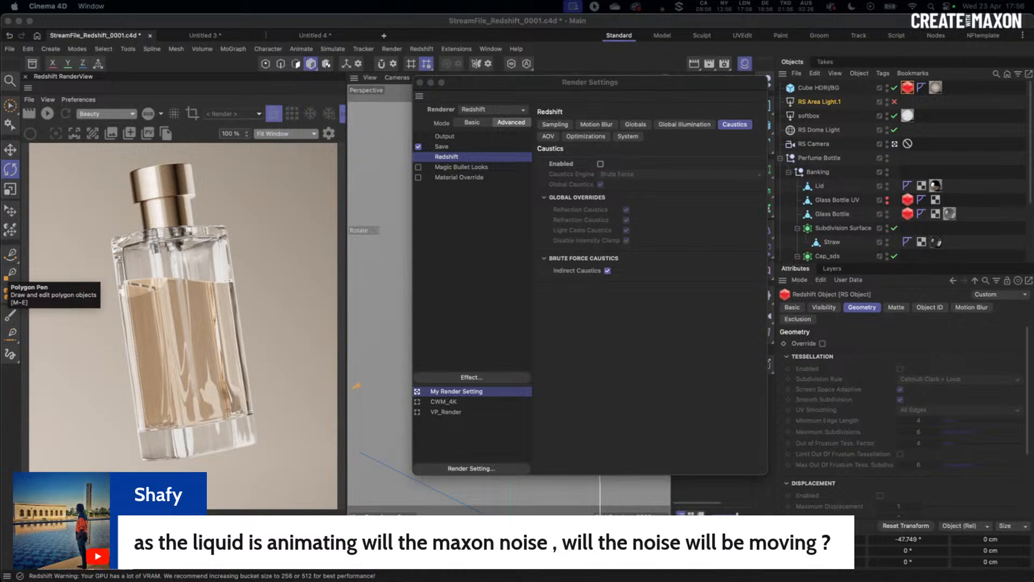
left_click(420, 82)
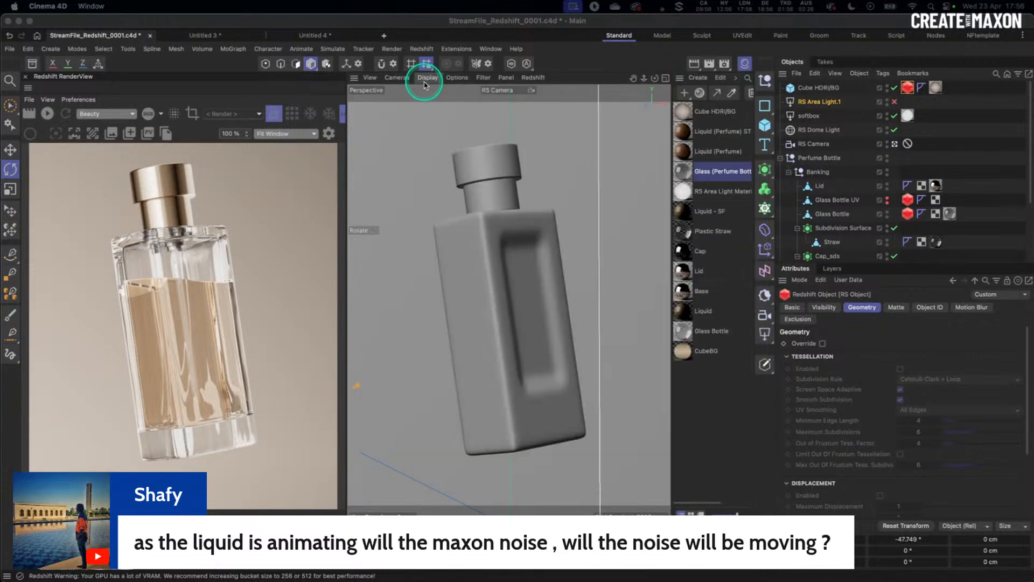
Step: Open the Glass (Perfume Bottle) node graph and examine the Maxon Noise node's animation settings and input Source options, keeping Object
left_click(682, 171)
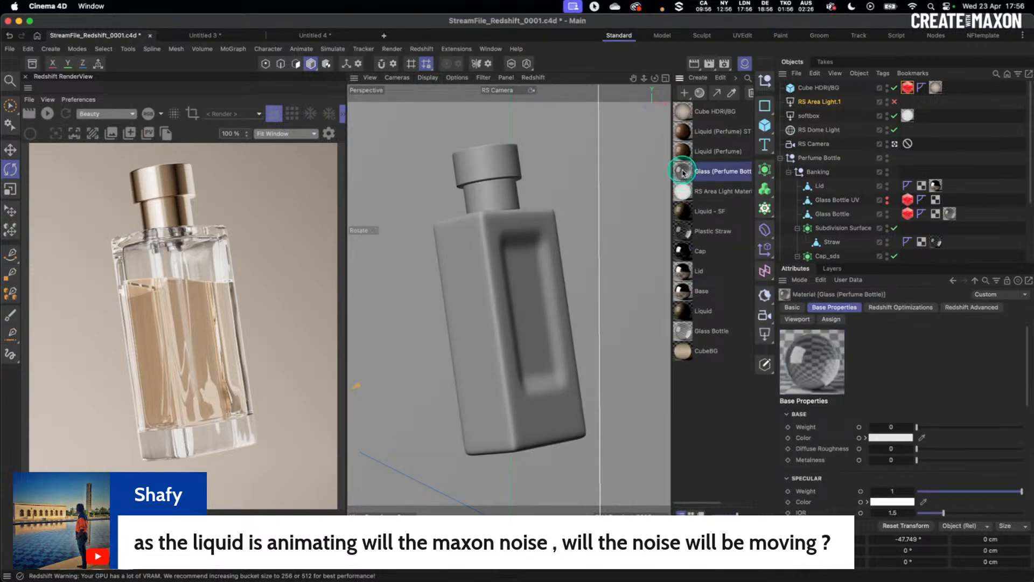
double_click(682, 171)
left_click(379, 368)
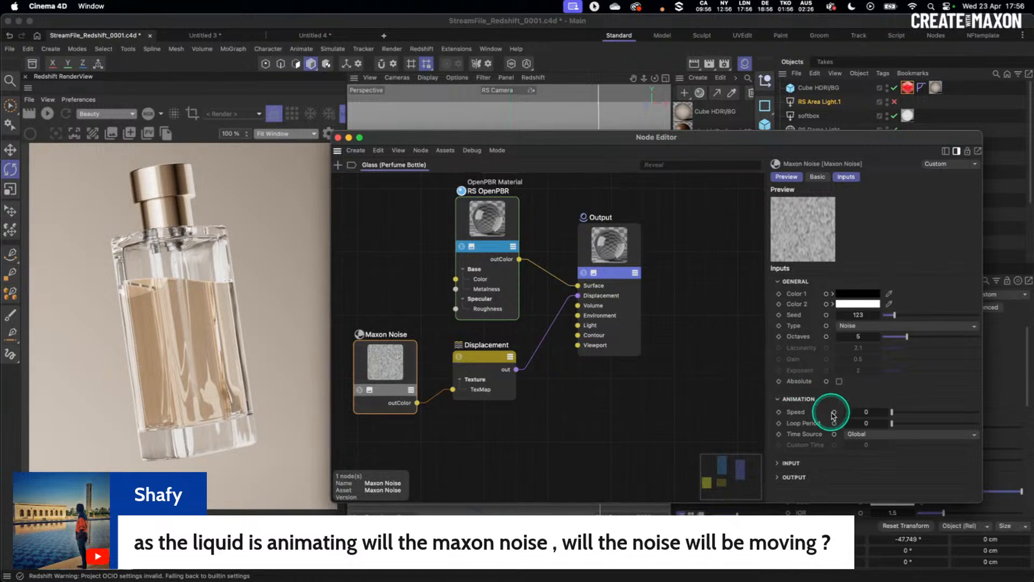
left_click(791, 463)
scroll(868, 452, "down", 3)
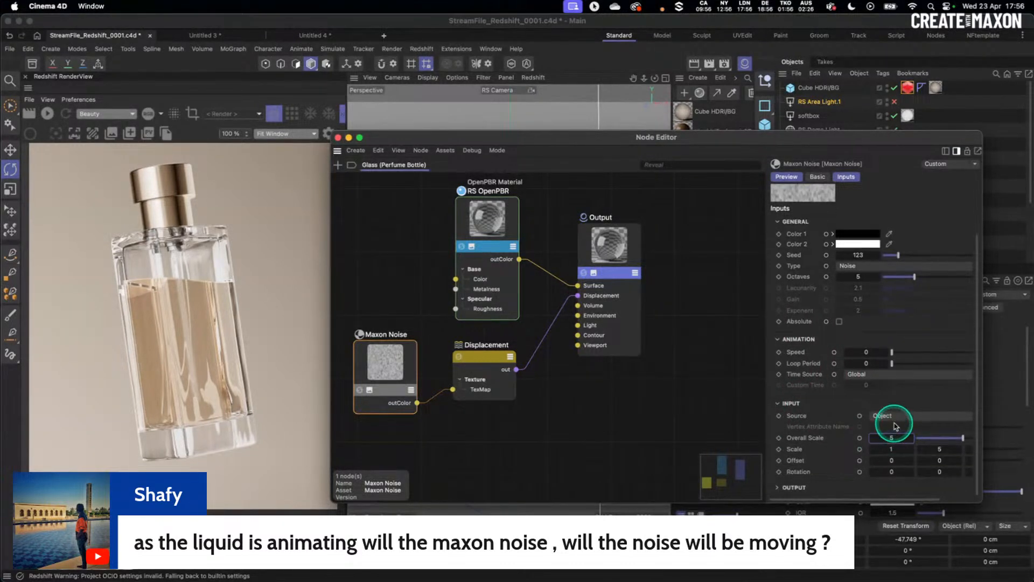
left_click(895, 421)
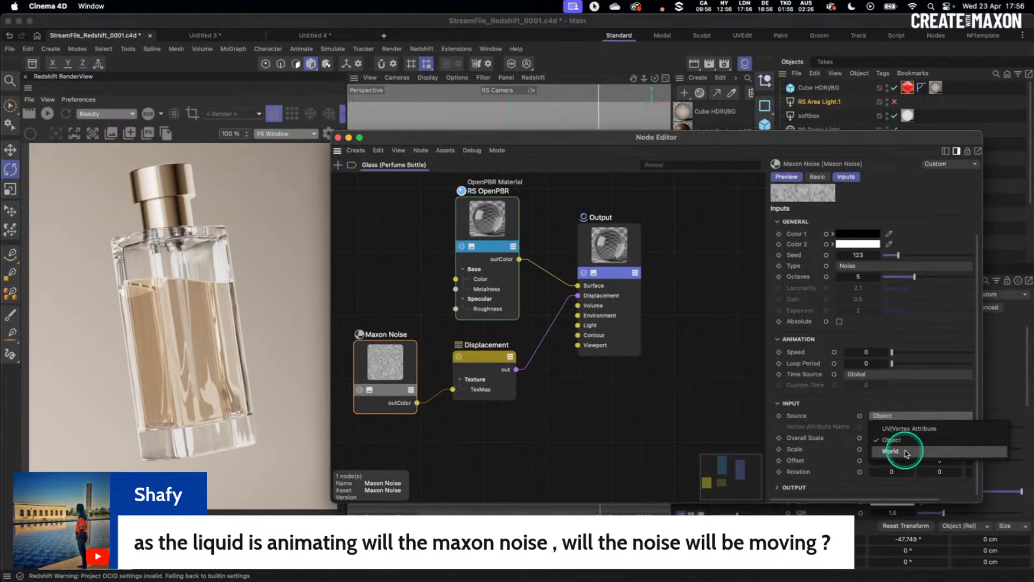
left_click(831, 407)
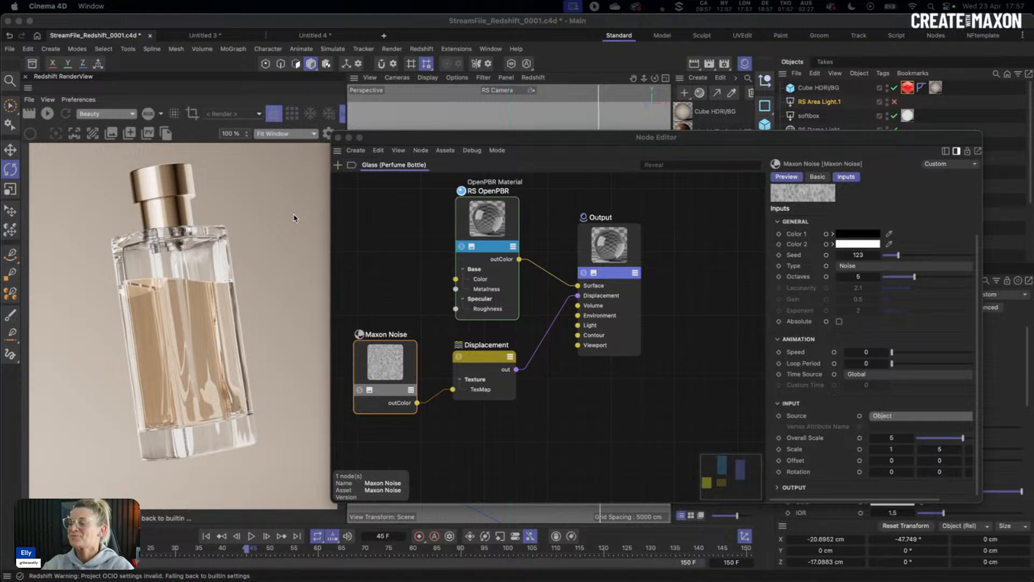
Step: Open the Asset Browser and search its materials for "glass"
left_click(33, 63)
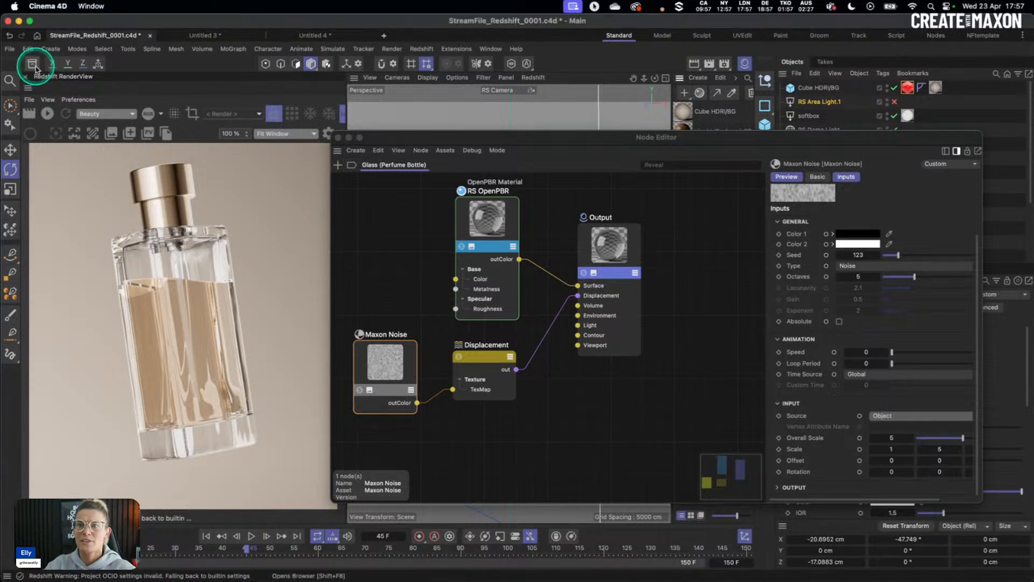
left_click(67, 117)
key("BackSpace")
key("BackSpace")
key("BackSpace")
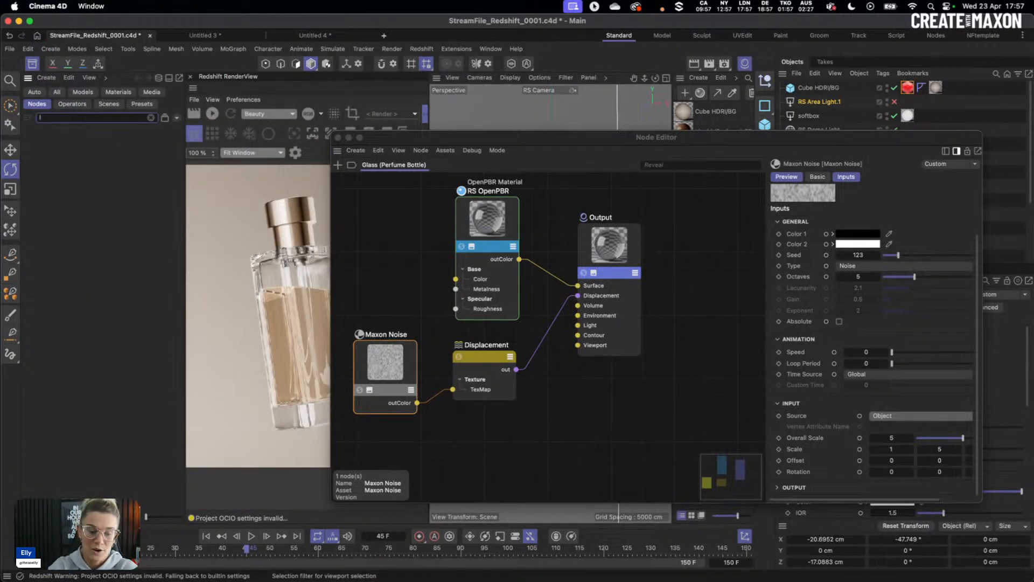
type("glass")
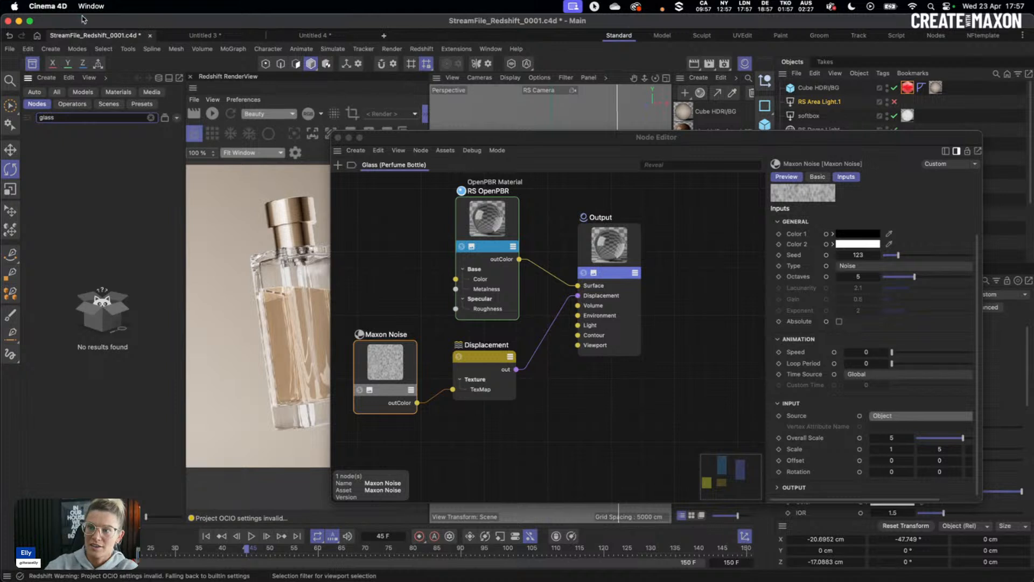
left_click(118, 92)
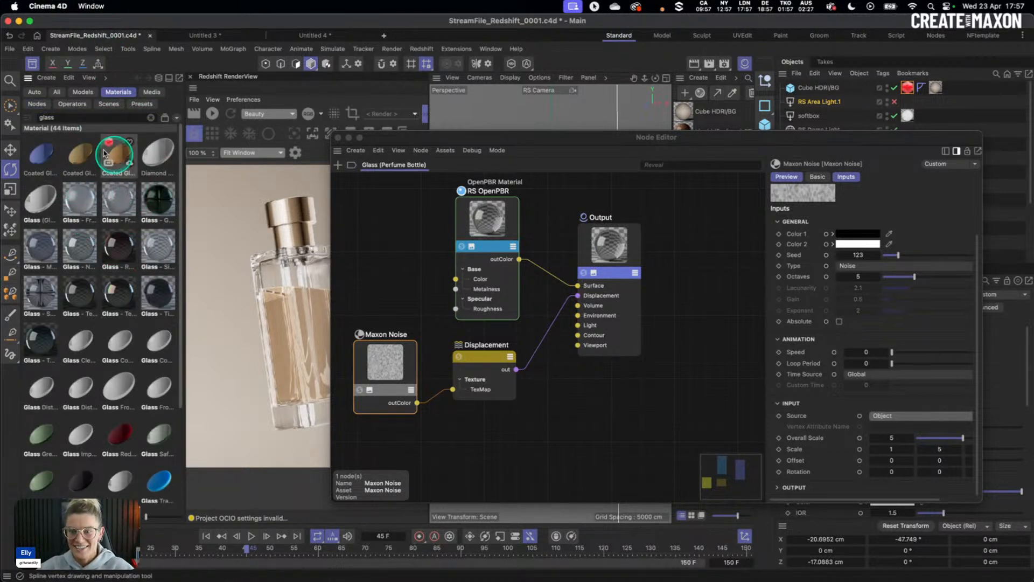
Step: Search the material assets for "liquid", clear the search and close the Asset Browser
left_click_drag(77, 118, 30, 117)
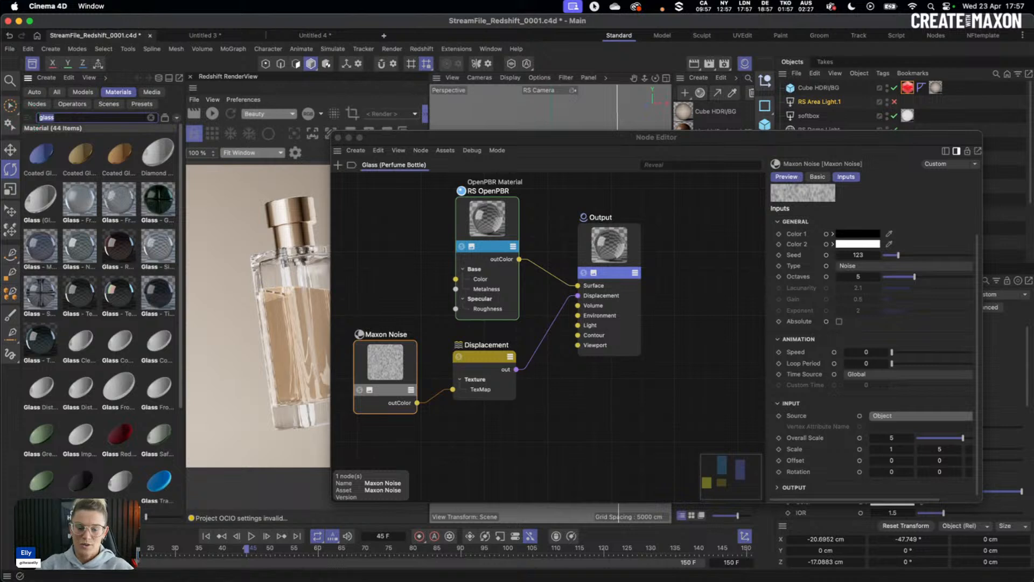
type("liquid")
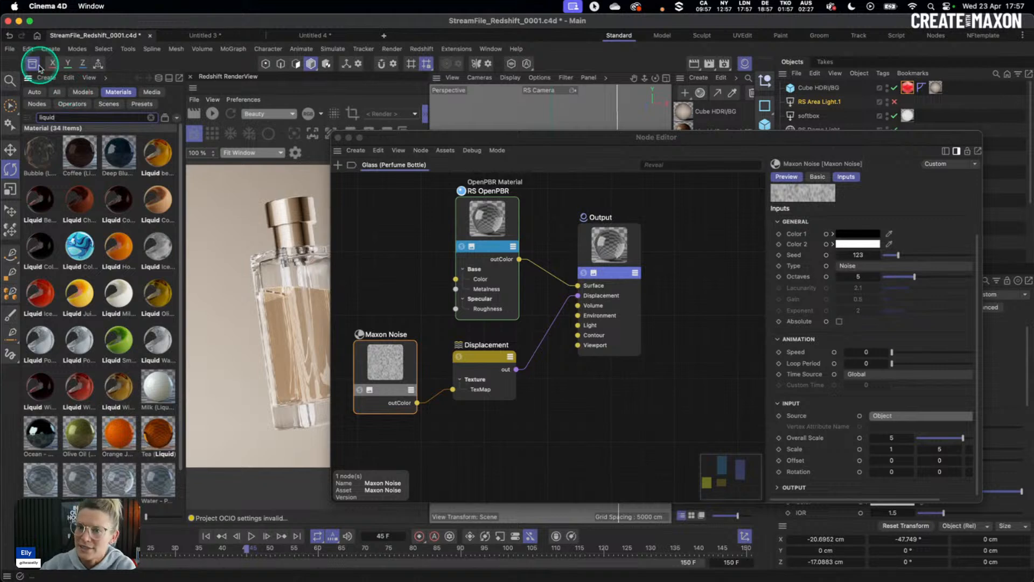
left_click(152, 117)
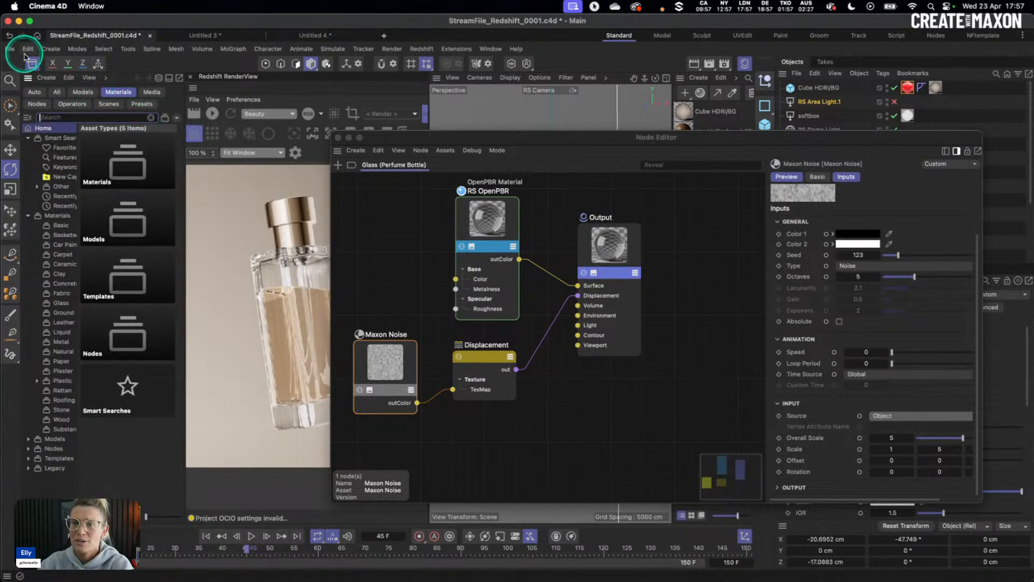
left_click(33, 64)
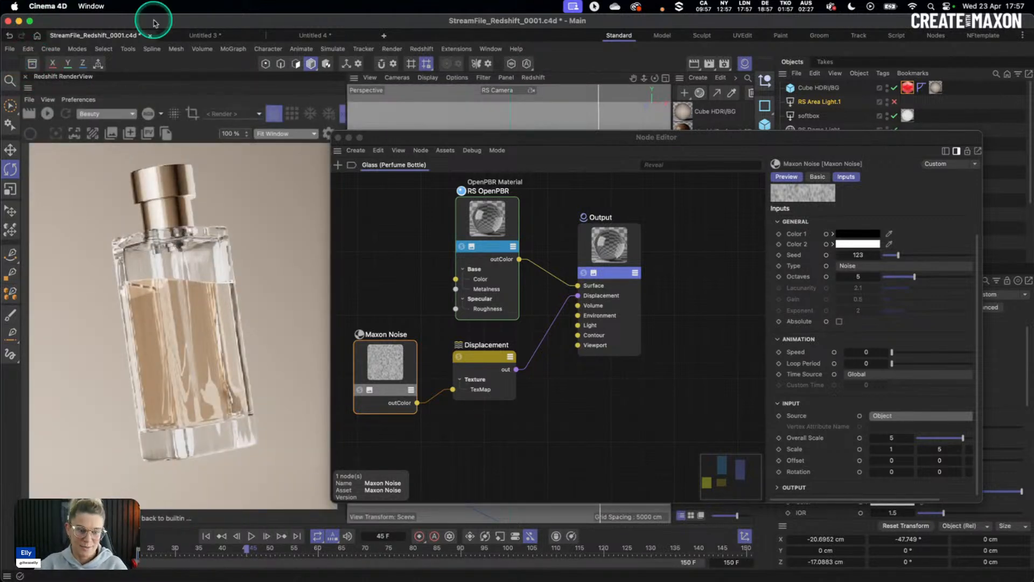
Step: Reposition the node editor, then briefly run and stop the live Redshift render of the bottle
left_click_drag(547, 138, 529, 132)
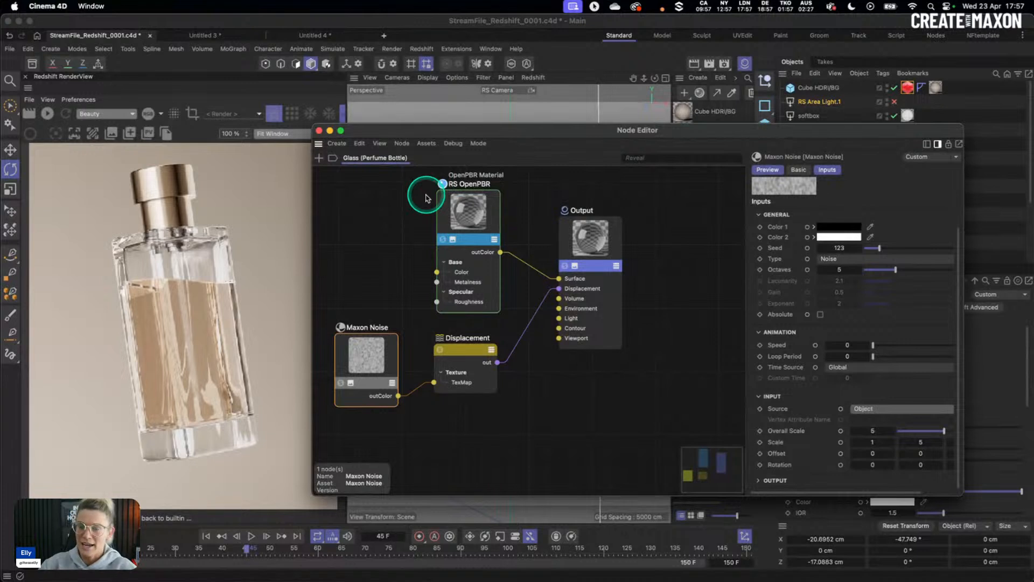
left_click(47, 113)
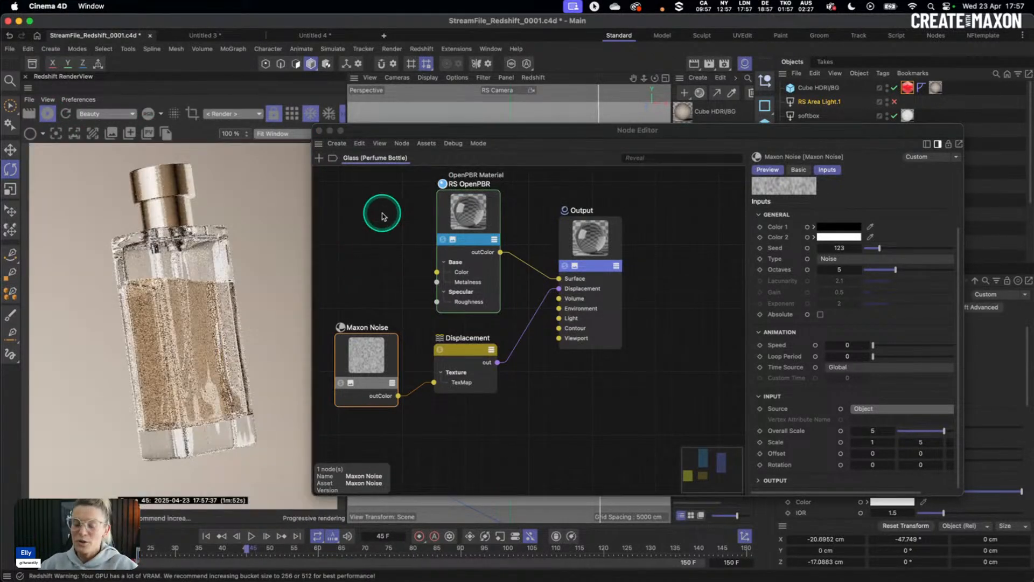
left_click(49, 114)
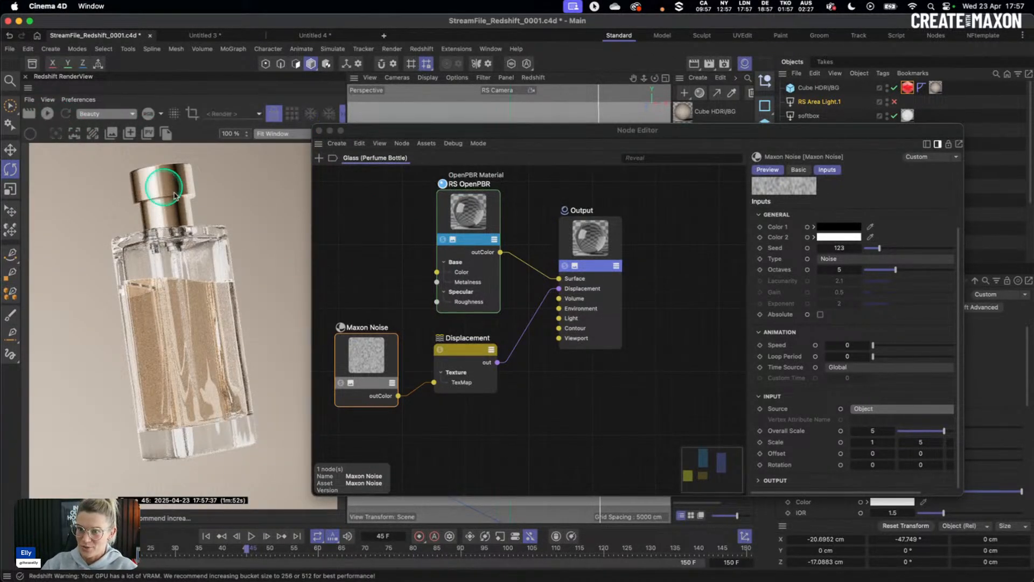
Step: Switch to QuickTime Player, review CWM_PerfumeAd_4K_V3.mp4 at about 8 seconds, and minimise the video
mouse_move(581, 574)
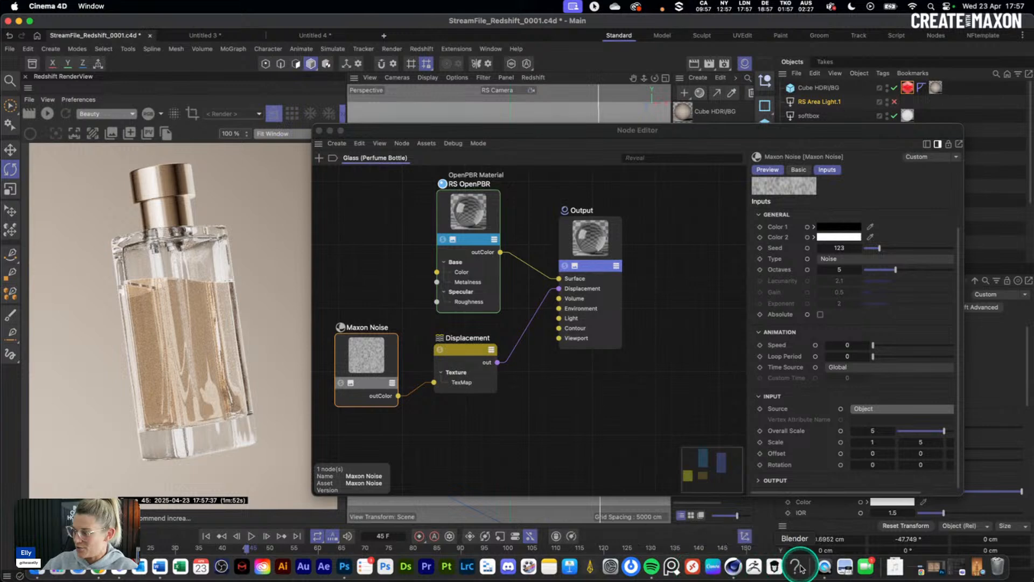
left_click(832, 568)
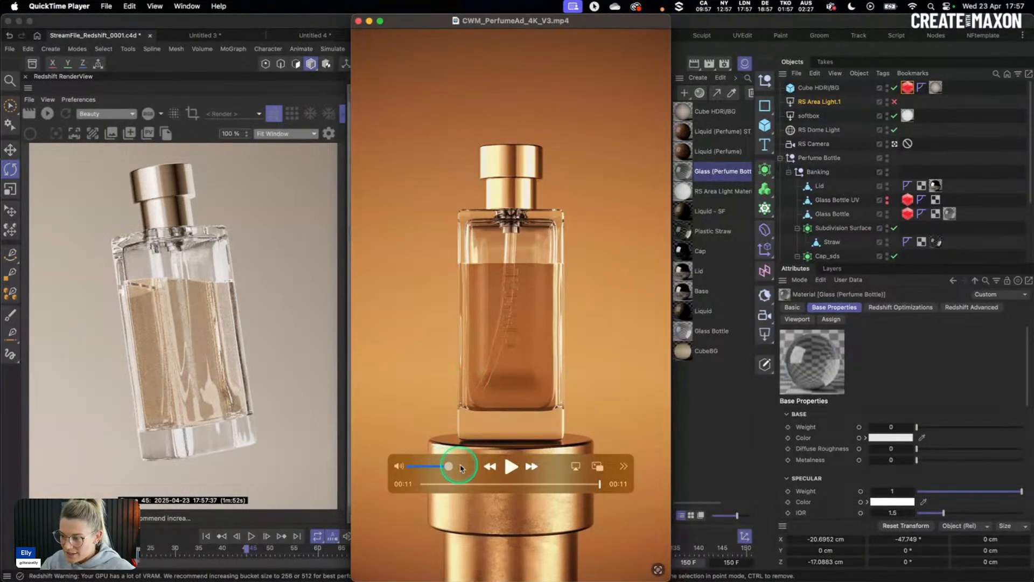
left_click_drag(589, 484, 550, 485)
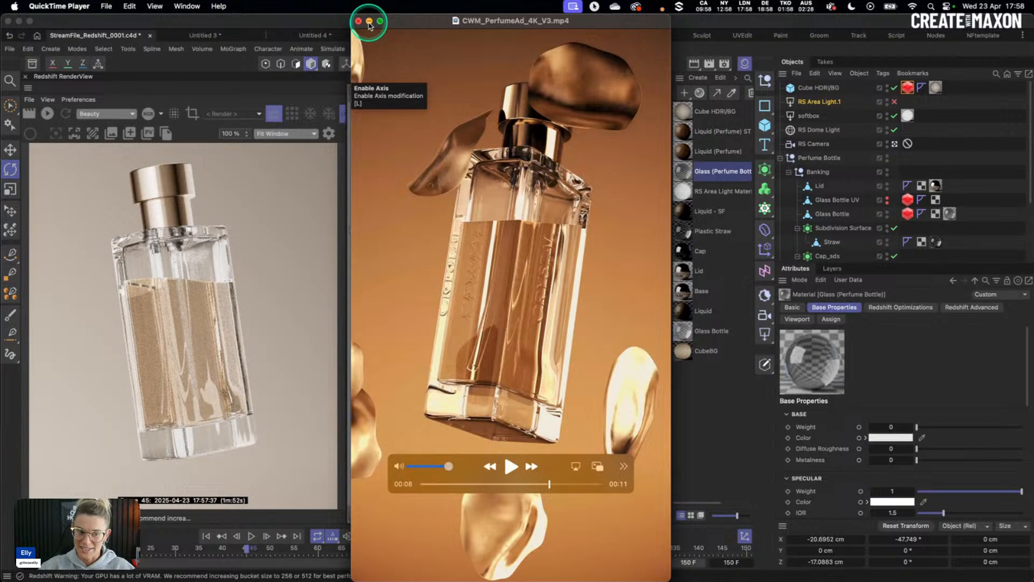
left_click(368, 22)
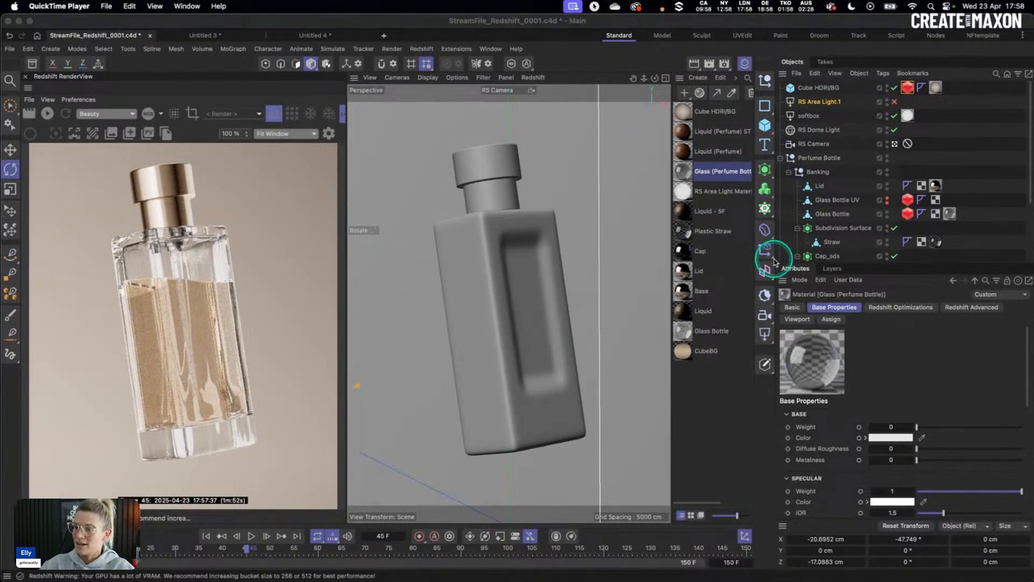
Step: Copy the Glass Bottle object from the perfume scene into a new empty project, closing the node editor and render view
left_click(828, 216)
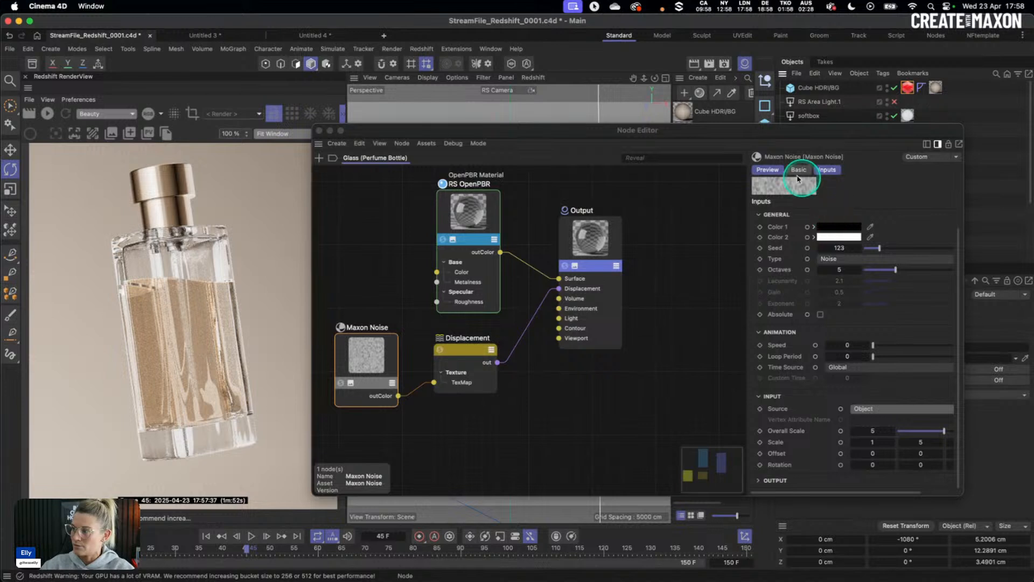
left_click(319, 130)
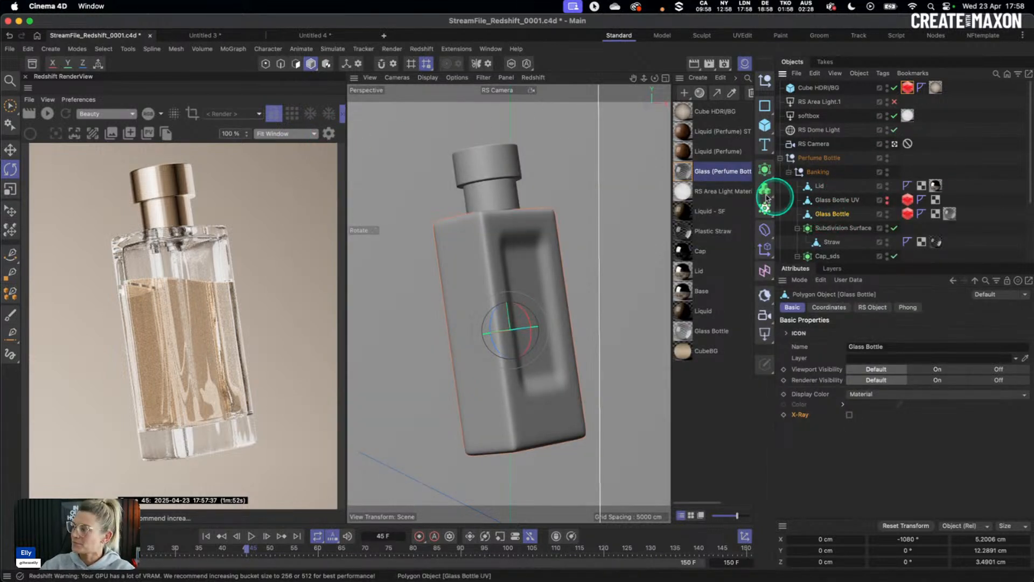
left_click(383, 35)
left_click(25, 76)
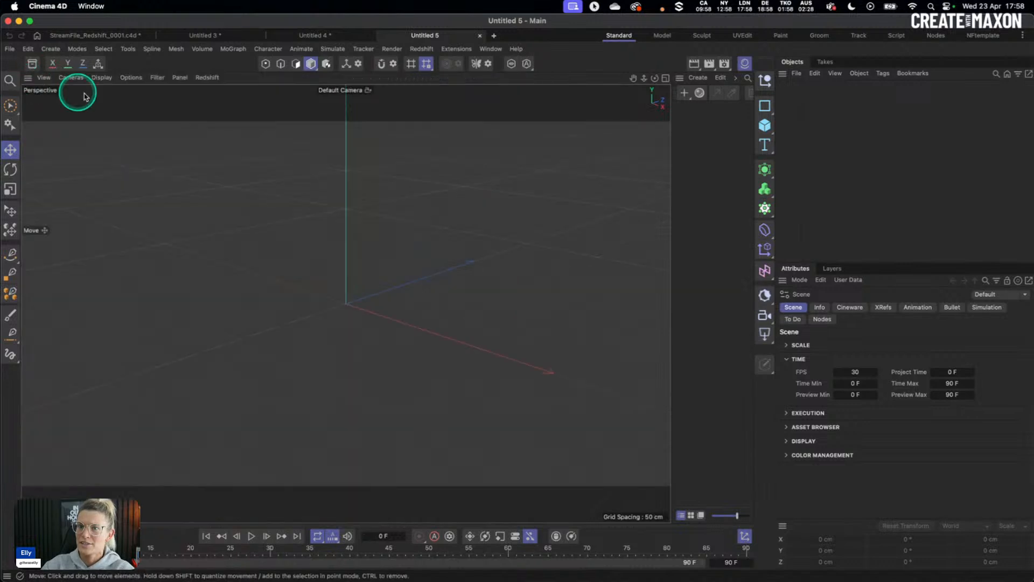
key("ctrl+v")
Step: Delete the material, Redshift Object and UVW tags from the copied Glass Bottle, leaving its Phong tag, and frame the bottle
left_click(894, 90)
key("Delete")
left_click(864, 86)
key("Delete")
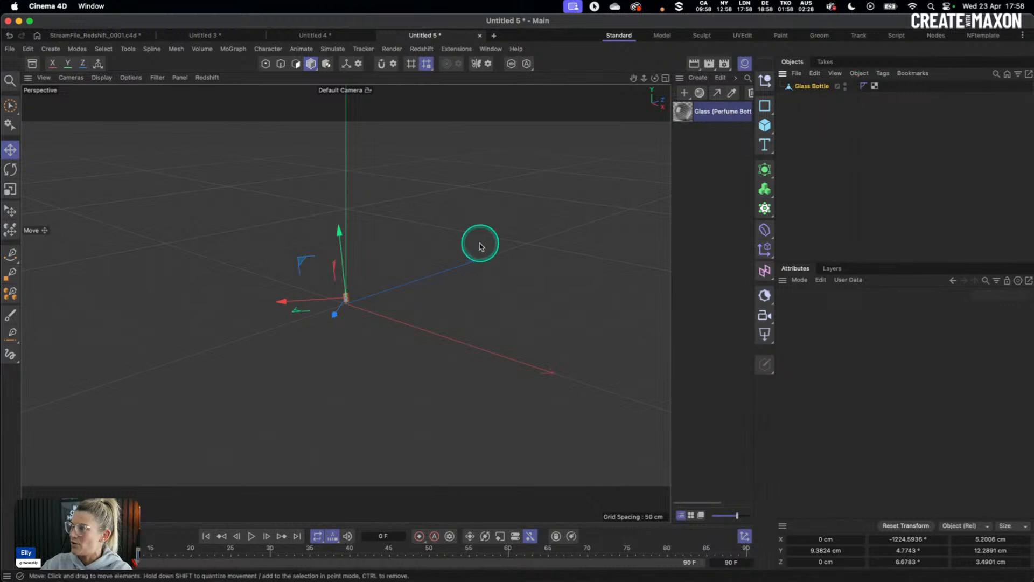
key("h")
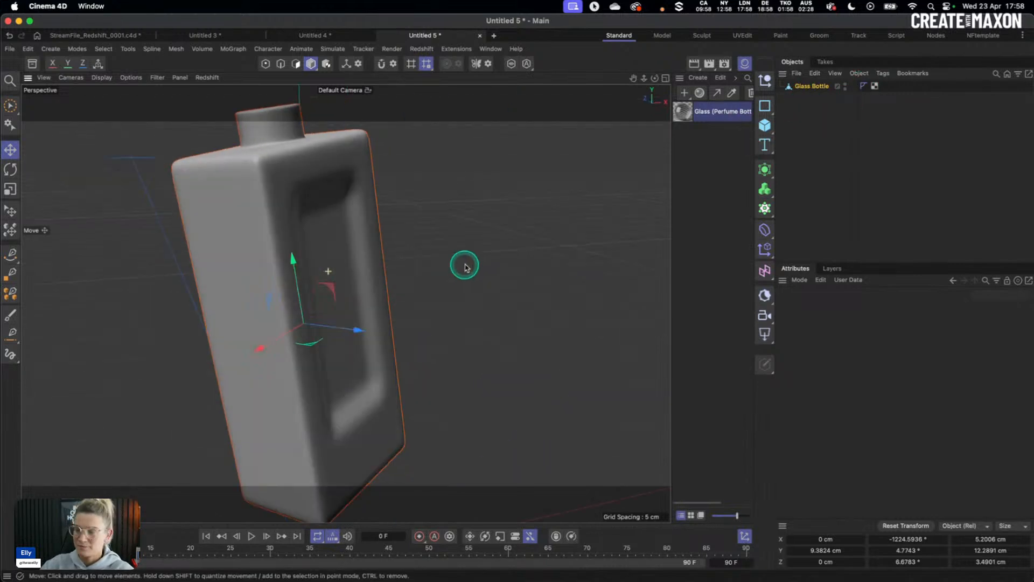
left_click(875, 86)
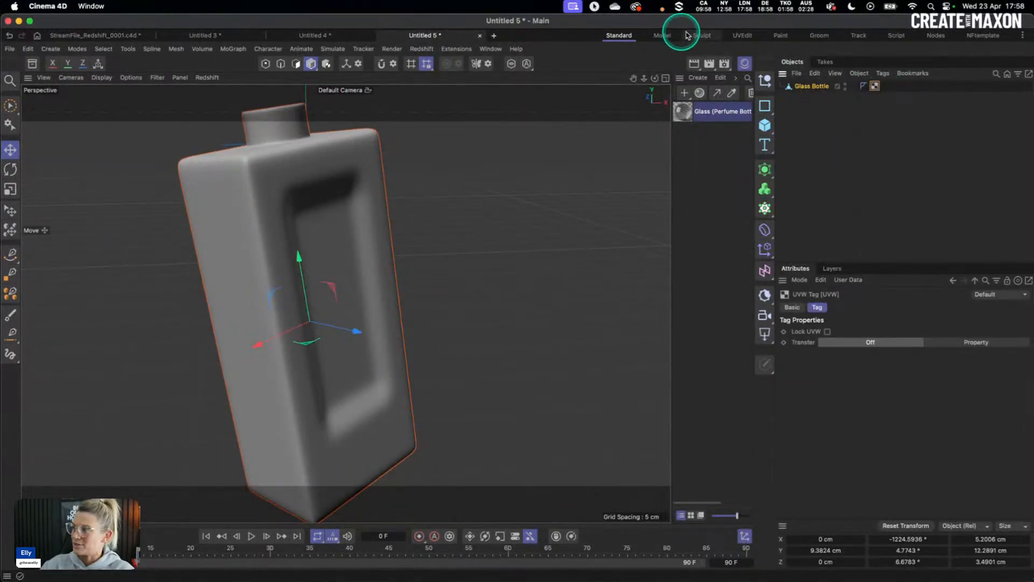
key("Delete")
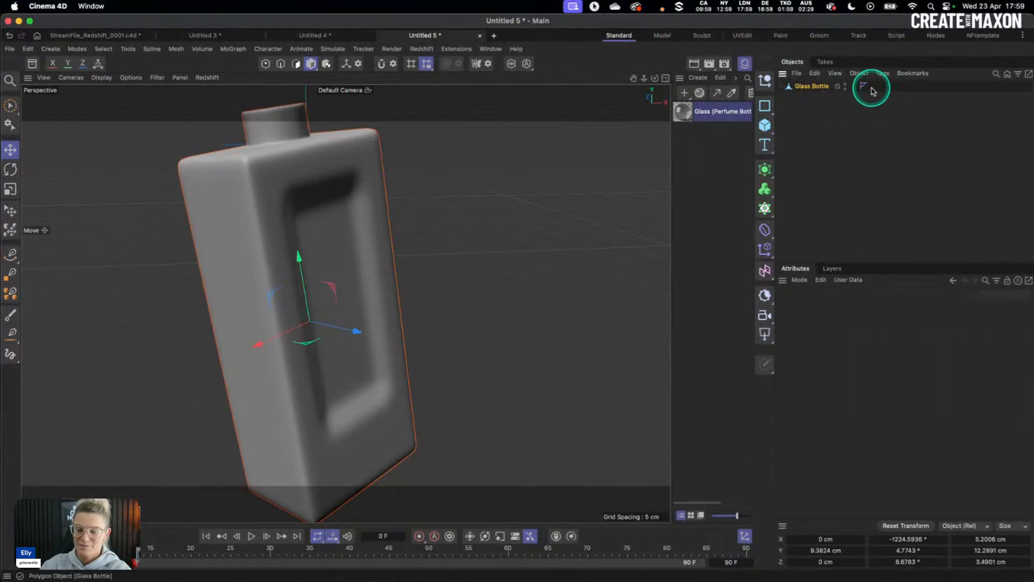
Step: Switch to the UVEdit layout and create new UVs for the whole Glass Bottle with Set UVW from Projection
left_click(742, 36)
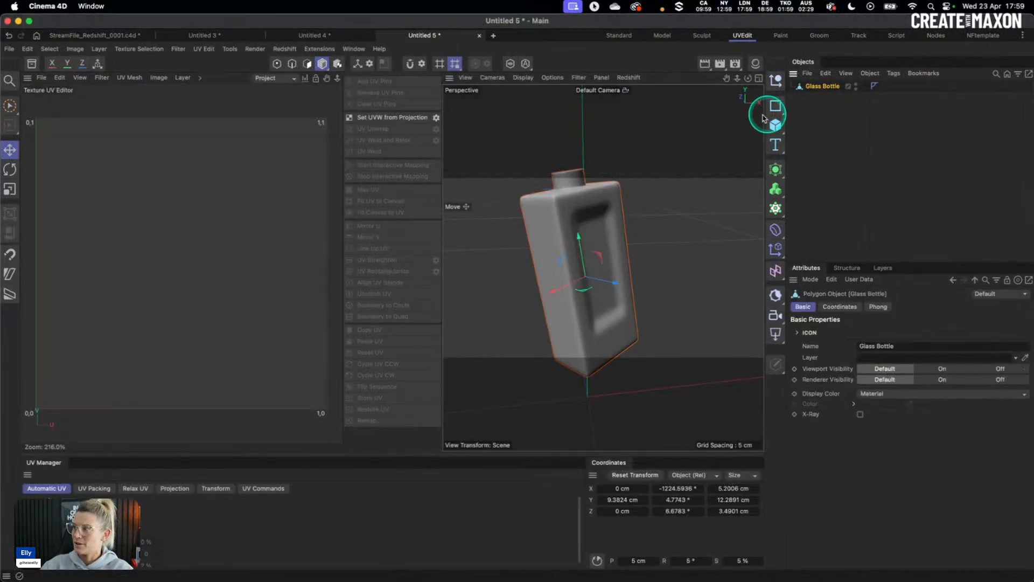
left_click(307, 63)
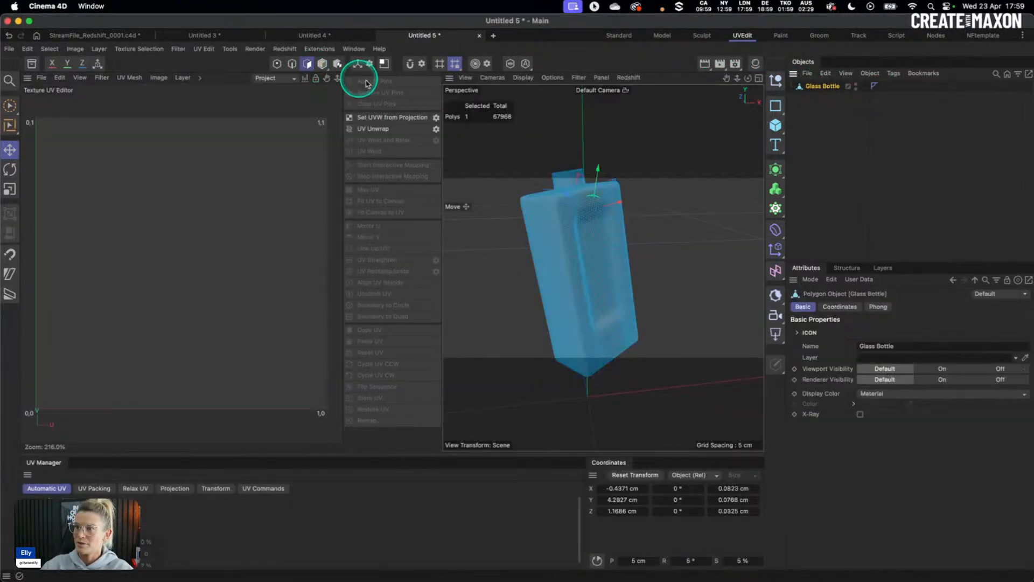
left_click(322, 63)
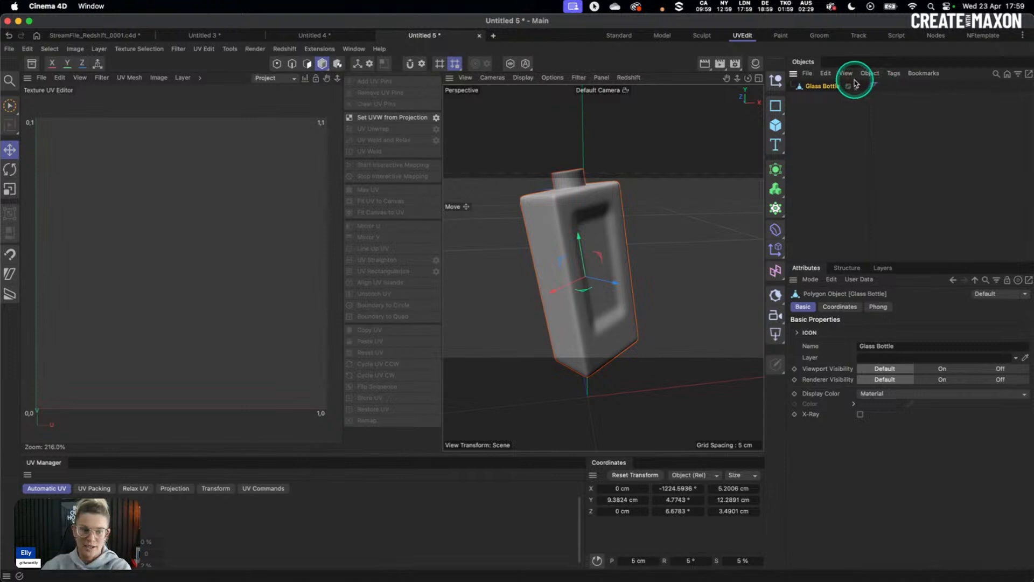
left_click(405, 118)
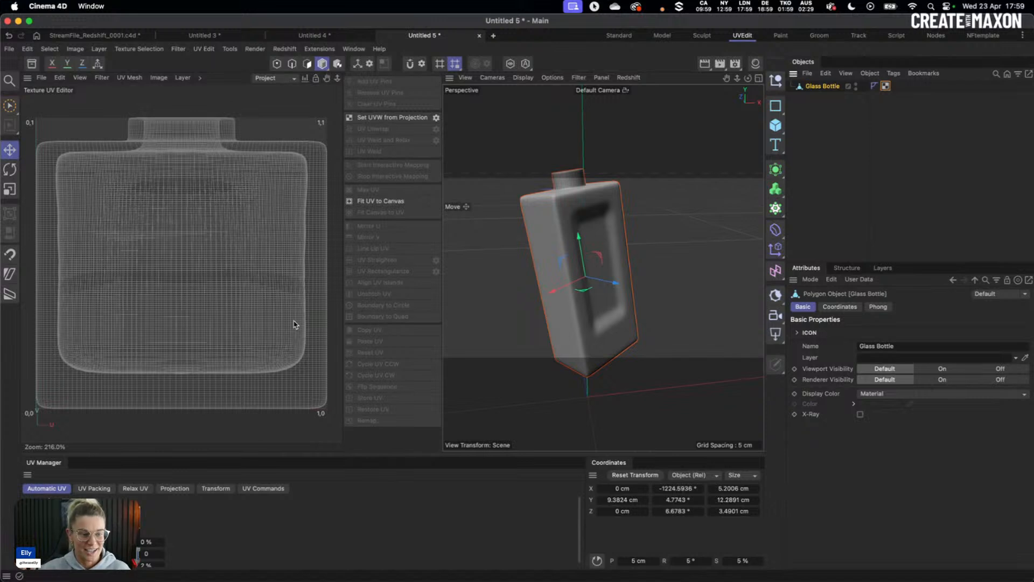
left_click(47, 555)
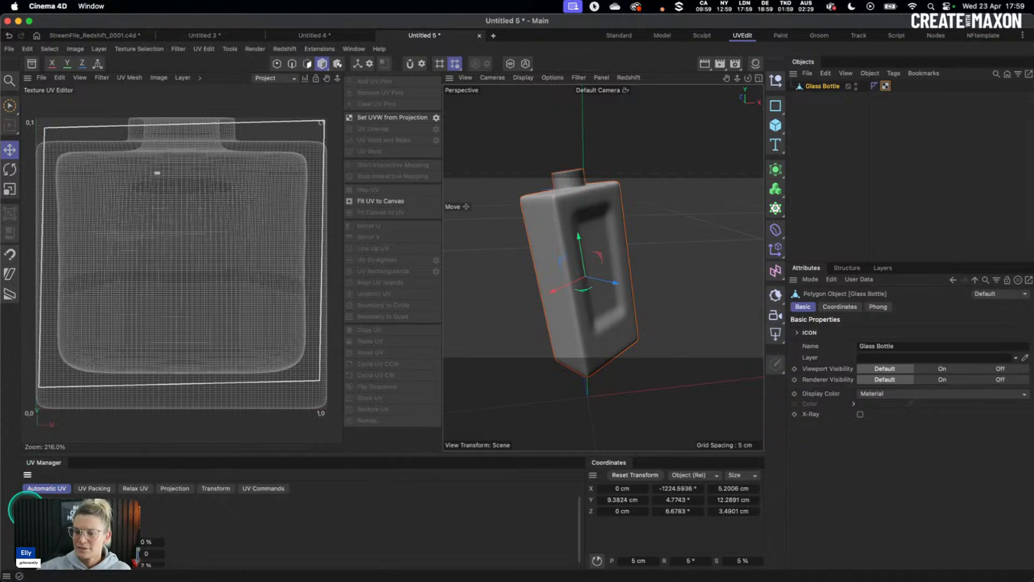
left_click(45, 556)
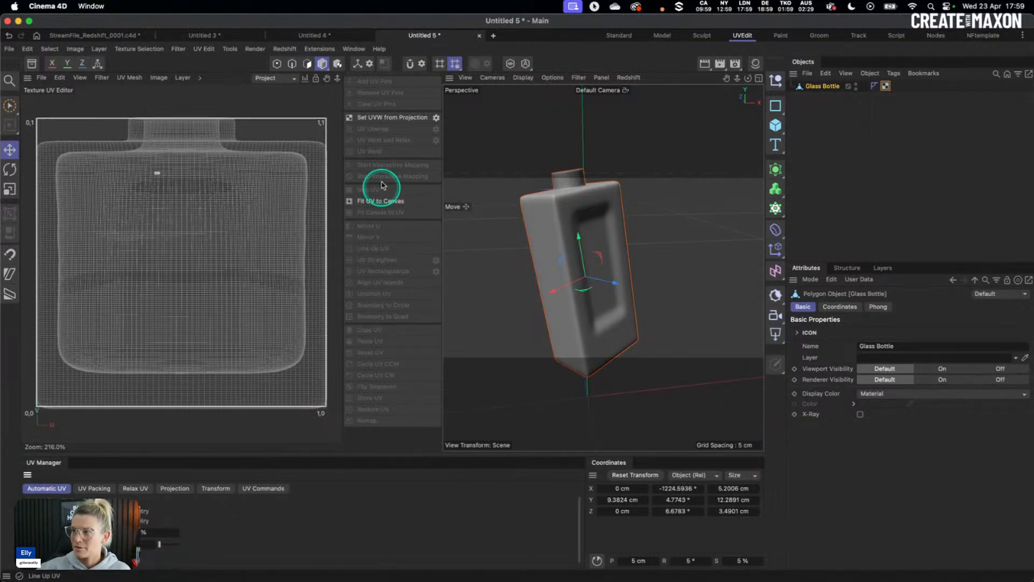
left_click(308, 63)
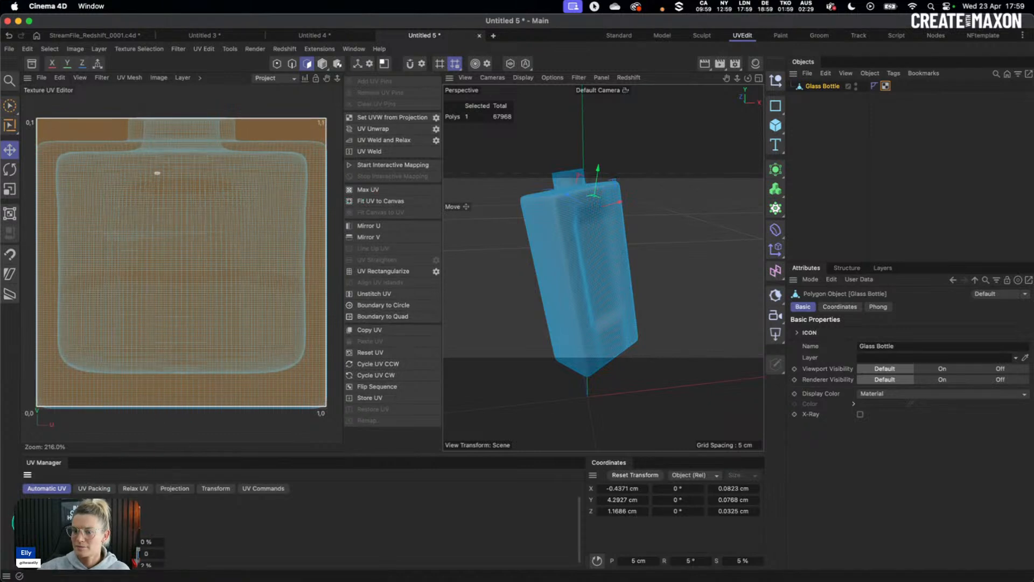
key("super+z")
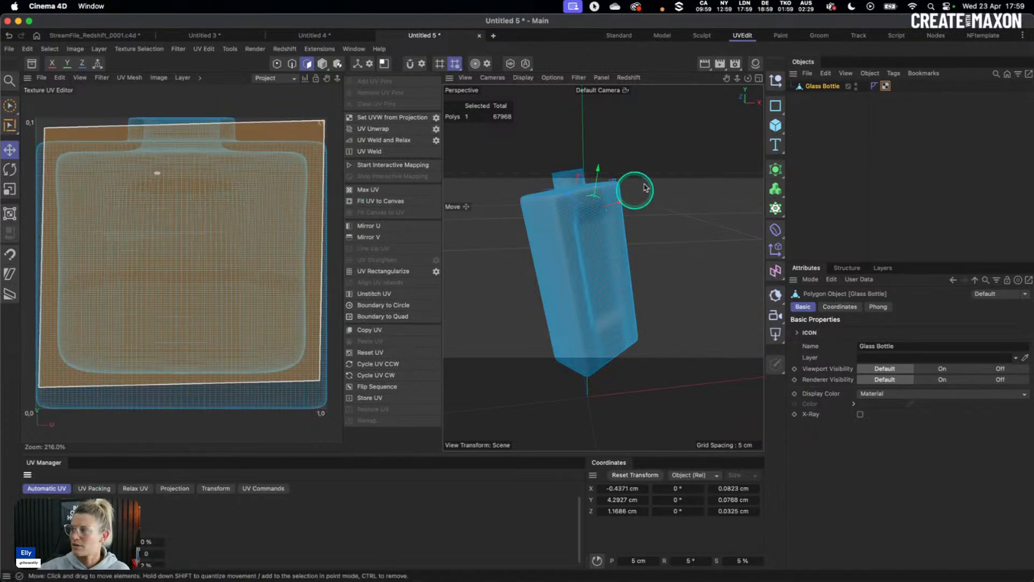
Step: Delete the Glass Bottle's UVW tag and, with no polygons selected, recreate its UVs with Set UVW from Projection
left_click(885, 86)
key("BackSpace")
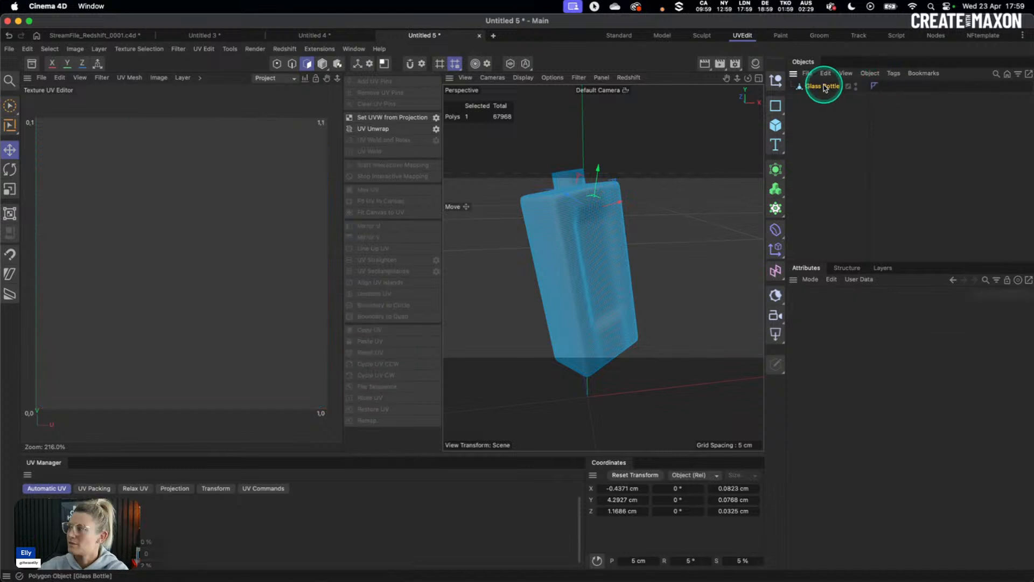
left_click(822, 86)
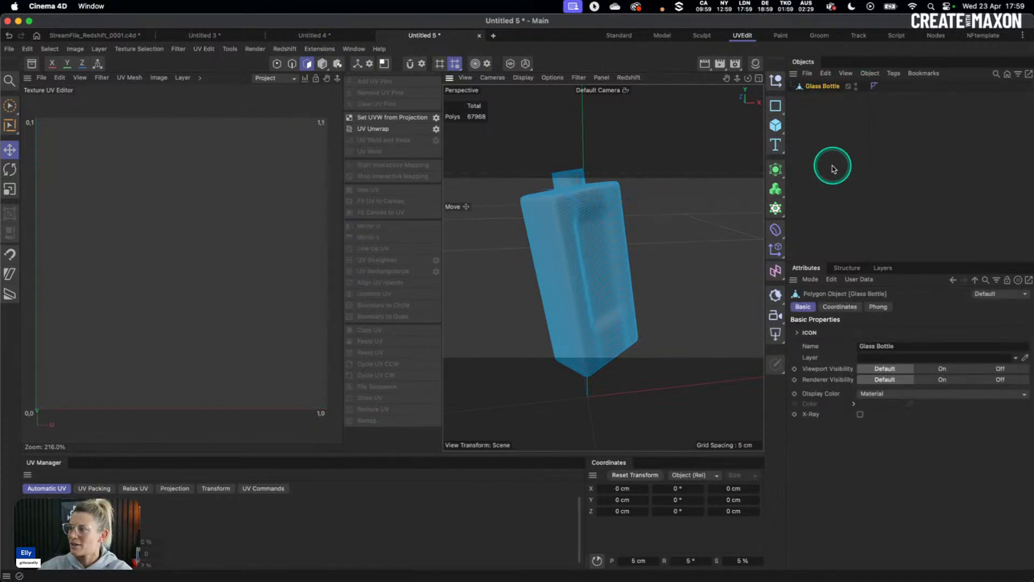
left_click(832, 166)
left_click(814, 90)
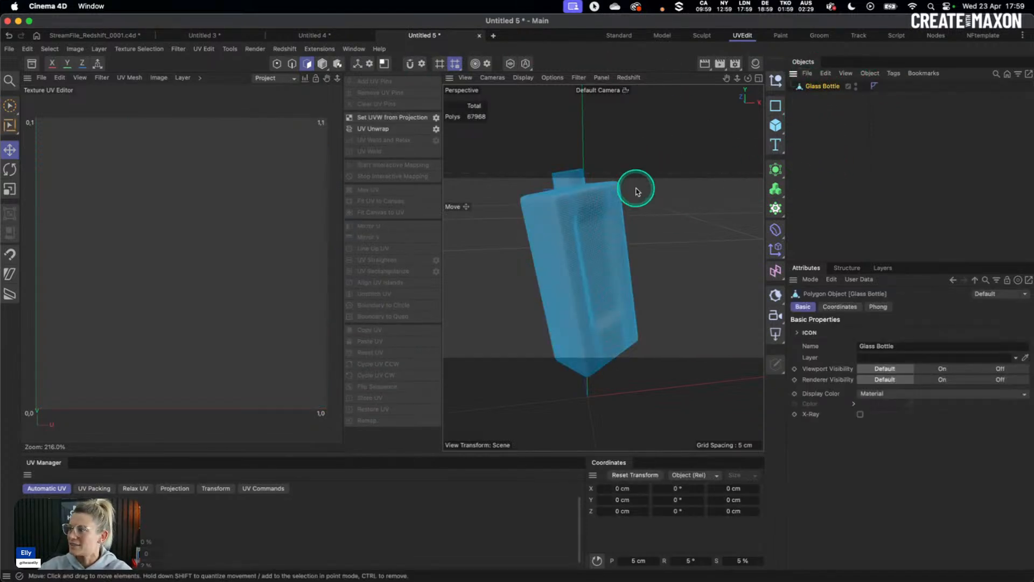
left_click(374, 121)
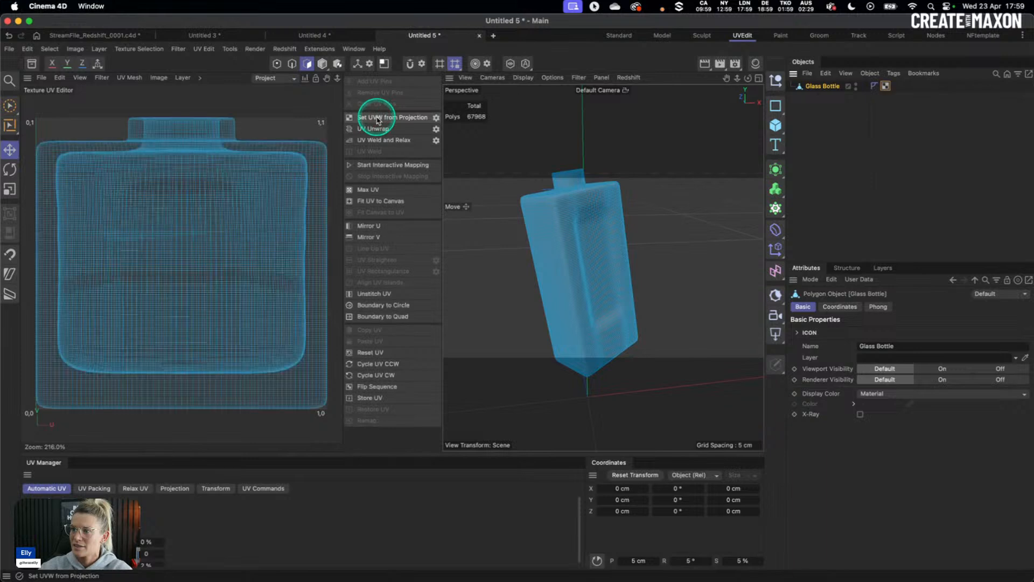
Step: Unwrap the whole Glass Bottle into separate UV islands with Automatic UV
left_click(383, 131)
left_click(517, 246)
left_click(85, 487)
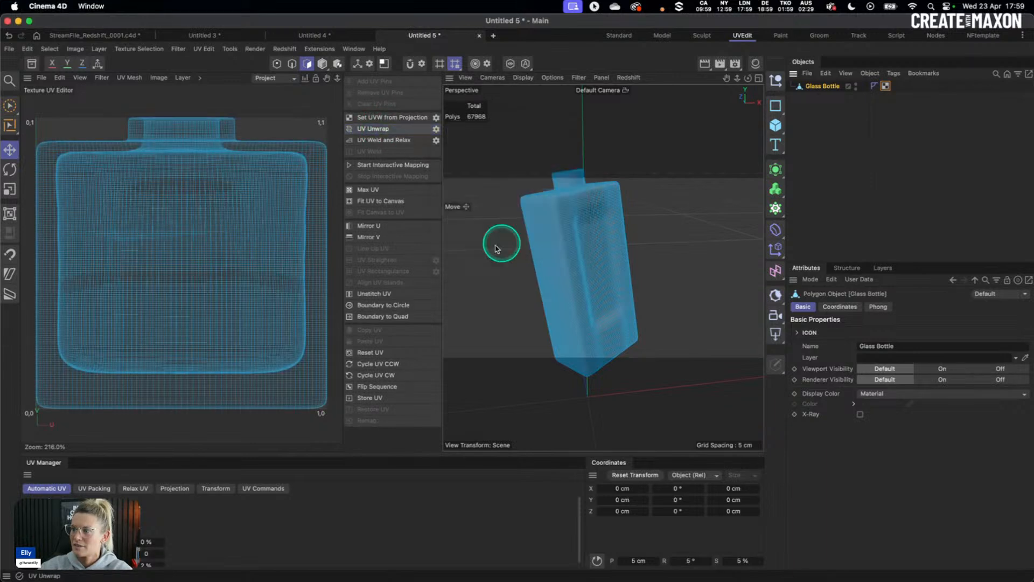
left_click(45, 559)
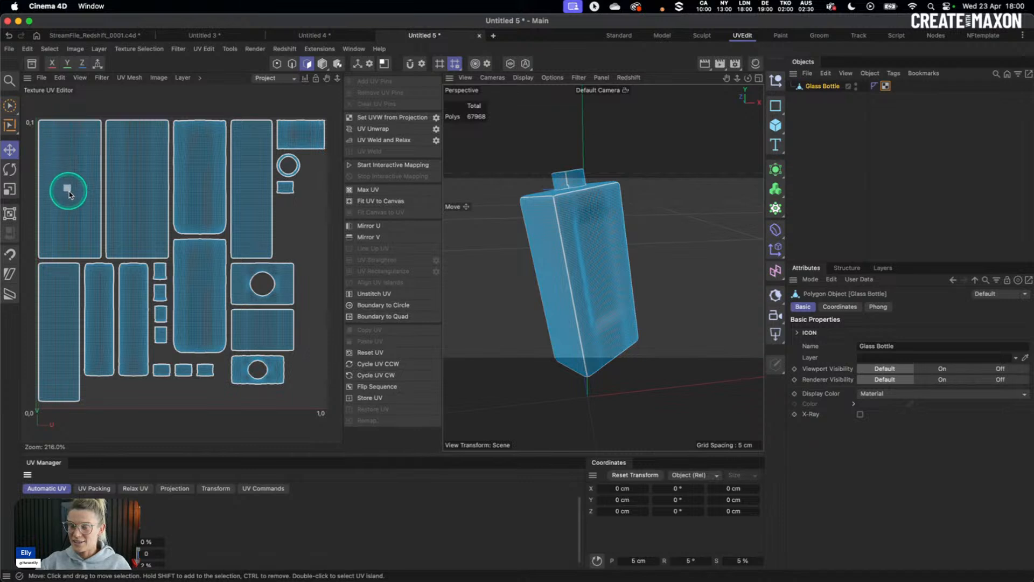
Step: Compare the two largest UV islands with the bottle's front and back faces by selecting polygons, ending with an empty selection
left_click(65, 190)
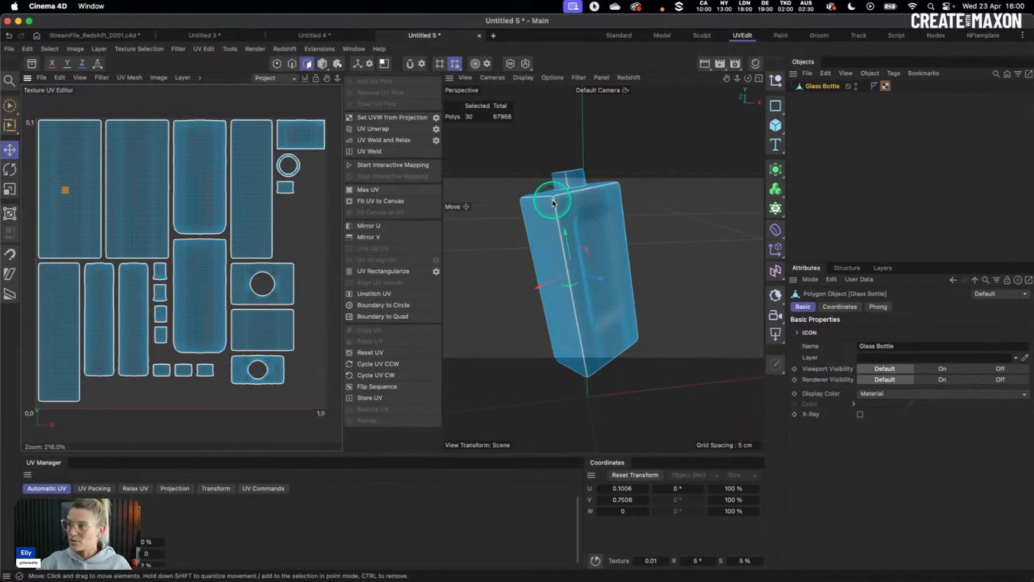
left_click_drag(598, 208, 596, 241, "alt")
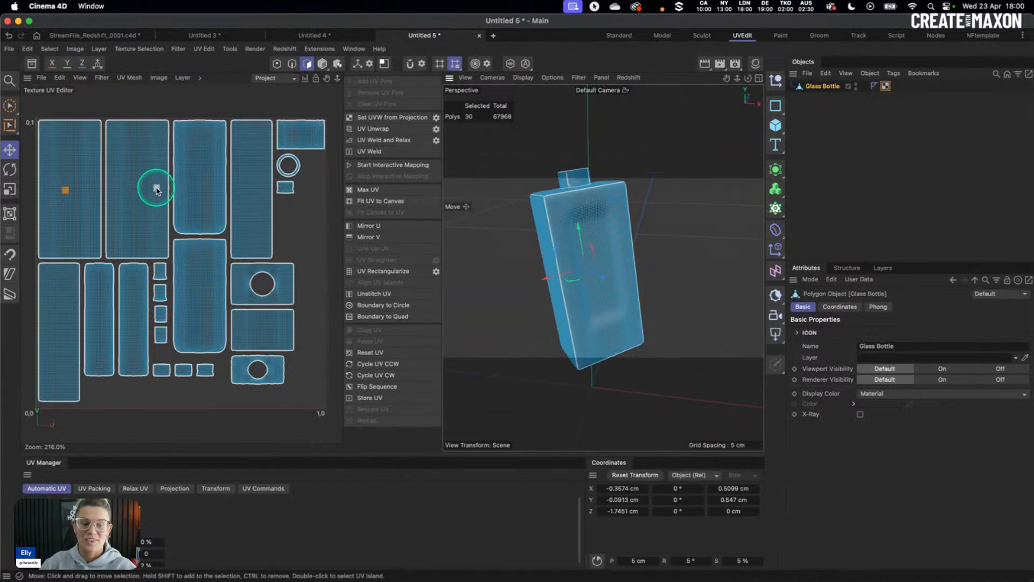
left_click(138, 185)
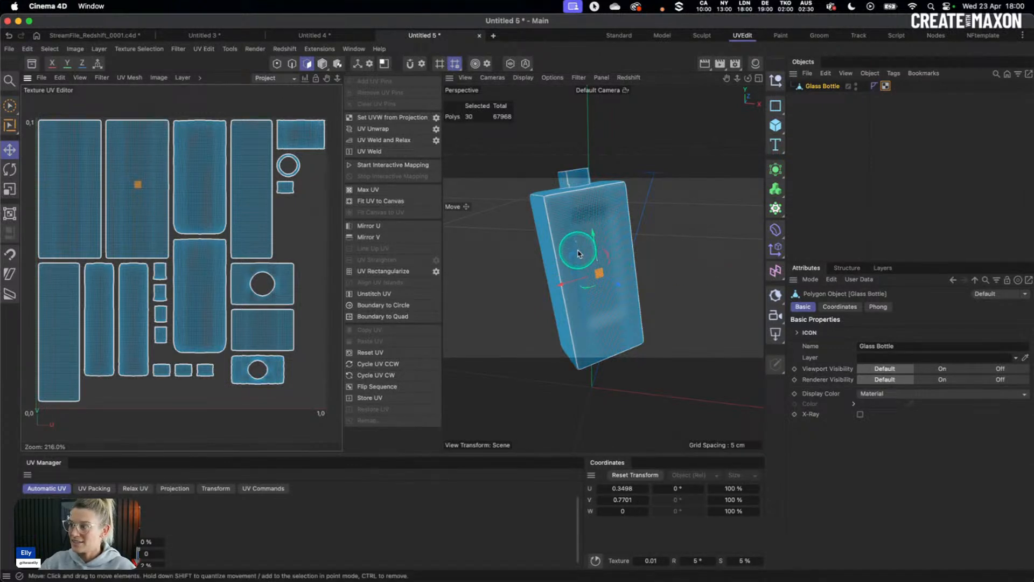
left_click(587, 249)
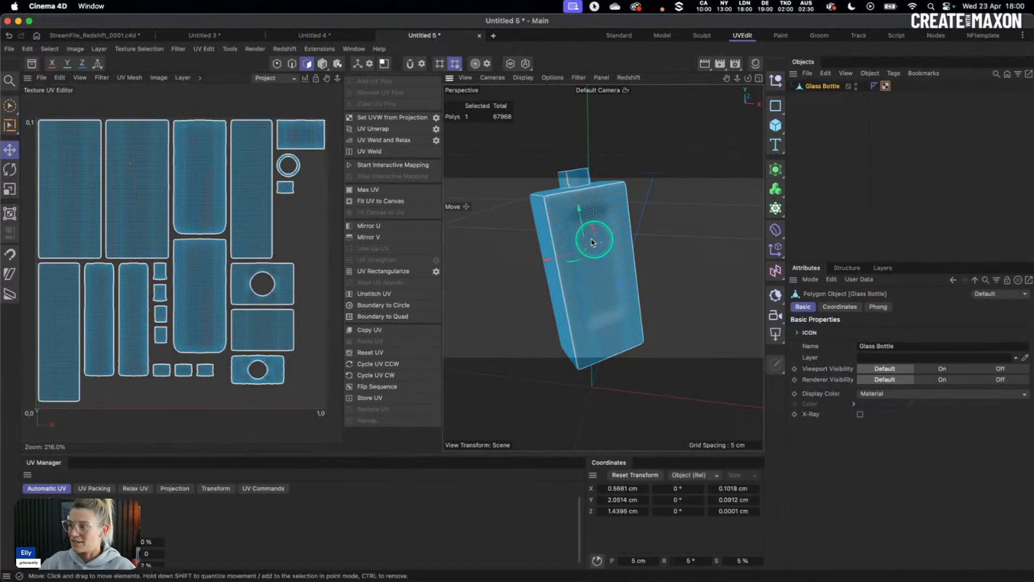
left_click(666, 265)
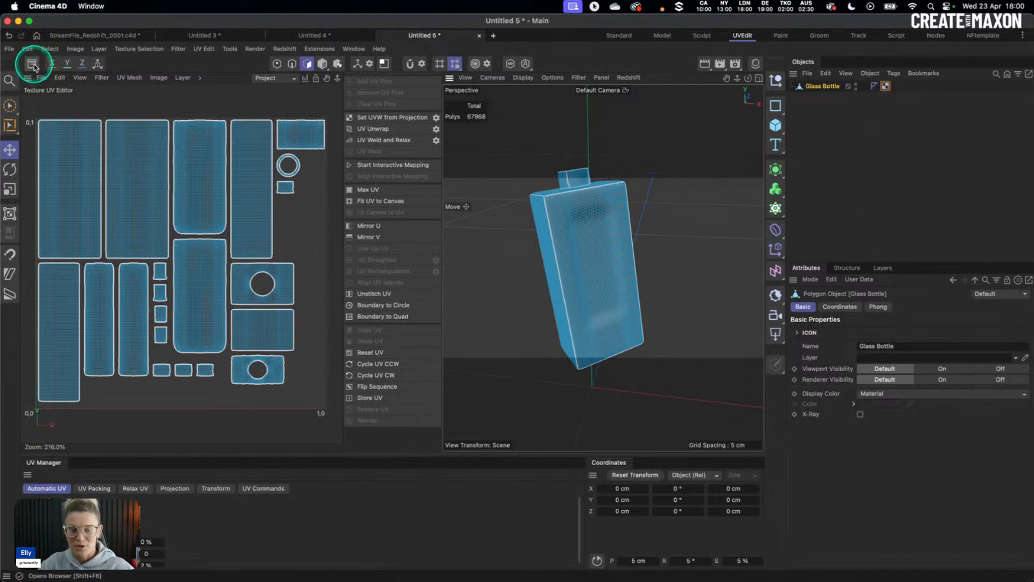
Step: Create a new 4096 x 4096 pixel, 8-bit texture named perfumebottle_uv_livedemo and add a UV mesh layer to it
left_click(43, 77)
double_click(76, 64)
type("perfumebottle_uv_livedemo")
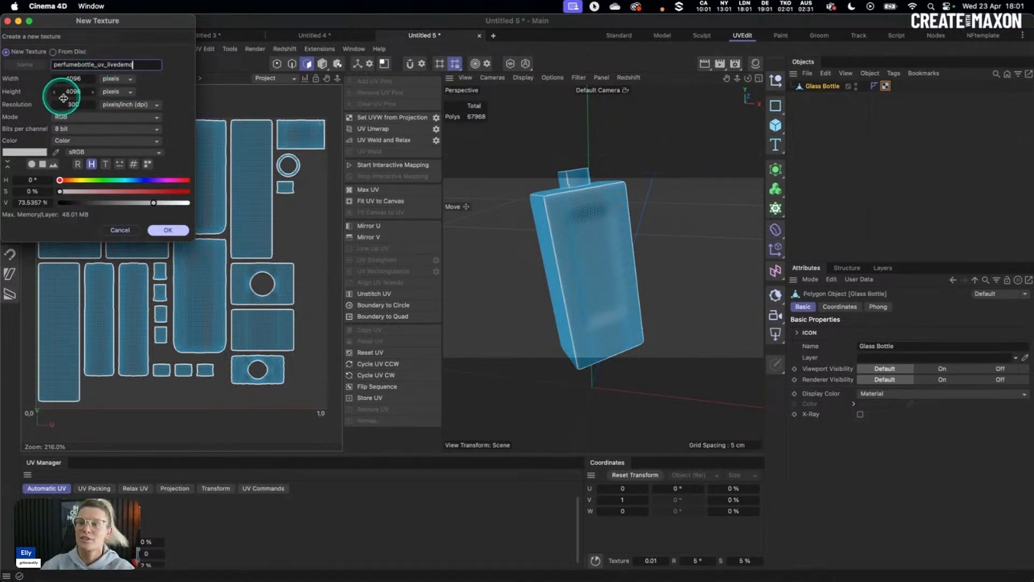
left_click(180, 229)
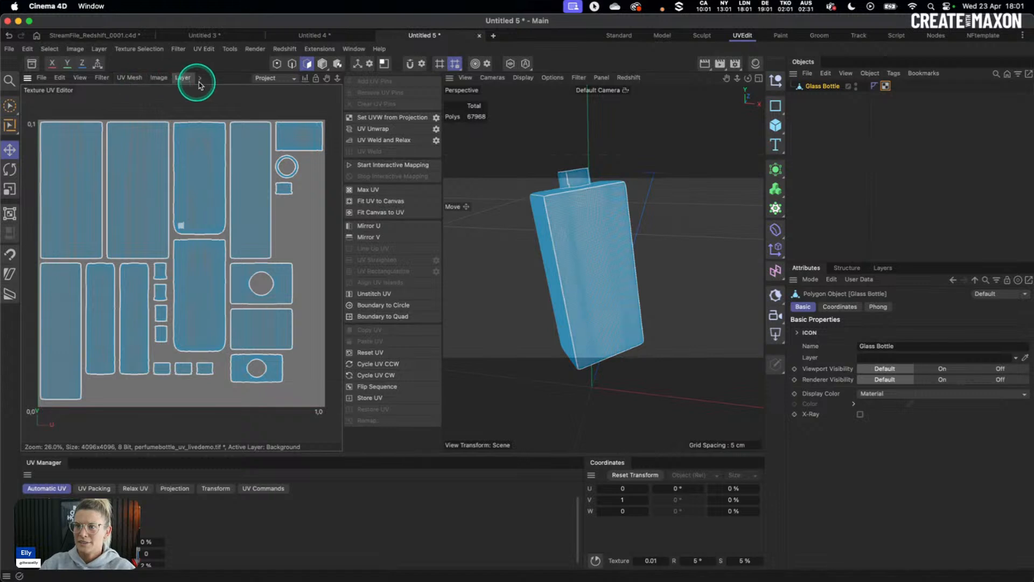
left_click(202, 79)
left_click(183, 77)
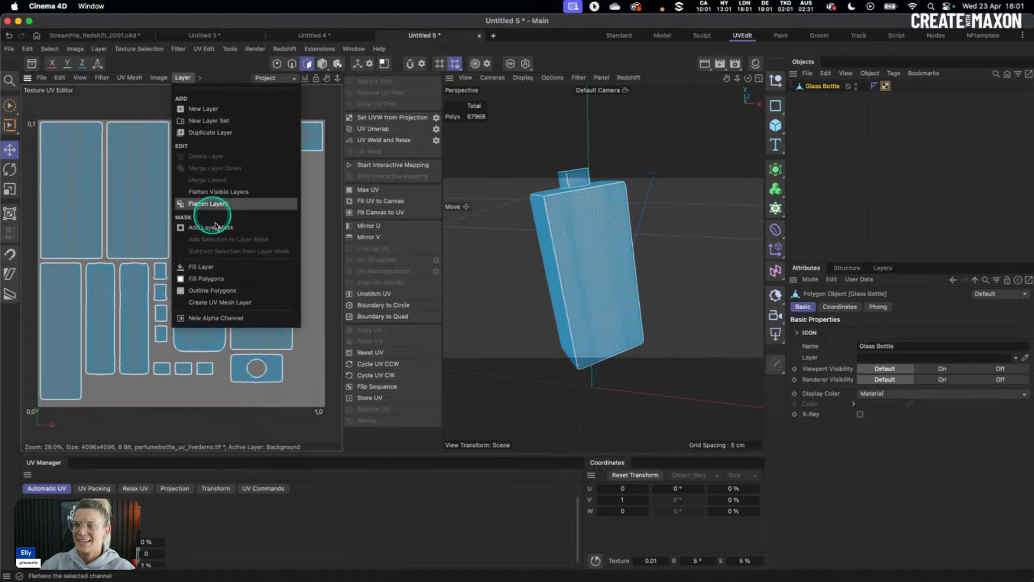
left_click(230, 303)
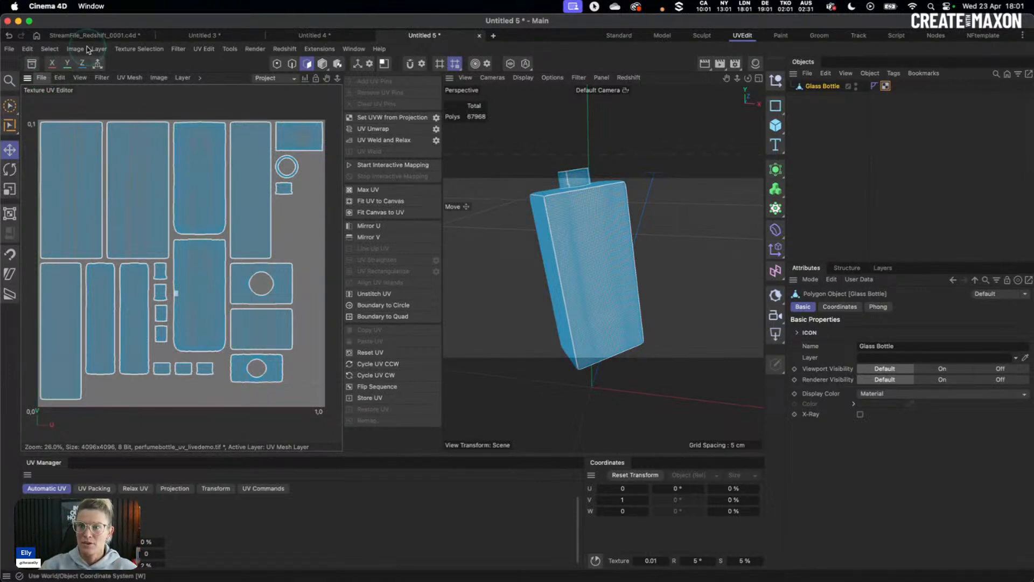
Step: Save the texture in PSD format as perfumebottle_uv_livedemo.psd in the Stuff for Stream folder
left_click(41, 78)
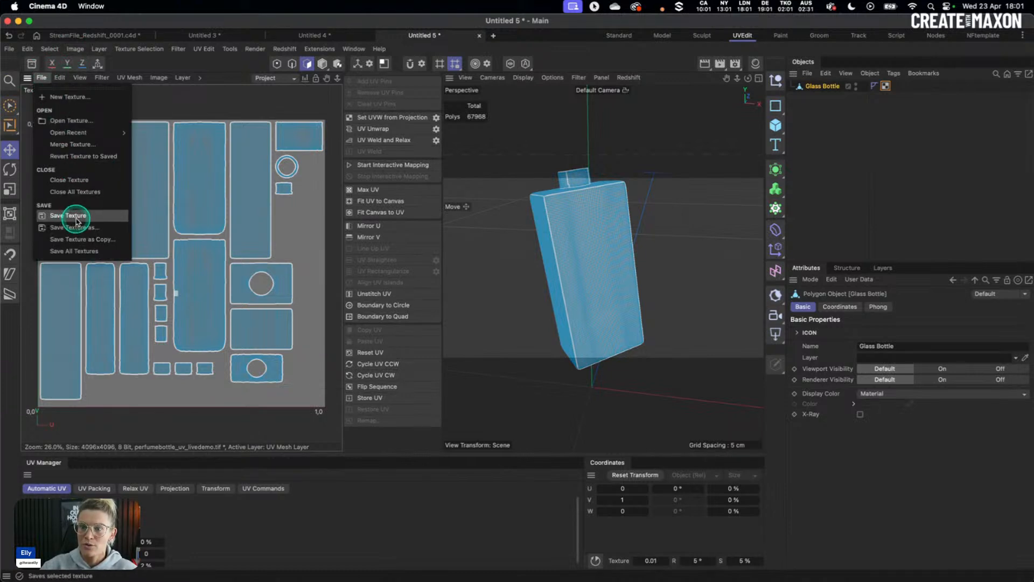
left_click(77, 216)
left_click(110, 199)
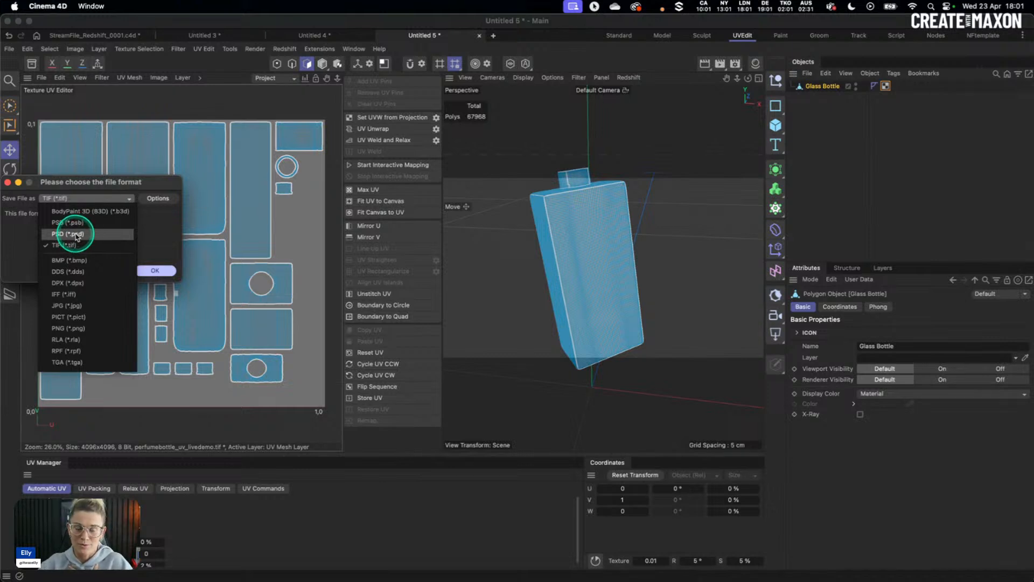
left_click(77, 235)
left_click(156, 270)
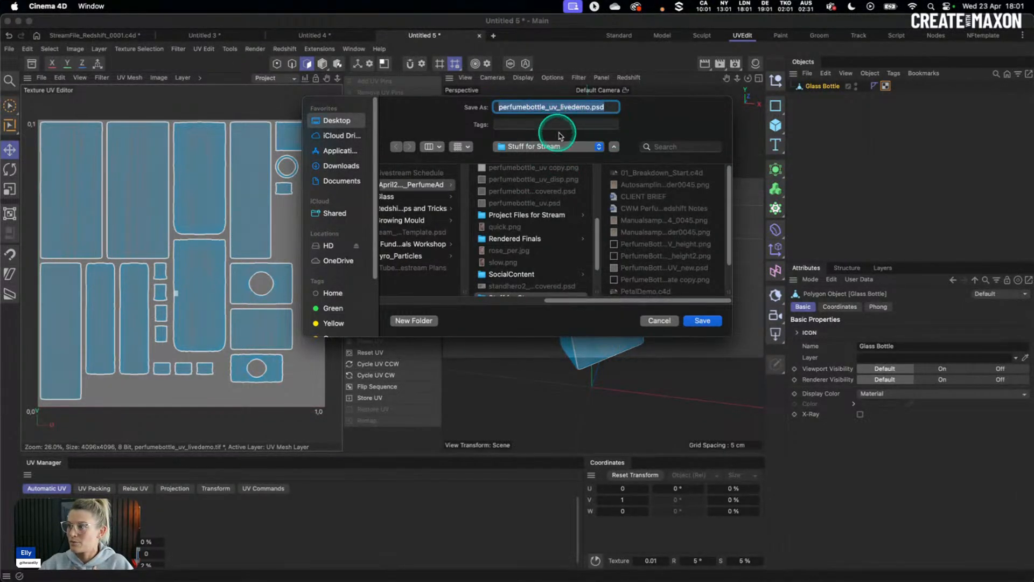
left_click(702, 320)
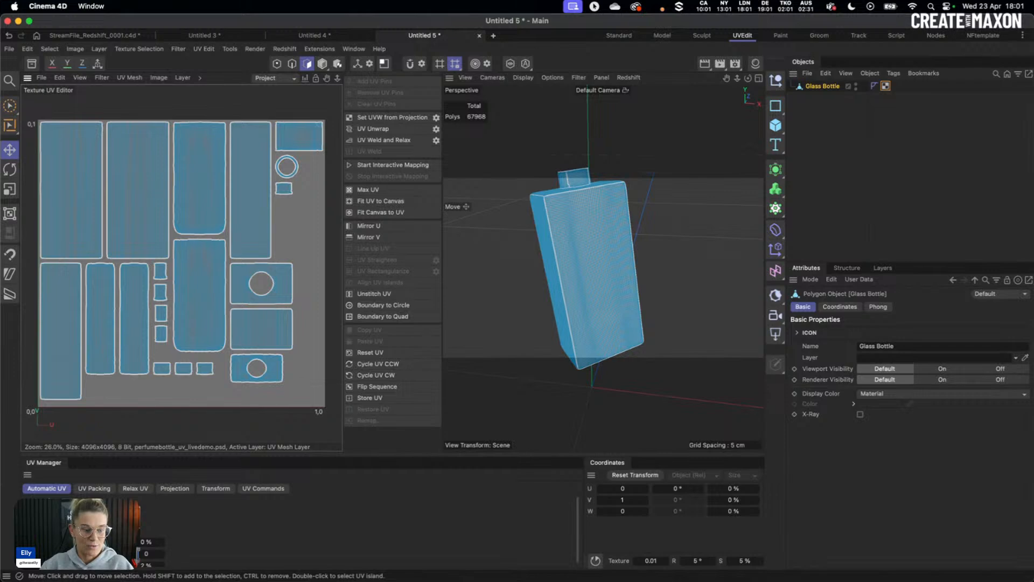
Step: Open perfumebottle_uv_livedemo.psd in Photoshop, with the Layers panel fully in view, and select the Background layer
key("super+Tab")
left_click_drag(425, 72, 0, 201)
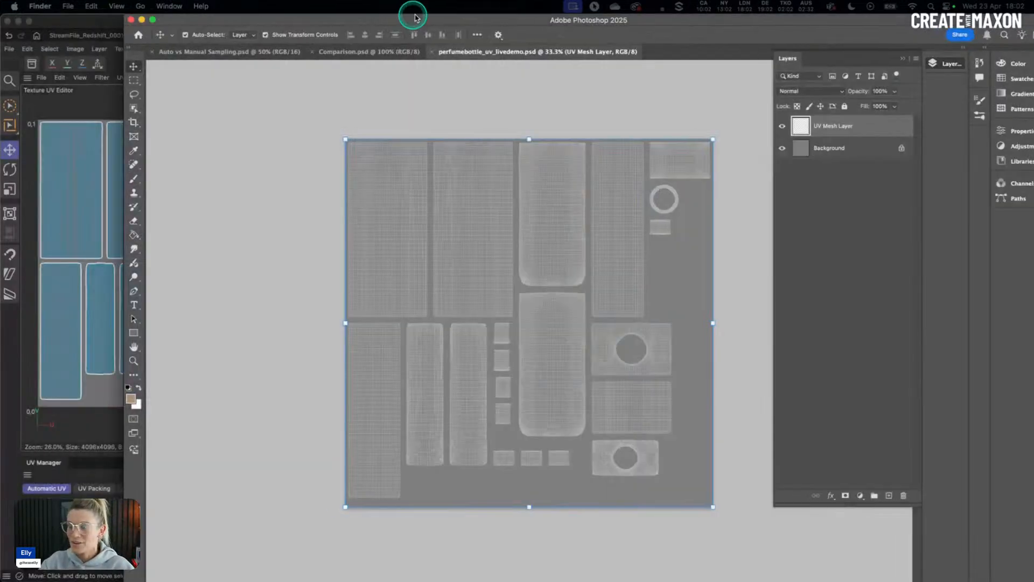
left_click_drag(411, 16, 353, 16)
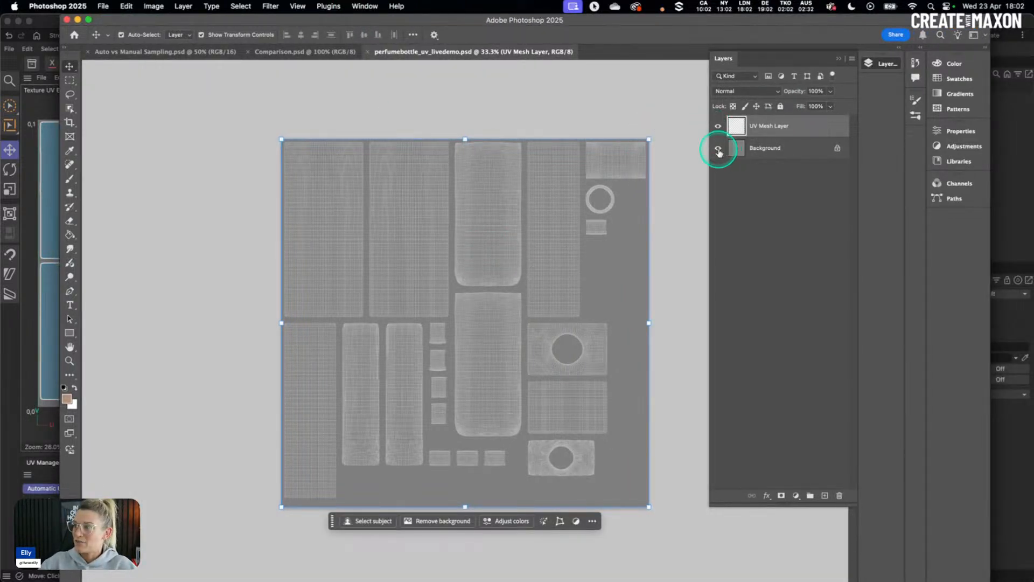
left_click(762, 147)
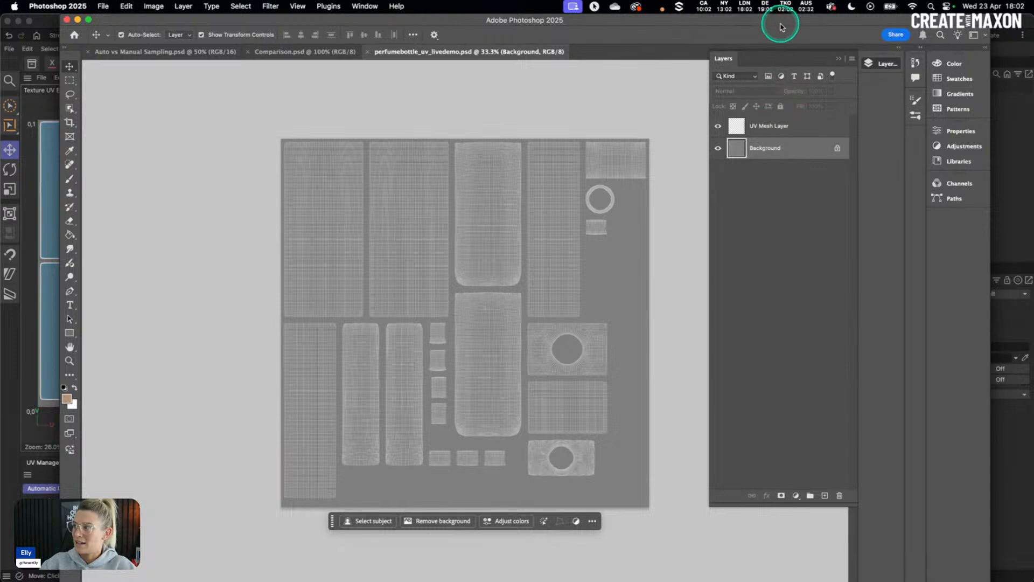
left_click_drag(780, 23, 744, 25)
left_click(839, 63)
left_click(838, 62)
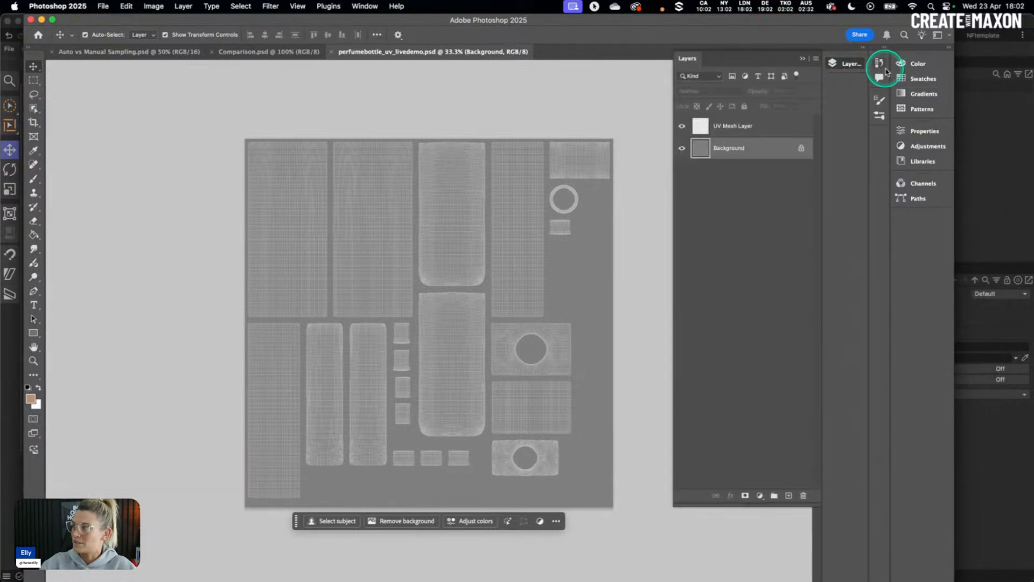
Step: Unlock the Background layer and fill it with black using the Paint Bucket tool
left_click(910, 63)
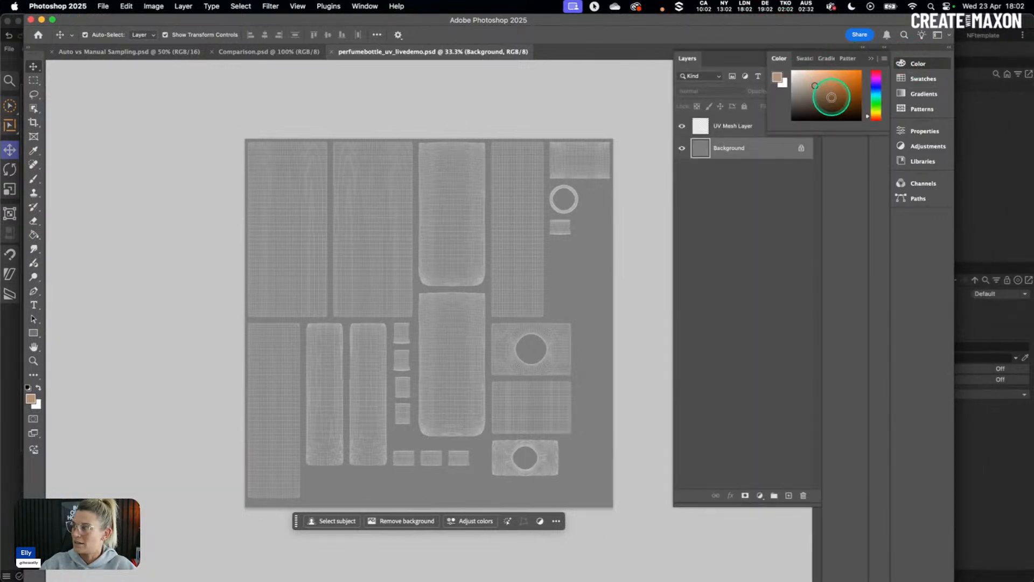
left_click(800, 147)
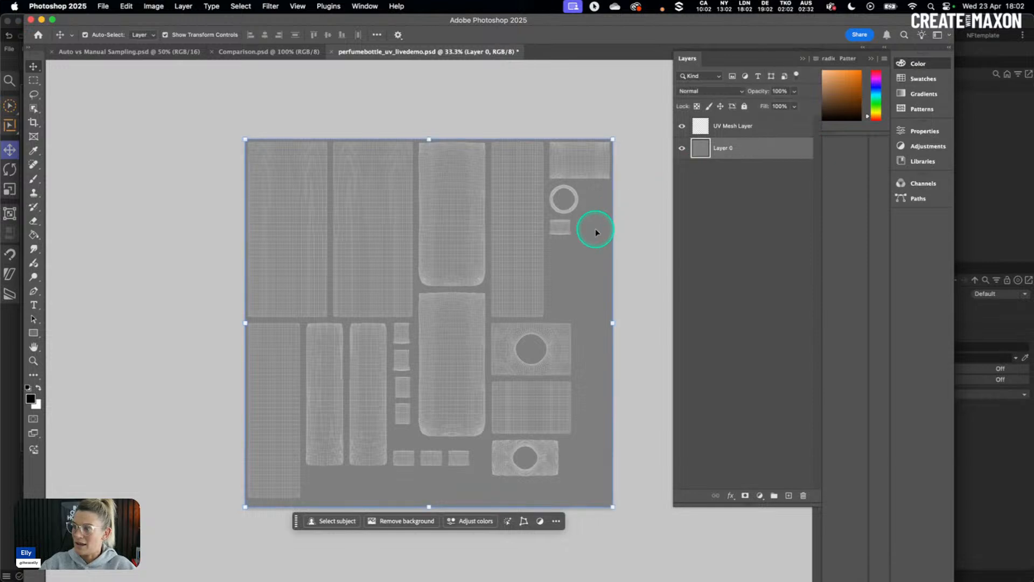
key("g")
left_click(601, 237)
Step: Toggle the UV Mesh Layer's visibility to check the islands against the black fill, leaving it visible and the Move tool active
left_click(682, 126)
left_click(683, 128)
left_click(683, 127)
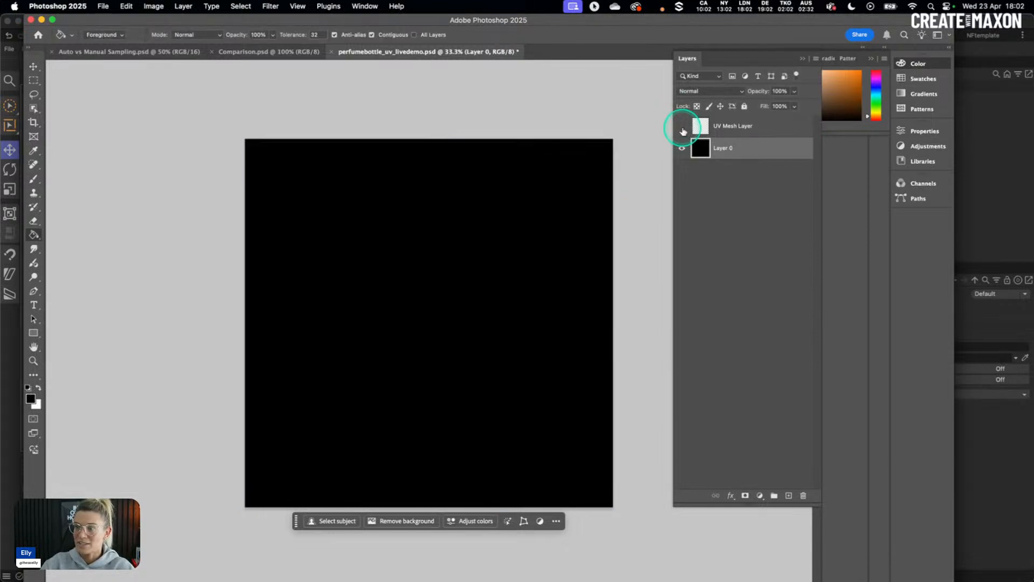
left_click(682, 127)
left_click(682, 127)
left_click(683, 127)
left_click(4, 80)
left_click(33, 66)
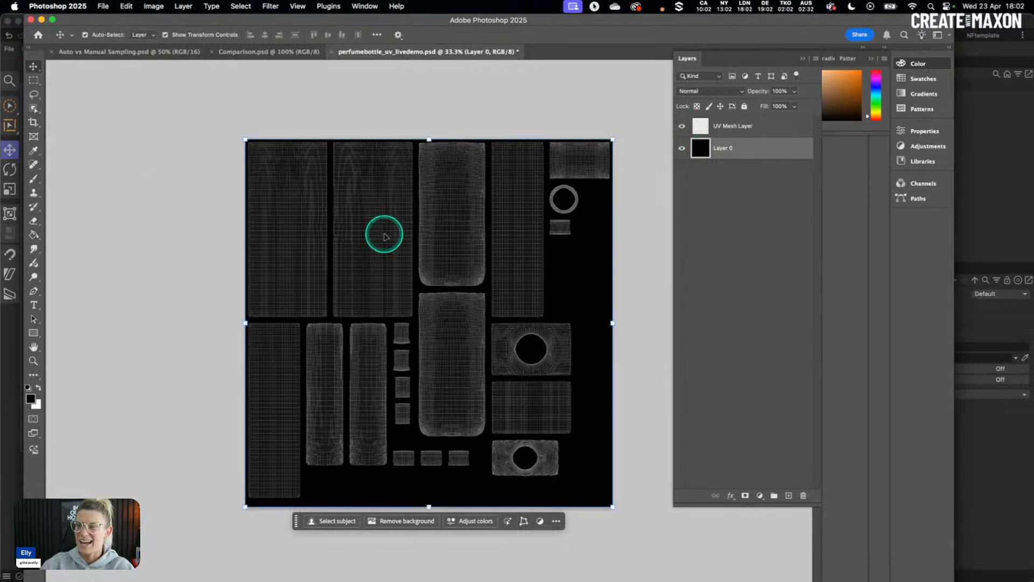
left_click(386, 198)
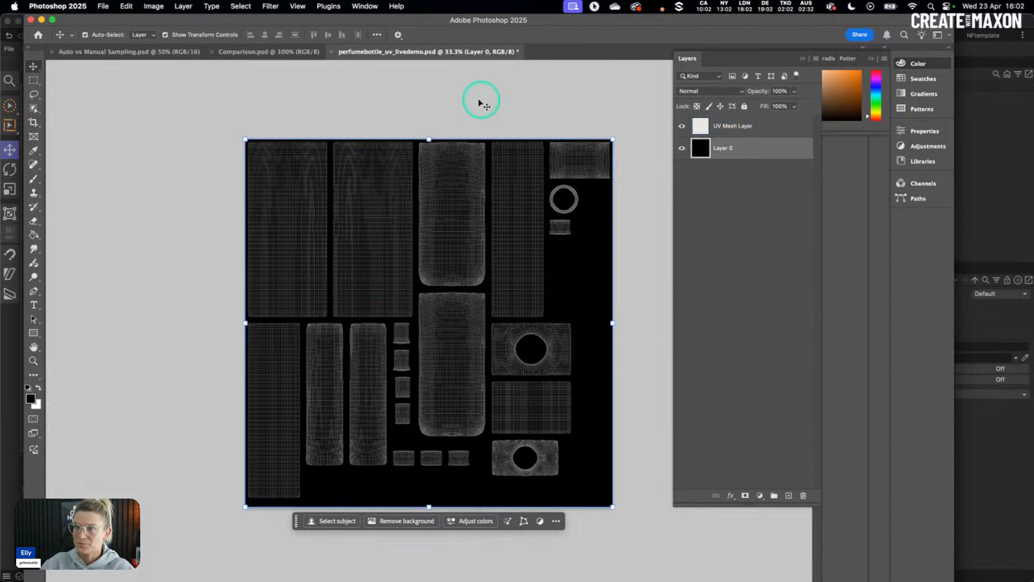
Step: Open the recent files PerfumeBottle_UVTemplate.psd and perfumebottle_uv-Recovered.psd to reuse their lettering
left_click(103, 7)
mouse_move(178, 60)
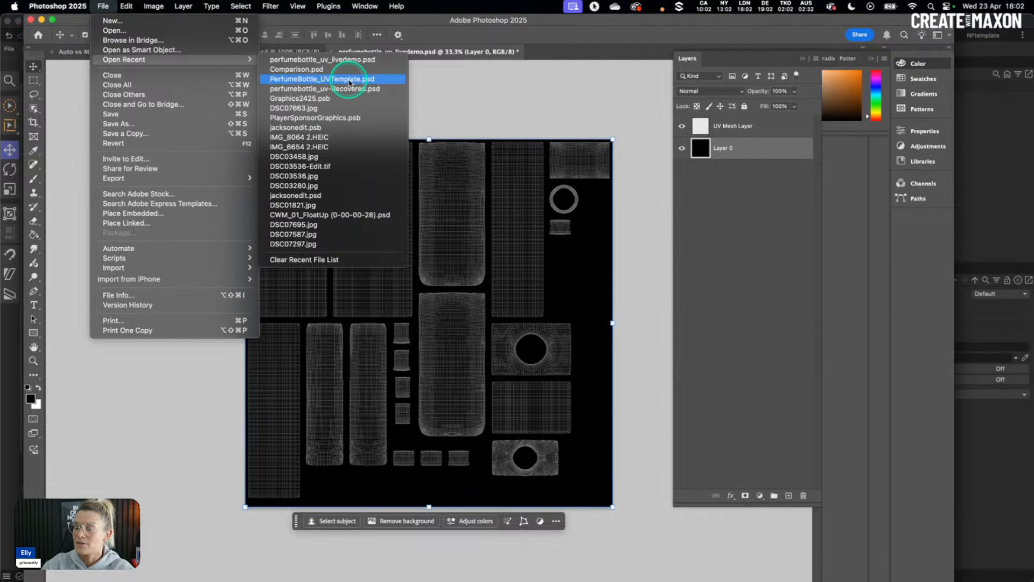
left_click(349, 81)
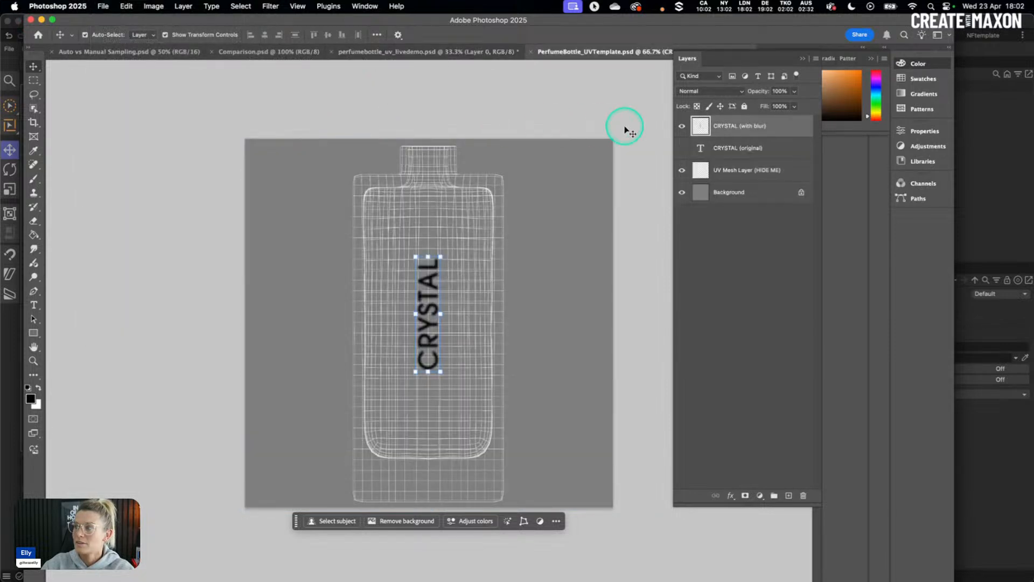
left_click(103, 7)
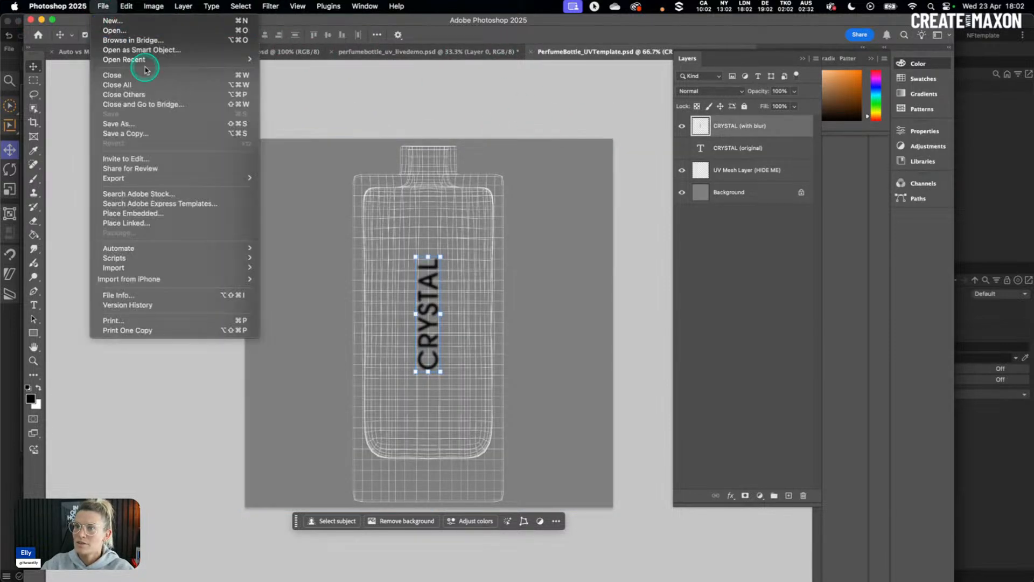
mouse_move(144, 59)
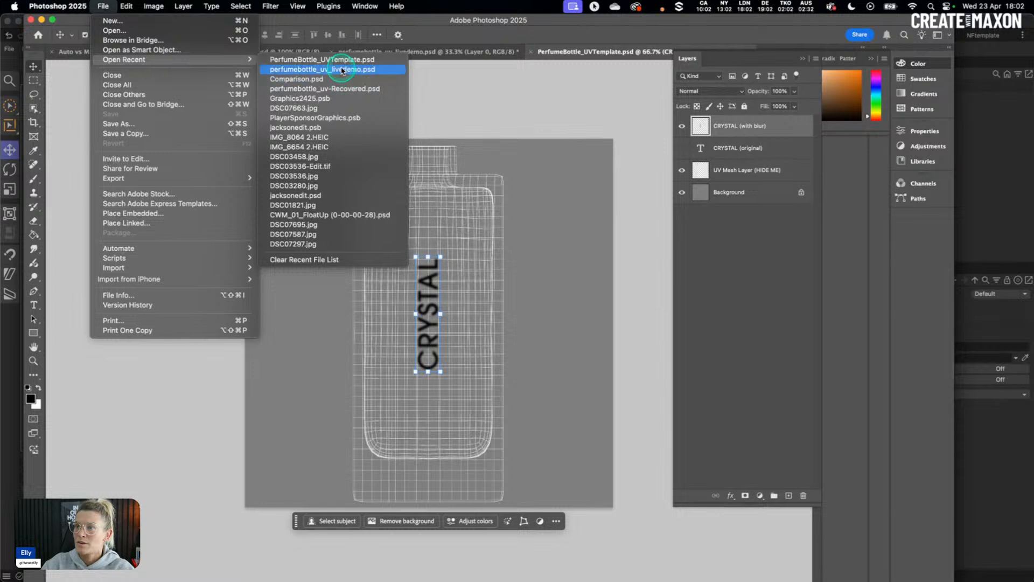
left_click(341, 89)
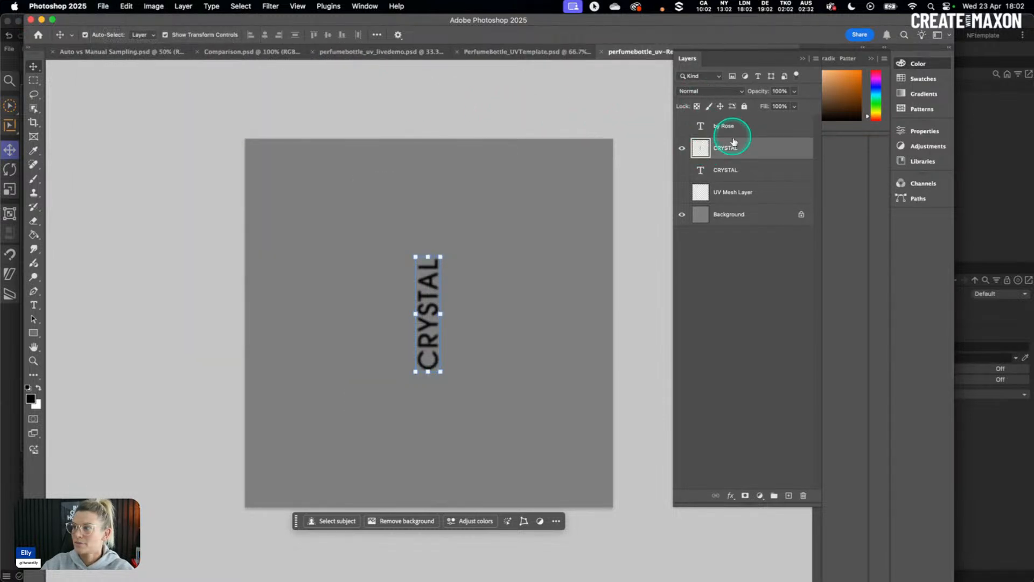
Step: Show the editable CRYSTAL text layer and copy it into perfumebottle_uv_livedemo.psd, over the second large UV island of the upper row
left_click(682, 169)
left_click(722, 171)
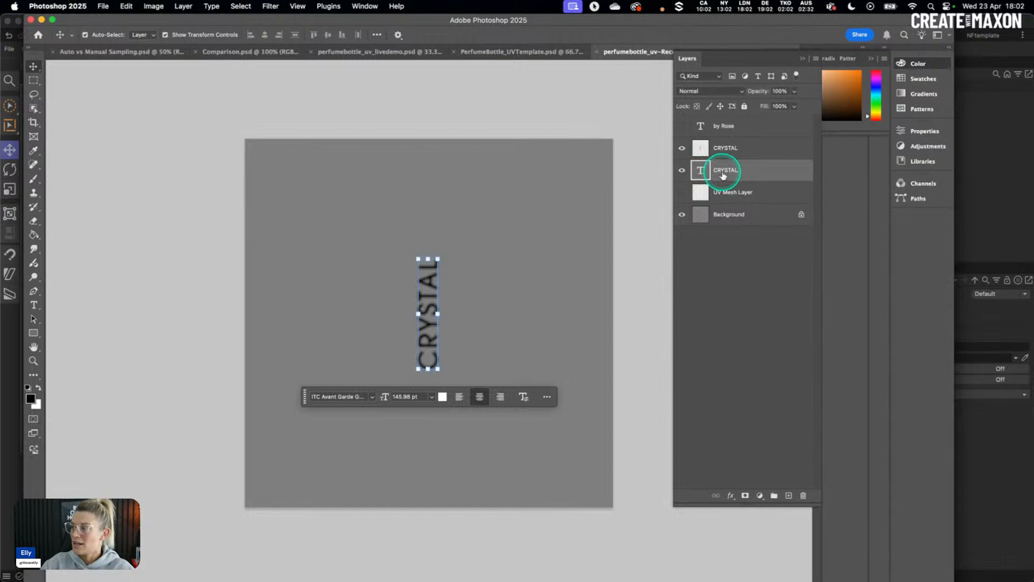
left_click_drag(723, 174, 378, 228)
left_click(747, 142)
Step: Change the copied CRYSTAL text to GOLDEN and move it slightly down within the second large UV island
double_click(366, 229)
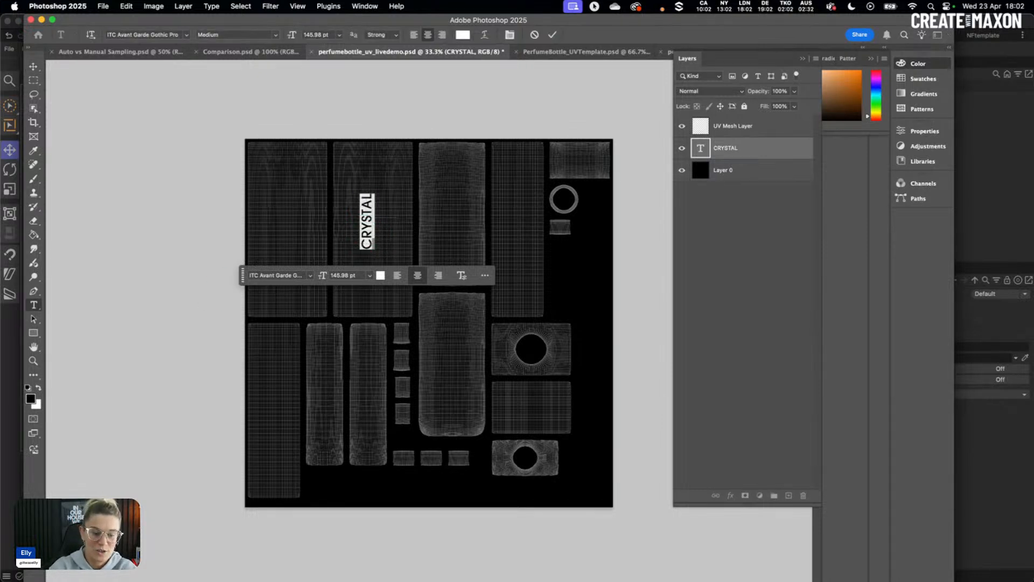
type("SEOUL")
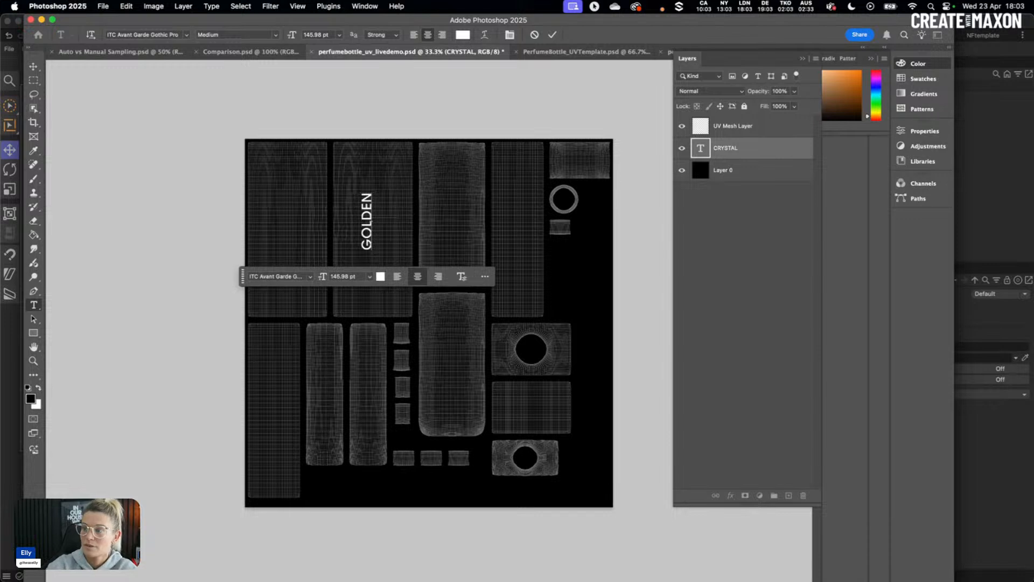
left_click(33, 76)
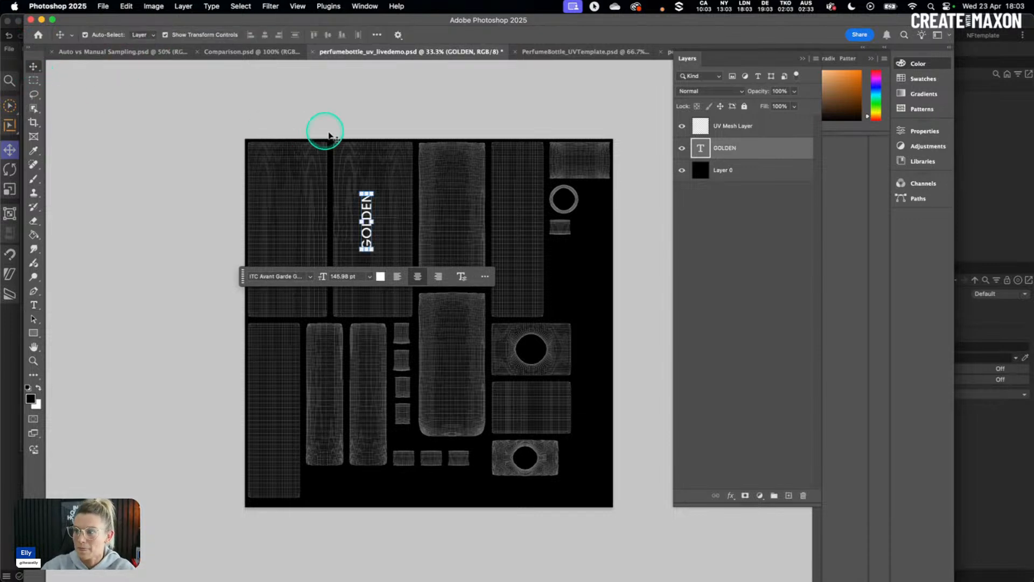
left_click(371, 202)
left_click_drag(364, 222, 369, 236)
key("super+s")
left_click(431, 100)
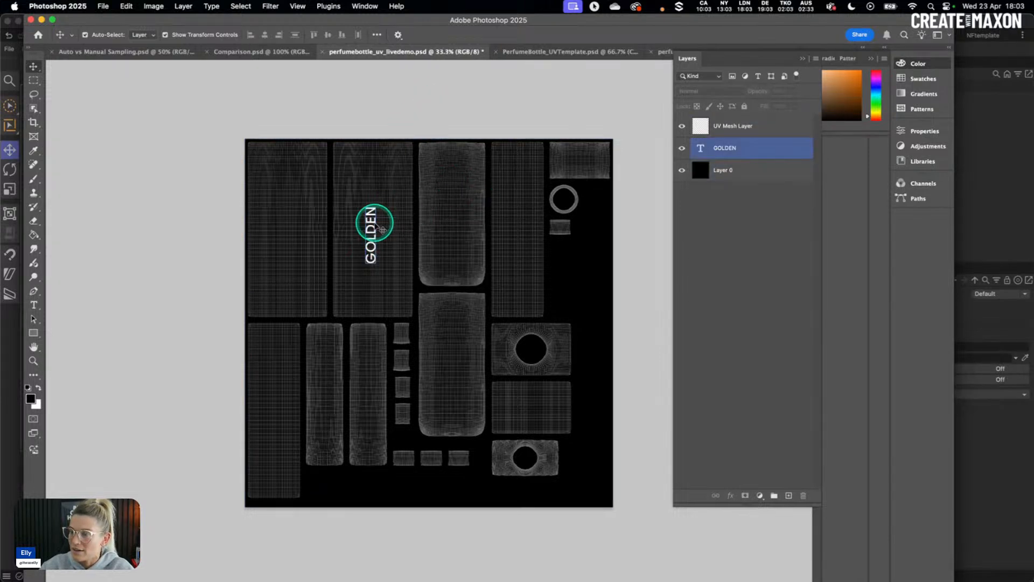
left_click(372, 222)
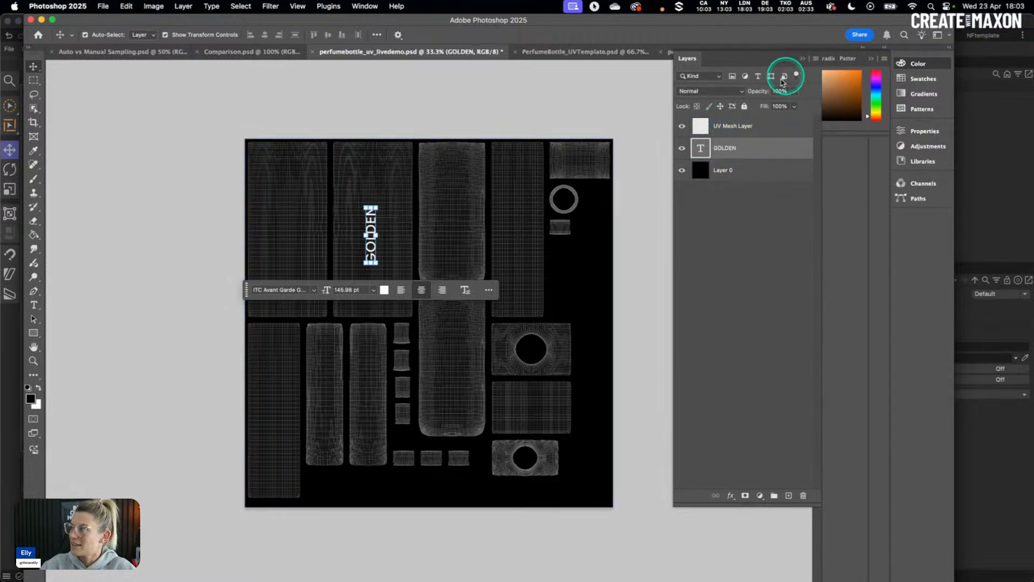
Step: Recolour the GOLDEN text mid grey with the Properties panel expanded, and hide the UV Mesh Layer
left_click(947, 36)
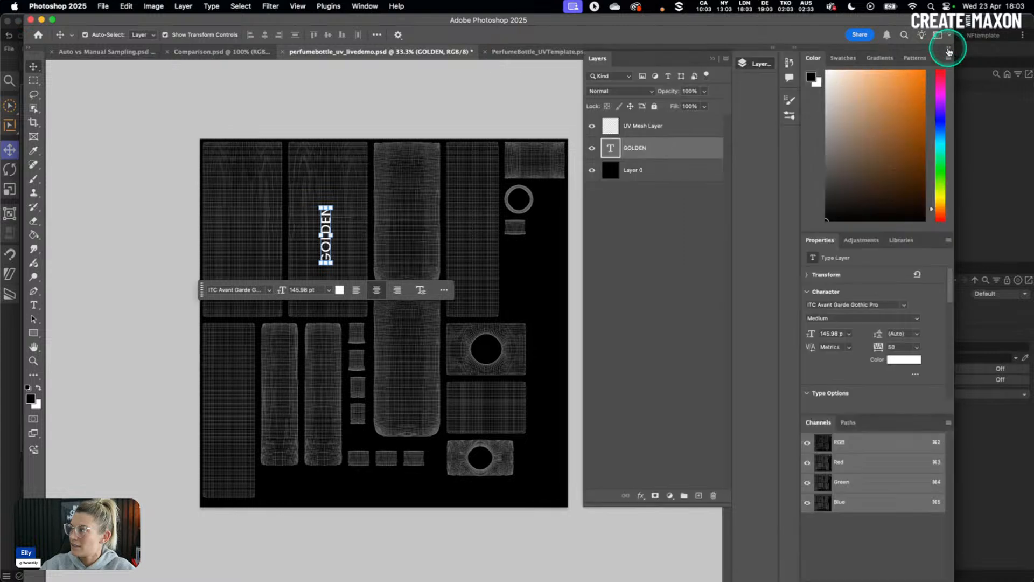
left_click(715, 450)
key("i")
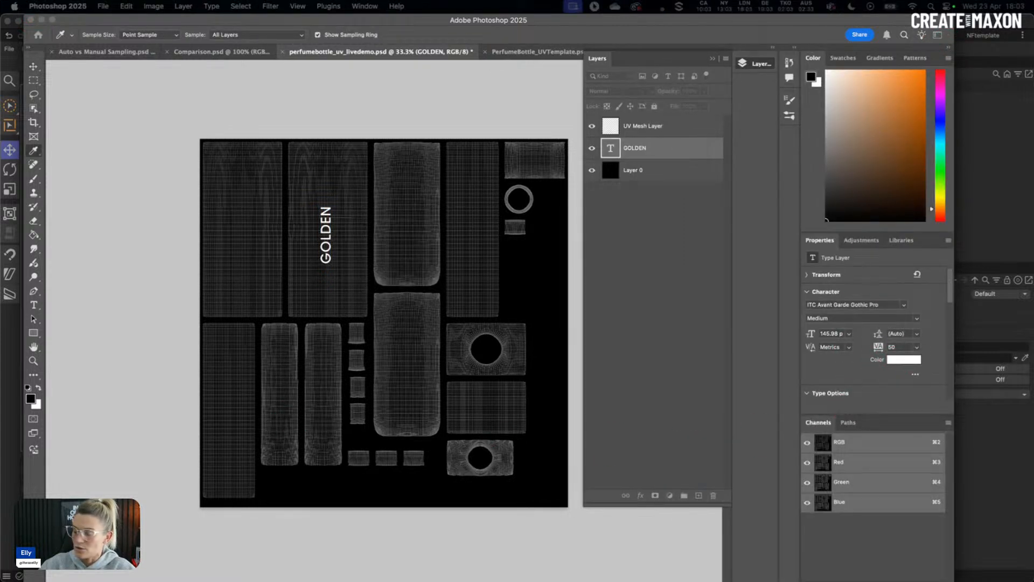
key("v")
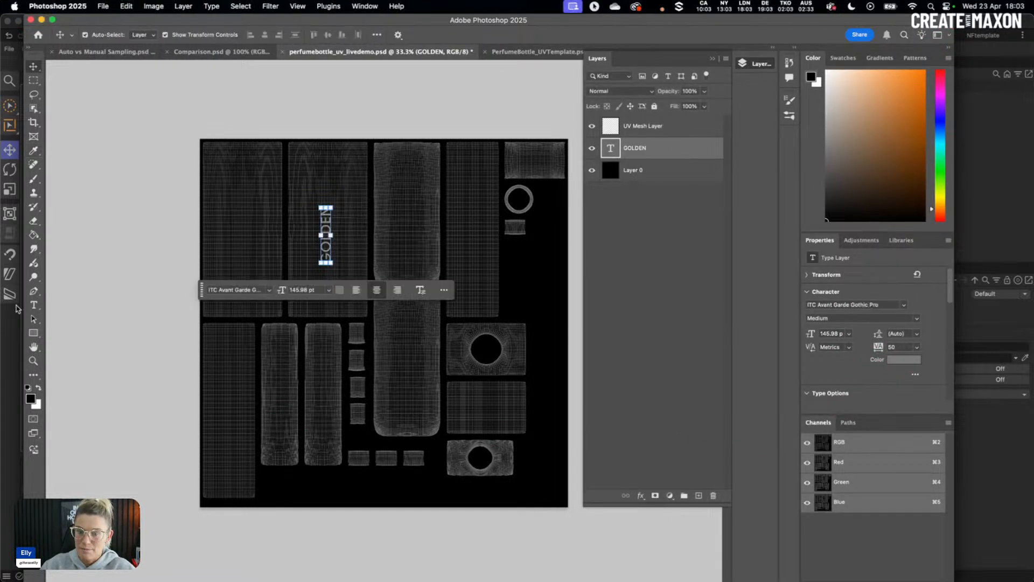
left_click(591, 126)
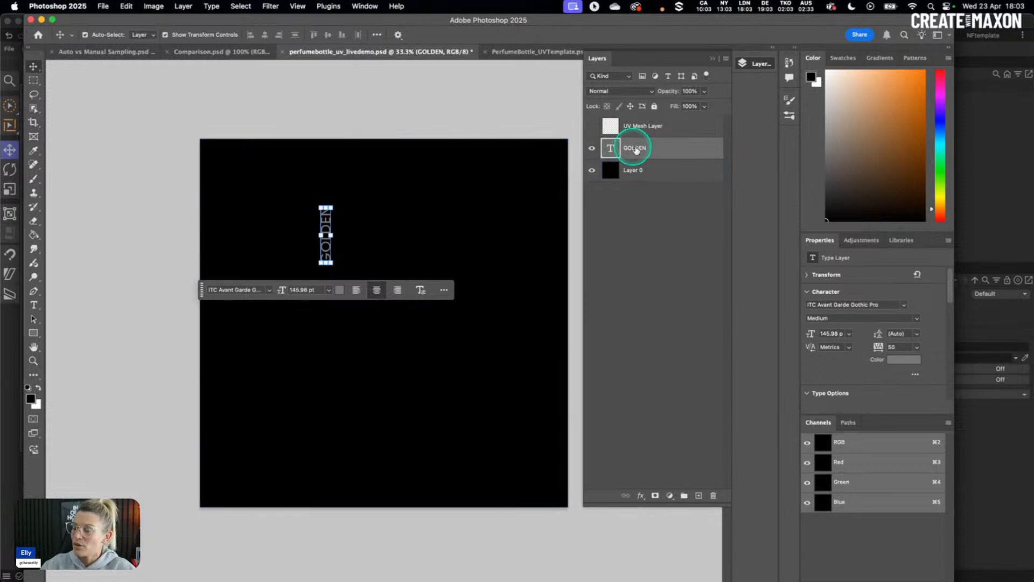
left_click(466, 162)
left_click(325, 220)
left_click(302, 215)
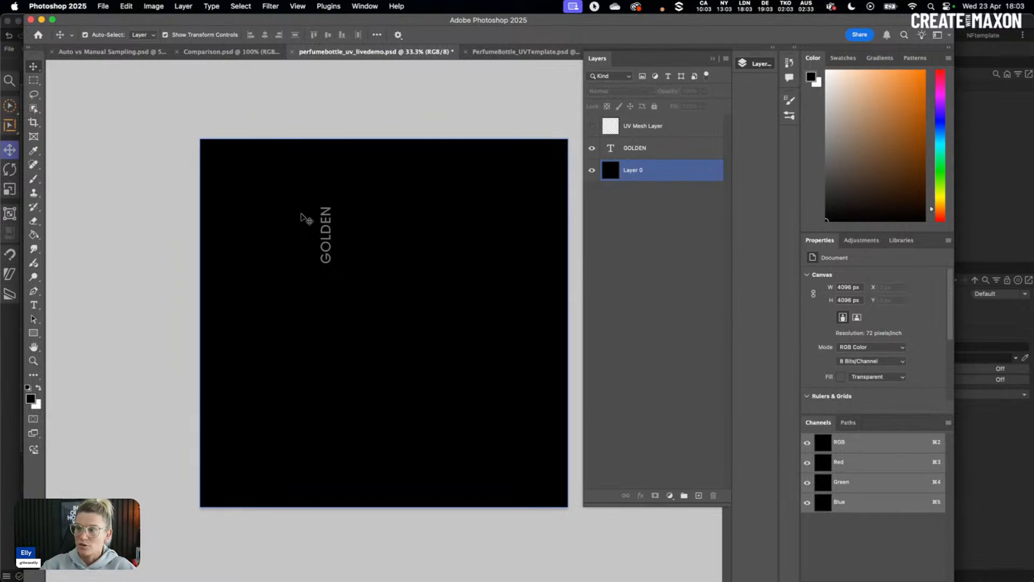
Step: Convert the GOLDEN text layer to a smart object and apply a Gaussian Blur with a 4.3-pixel radius
left_click(636, 147)
left_click(293, 6)
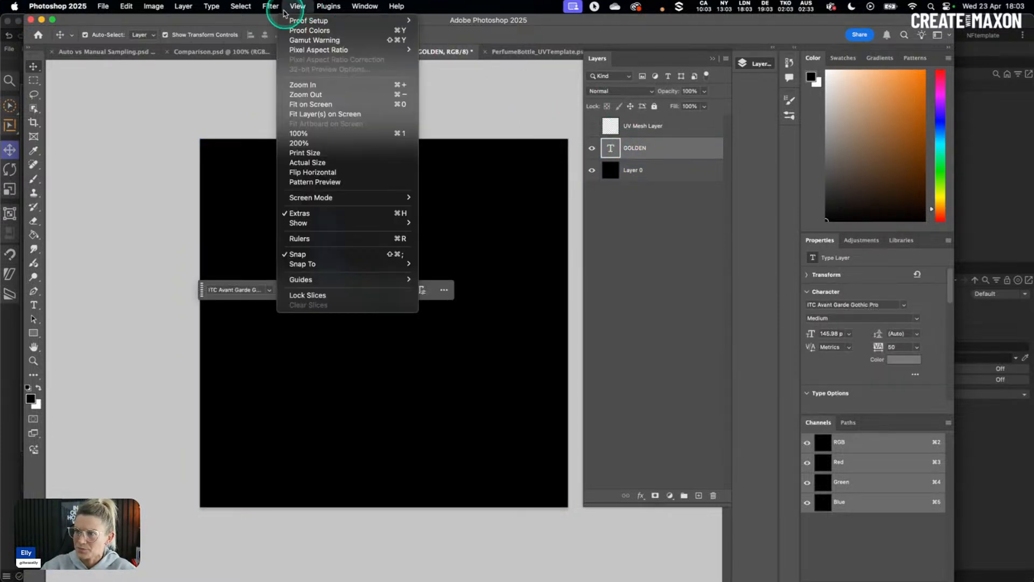
mouse_move(272, 8)
mouse_move(374, 132)
left_click(451, 171)
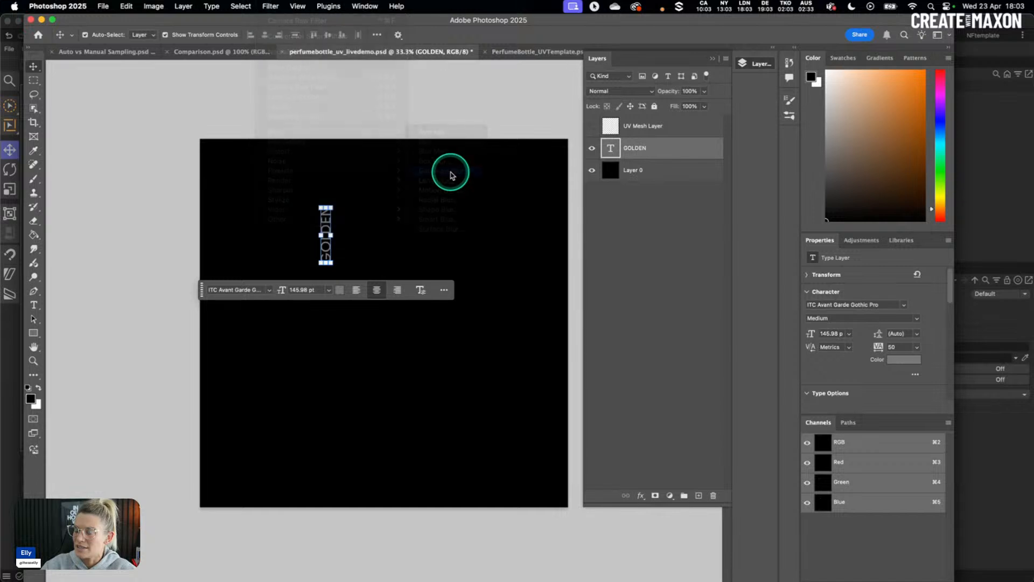
left_click(518, 226)
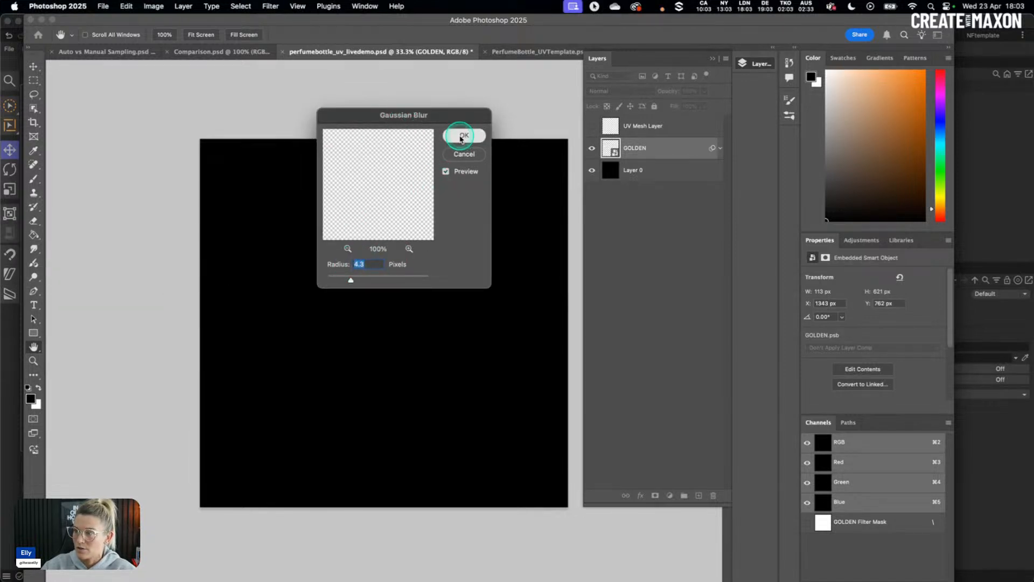
left_click(466, 135)
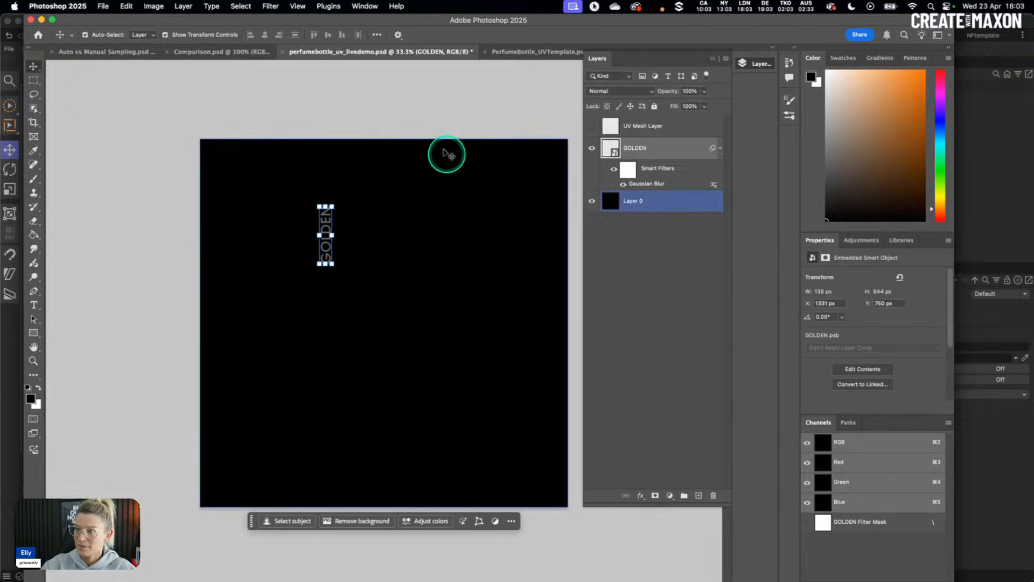
Step: Deselect the layers, save the GOLDEN displacement texture, and return to Cinema 4D
left_click(431, 118)
left_click(623, 151)
left_click(213, 81)
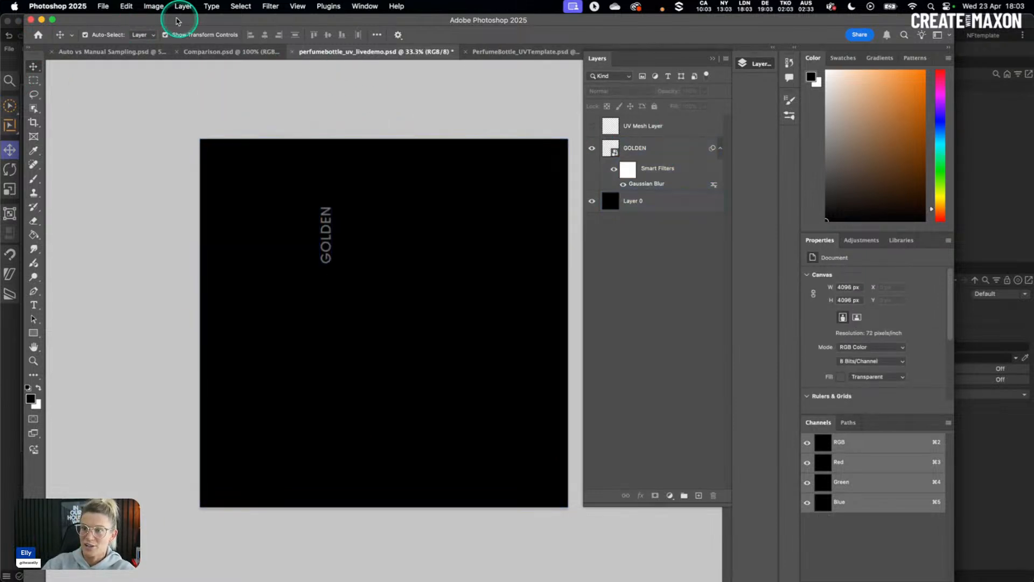
left_click(103, 7)
left_click(129, 133)
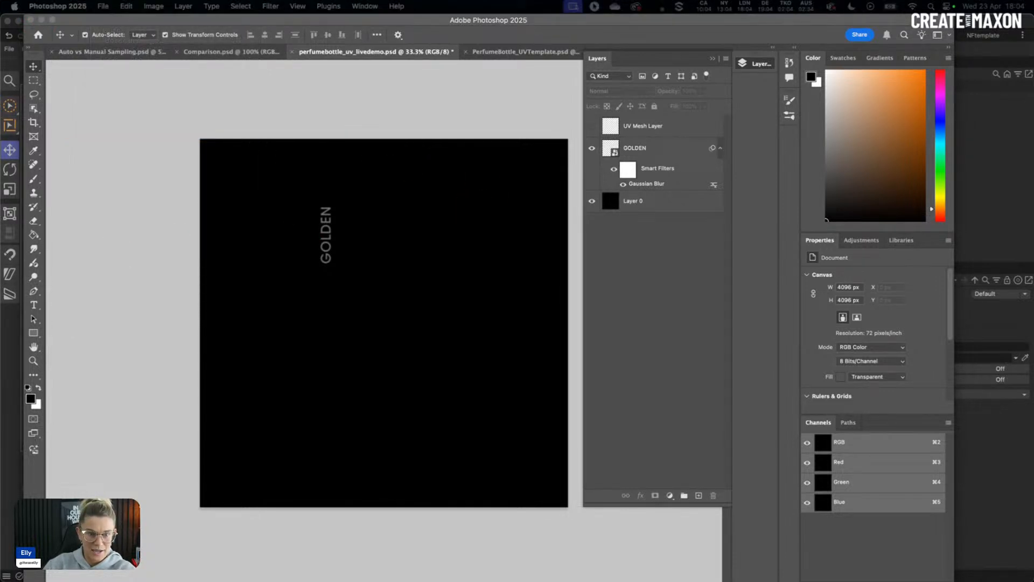
key("Return")
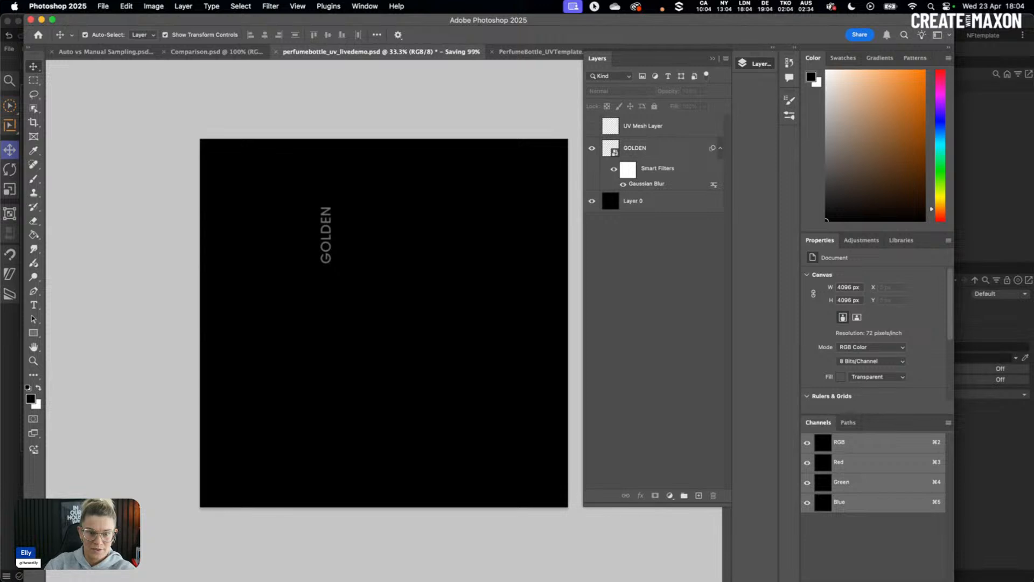
left_click(41, 21)
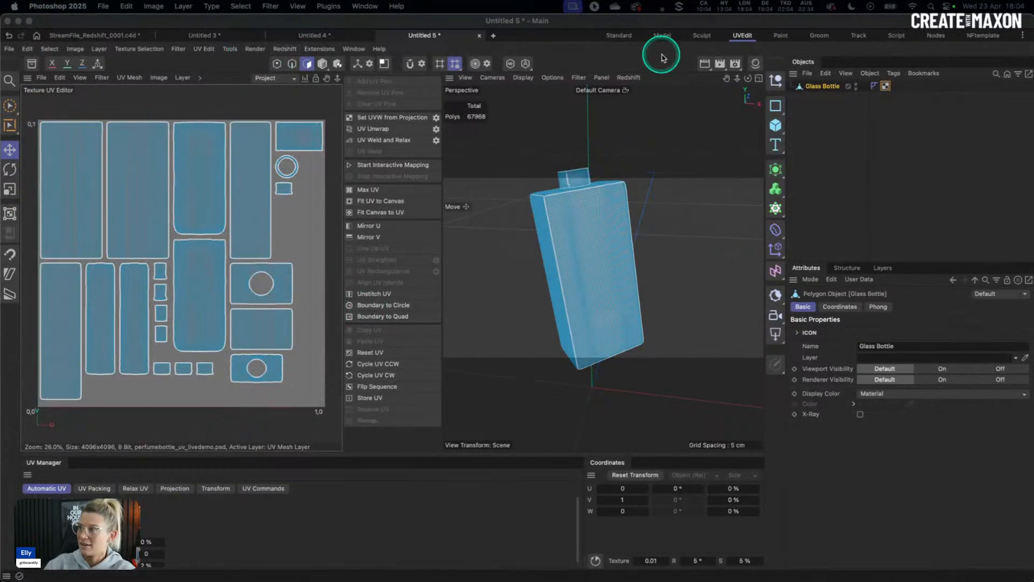
Step: Rename the Glass Bottle object to Glass Bottle UV'd
left_click(840, 115)
double_click(822, 89)
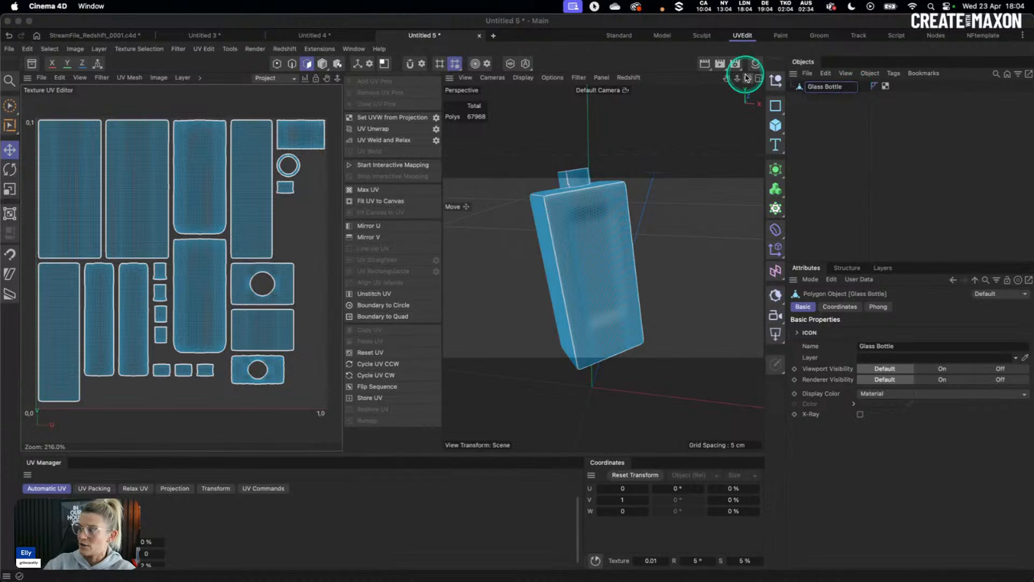
type("UV'd")
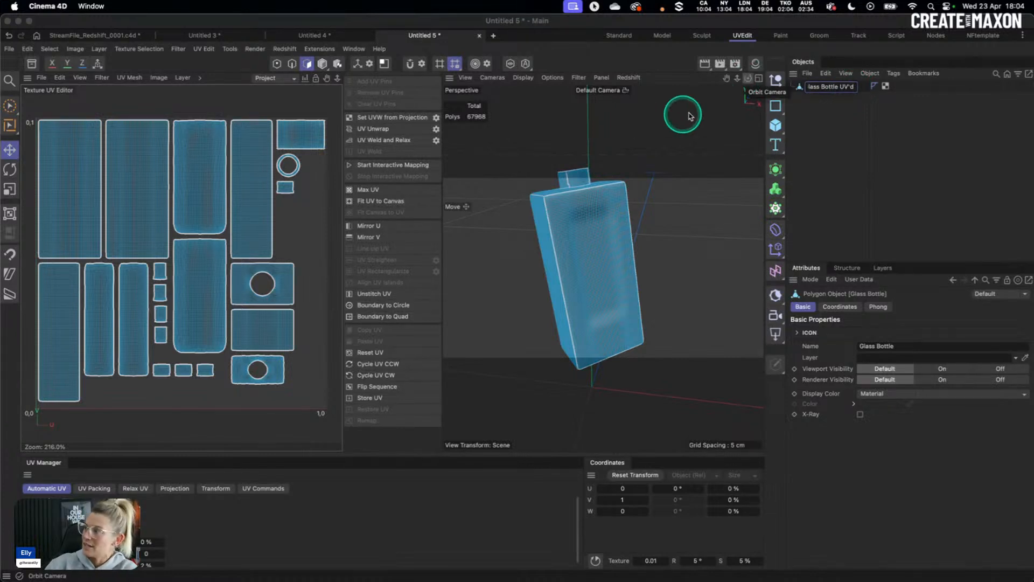
left_click(835, 111)
left_click(826, 86)
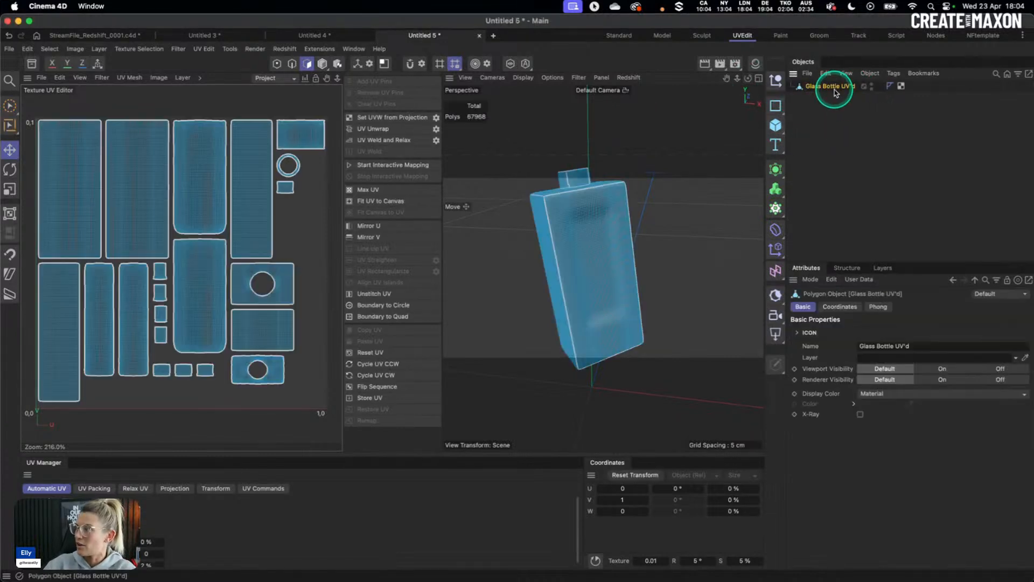
Step: Copy Glass Bottle UV'd in Model mode into StreamFile_Redshift_0001.c4d and place it in the Banking group above Glass Bottle UV
left_click(10, 105)
left_click(321, 64)
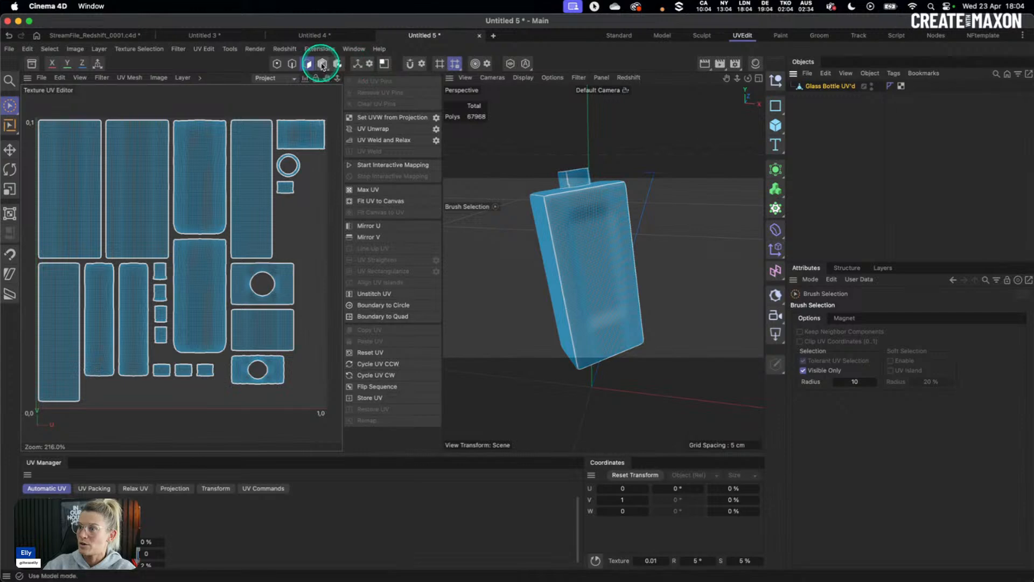
left_click(837, 86)
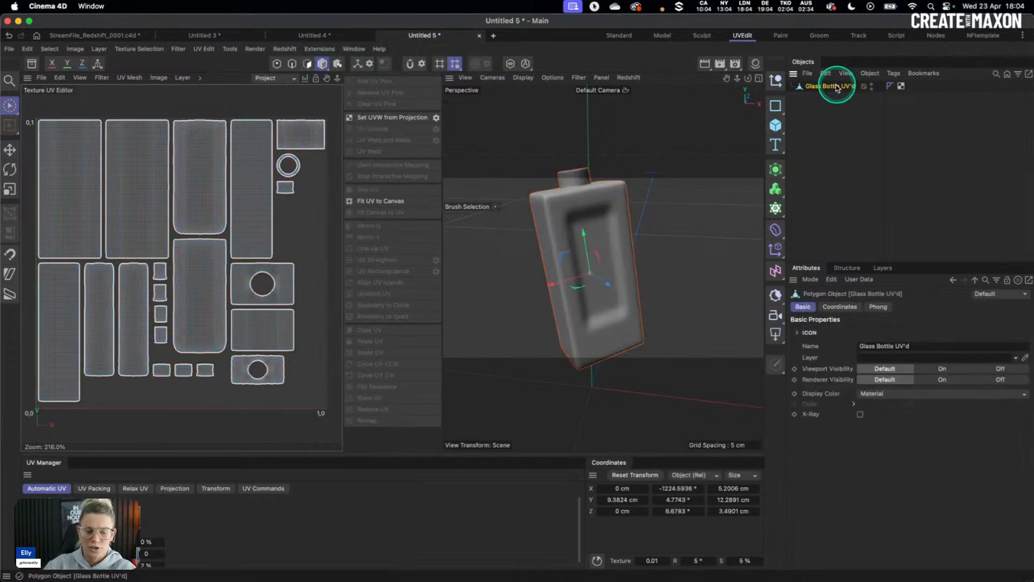
left_click(138, 36)
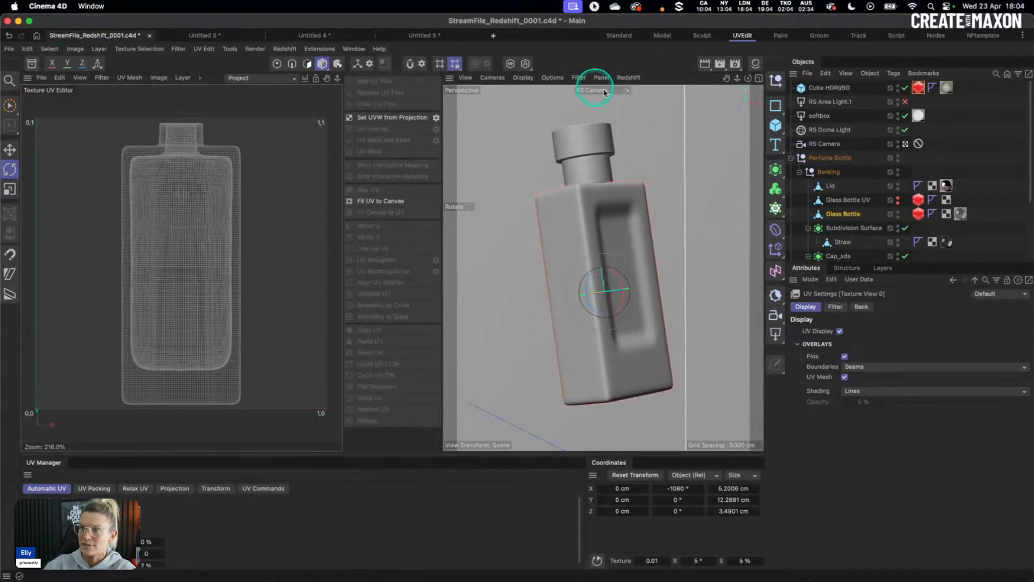
left_click(617, 38)
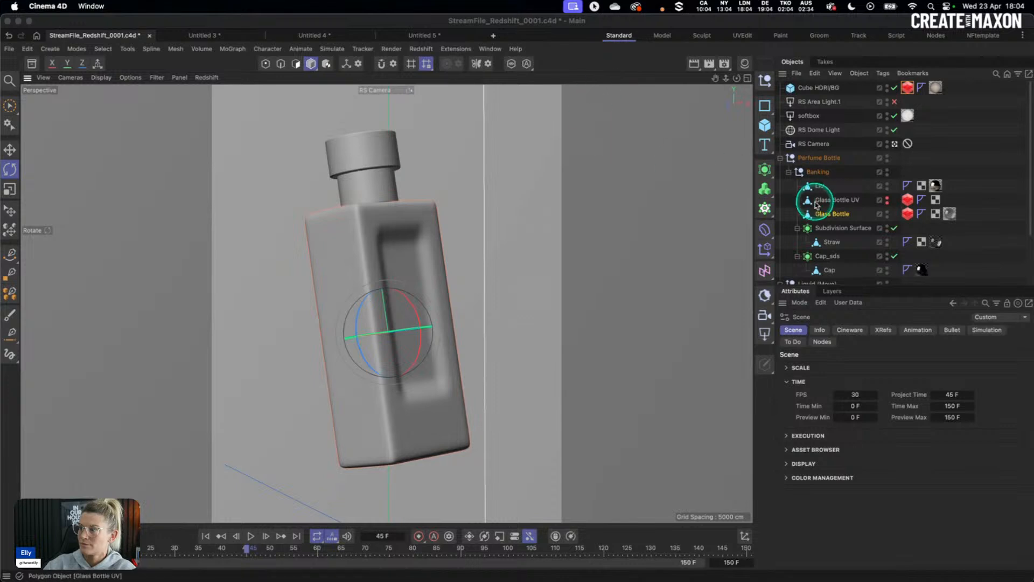
left_click(835, 103)
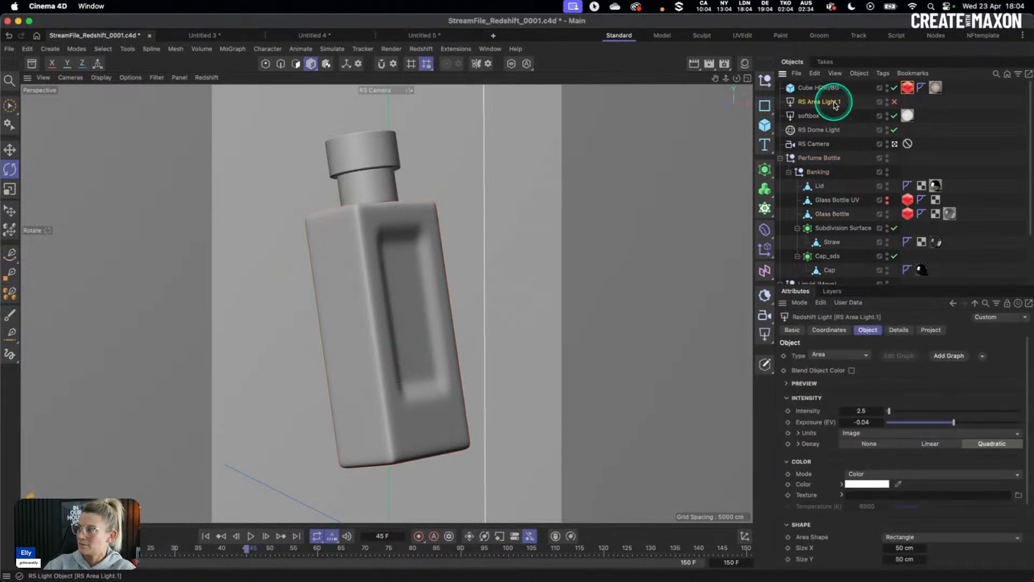
key("super+v")
left_click_drag(825, 89, 850, 207)
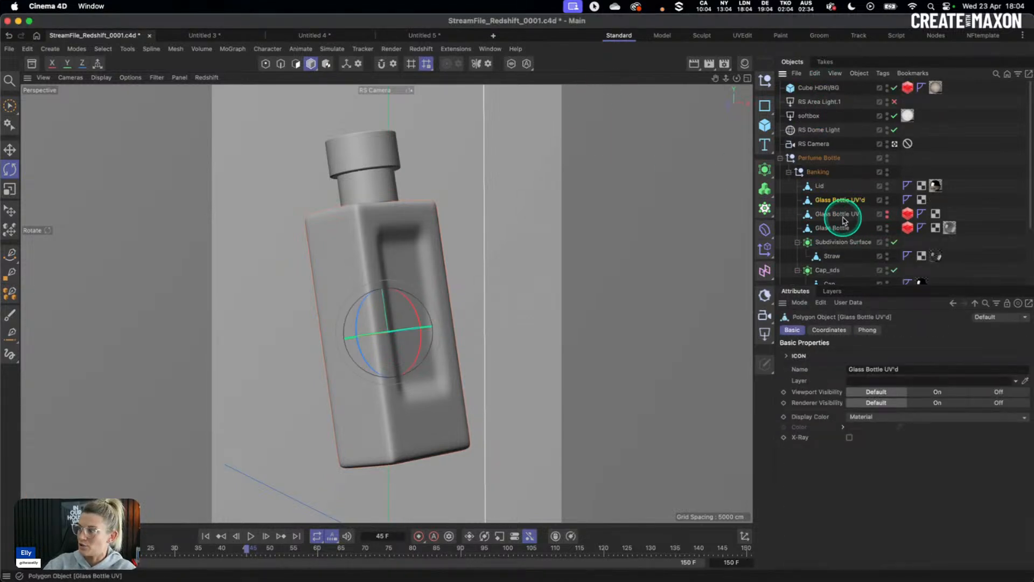
Step: Transfer the Glass Bottle's Redshift tag and Glass material tag to Glass Bottle UV'd, and hide the original Glass Bottle
left_click_drag(907, 228, 949, 200)
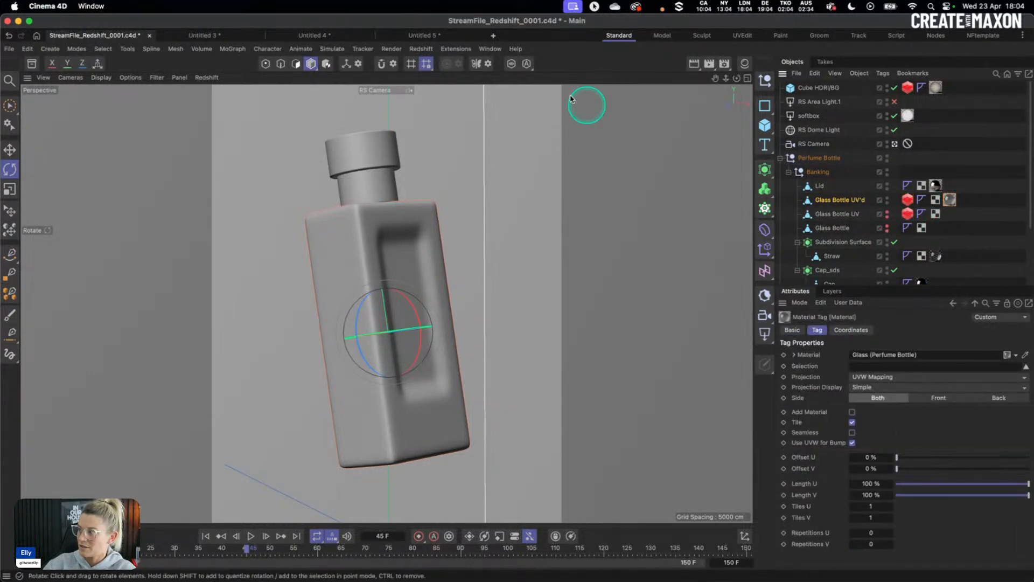
Step: Open the Redshift RenderView, dock it beside the viewport, and start rendering the perfume bottle scene
left_click(420, 48)
left_click(457, 131)
left_click_drag(457, 139, 58, 115)
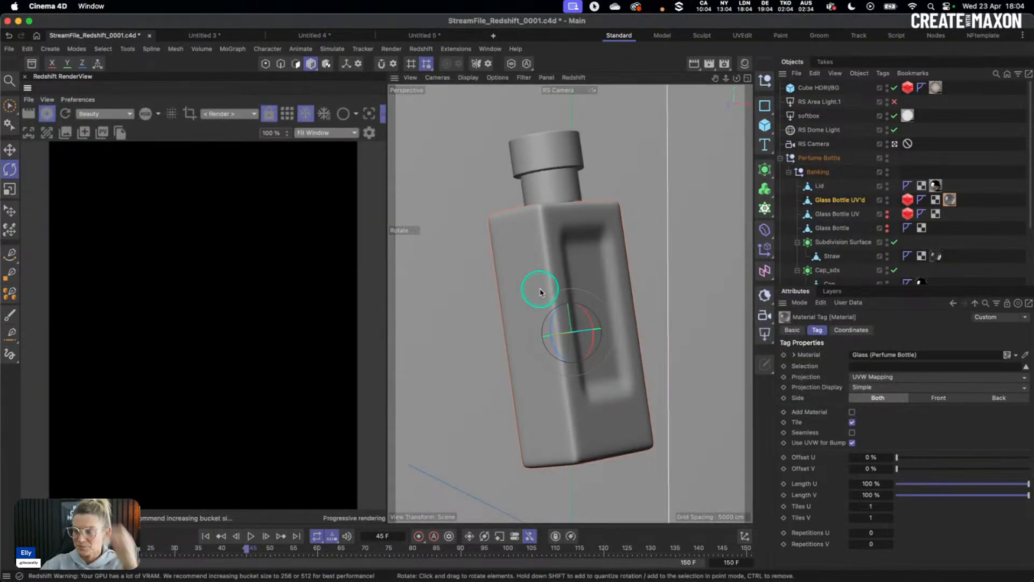
Step: Open the Glass (Perfume Bottle) material's node graph and add perfumebottle_uv_livedemo copy.png as a texture node, checking the image in Preview
left_click(743, 63)
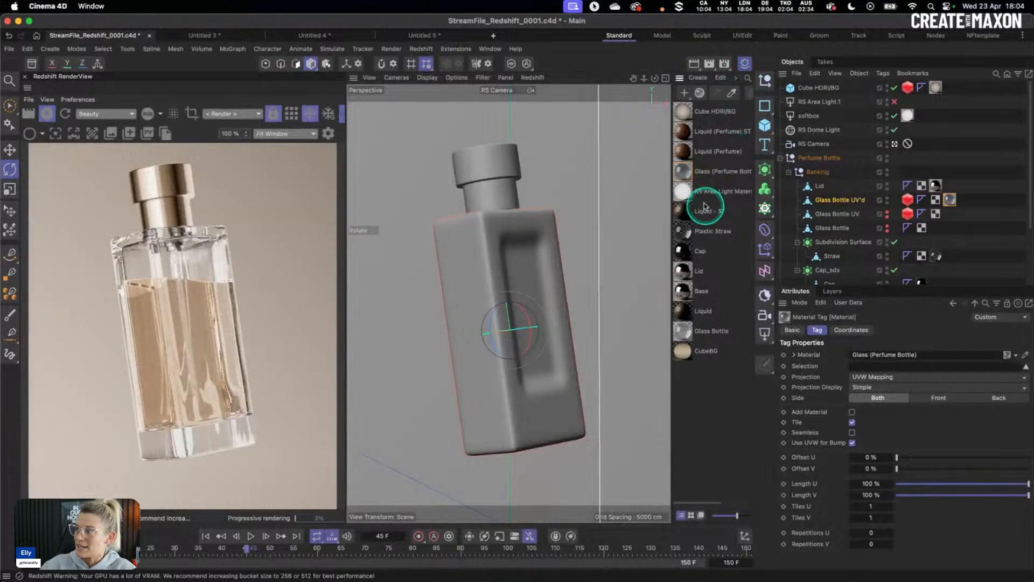
double_click(683, 171)
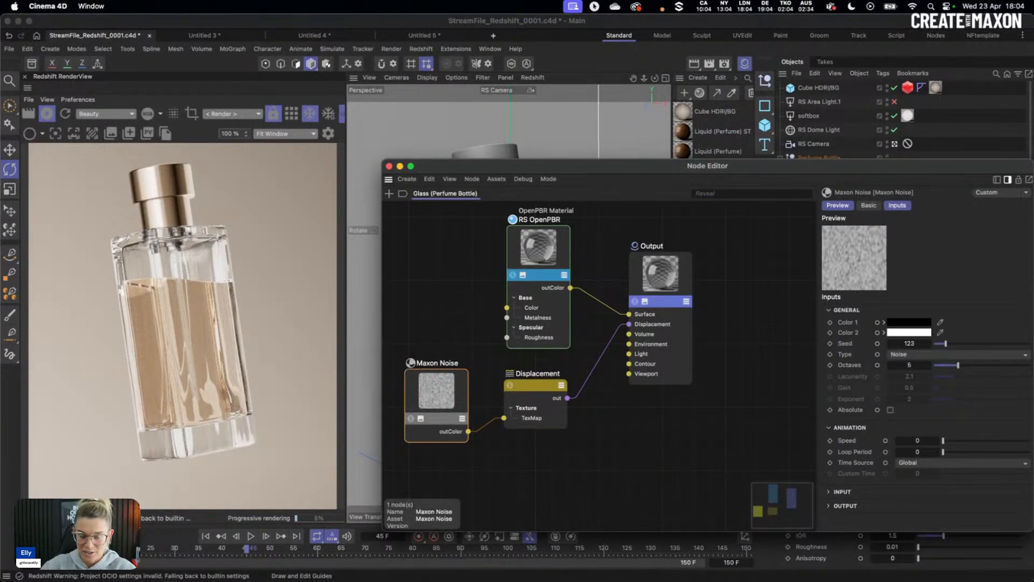
left_click_drag(0, 318, 427, 487)
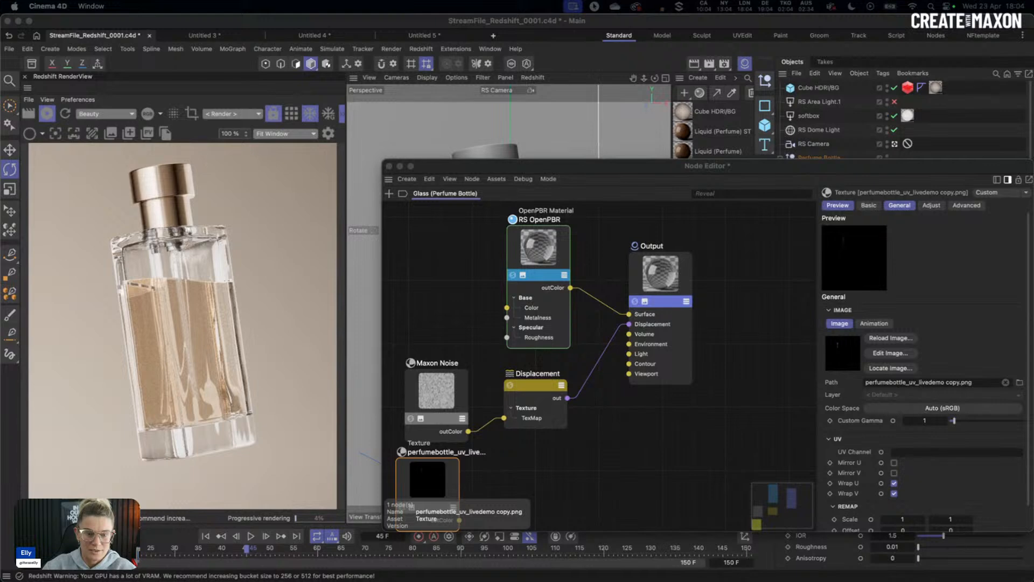
left_click_drag(0, 32, 470, 24)
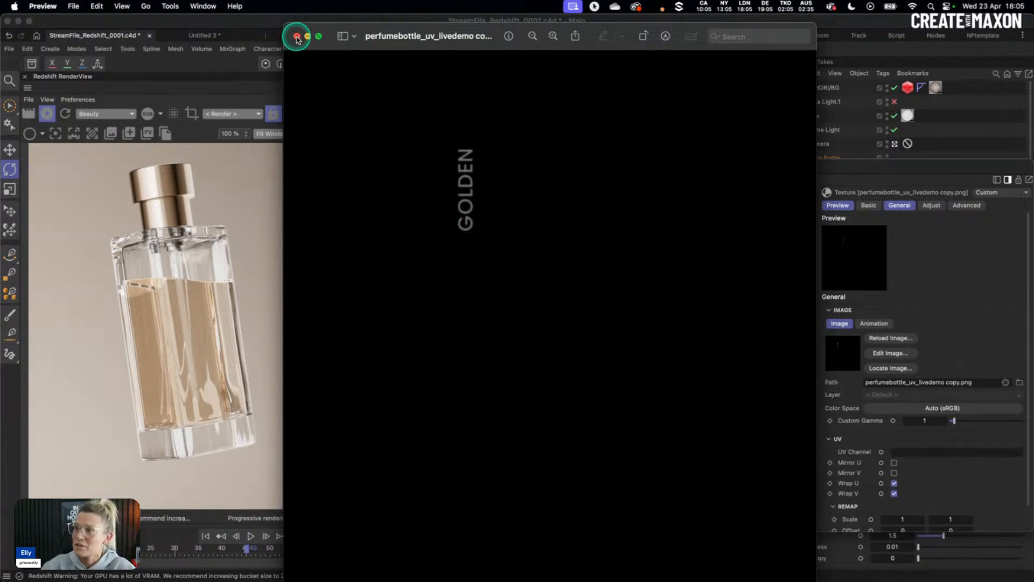
left_click(297, 36)
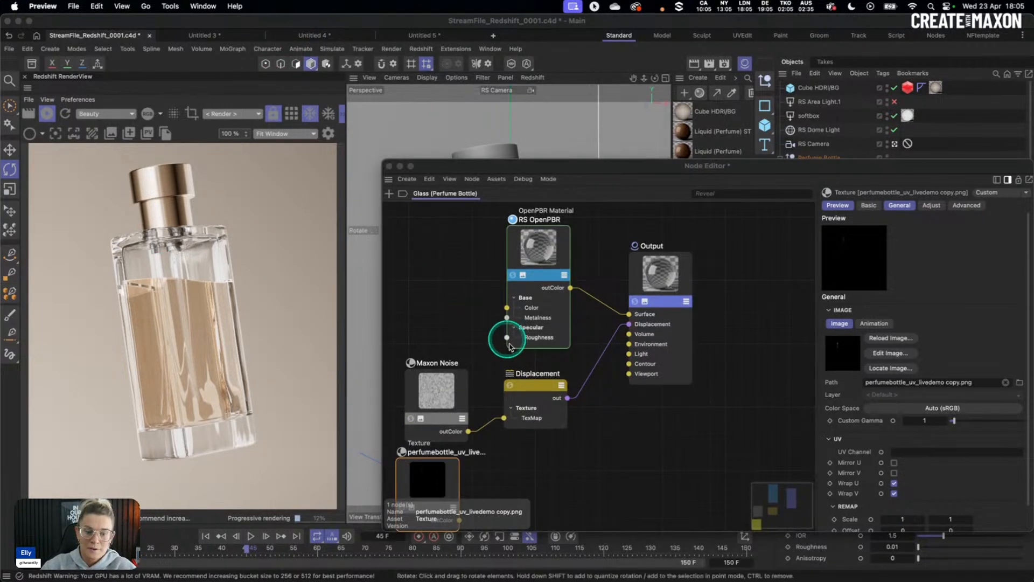
left_click(544, 418)
left_click(554, 463)
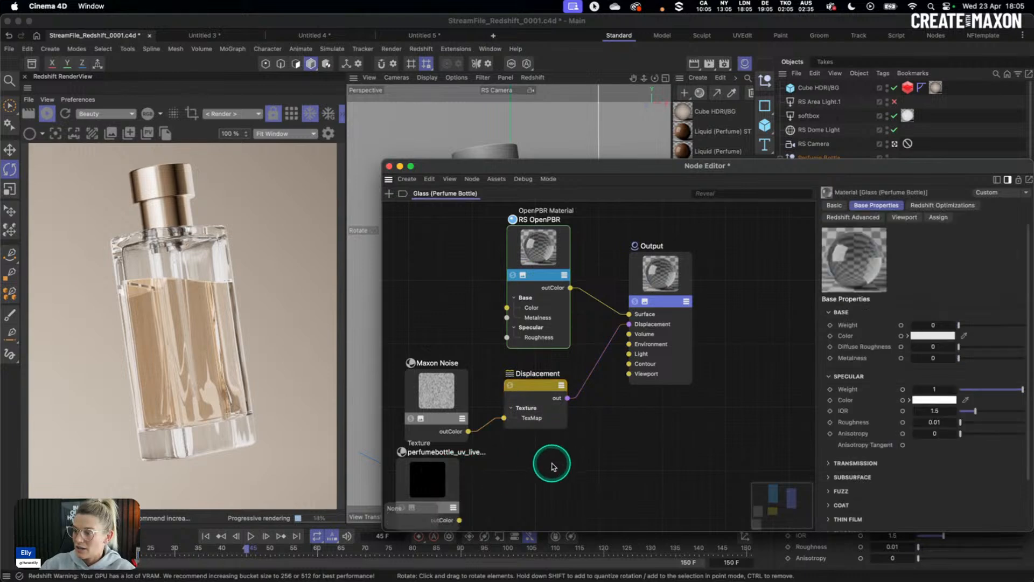
Step: Add a Displacement node, feed the perfumebottle_uv_livedemo copy.png texture into its TexMap, and connect it to the Output's Displacement
middle_click_drag(554, 464, 536, 392)
left_click_drag(402, 408, 421, 411)
double_click(507, 410)
type("dis")
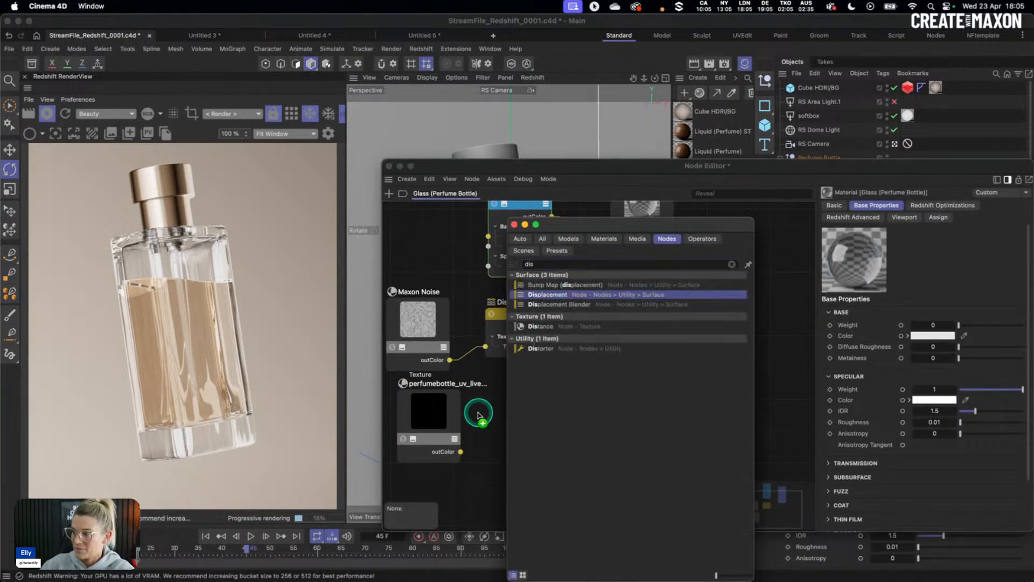
key("Return")
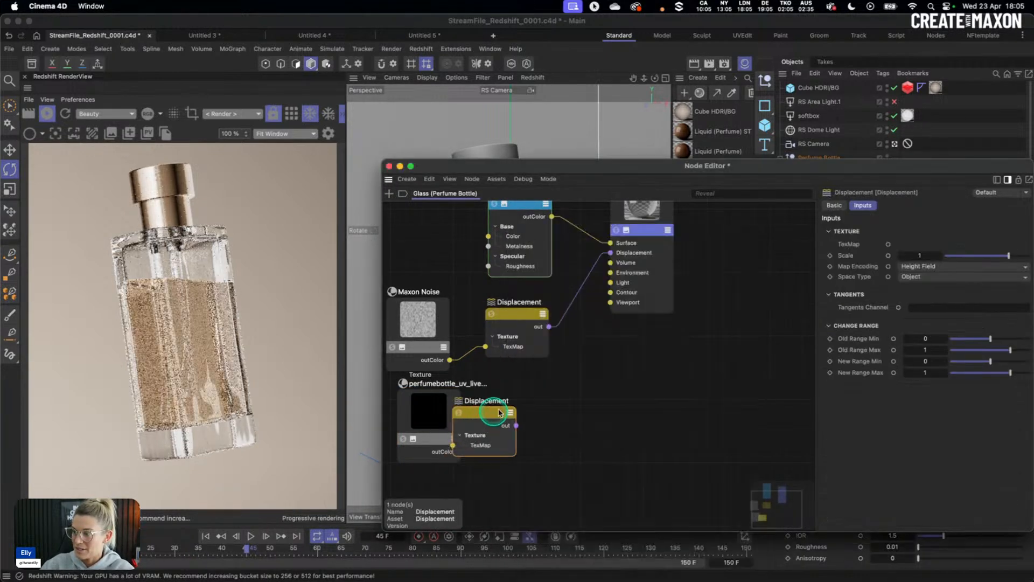
left_click_drag(547, 400, 610, 252)
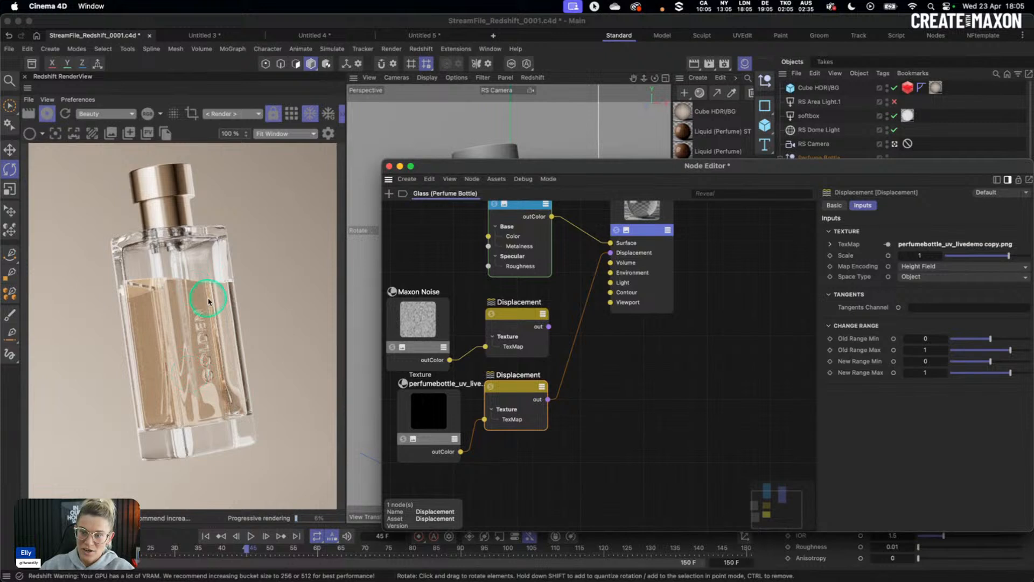
Step: Set the vertical remap offset of the perfumebottle_uv_livedemo copy.png texture to -0.02
left_click(425, 411)
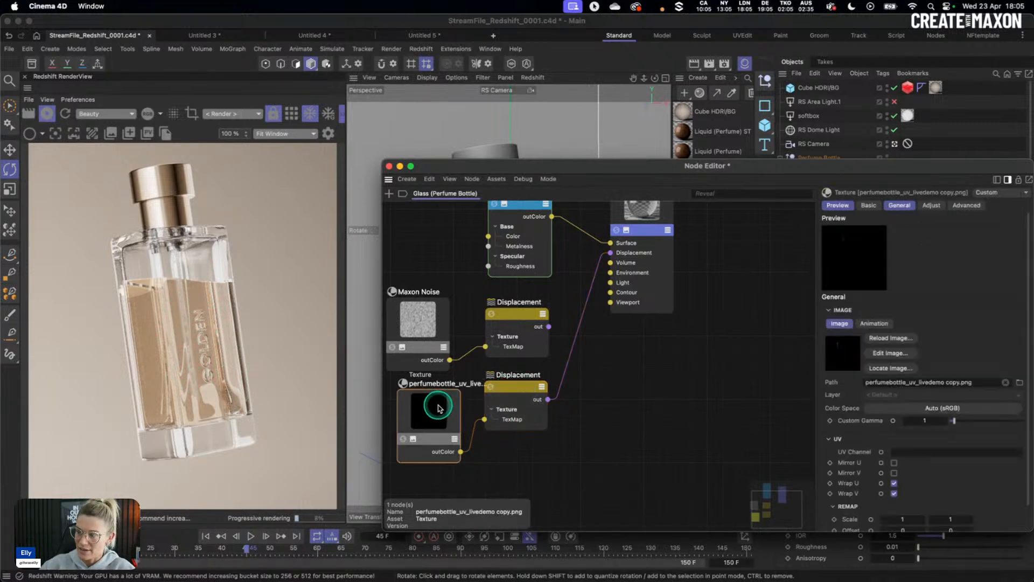
left_click_drag(923, 164, 898, 86)
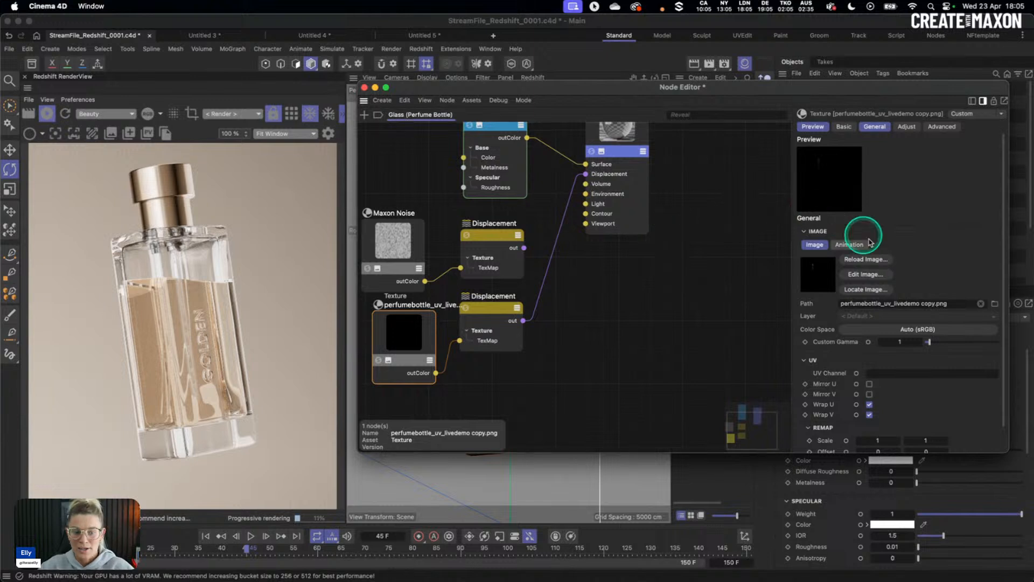
scroll(933, 294, "down", 2)
left_click(918, 424)
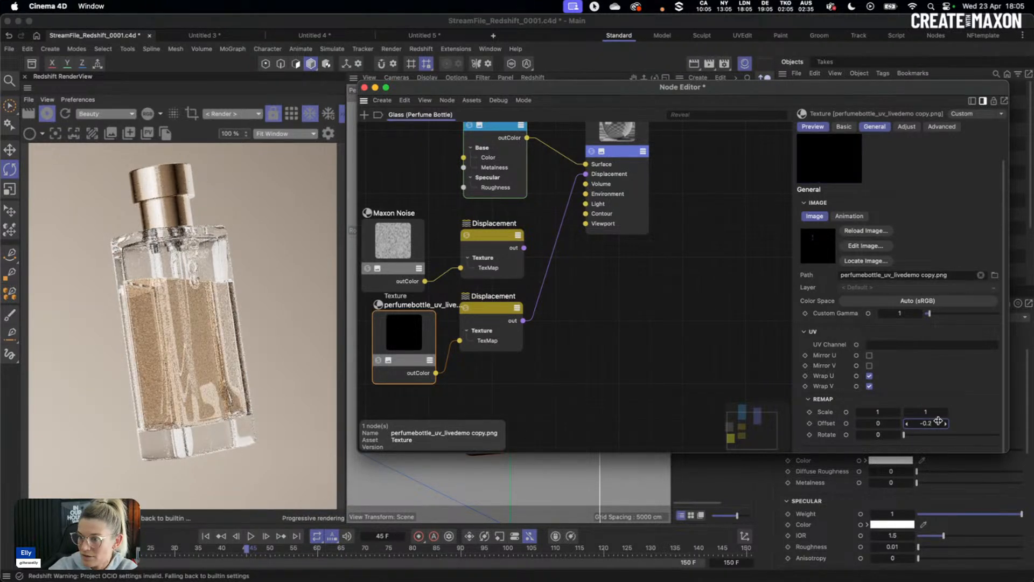
left_click(931, 420)
type("0")
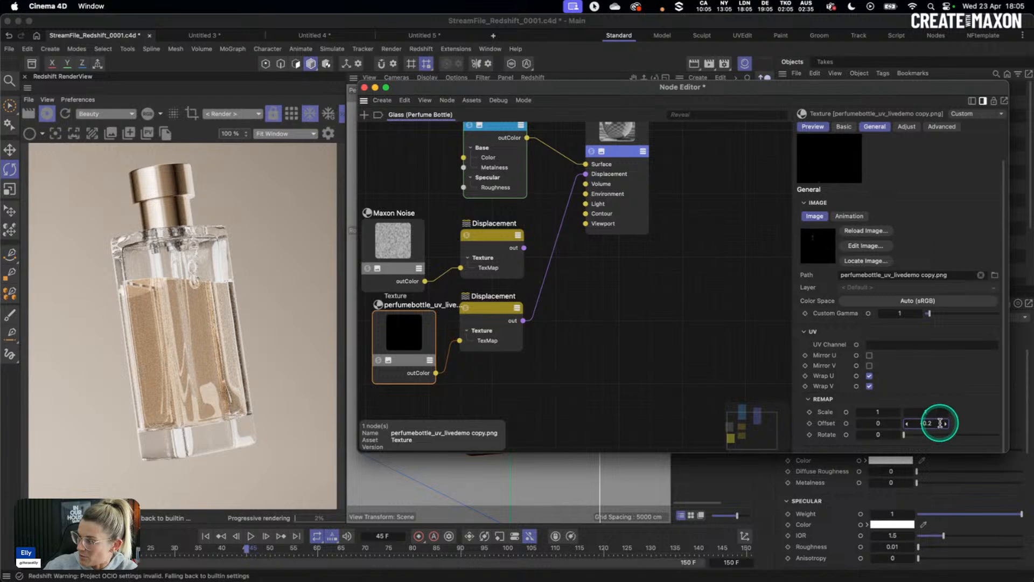
left_click(780, 390)
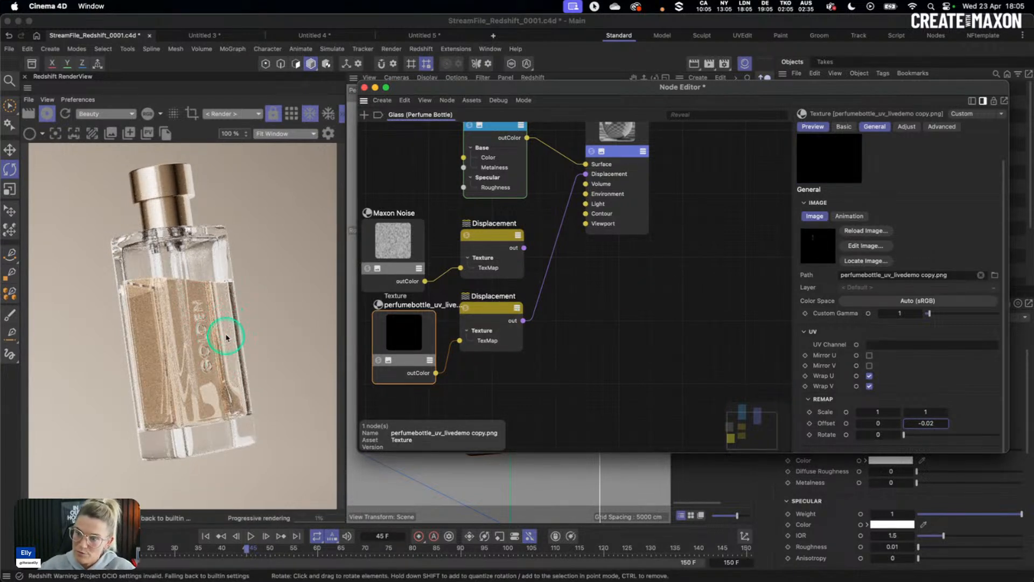
Step: Set the GOLDEN texture's Displacement scale to 0.1 and leave the RS Camera for a closer look at the lettering
left_click(493, 312)
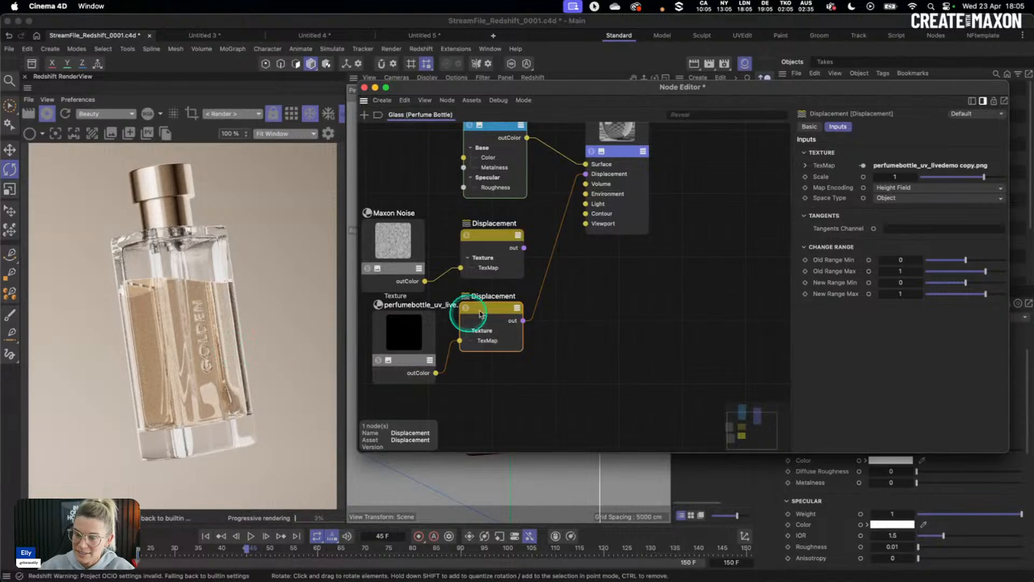
left_click(895, 177)
type("0.1")
key("Return")
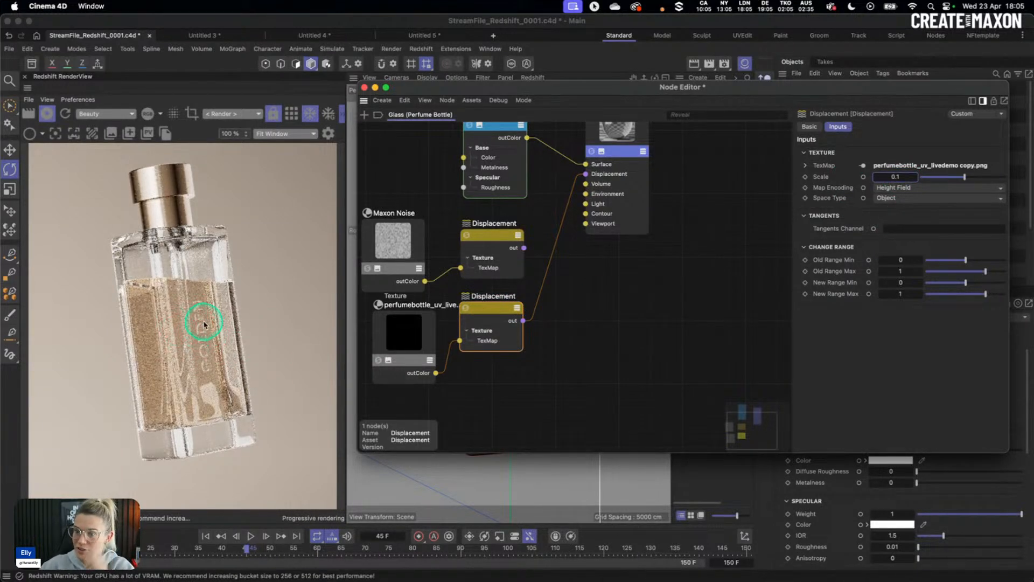
left_click_drag(415, 88, 523, 402)
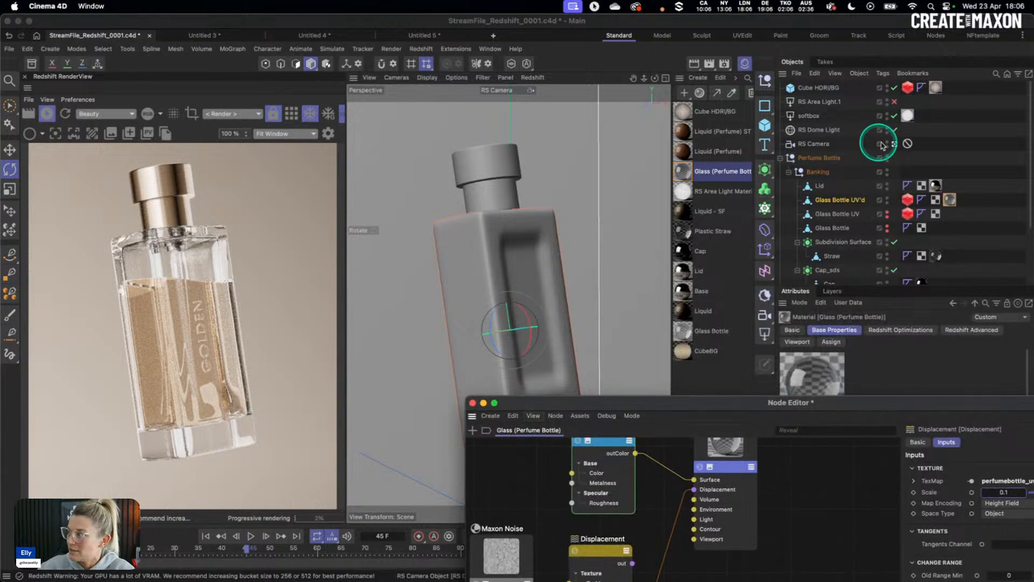
left_click(895, 145)
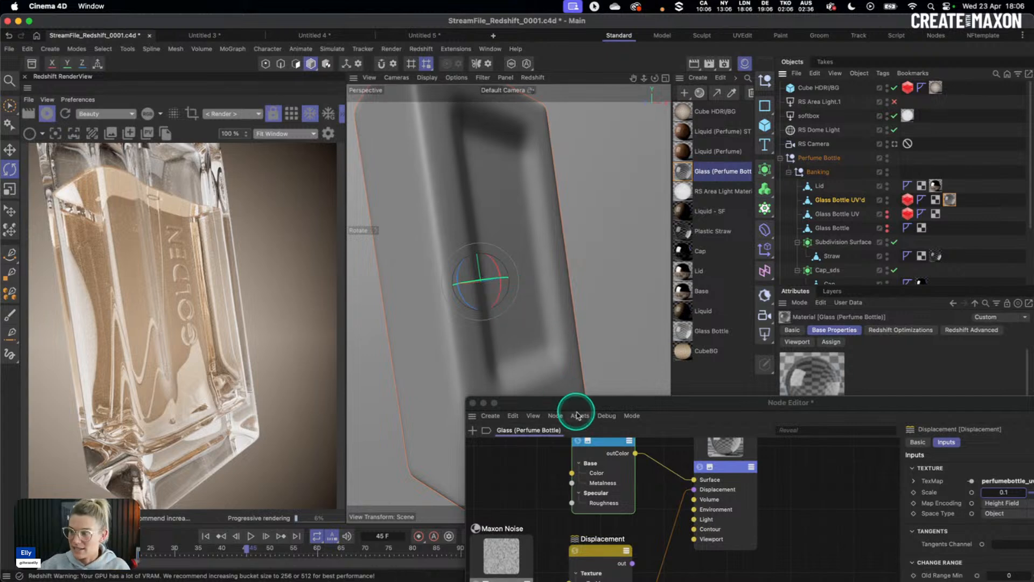
Step: Try a scale of -0.1 on the GOLDEN texture's Displacement node, and undo it
left_click_drag(574, 401, 457, 81)
left_click_drag(400, 326, 393, 332)
left_click_drag(487, 301, 489, 312)
left_click(878, 172)
left_click(514, 242)
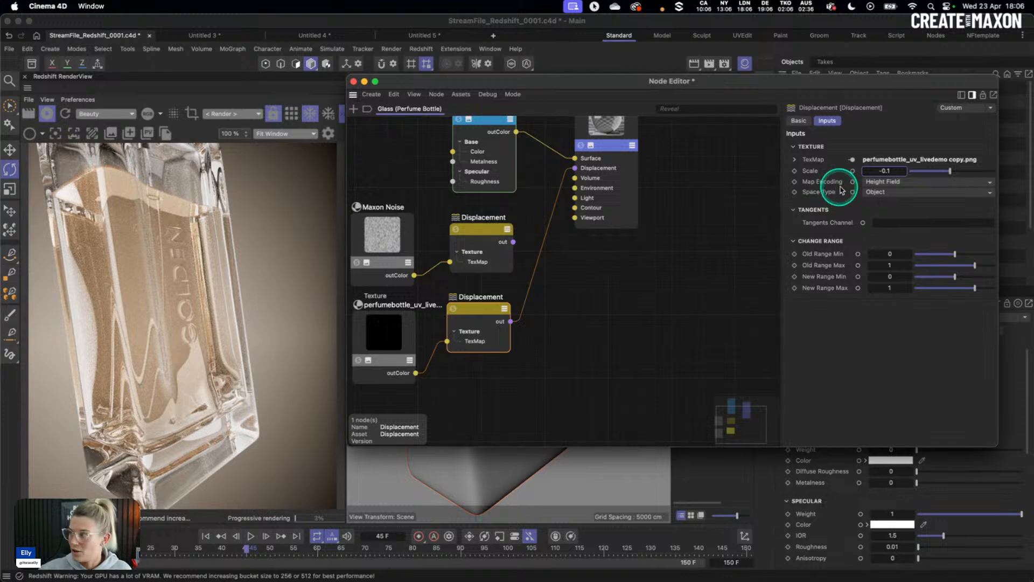
key("super+z")
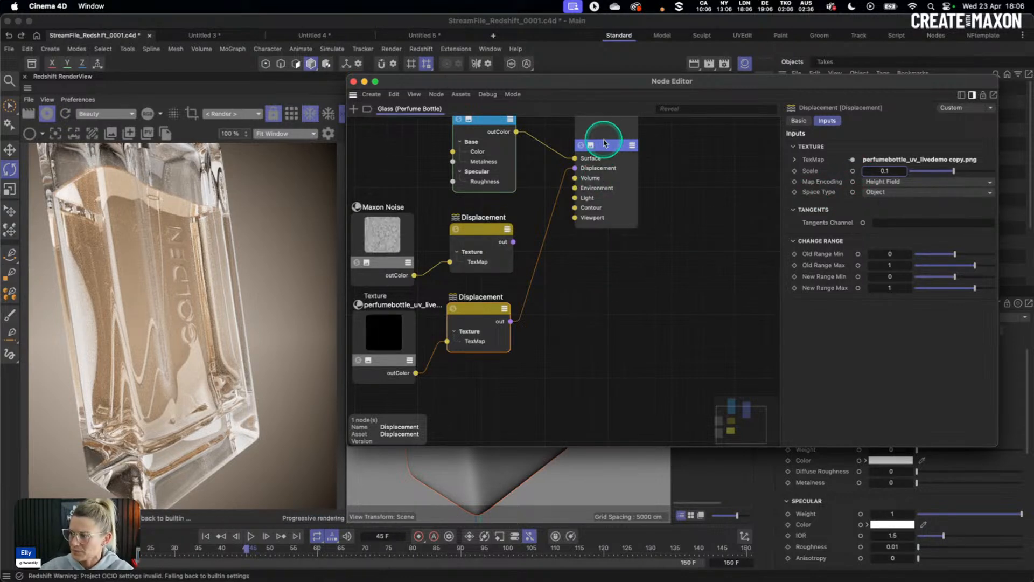
Step: Add a Displacement Blender with the Maxon Noise displacement as Base and the GOLDEN displacement as Layer 0, feeding the Output's Displacement
left_click_drag(605, 144, 697, 188)
middle_click_drag(406, 260, 439, 261)
left_click(409, 231)
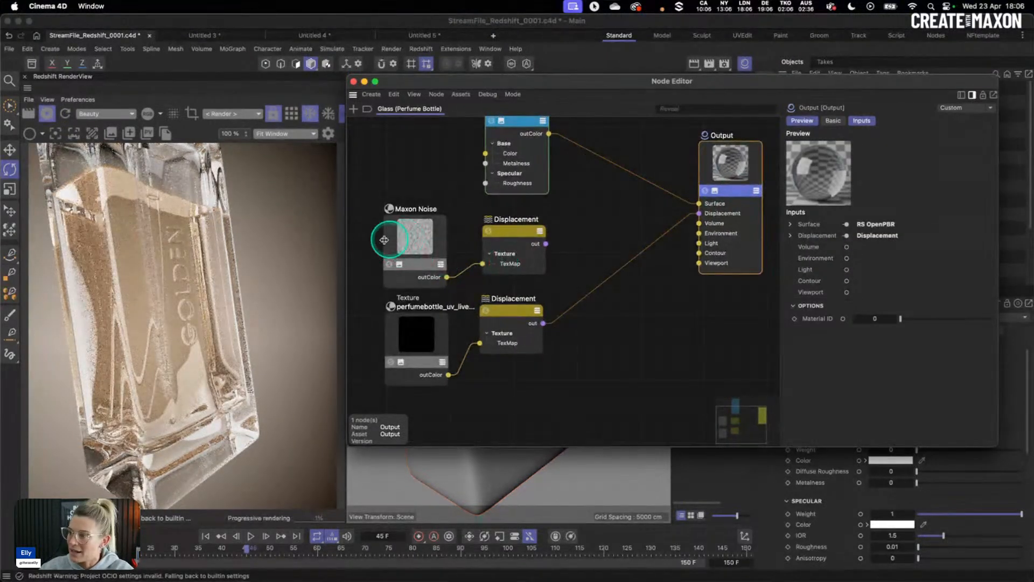
left_click(541, 251, "shift")
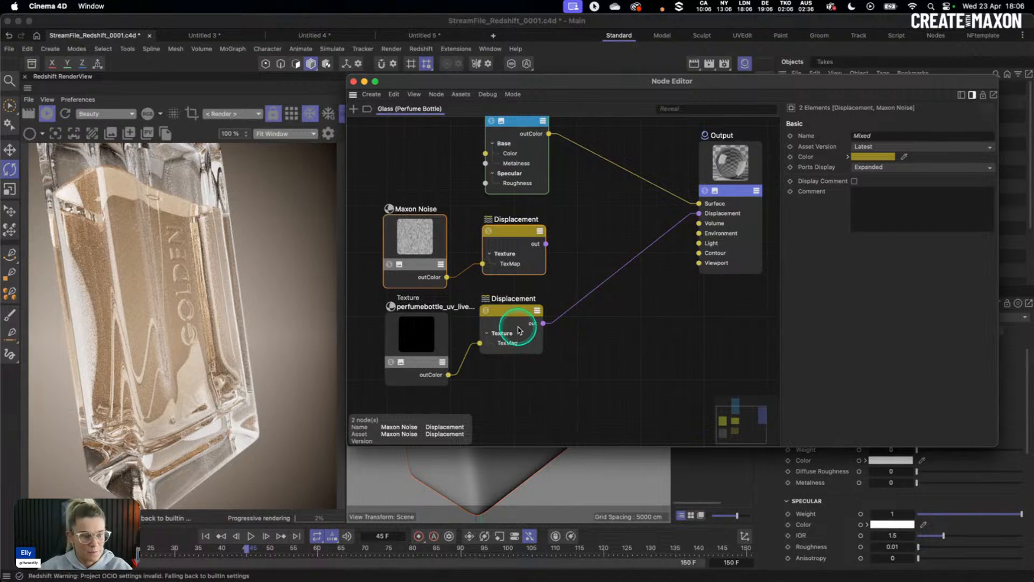
left_click(603, 230)
key("shift+c")
type("cis")
left_click_drag(653, 302, 610, 240)
left_click_drag(546, 244, 582, 275)
left_click_drag(543, 323, 579, 291)
mouse_move(614, 242)
left_mouse_down()
mouse_move(603, 245)
mouse_move(699, 214)
mouse_move(624, 246)
left_mouse_up()
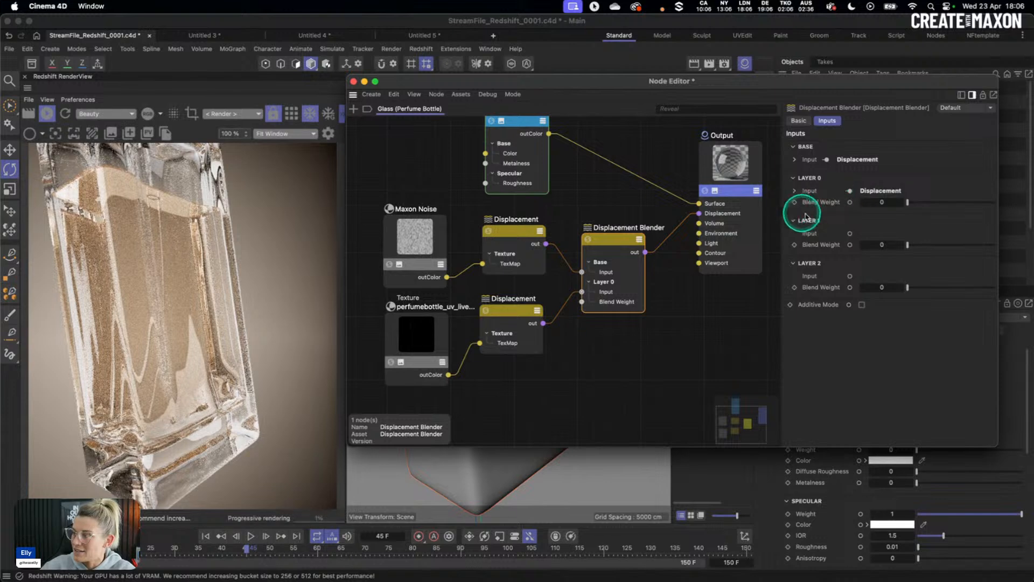
Step: Set the Displacement Blender's Layer 0 Blend Weight to 1 and enable Additive Mode
left_click_drag(907, 202, 950, 202)
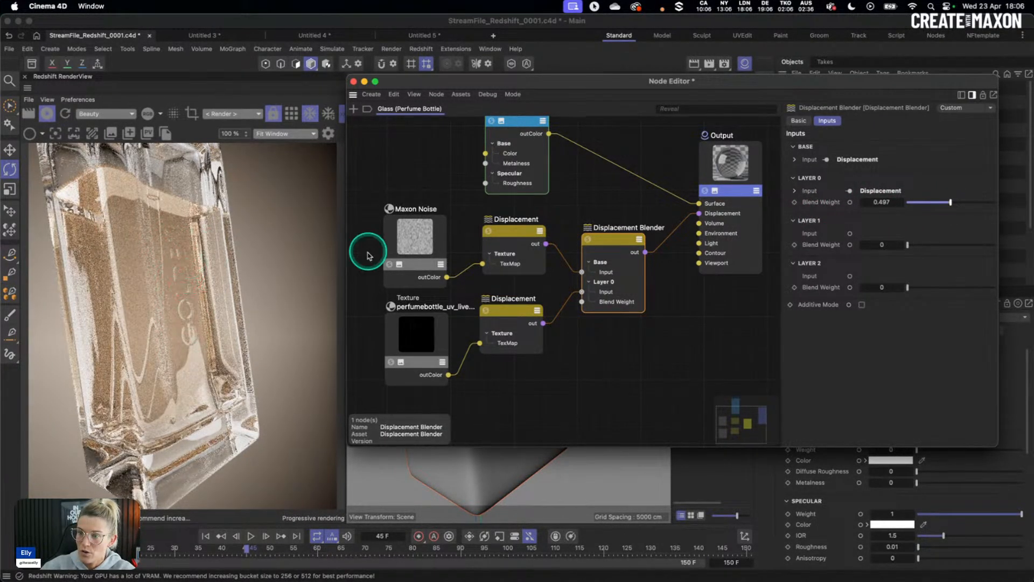
left_click_drag(951, 203, 995, 202)
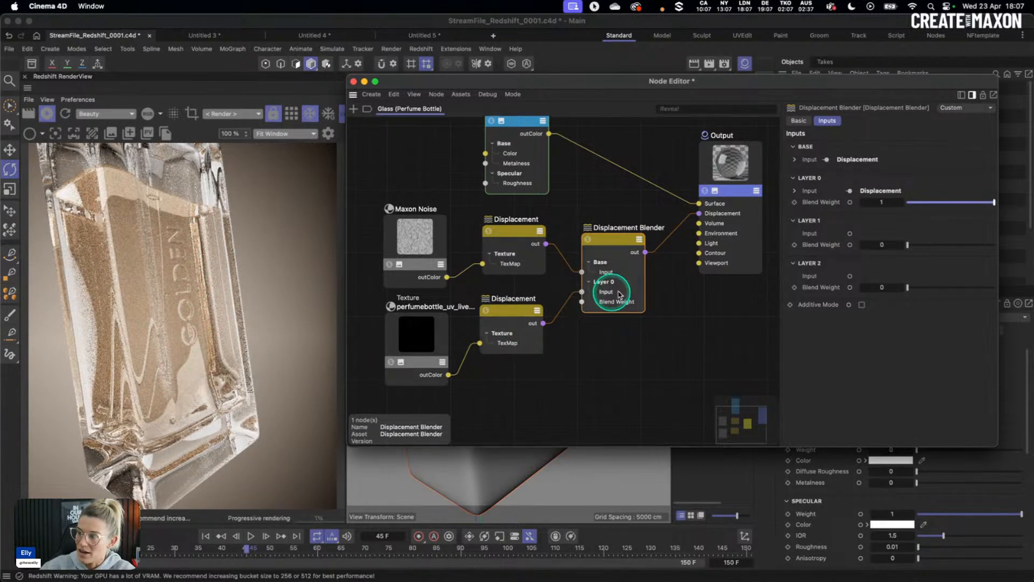
left_click(861, 305)
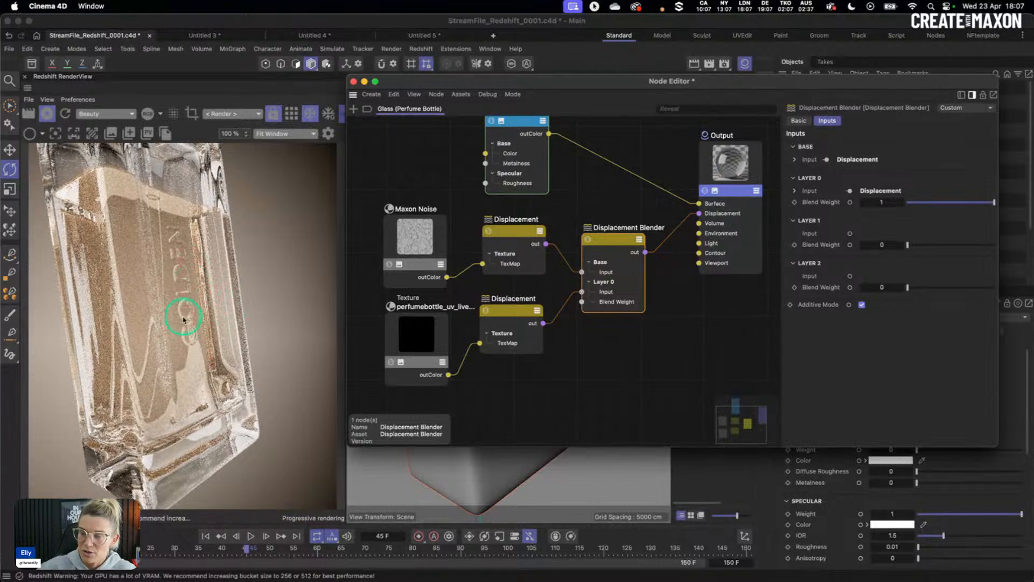
Step: Tidy and close the material's node graph, and switch the view back to the RS Camera
left_click(388, 235)
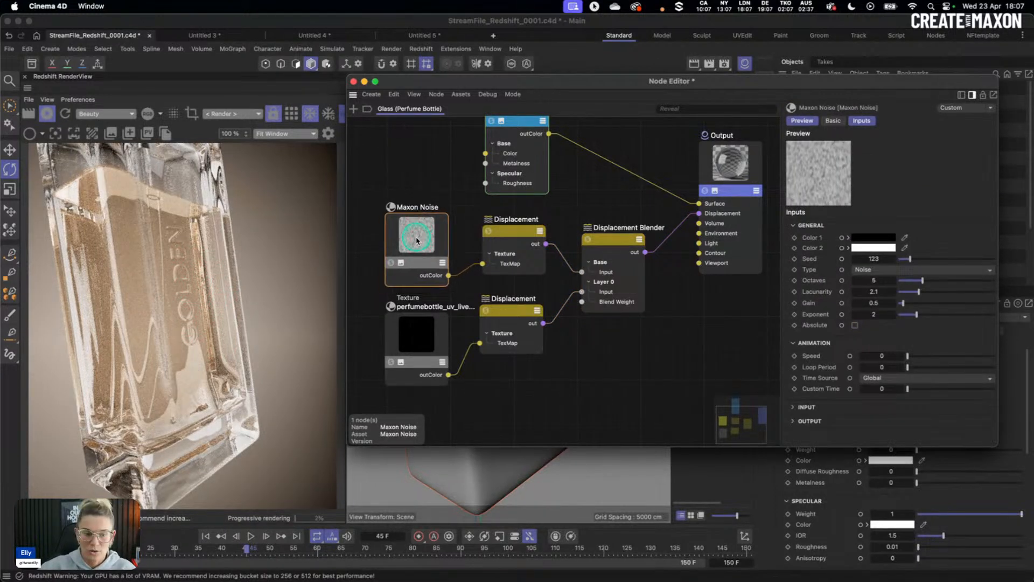
left_click_drag(423, 345, 410, 350)
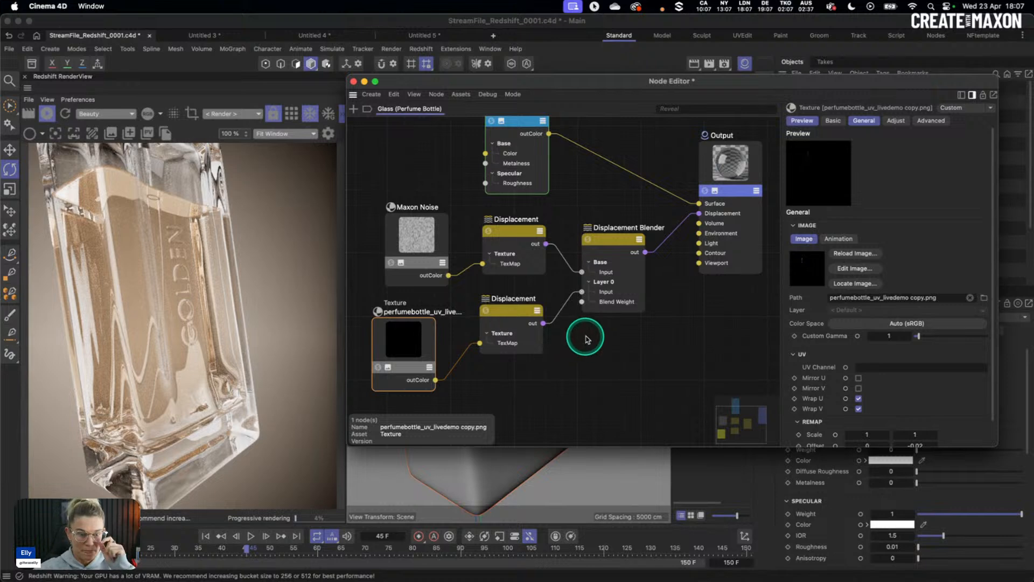
left_click_drag(402, 331, 412, 328)
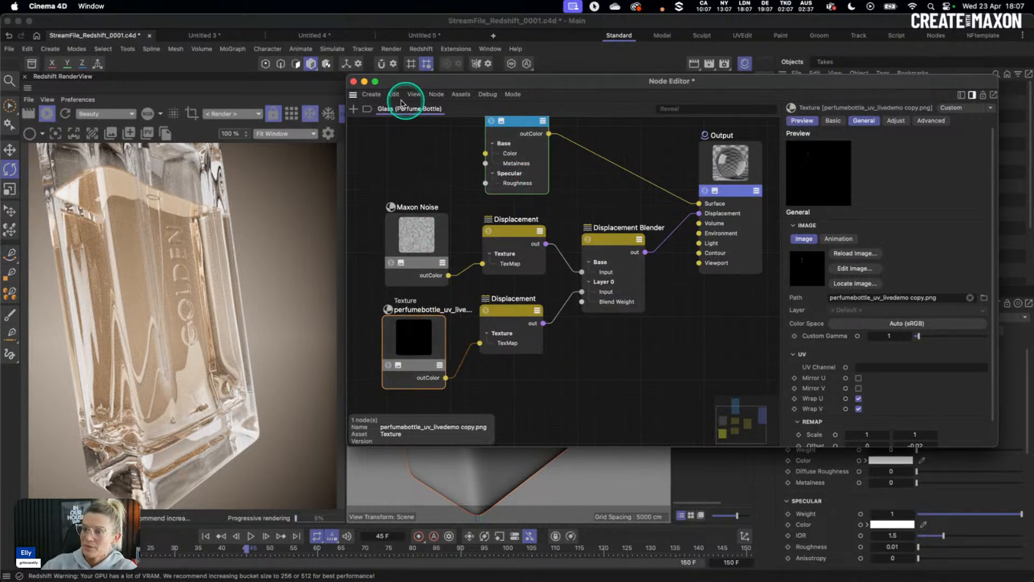
left_click(354, 81)
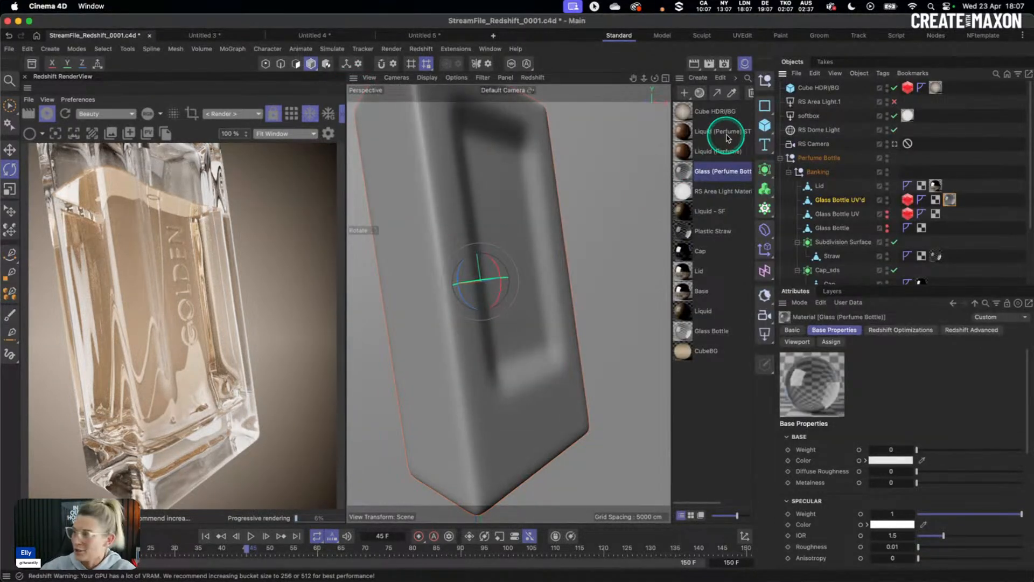
left_click(895, 143)
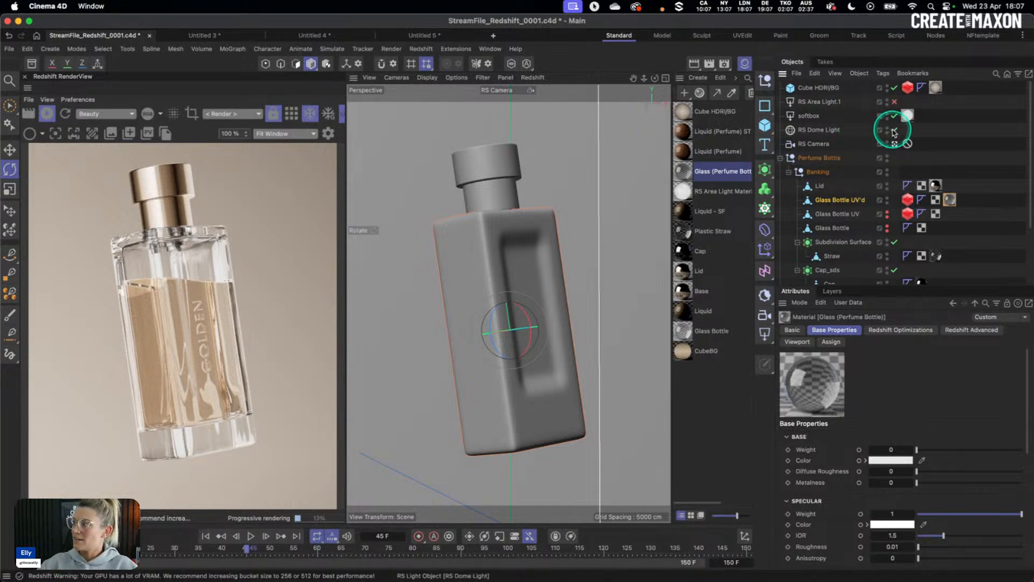
Step: Delete RS Area Light.1 and save the scene
left_click(830, 104)
key("Delete")
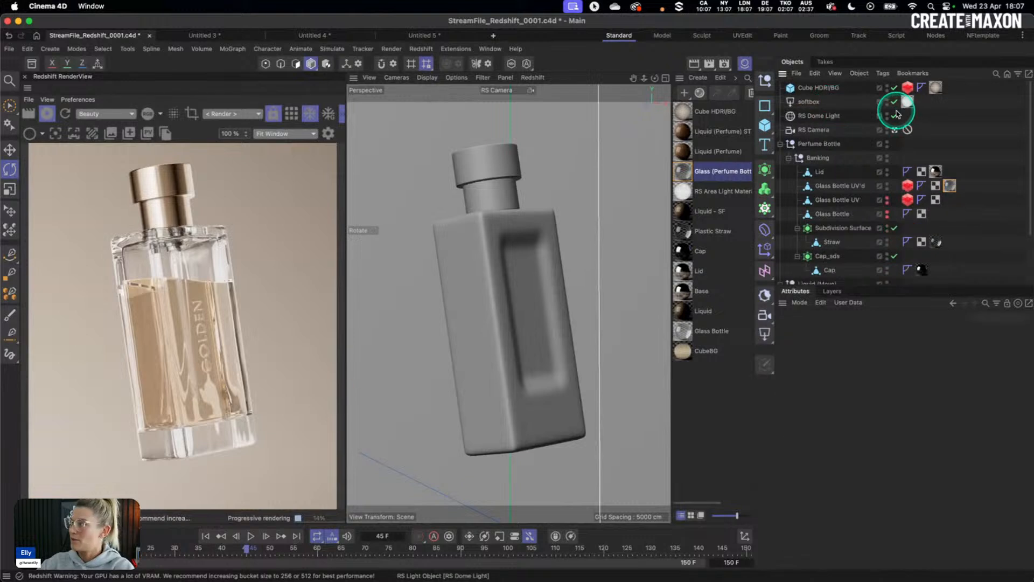
key("super+s")
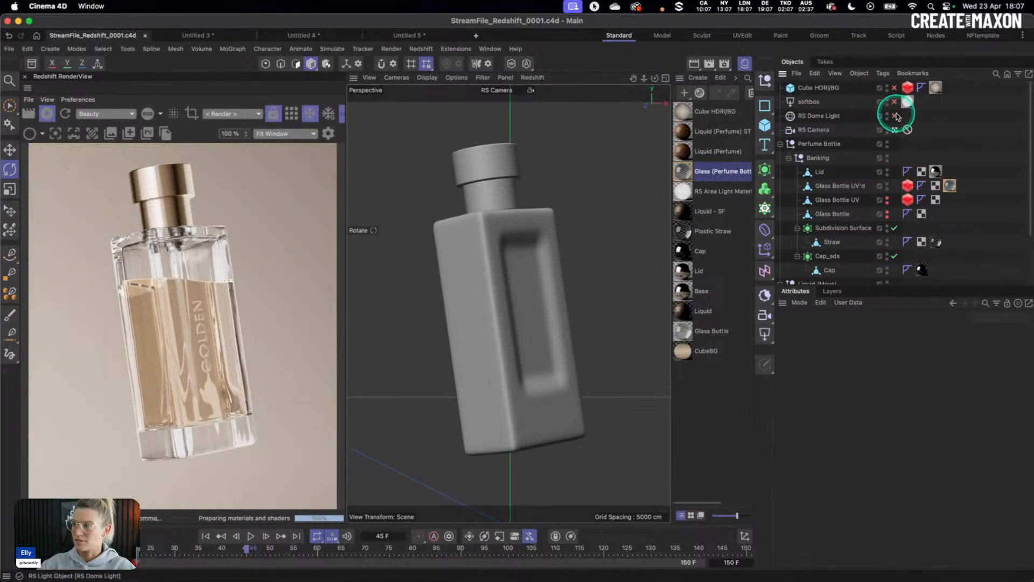
Step: Isolate the RS Dome Light by switching off Cube HDRI/BG and the softbox, and bring up the dome light's attributes
left_click(894, 118)
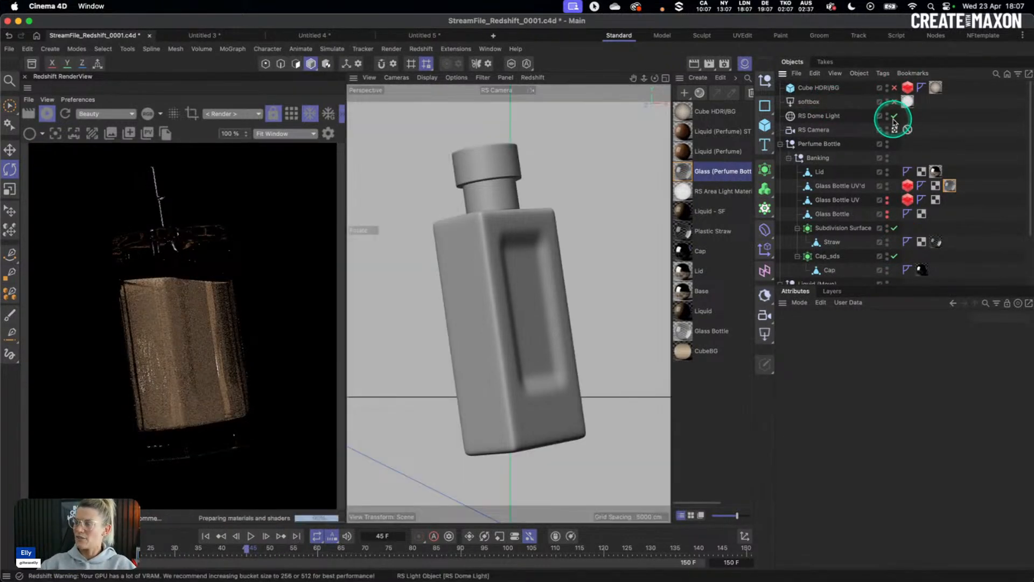
left_click(819, 117)
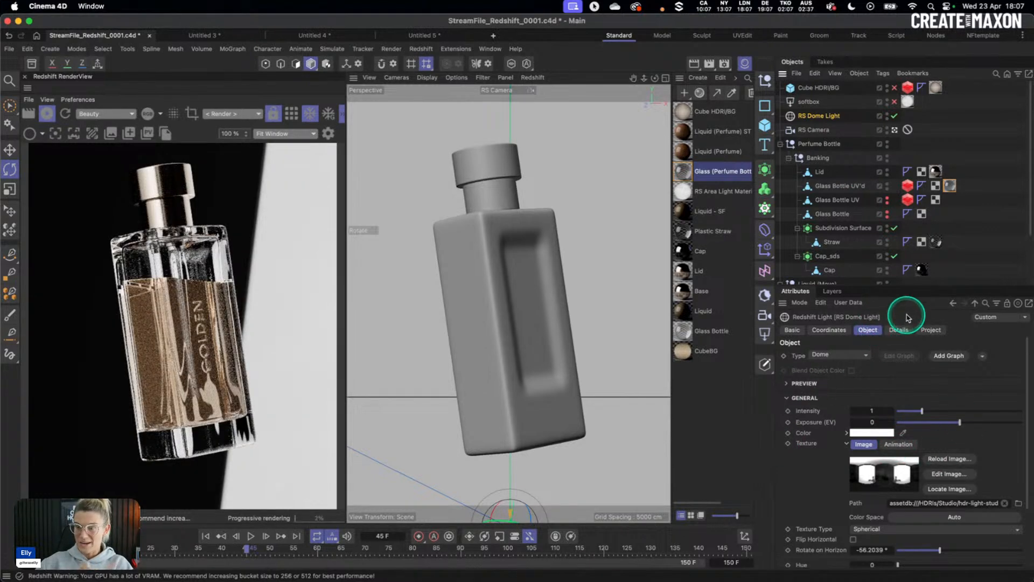
Step: Inspect the RS Dome Light's details and coordinates, and switch the softbox and Cube HDRI/BG back on
left_click(899, 330)
left_click(868, 329)
left_click(829, 329)
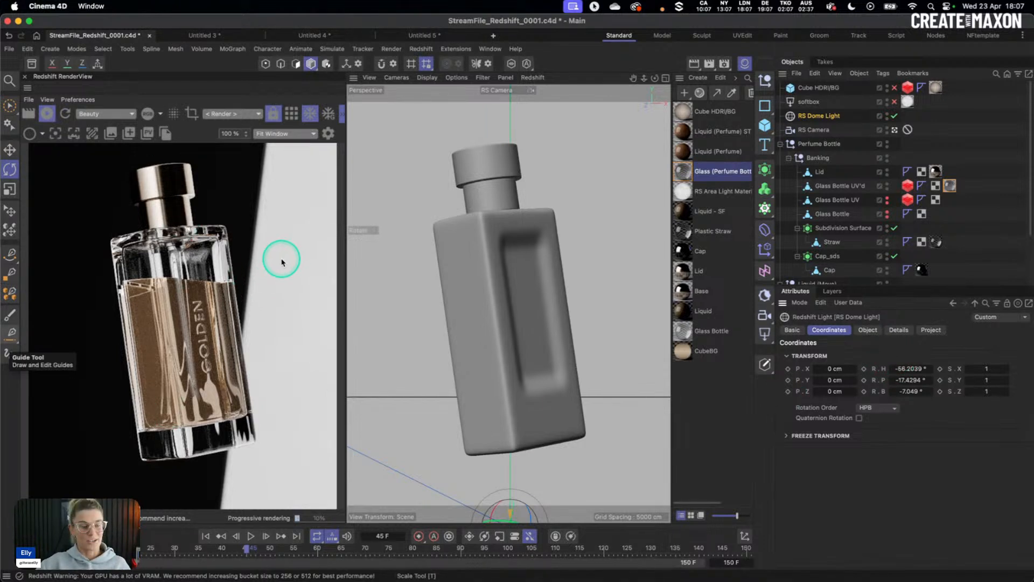
left_click(894, 101)
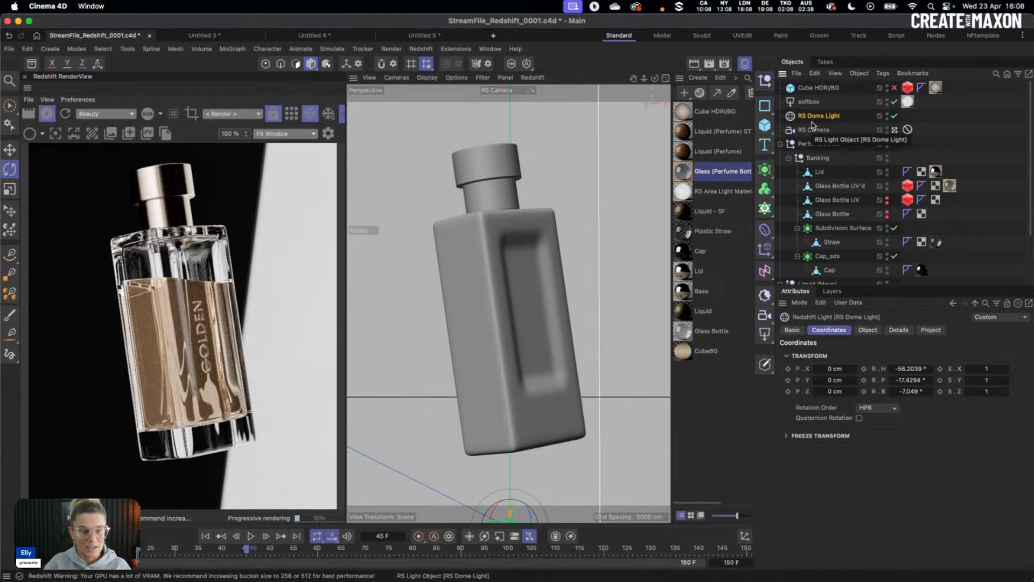
left_click(895, 89)
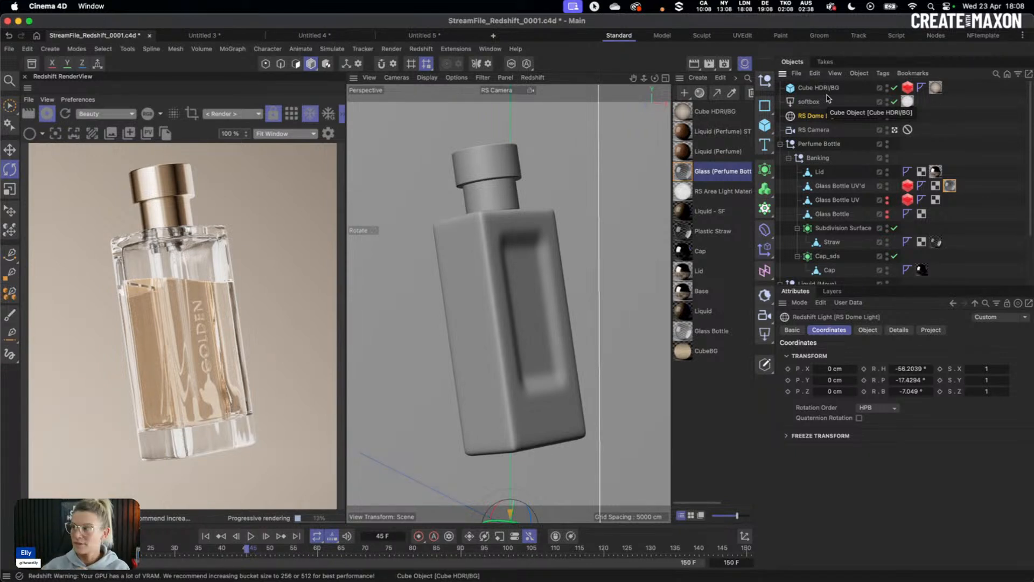
Step: Bring up the Liquid (Perfume) material and the liquid's Select Facing deformer, and save the scene
left_click(685, 176)
left_click(683, 152)
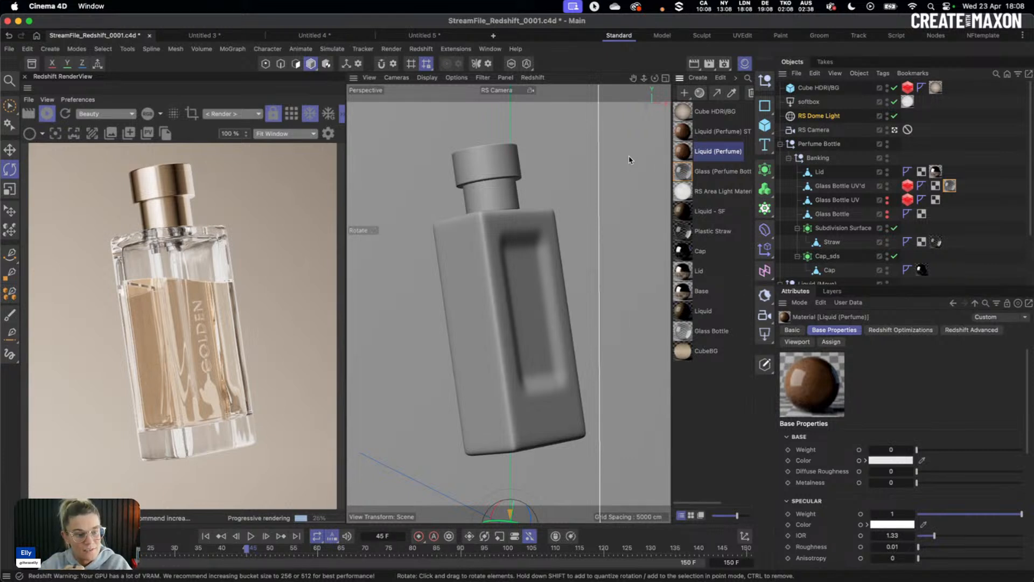
scroll(820, 247, "down", 2)
left_click(824, 258)
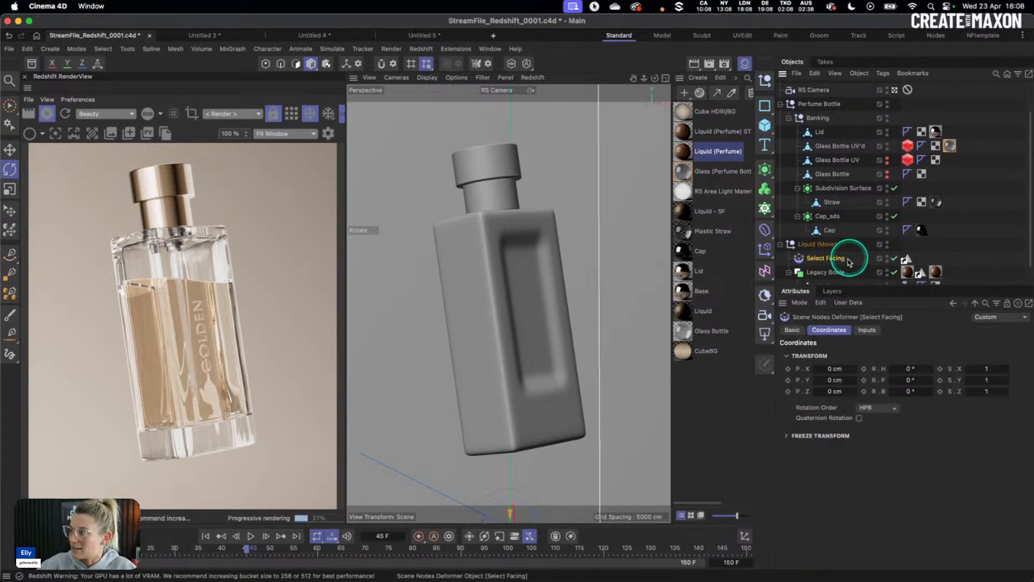
key("super+s")
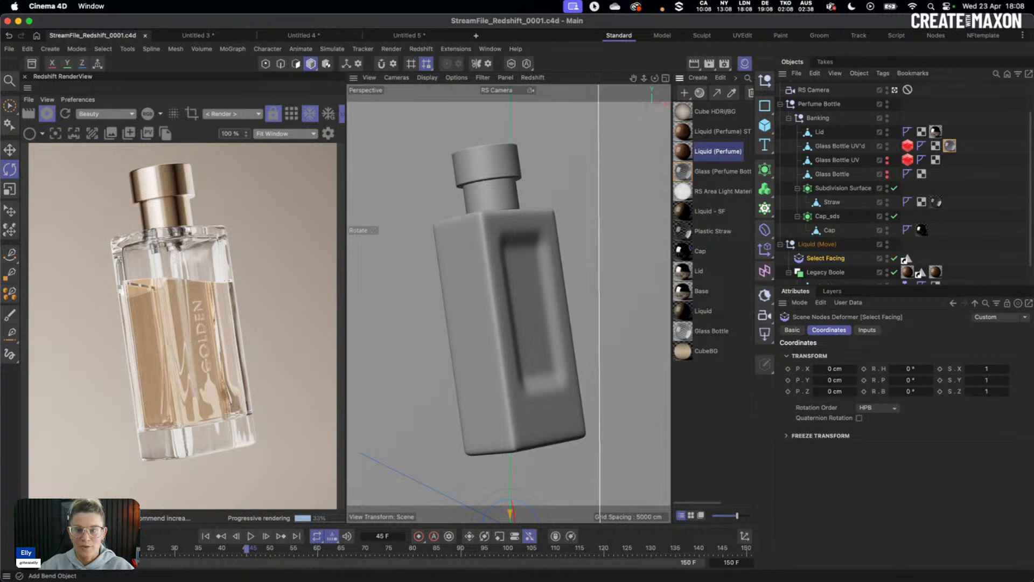
Step: Open the Redshift render settings at the Sampling options and stop the interactive render in the Redshift RenderView
left_click(725, 63)
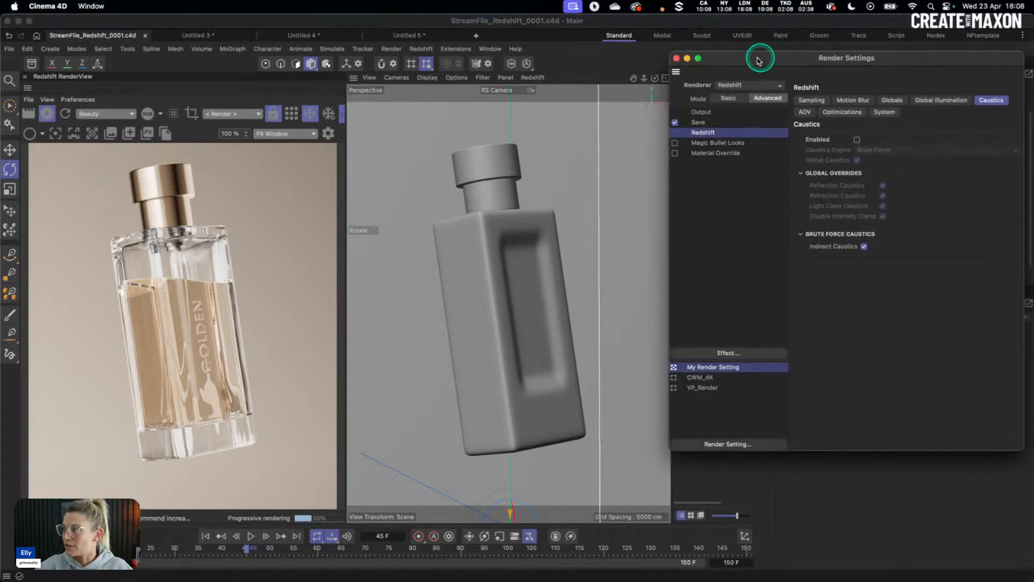
left_click_drag(769, 60, 607, 67)
left_click(739, 106)
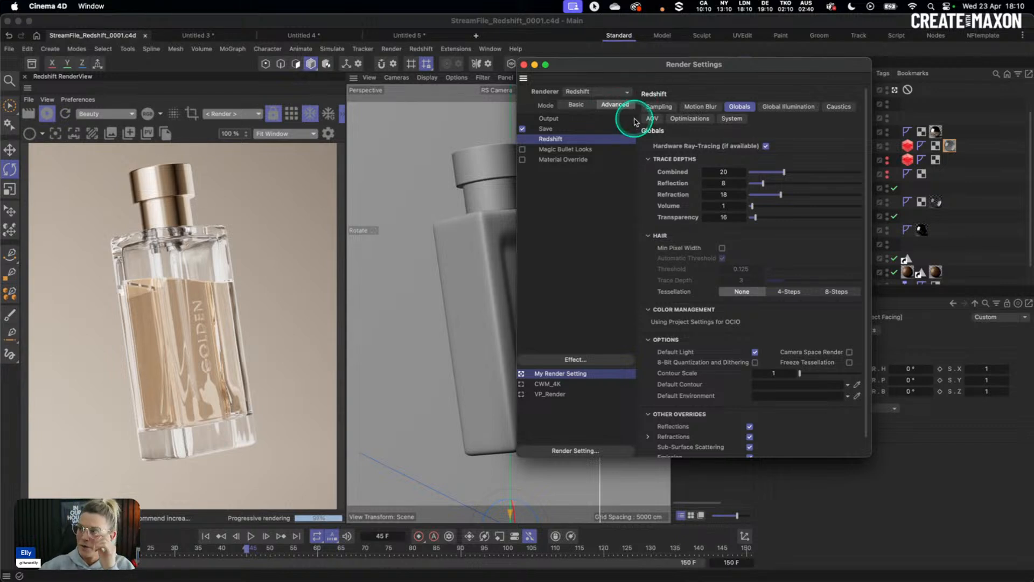
left_click(660, 105)
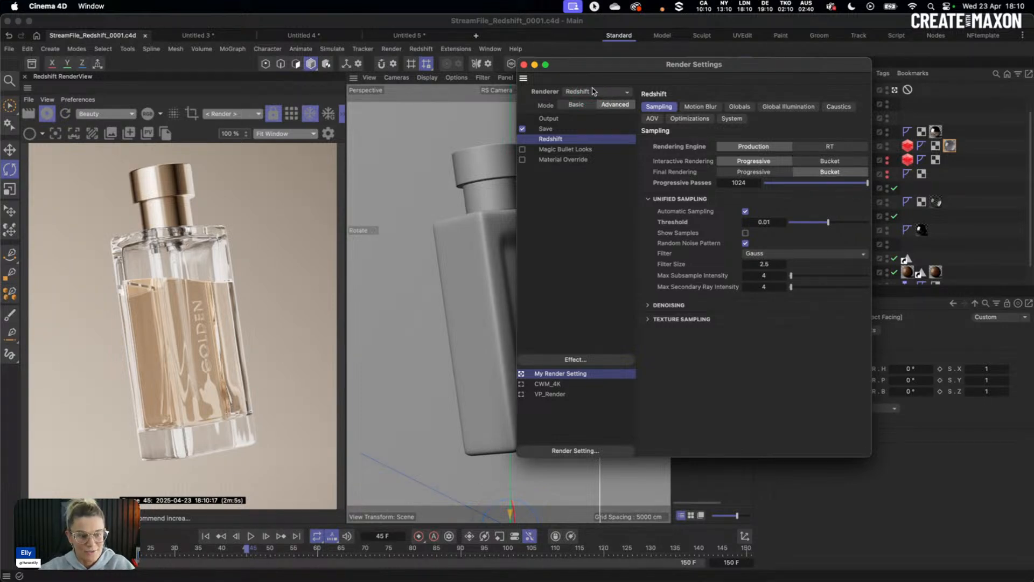
left_click_drag(619, 66, 526, 59)
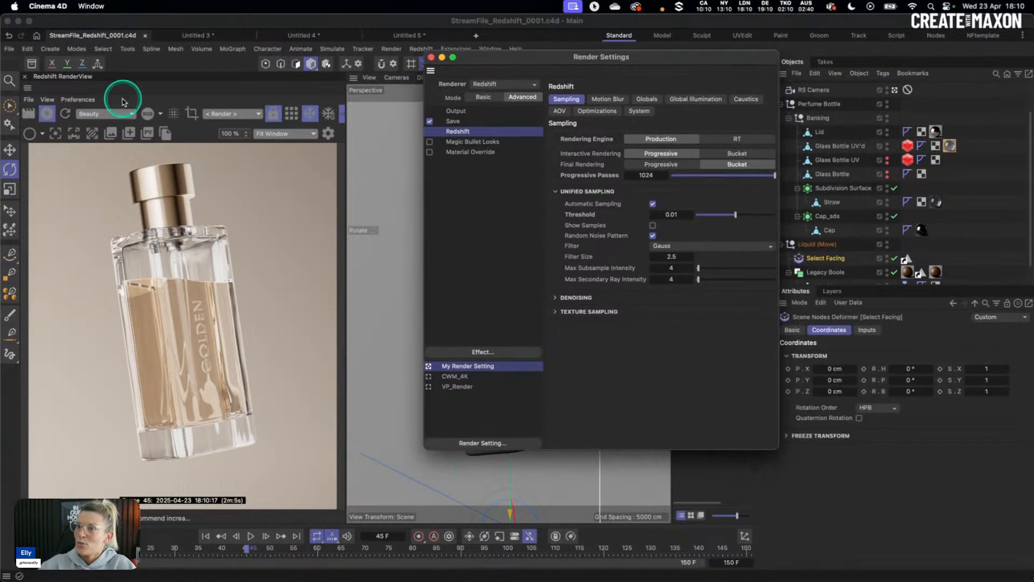
left_click(45, 116)
left_click_drag(603, 63, 550, 65)
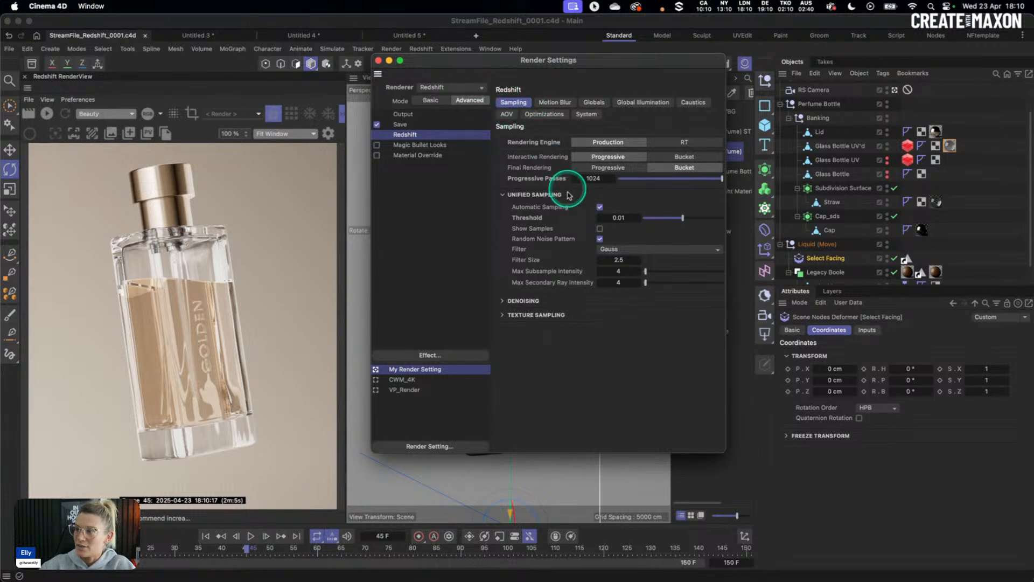
Step: Examine the sampling Threshold and the Bucket Quality presets in the Basic render settings
key("ctrl+alt+m")
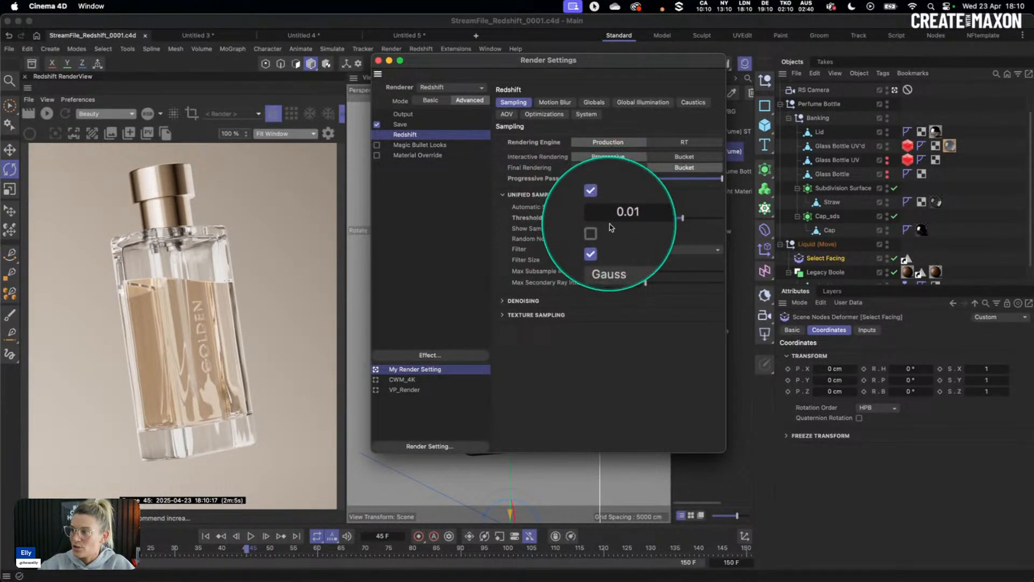
key("ctrl+alt+m")
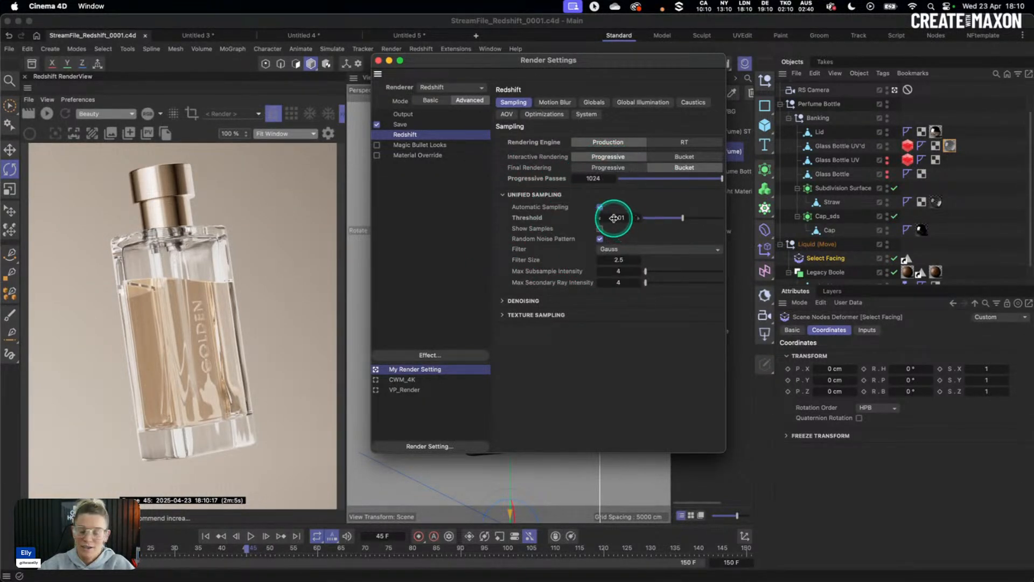
left_click(431, 100)
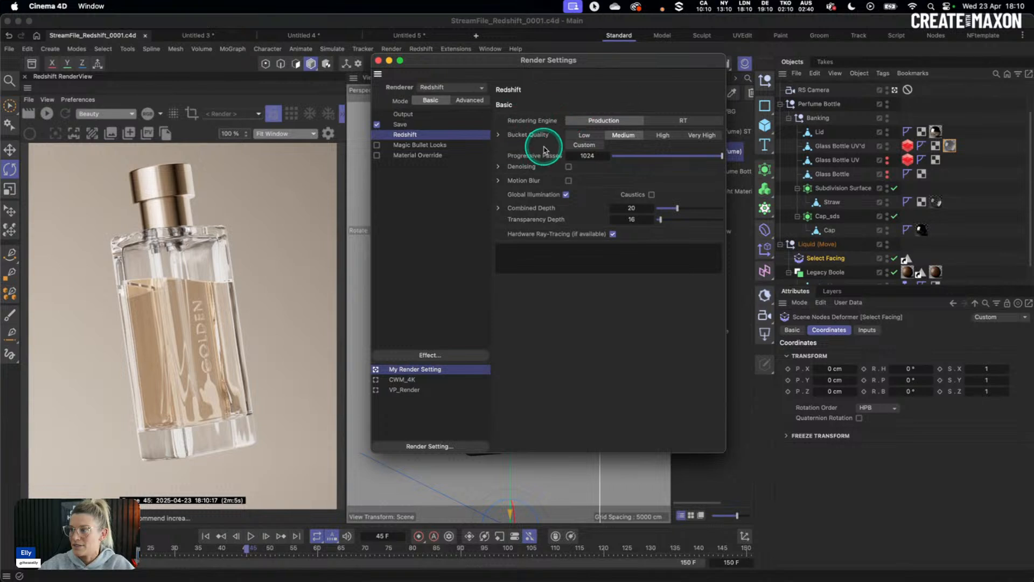
left_click(498, 134)
key("ctrl+alt+m")
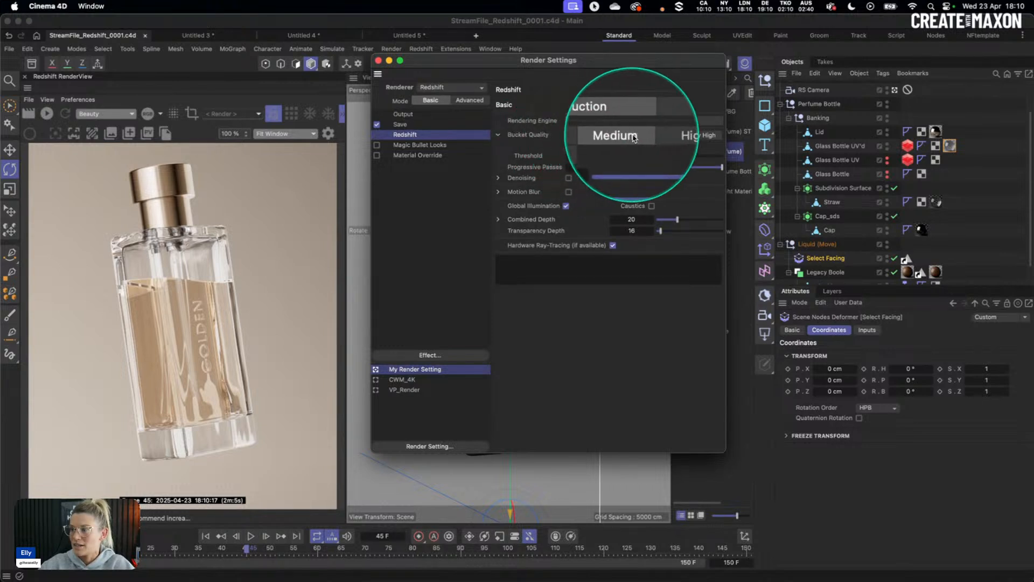
key("ctrl+alt+m")
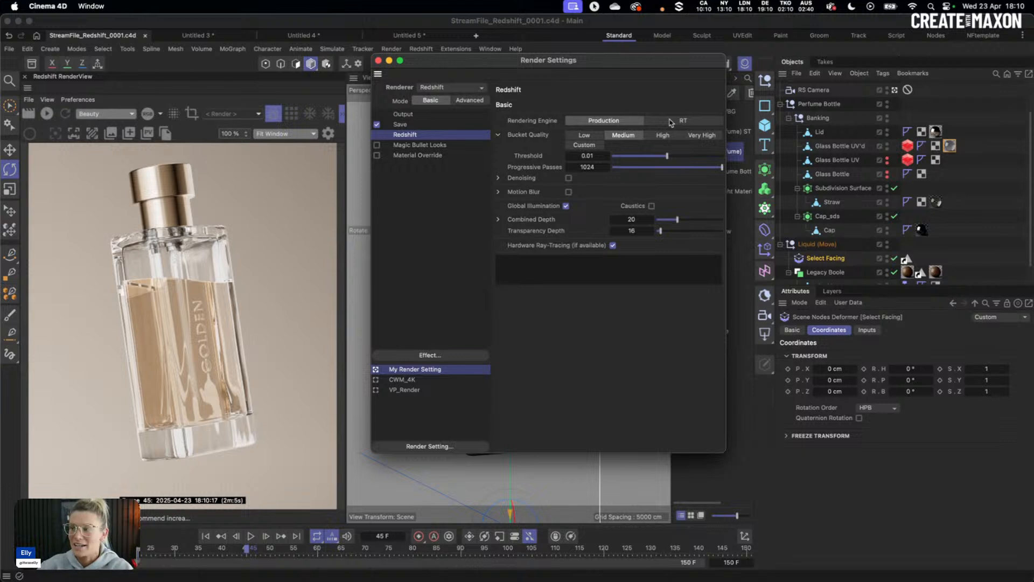
Step: Return the render settings to Advanced mode and disable Automatic Sampling
left_click(470, 100)
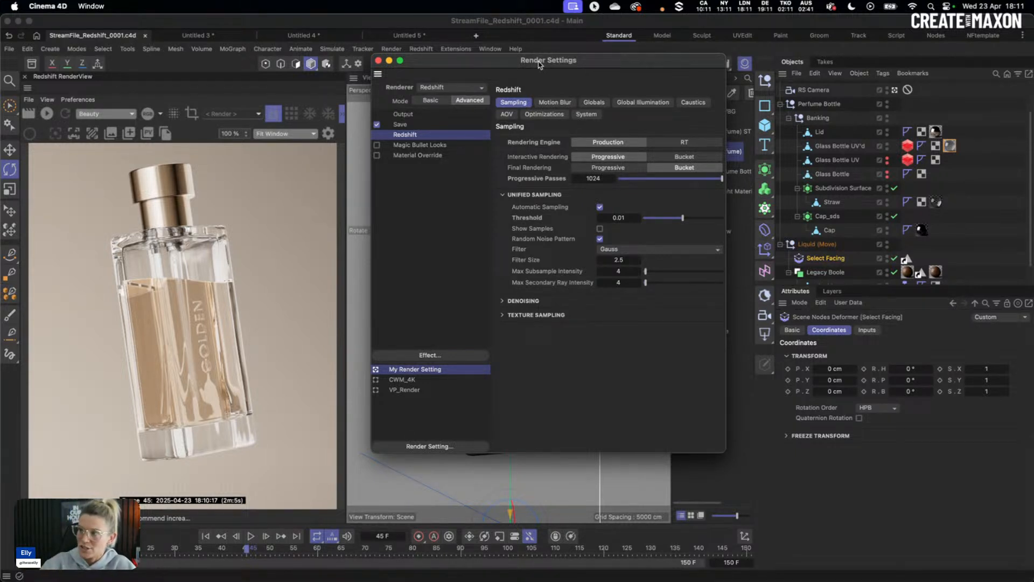
left_click(600, 208)
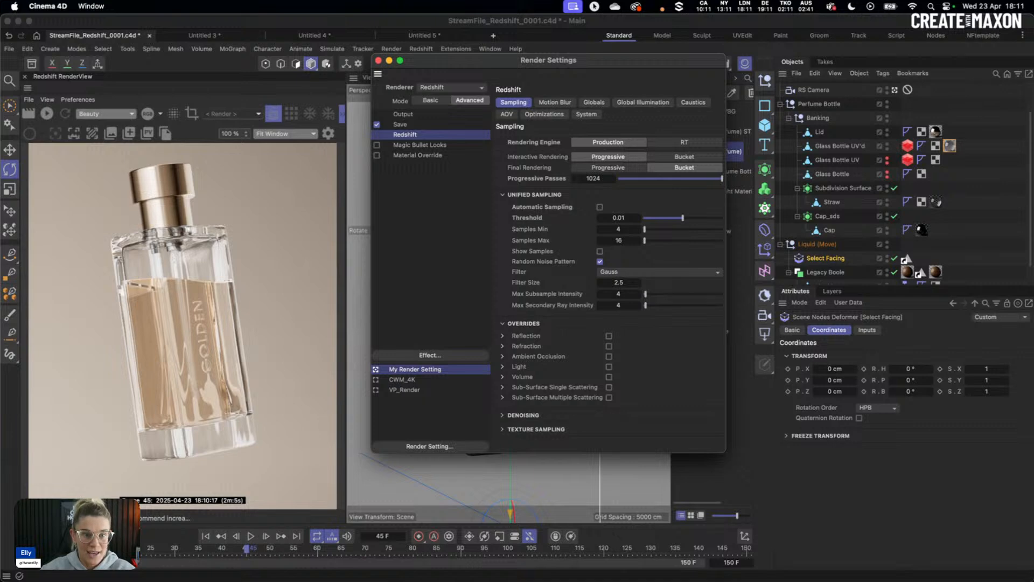
Step: Switch to Chrome to show the Faster Redshift Renders video on YouTube, and return to Cinema 4D's render settings
left_click_drag(141, 2, 346, 6)
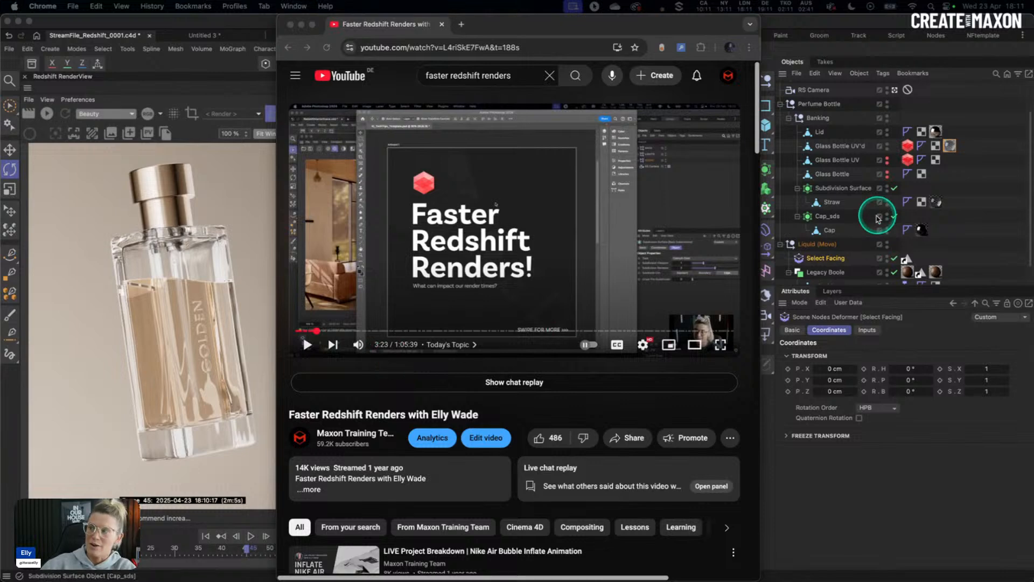
left_click(301, 24)
left_click_drag(541, 74, 448, 87)
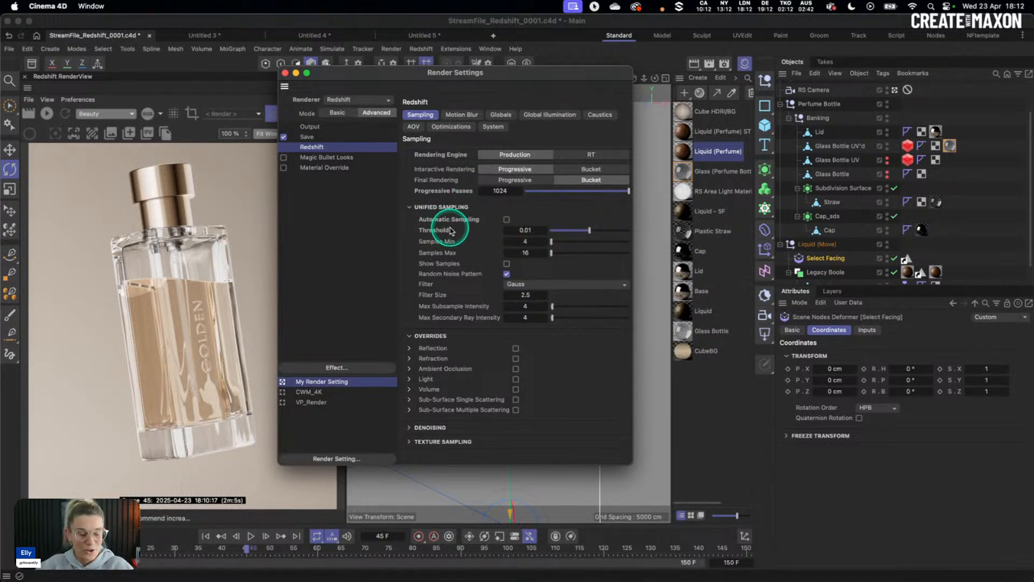
Step: Set the unified sampling Samples Min to 16 and Samples Max to 1024
left_click(524, 242)
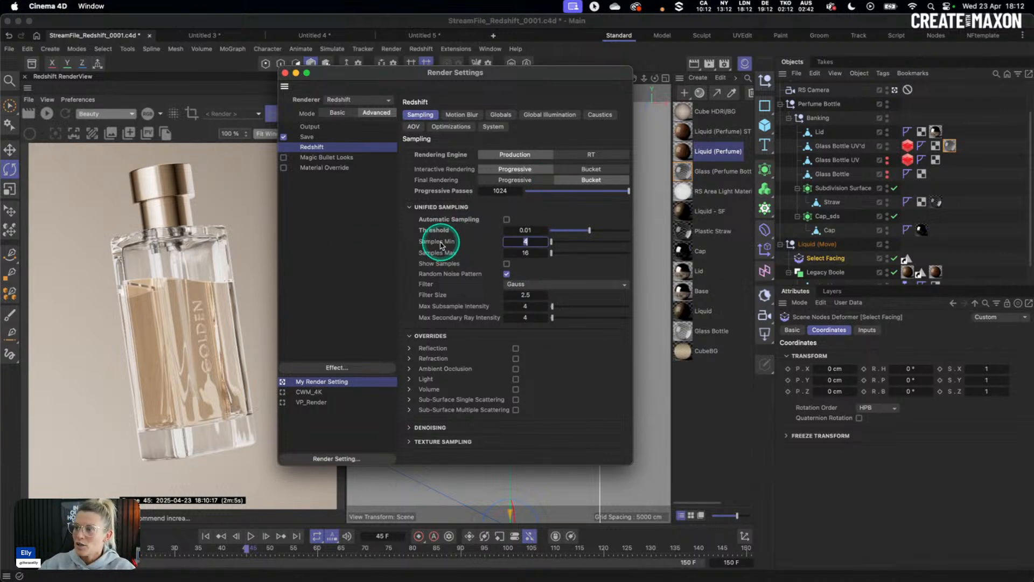
type("16")
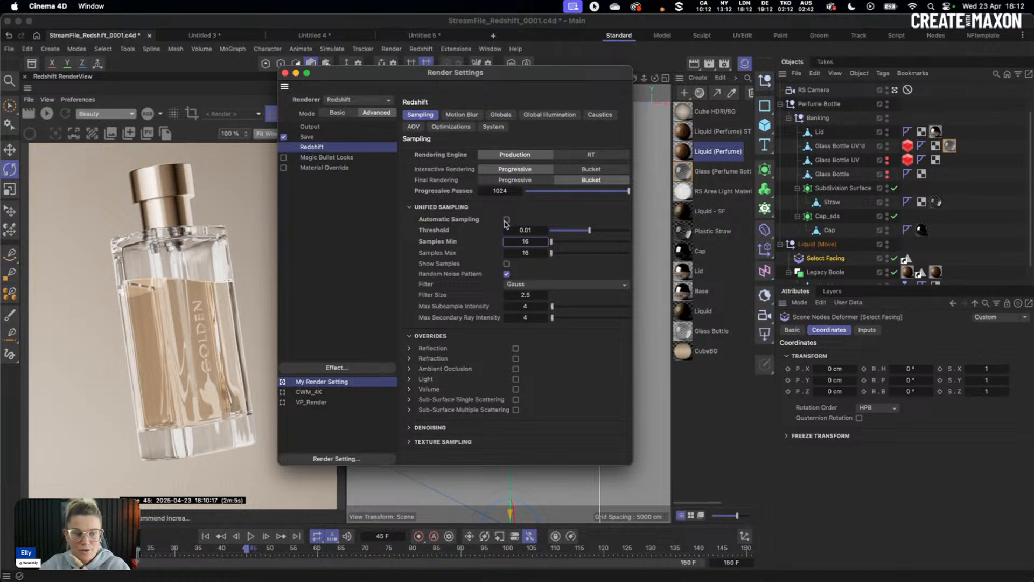
left_click(526, 252)
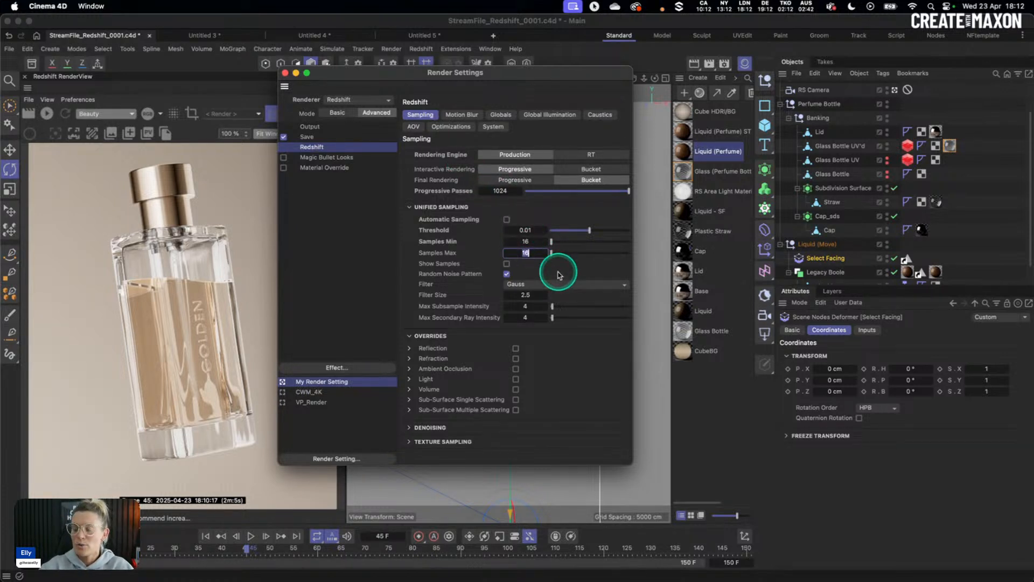
type("1024")
key("Return")
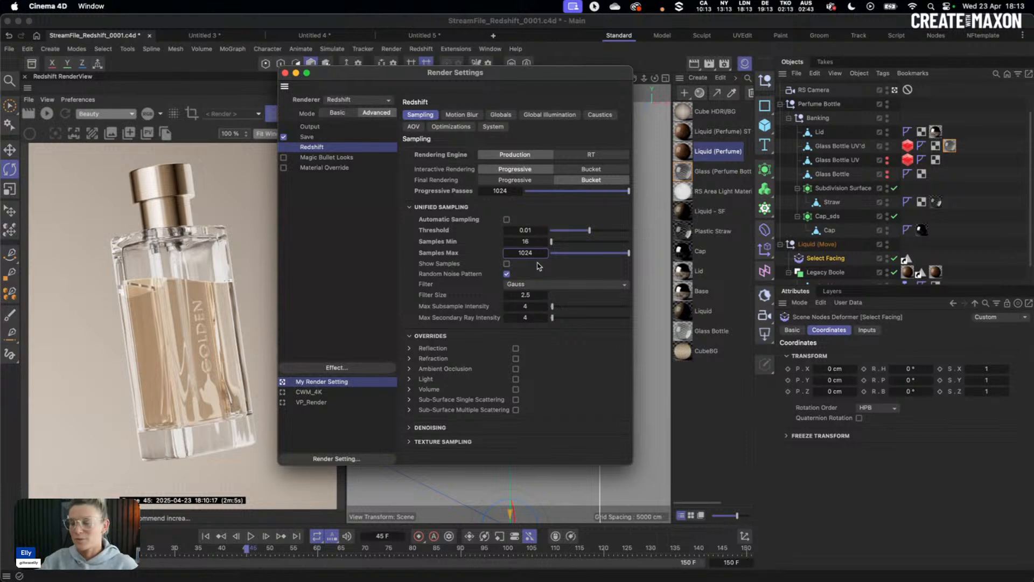
Step: Enable the Reflection and Refraction sampling overrides in Replace mode
left_click(555, 346)
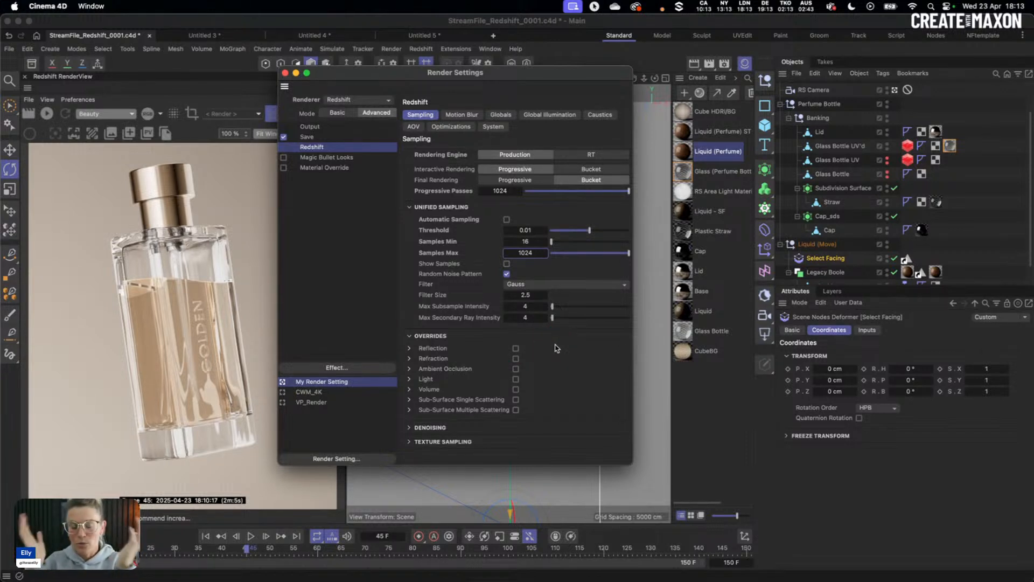
left_click(409, 348)
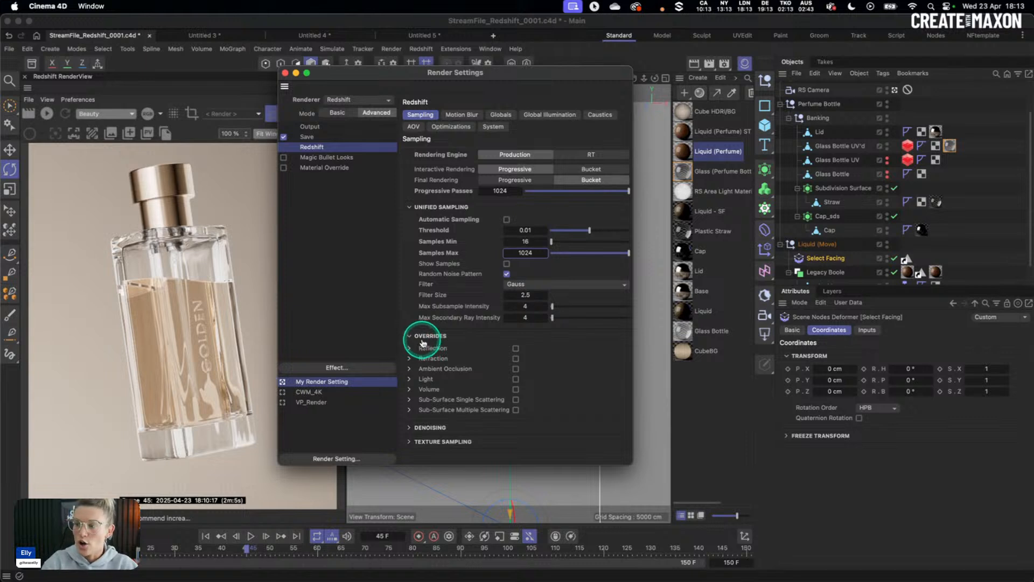
scroll(410, 352, "down", 2)
left_click(409, 375)
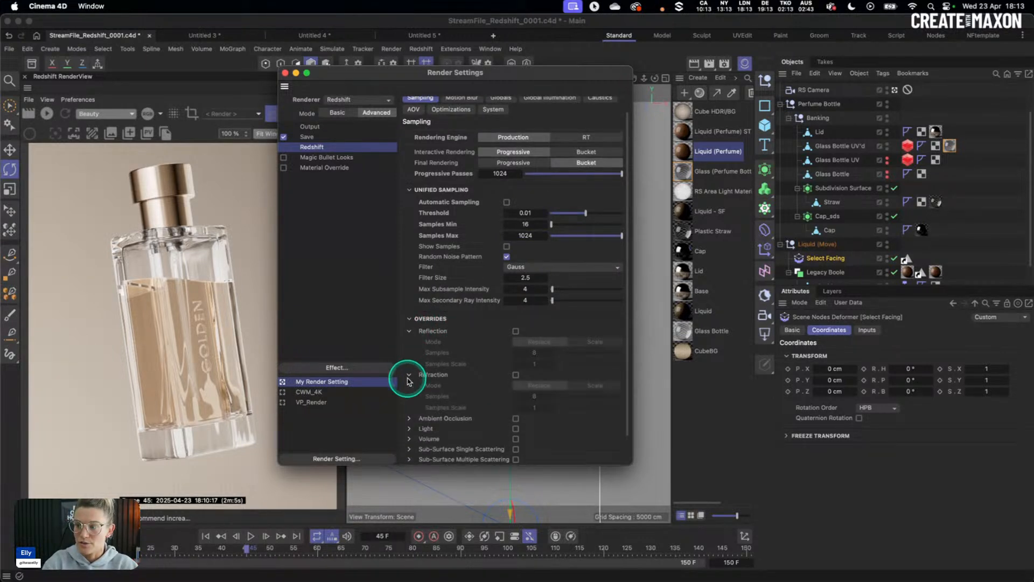
scroll(443, 373, "down", 3)
left_click(516, 297)
left_click(516, 341)
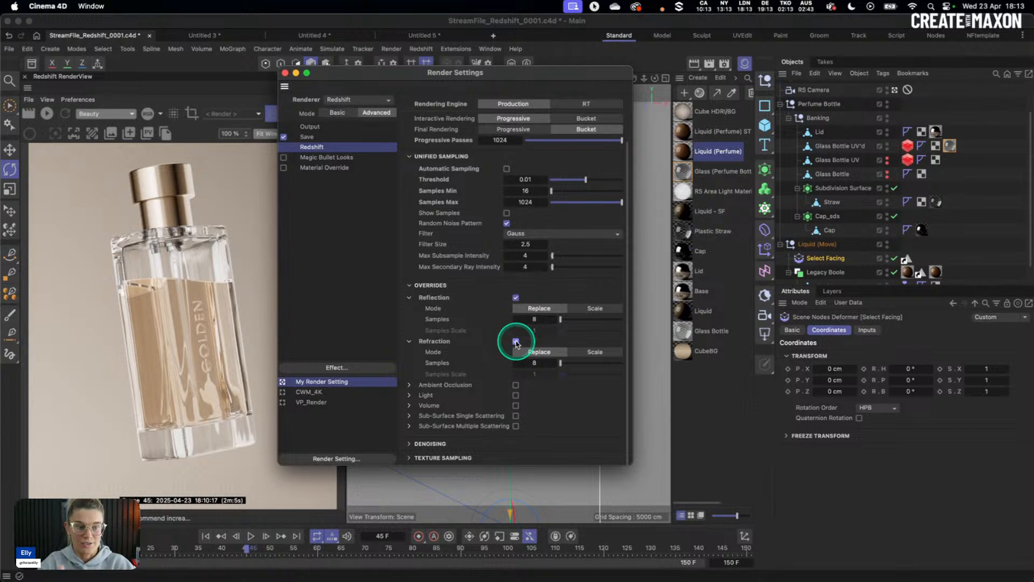
Step: Set the samples of both the Reflection and Refraction overrides to 2048
left_click(538, 319)
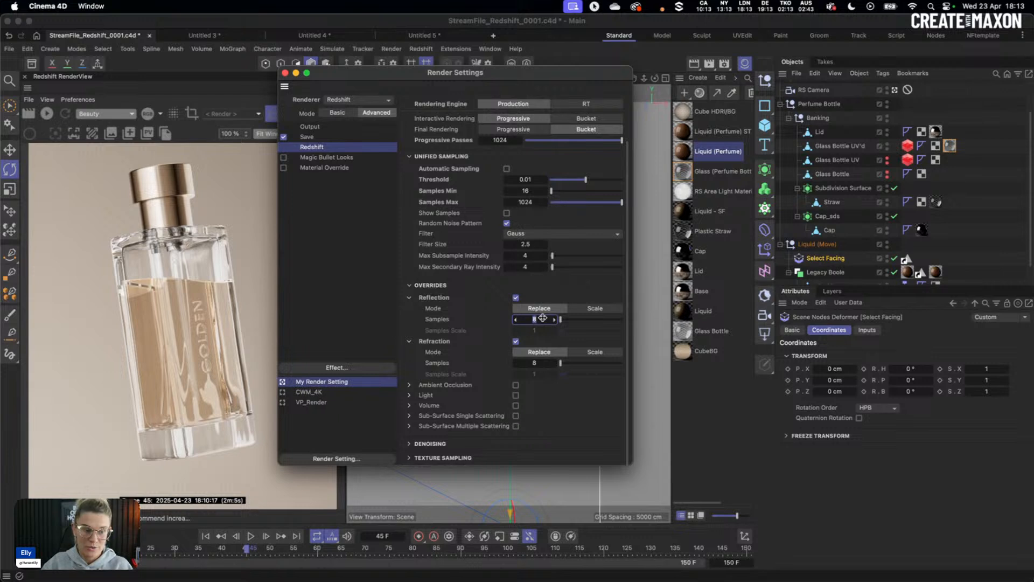
type("2048")
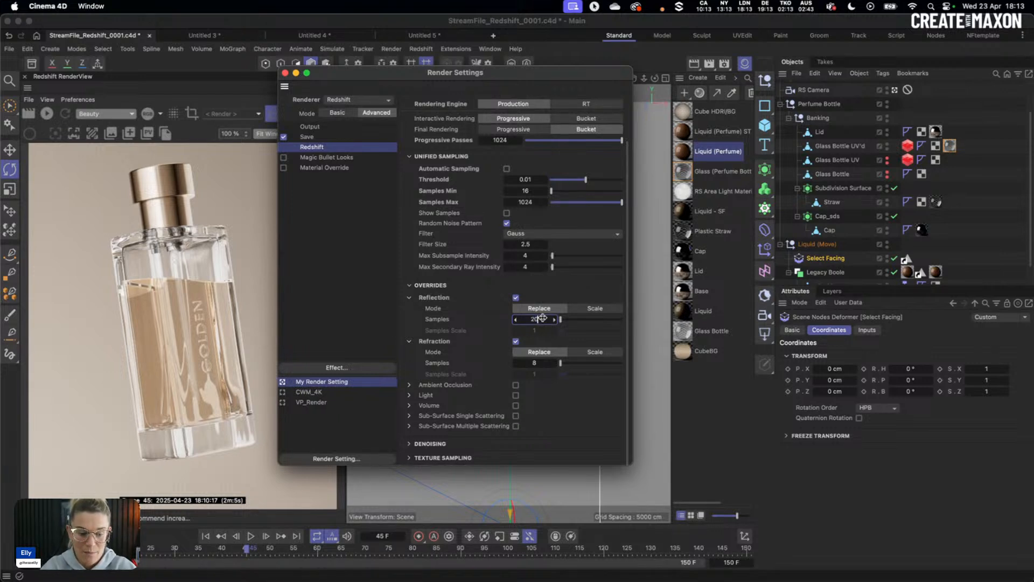
left_click(541, 363)
type("2048")
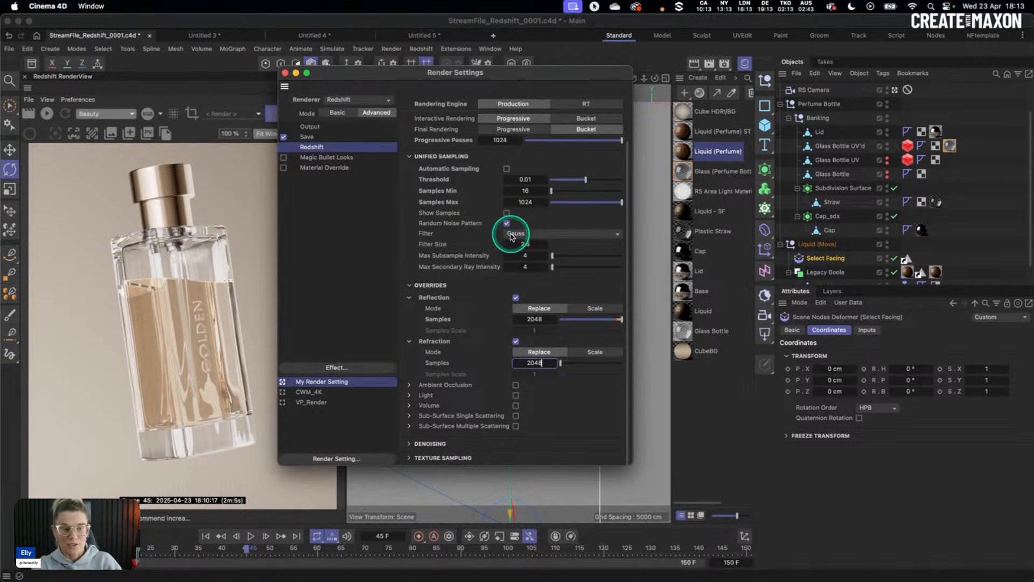
scroll(471, 218, "up", 3)
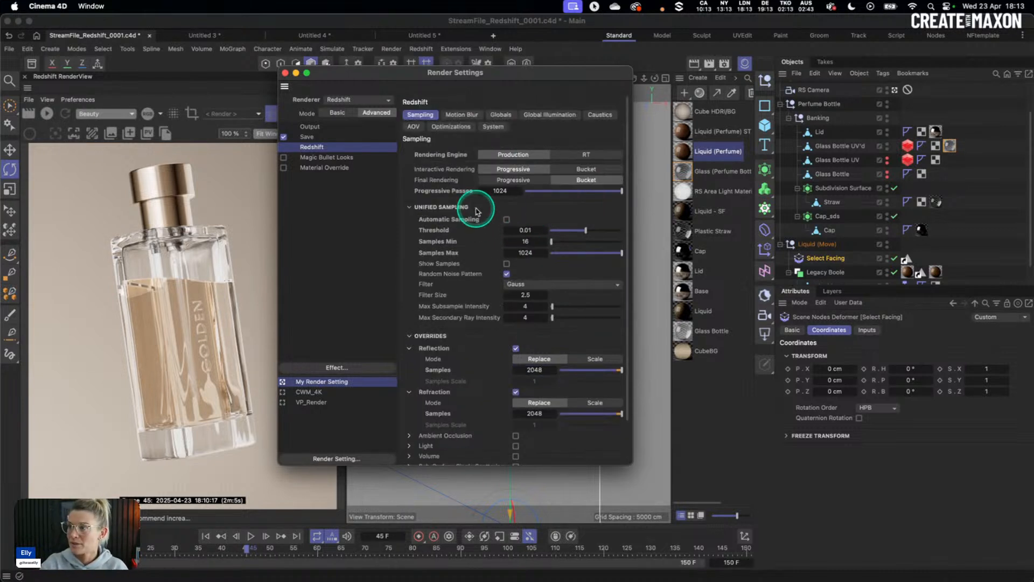
Step: Review the Globals trace depths and set the Global Illumination Trace Depth to 5
left_click(462, 116)
left_click(501, 114)
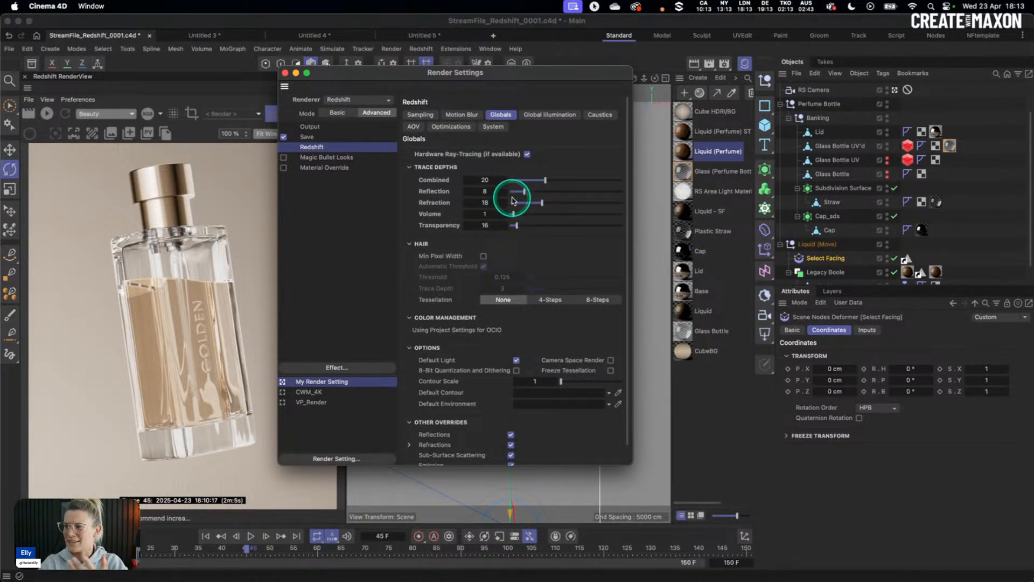
left_click(547, 114)
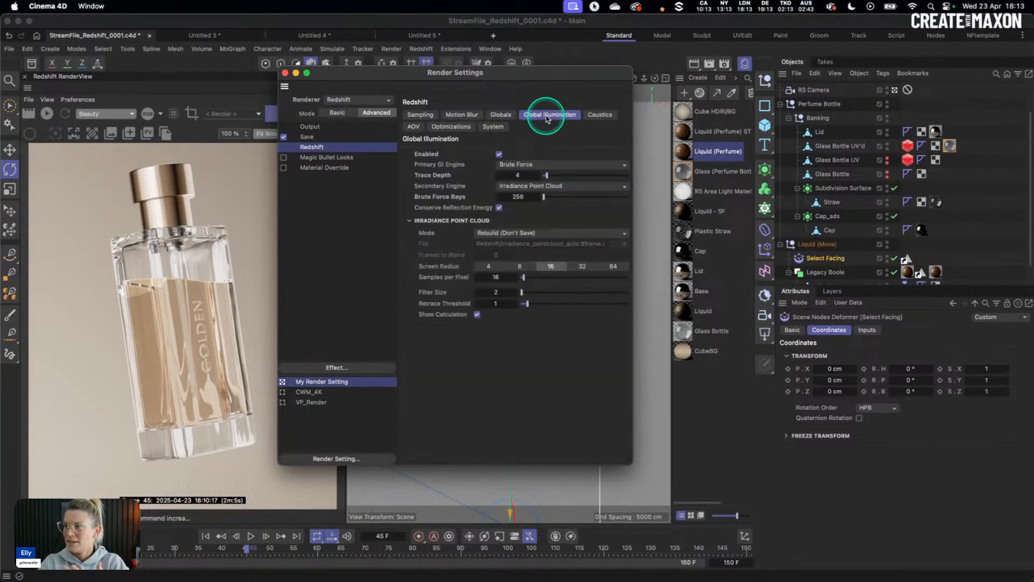
left_click(537, 176)
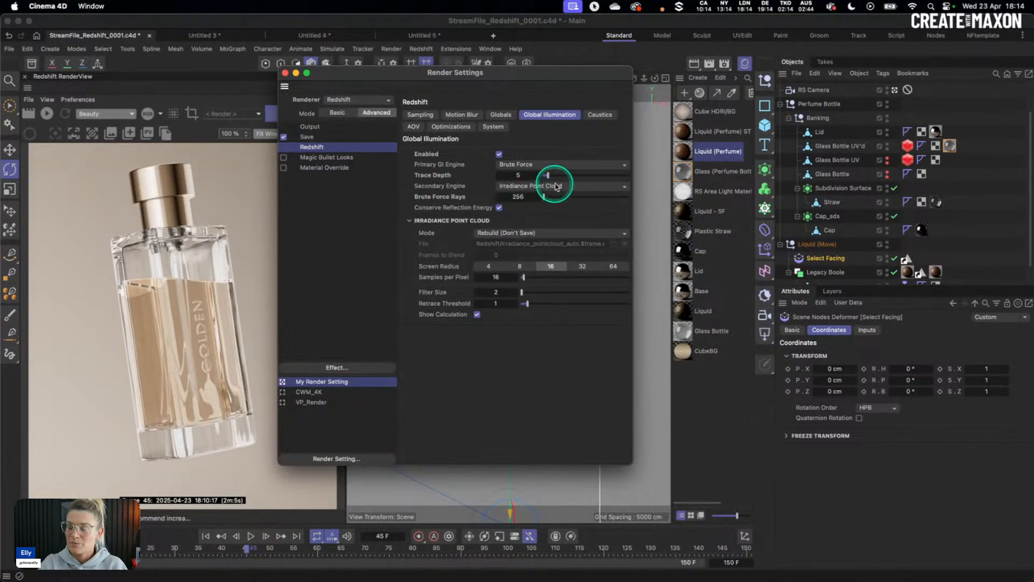
Step: Set the global illumination Brute Force Rays to 2048
double_click(519, 196)
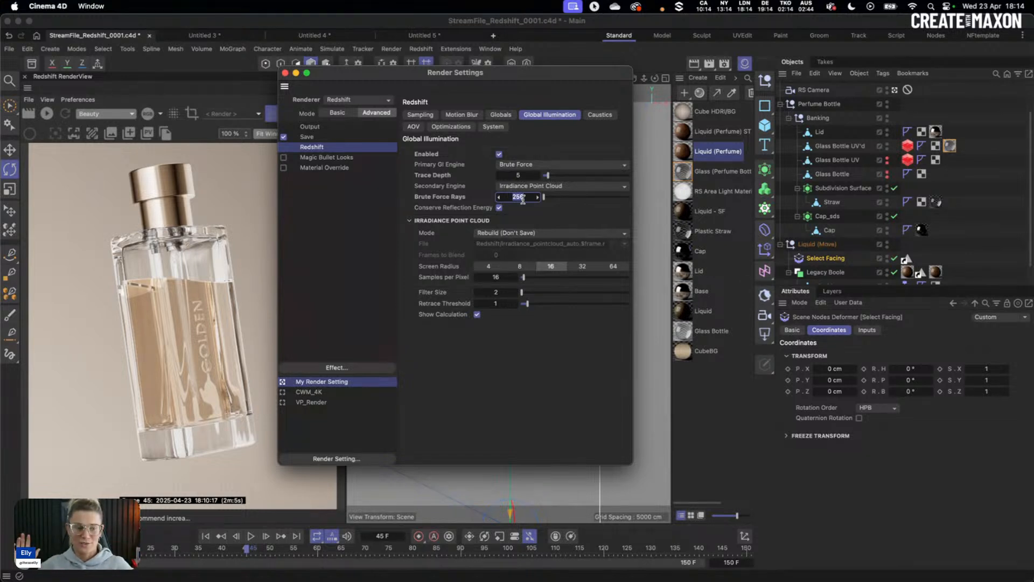
type("2048")
key("Return")
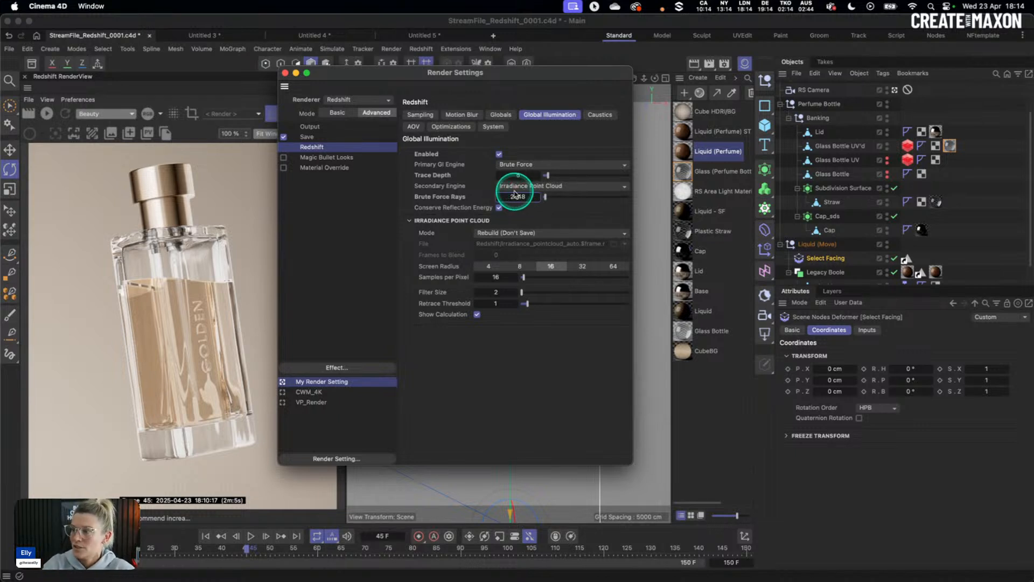
Step: Try Brute Force as the secondary GI engine, then restore Irradiance Point Cloud
left_click(546, 185)
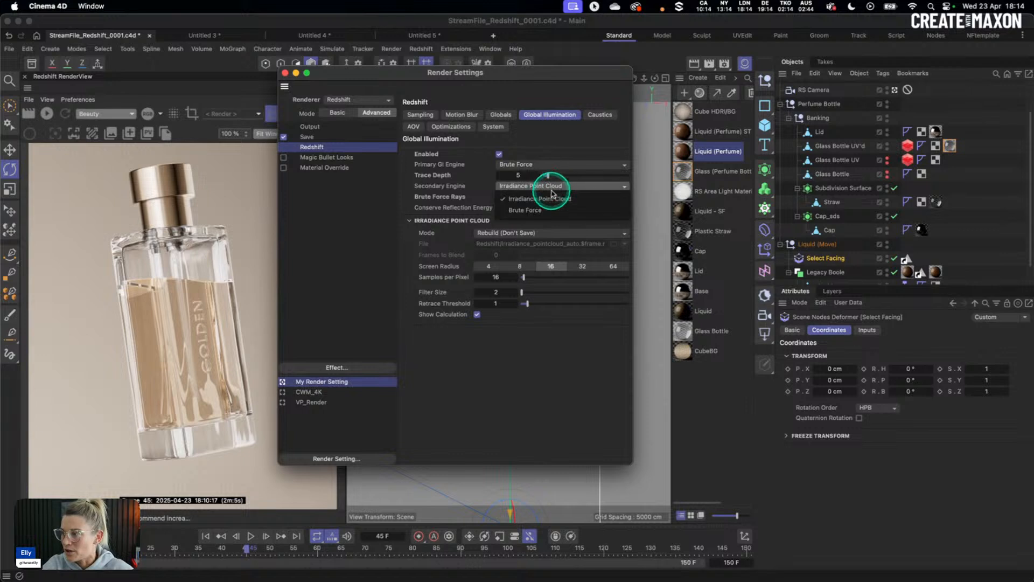
left_click(541, 213)
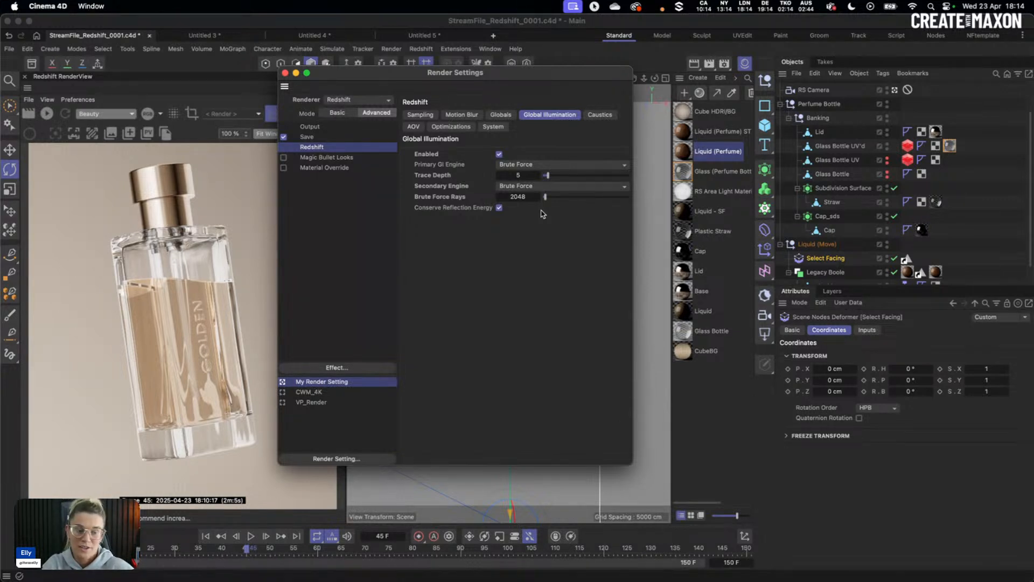
left_click(539, 185)
left_click(538, 195)
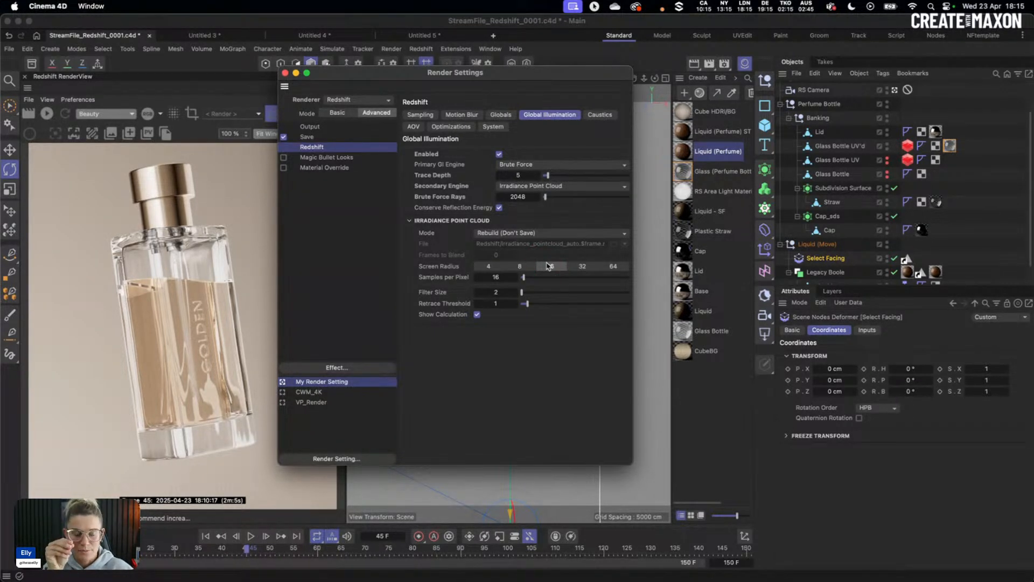
Step: Set the Irradiance Point Cloud Retrace Threshold to 3
double_click(503, 303)
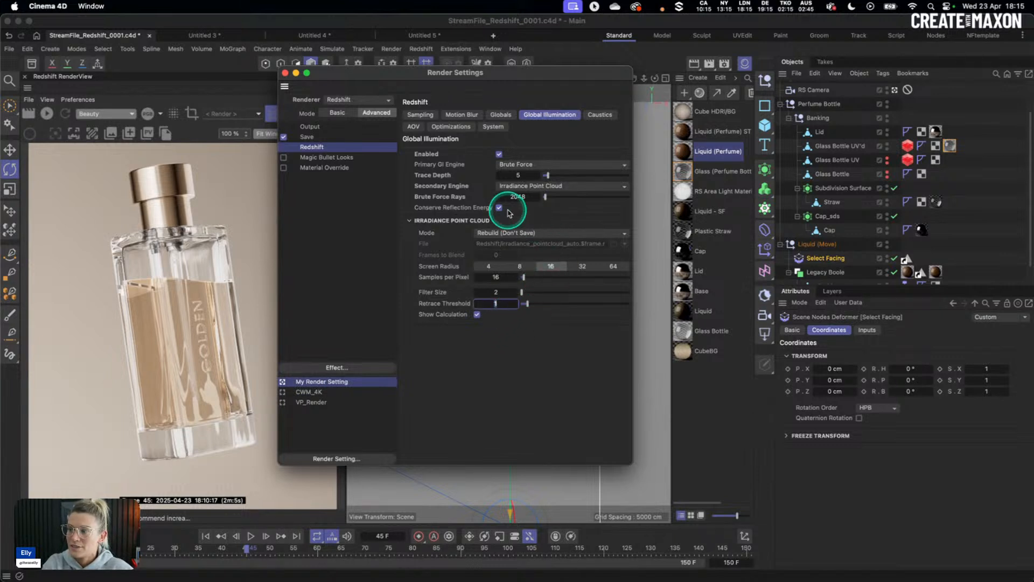
type("3")
left_click(515, 334)
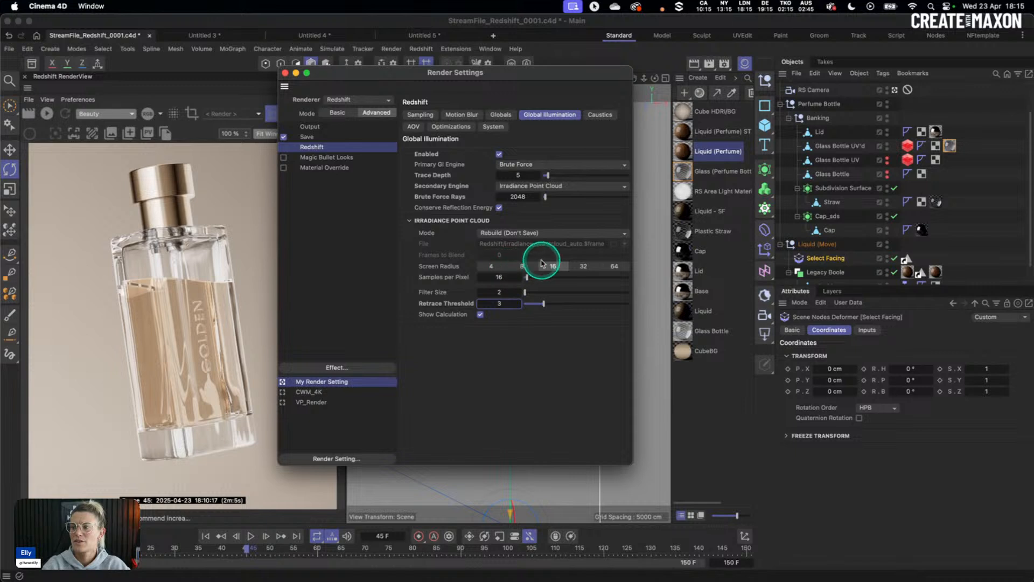
Step: Set the bucket rendering size to 512 and recheck the Redshift sampling settings
left_click(488, 126)
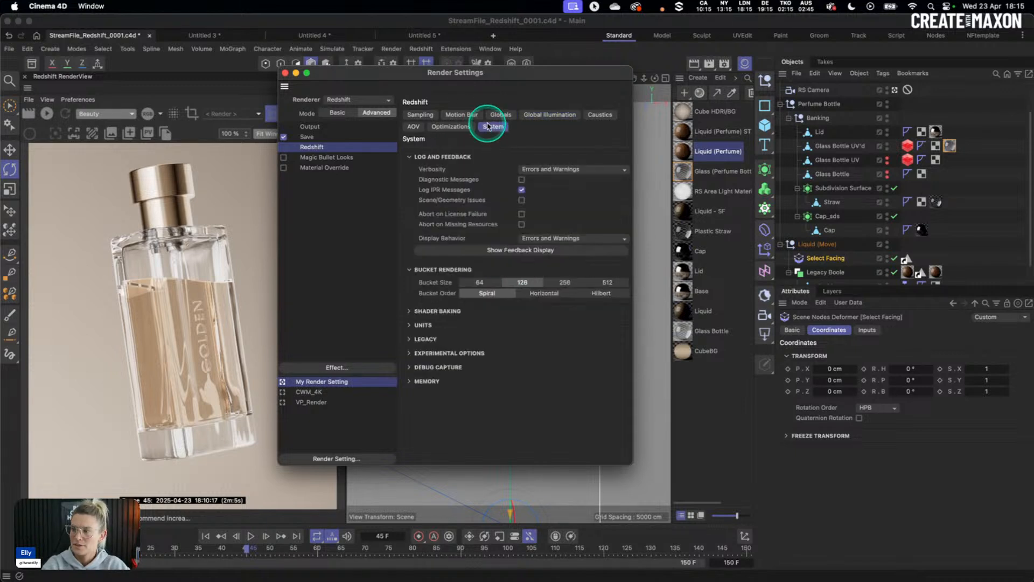
left_click(607, 283)
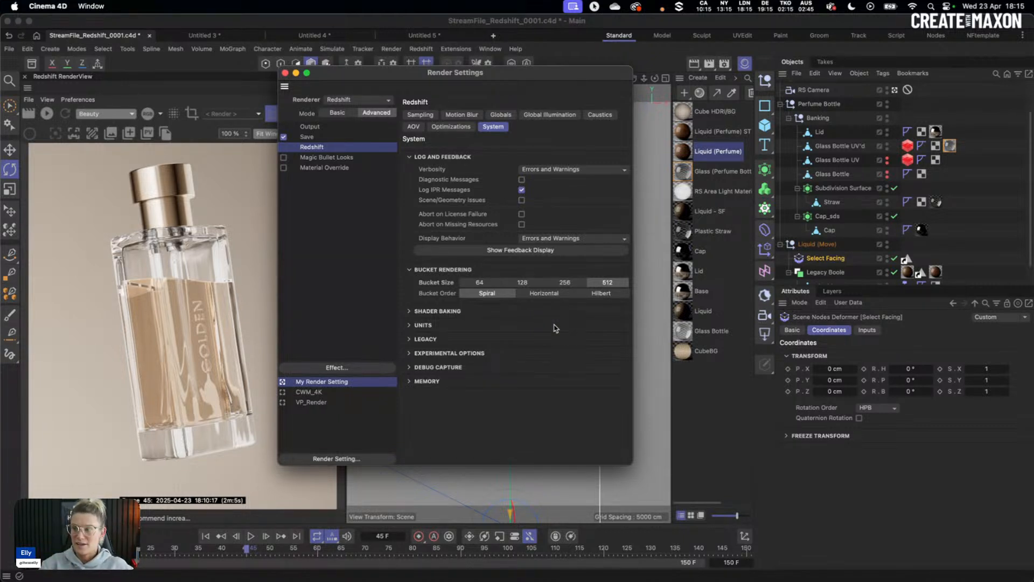
left_click(433, 118)
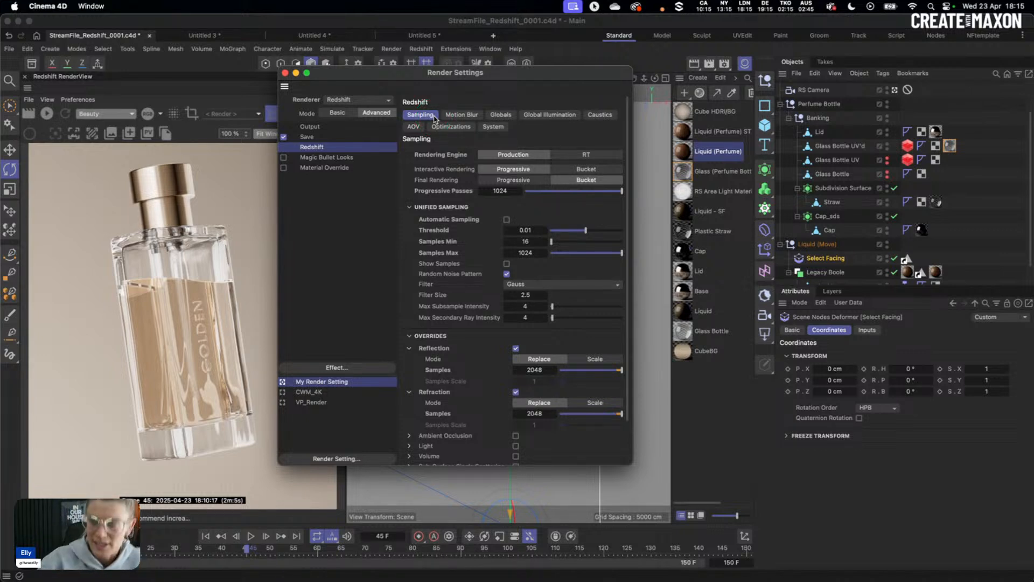
Step: Switch to Photoshop and compare the automatic and manual sampling renders side by side in Auto vs Manual Sampling.psd
mouse_move(193, 579)
left_click(663, 560)
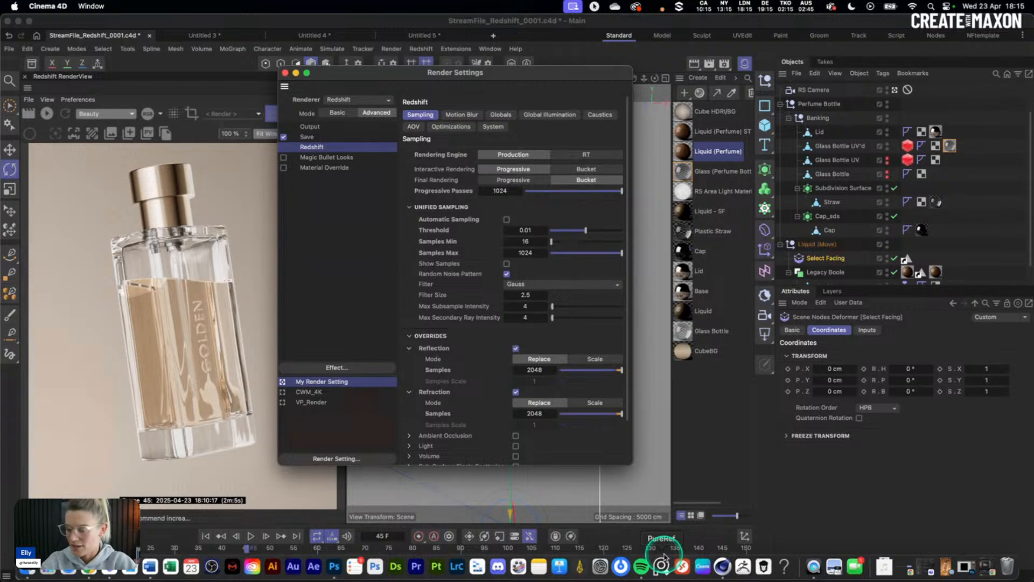
left_click(969, 570)
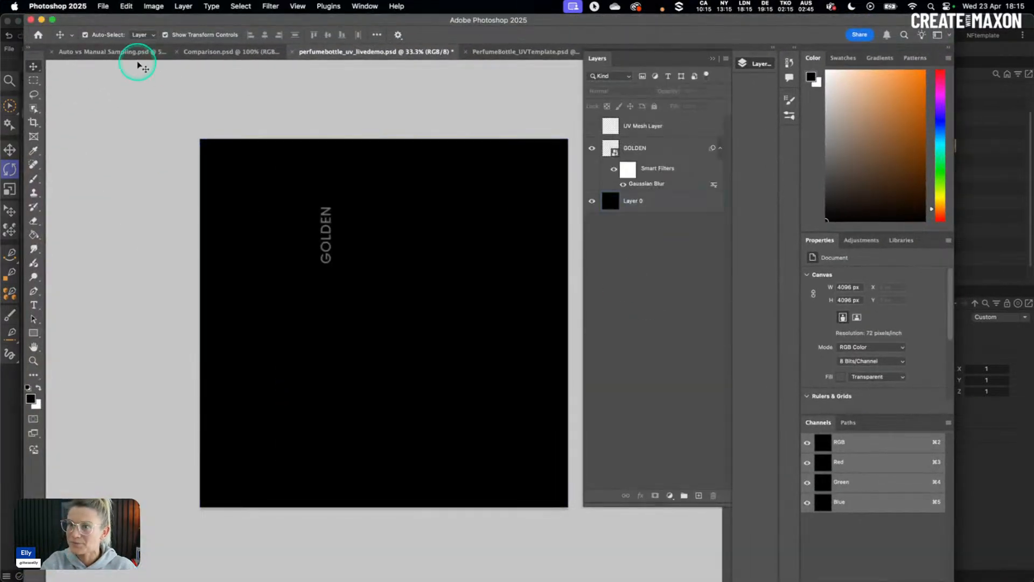
left_click(127, 56)
left_click(712, 58)
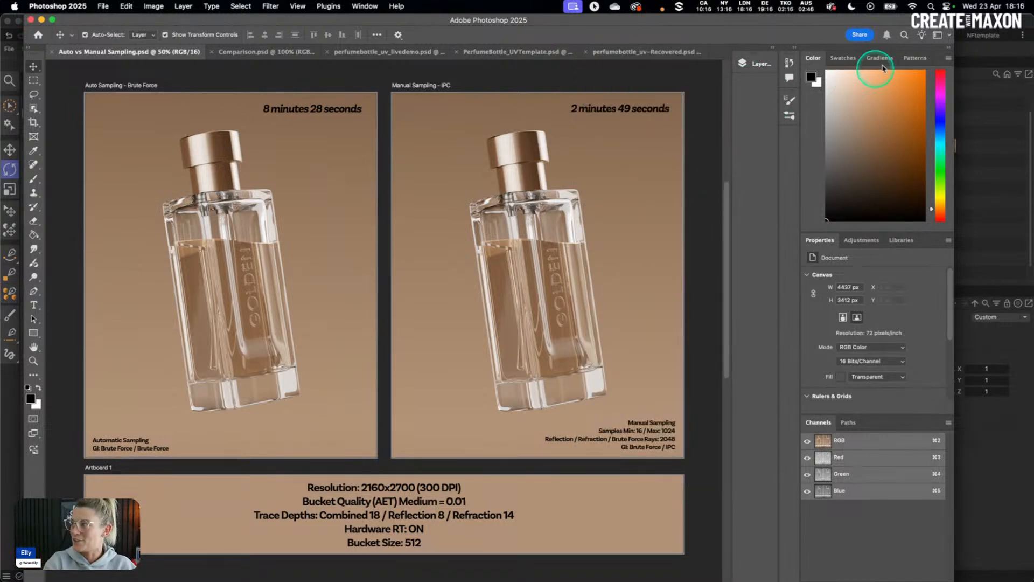
left_click(946, 47)
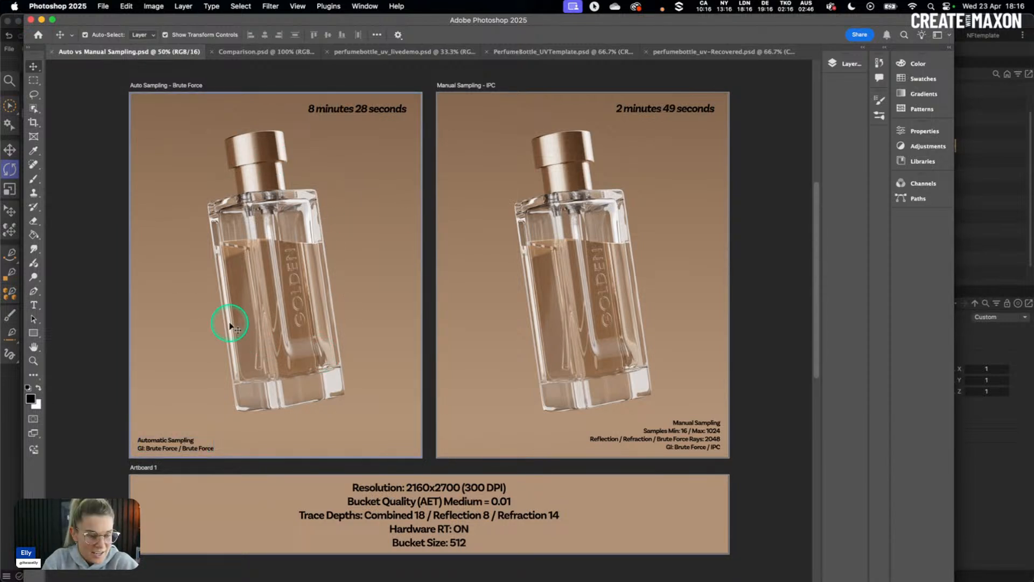
key("super+equal")
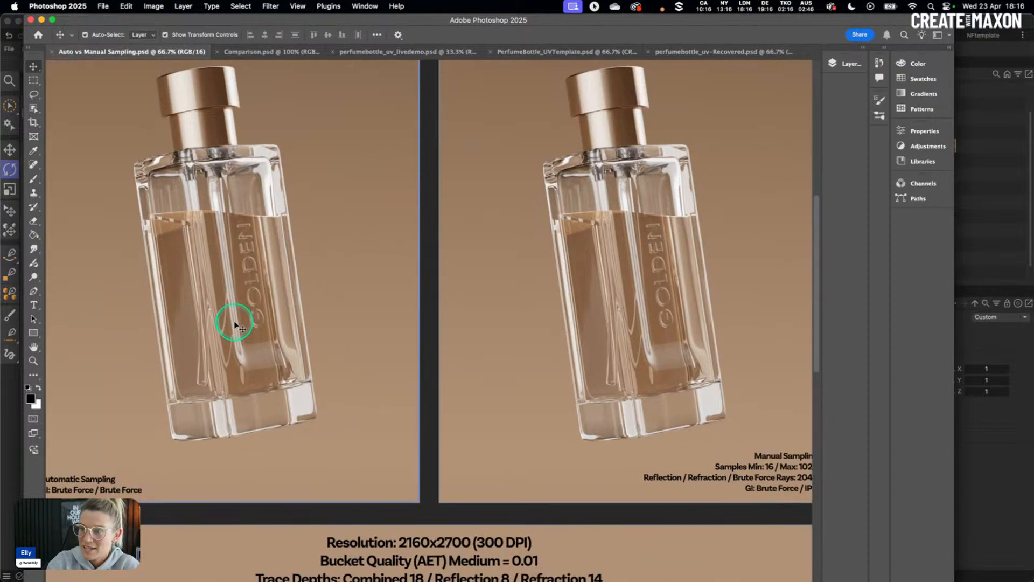
key("super+minus")
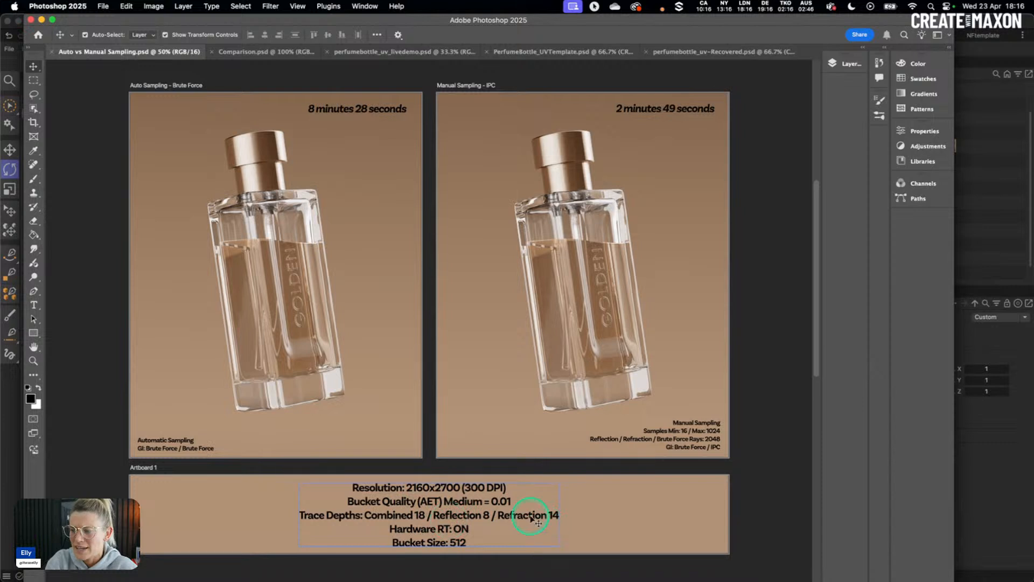
Step: Append "/ GI 5" to the Trace Depths line of the settings text below the two renders
double_click(557, 518)
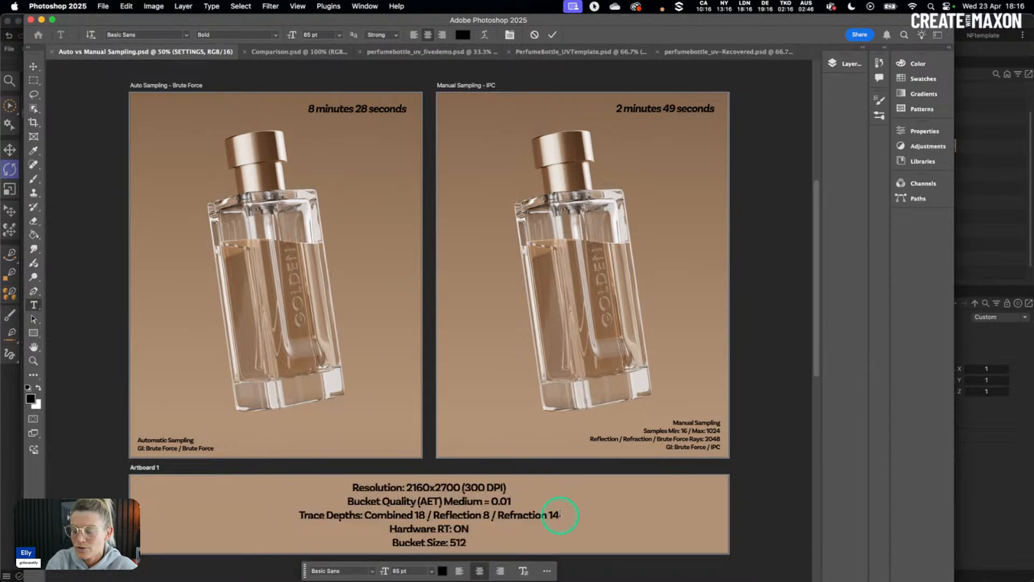
type("/ GI 5")
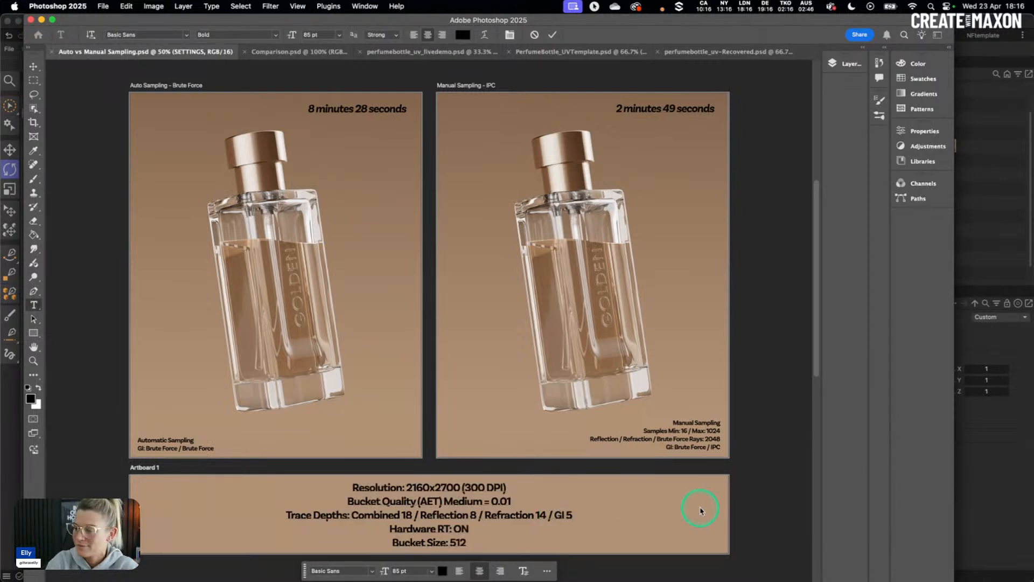
left_click(771, 495)
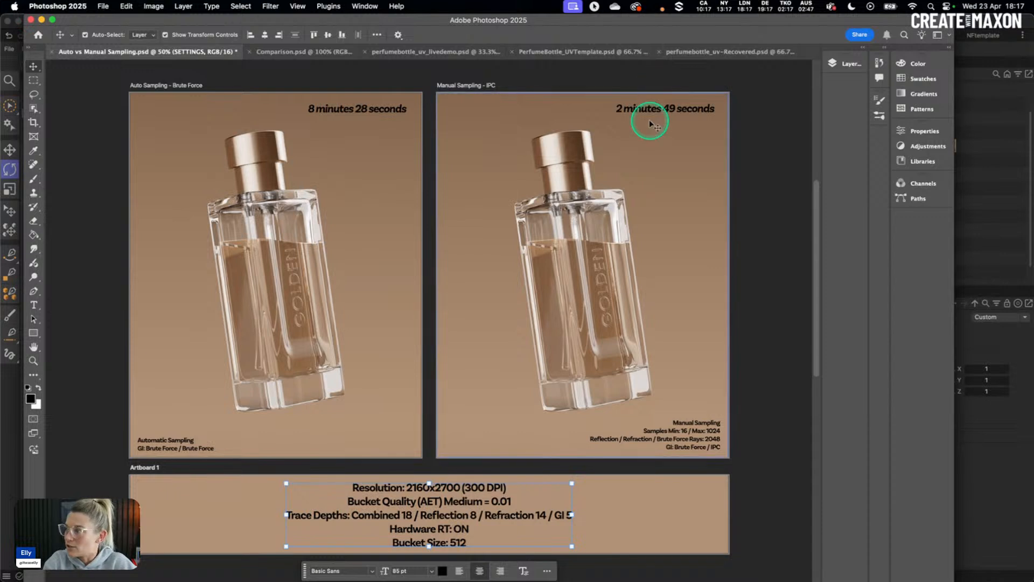
Step: In Comparison.psd, toggle the manual sampling, rectangle and automatic sampling layers' visibility to compare the two renders
left_click(299, 52)
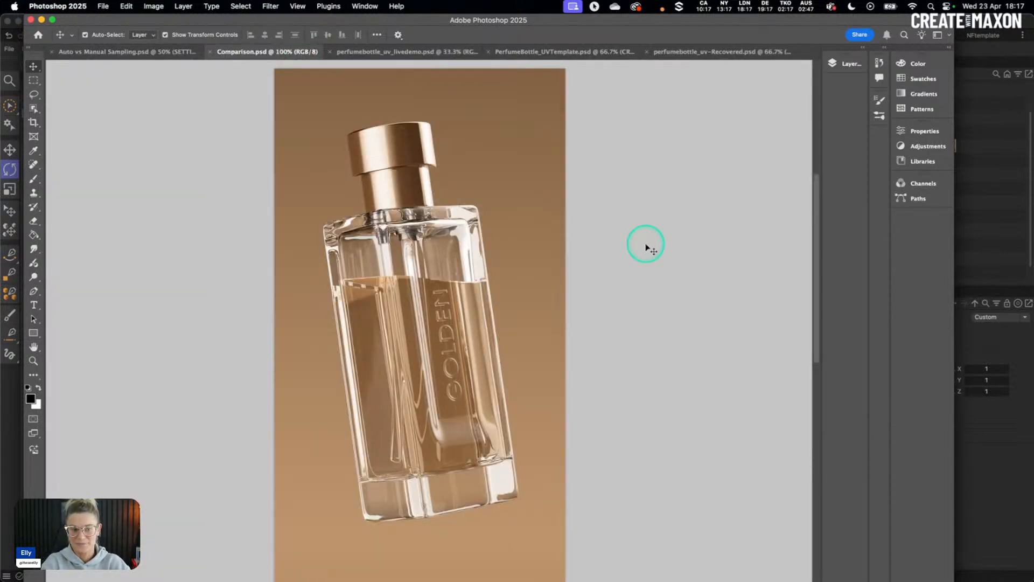
left_click(830, 65)
left_click(682, 228)
left_click(682, 228)
left_click(682, 230)
left_click(682, 229)
left_click(682, 229)
left_click(682, 206)
left_click(680, 186)
left_click(681, 186)
left_click(681, 186)
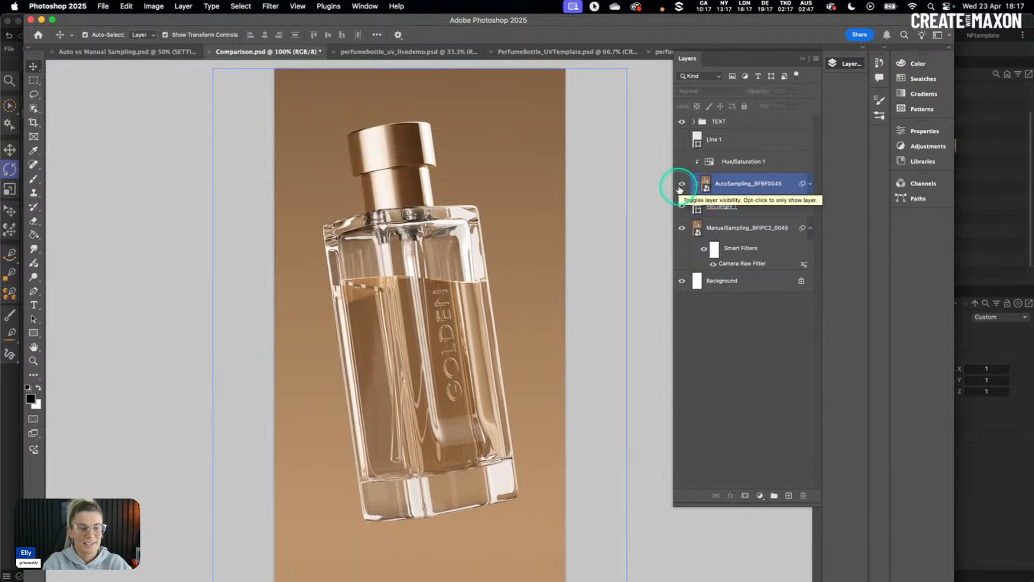
left_click(458, 141)
left_click(361, 125)
left_click(170, 88)
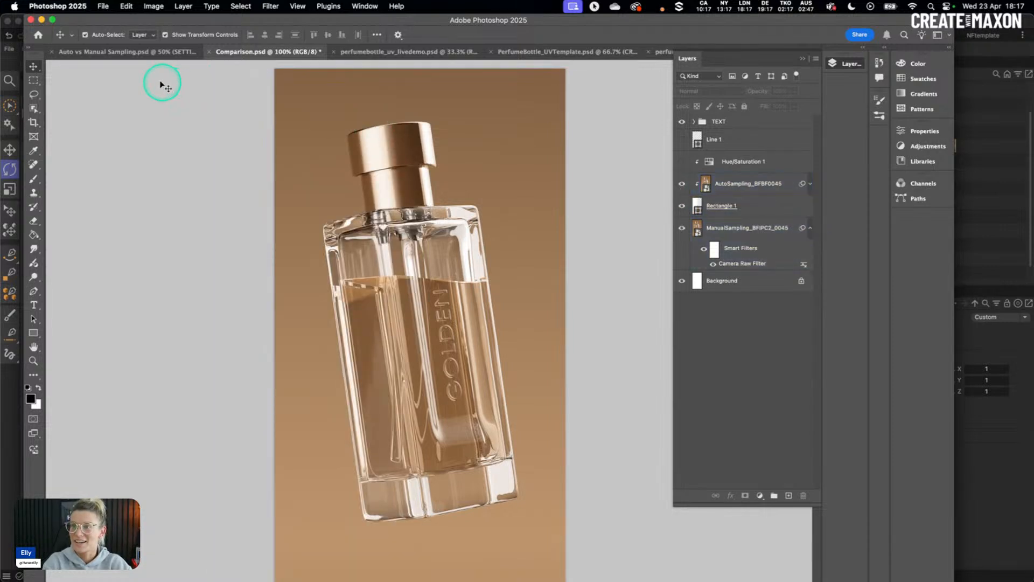
Step: Return to Auto vs Manual Sampling.psd, deselect the settings text and review both renders unobstructed
left_click(138, 51)
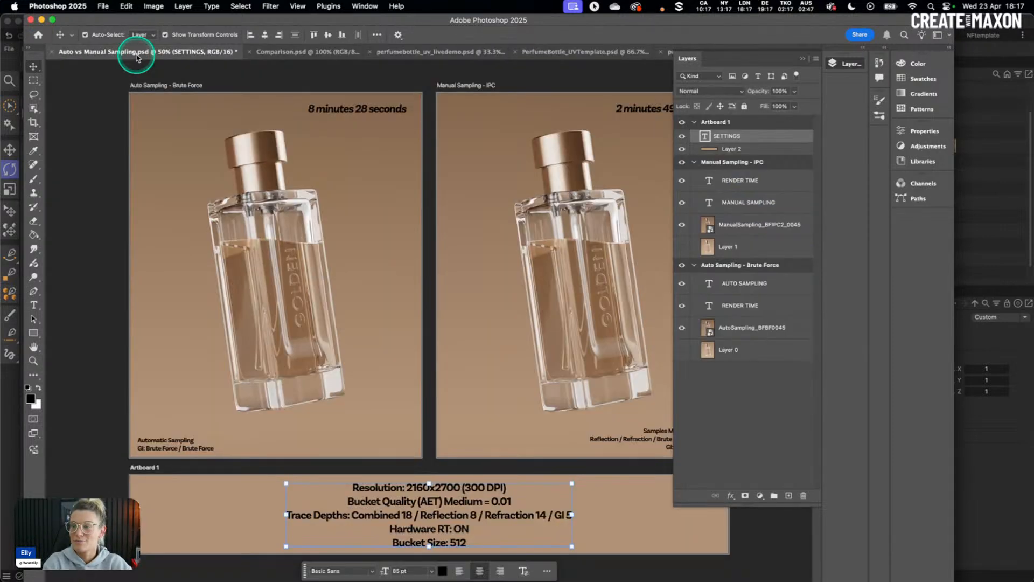
left_click(114, 276)
left_click(802, 58)
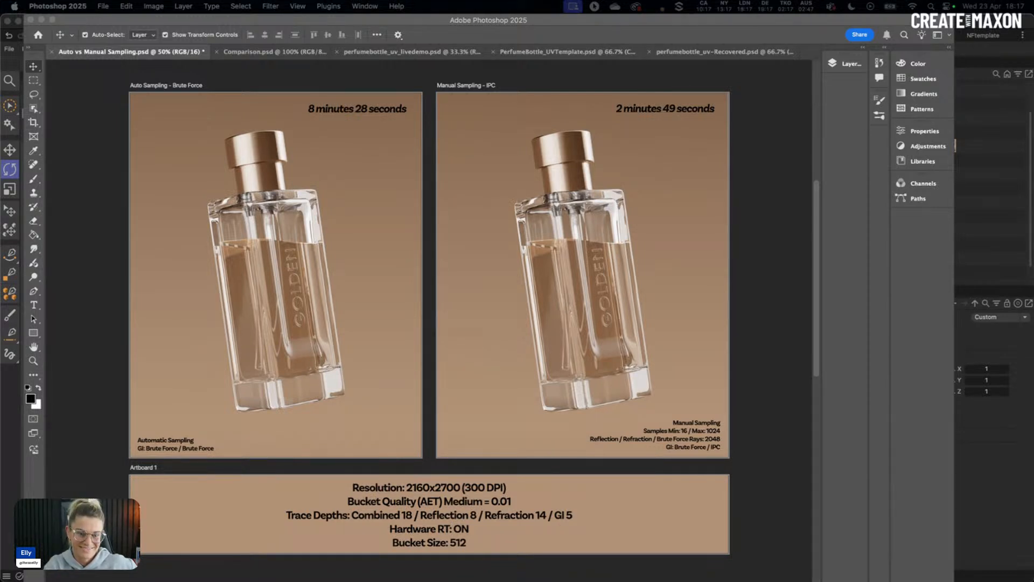
left_click_drag(106, 71, 0, 74)
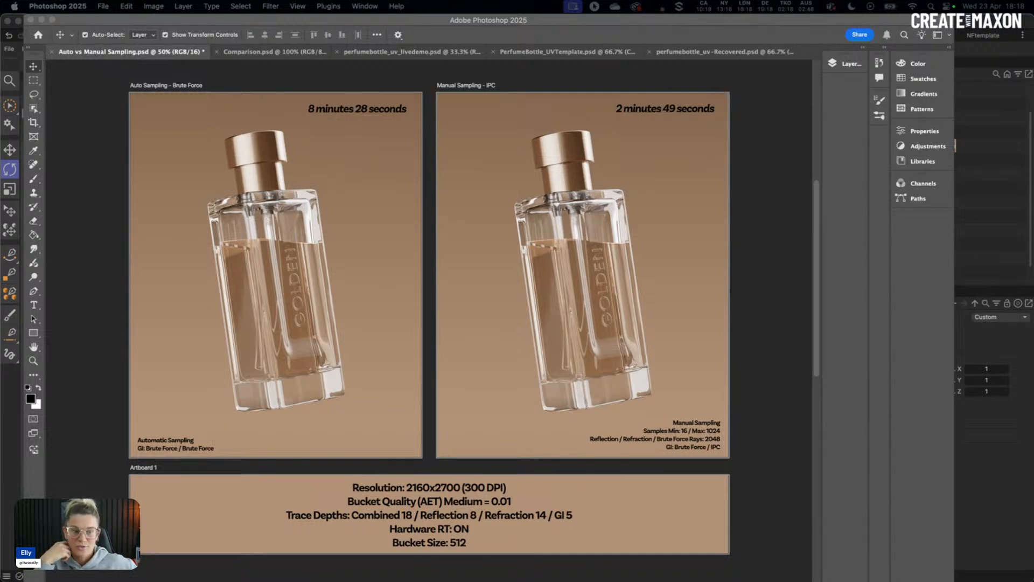
Step: Switch to QuickTime Player and review the finished gold perfume bottle animation
mouse_move(593, 572)
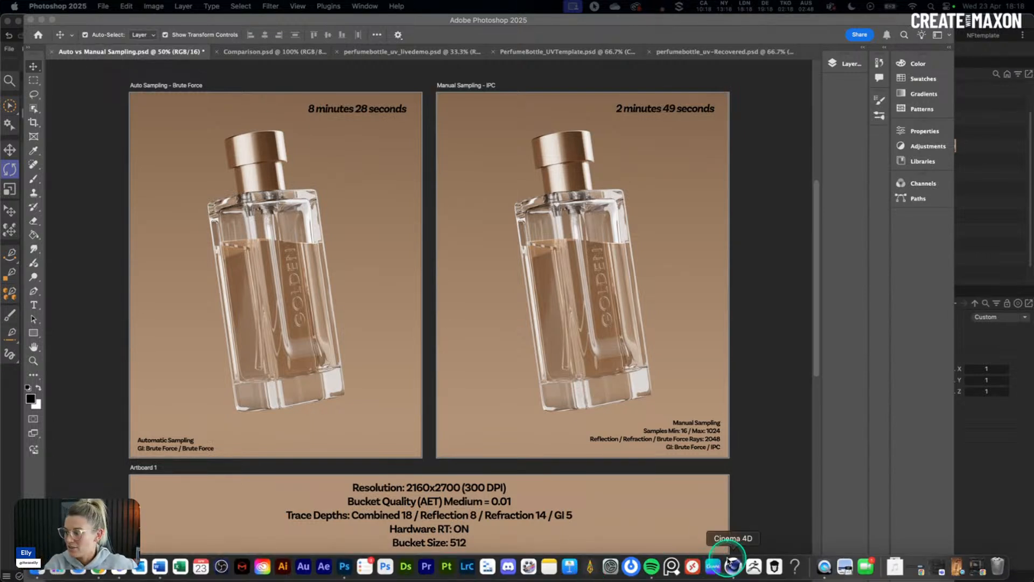
left_click(825, 565)
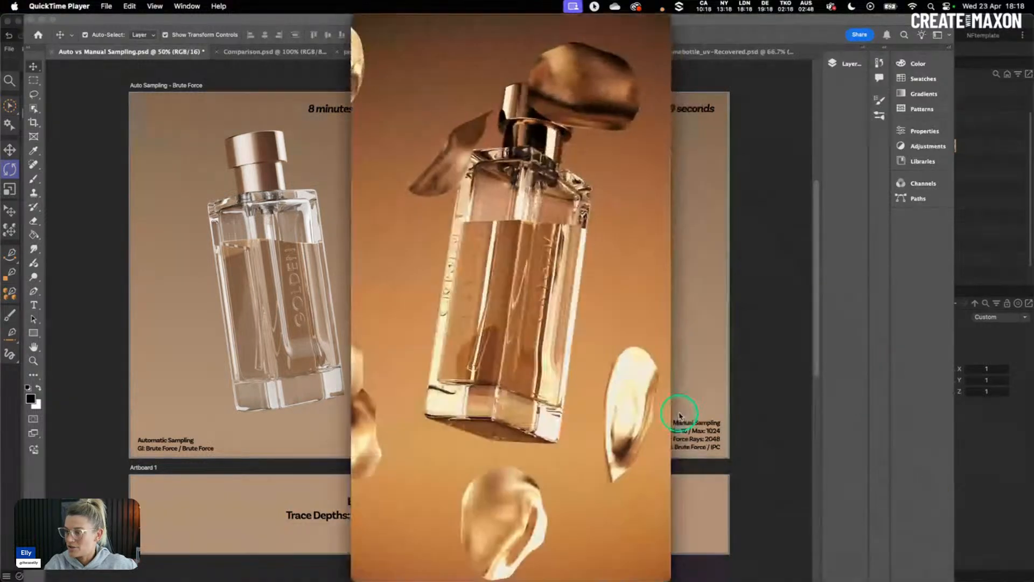
left_click_drag(436, 484, 403, 483)
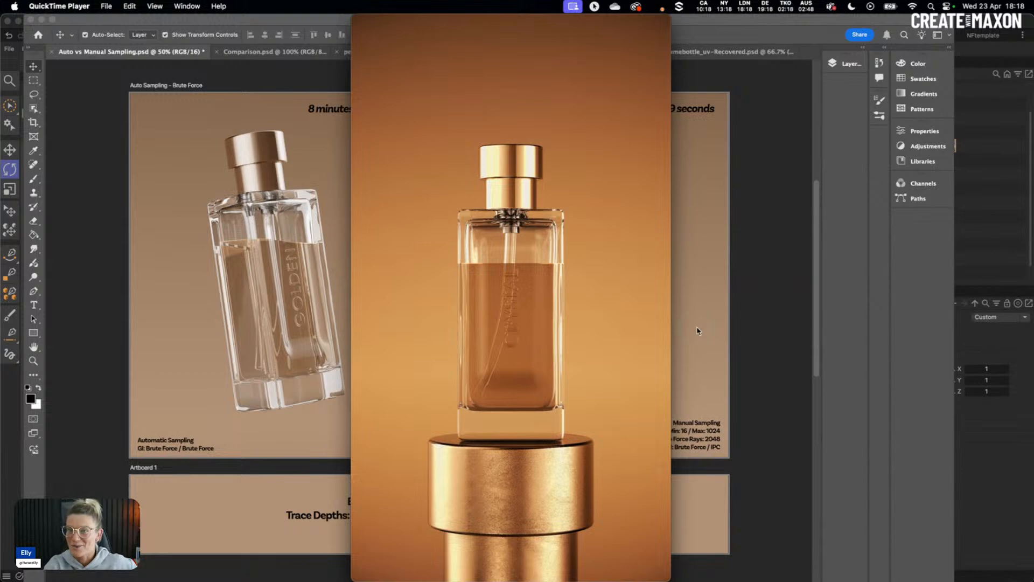
Step: Return to the Cinema 4D perfume scene and bring the QuickTime animation up over it
left_click(7, 466)
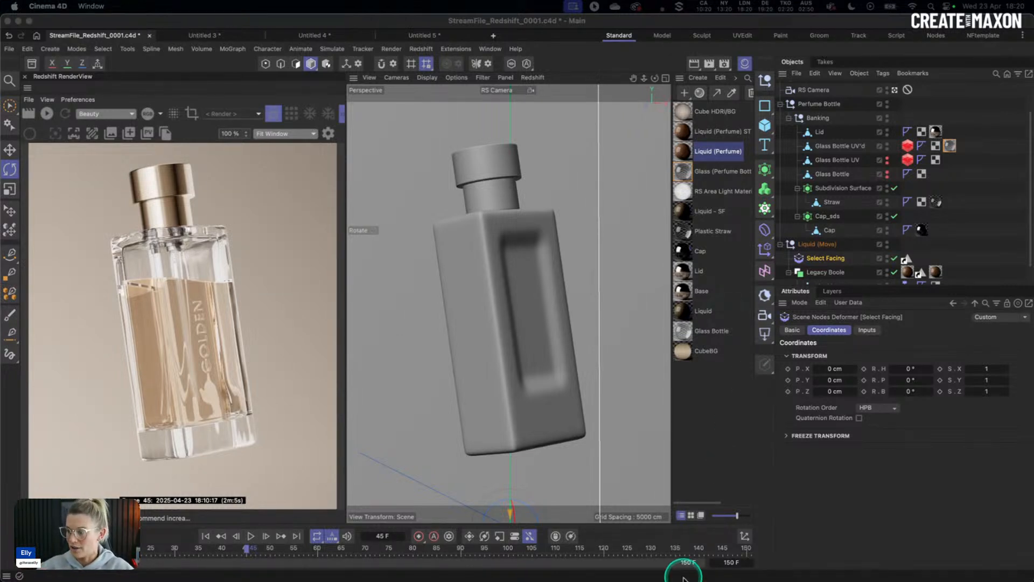
mouse_move(682, 572)
left_click(834, 569)
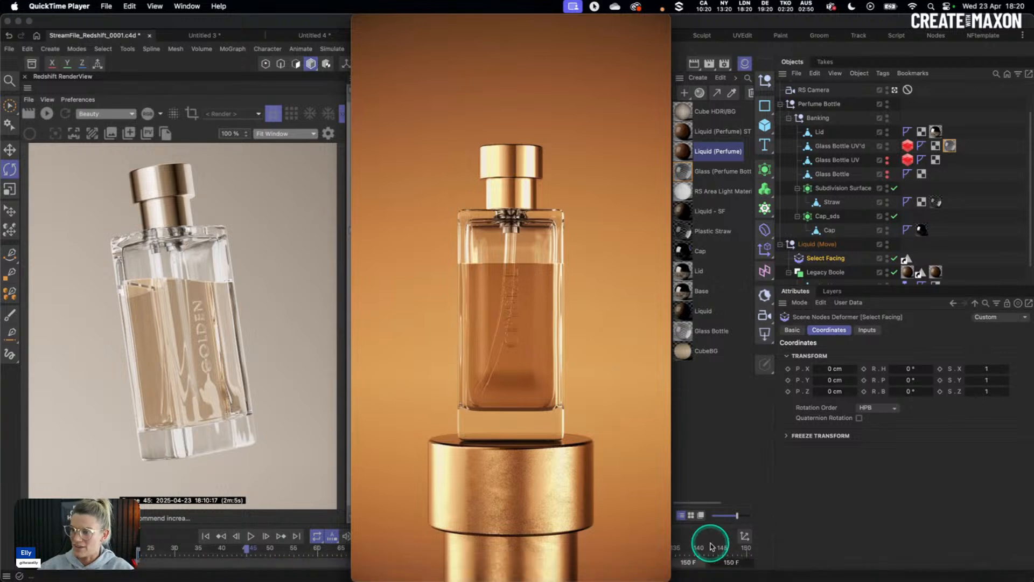